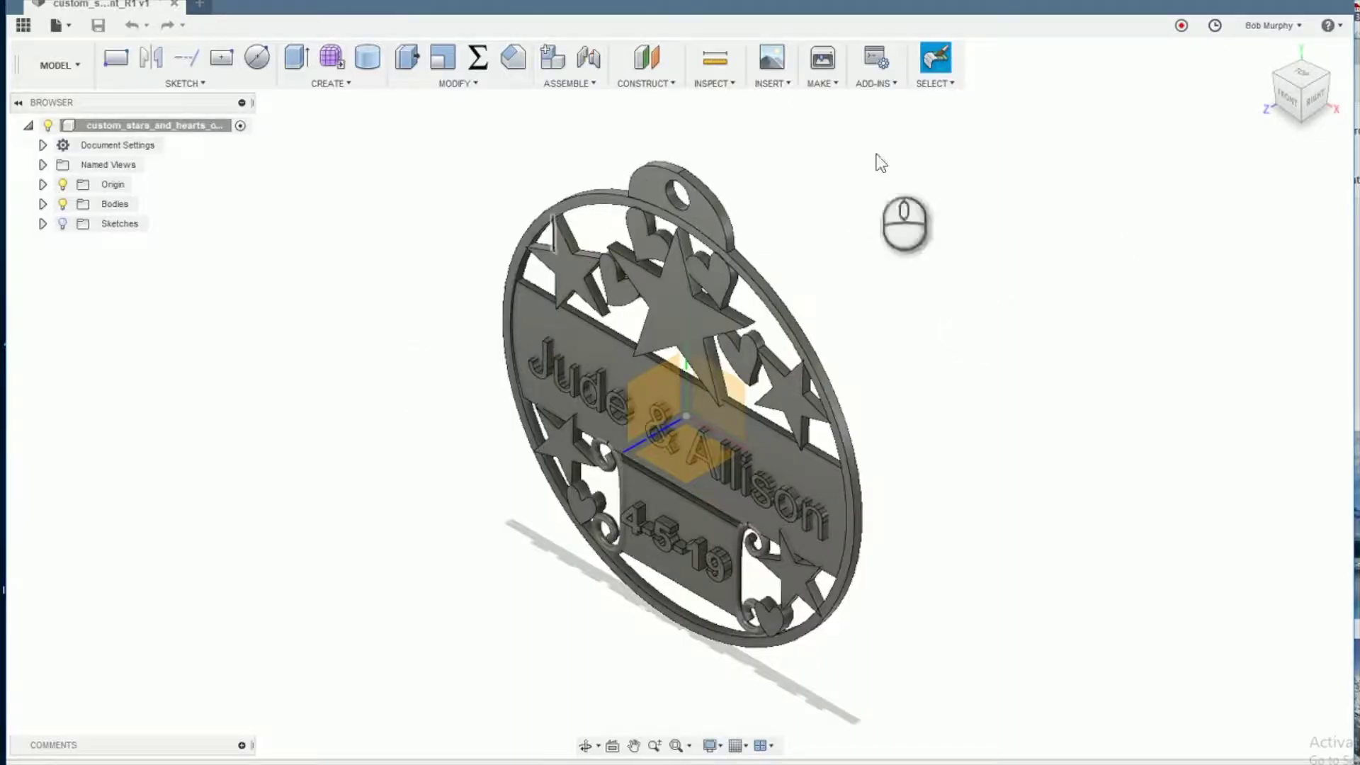
pyautogui.click(1288, 104)
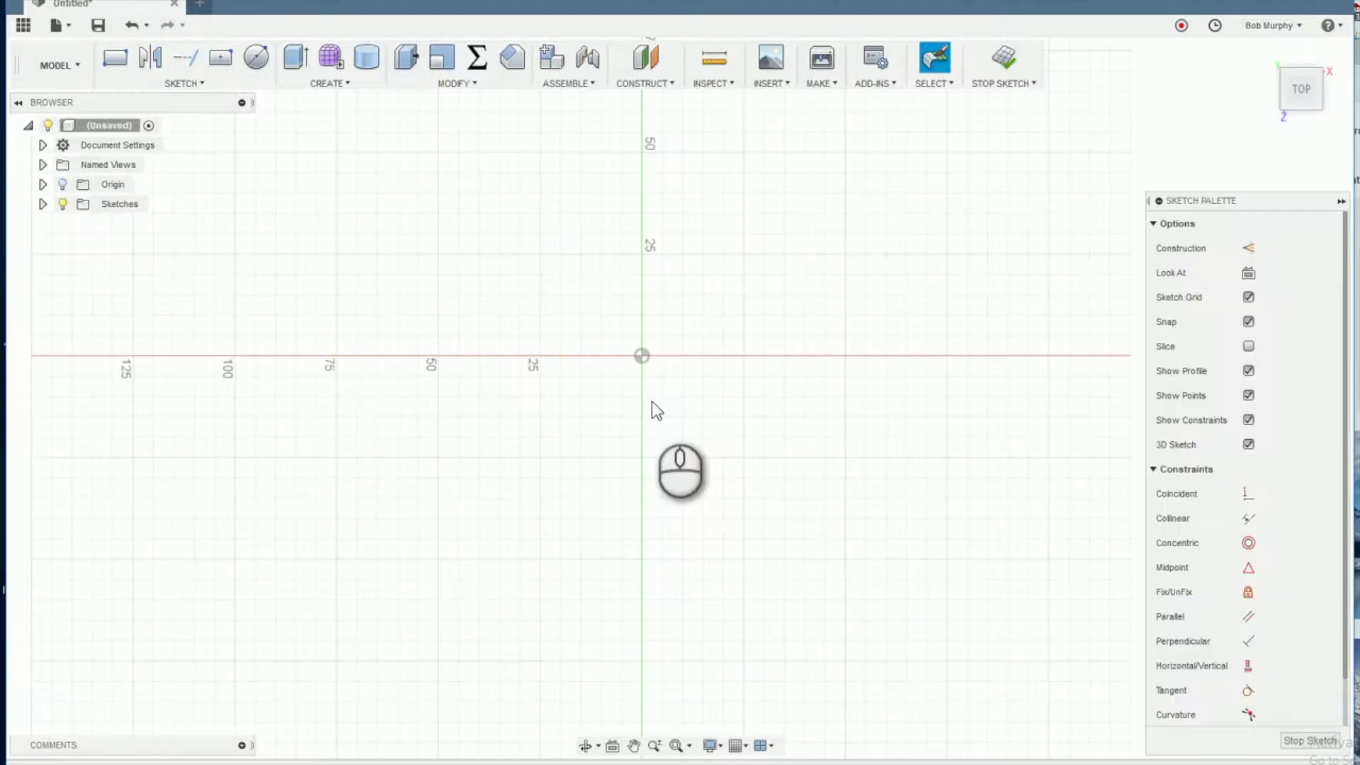
# Draw an 85 mm diameter circle centred on the sketch origin
pyautogui.press('c')
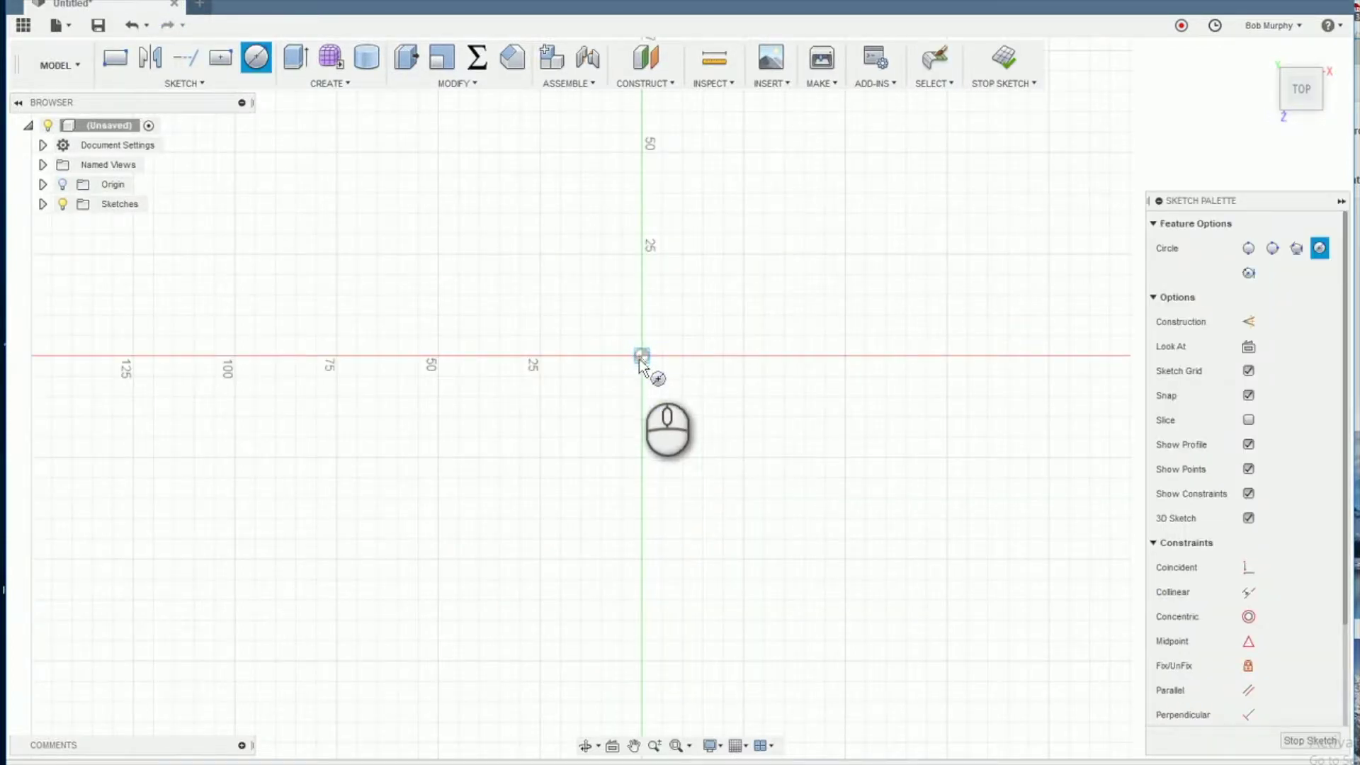
pyautogui.click(641, 356)
pyautogui.write('85')
pyautogui.press('Return')
# Offset the 85 mm circle outward by 2 mm to form the ornament's ring
pyautogui.write('s')
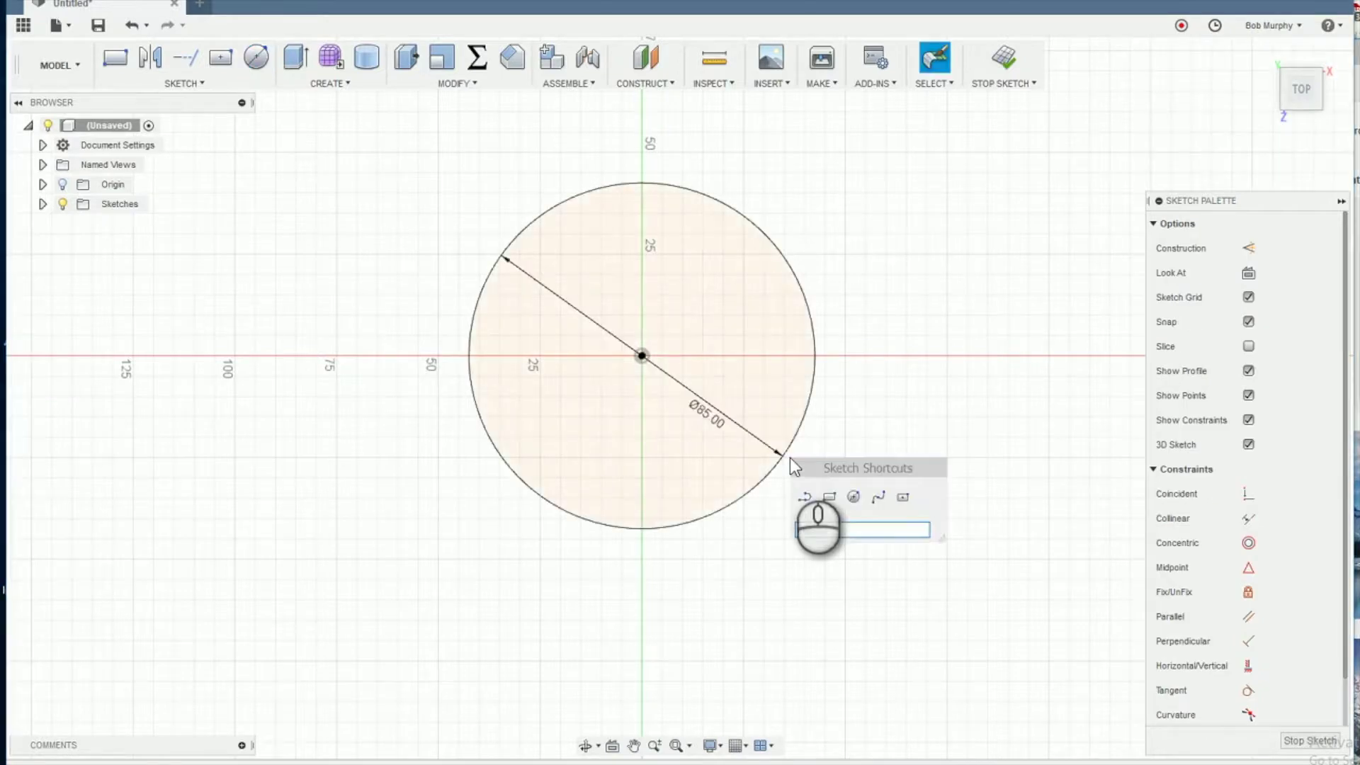
pyautogui.write('o')
pyautogui.click(850, 557)
pyautogui.click(814, 334)
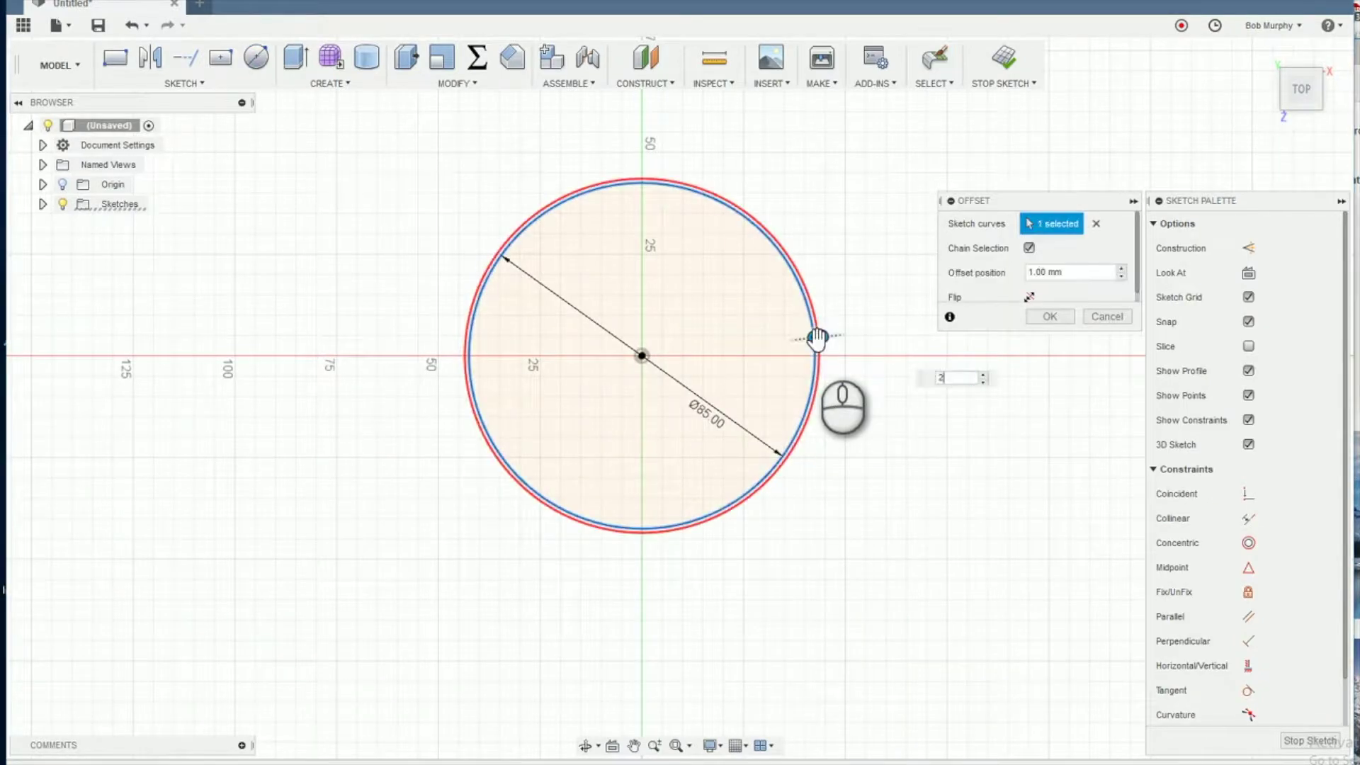
pyautogui.write('2')
pyautogui.press('Return')
# Draw a vertical line from above the ring down to the top of the outer circle and make it construction geometry
pyautogui.moveTo(672, 375); pyautogui.dragTo(667, 552, button='middle')
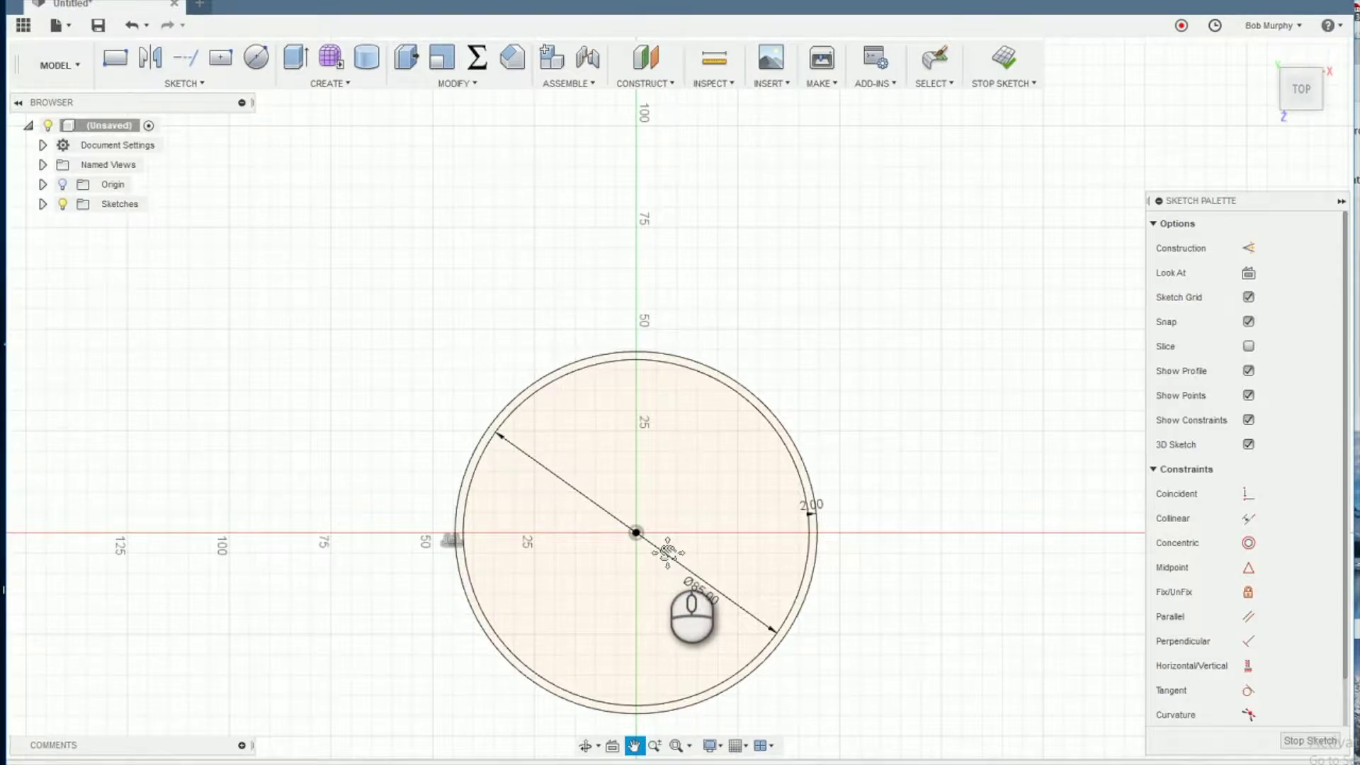
pyautogui.click(637, 268)
pyautogui.click(636, 352)
pyautogui.press('Escape')
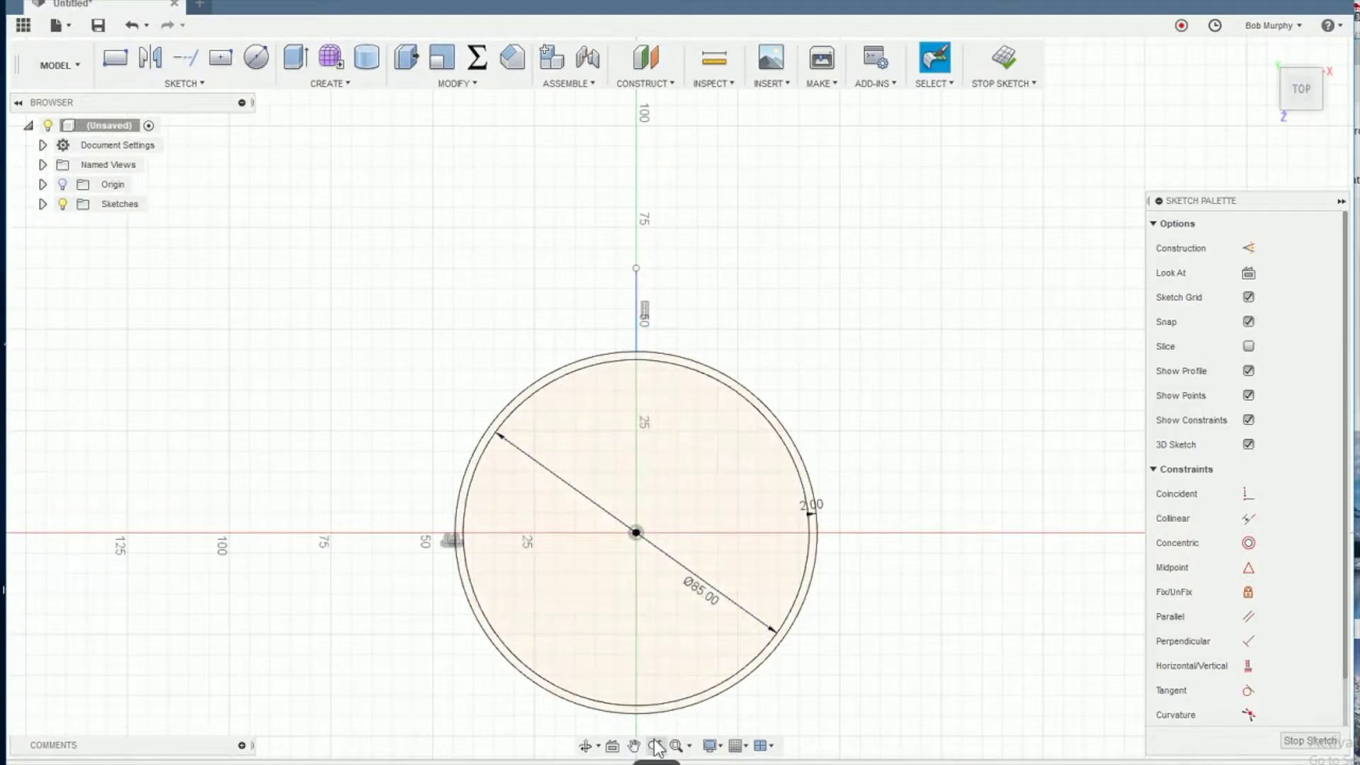
pyautogui.scroll(3, 652, 729)
pyautogui.press('x')
# Sketch the left half of the hanging tab with fit-point splines, from the construction line's lower end along the ring and up to its upper end
pyautogui.click(185, 83)
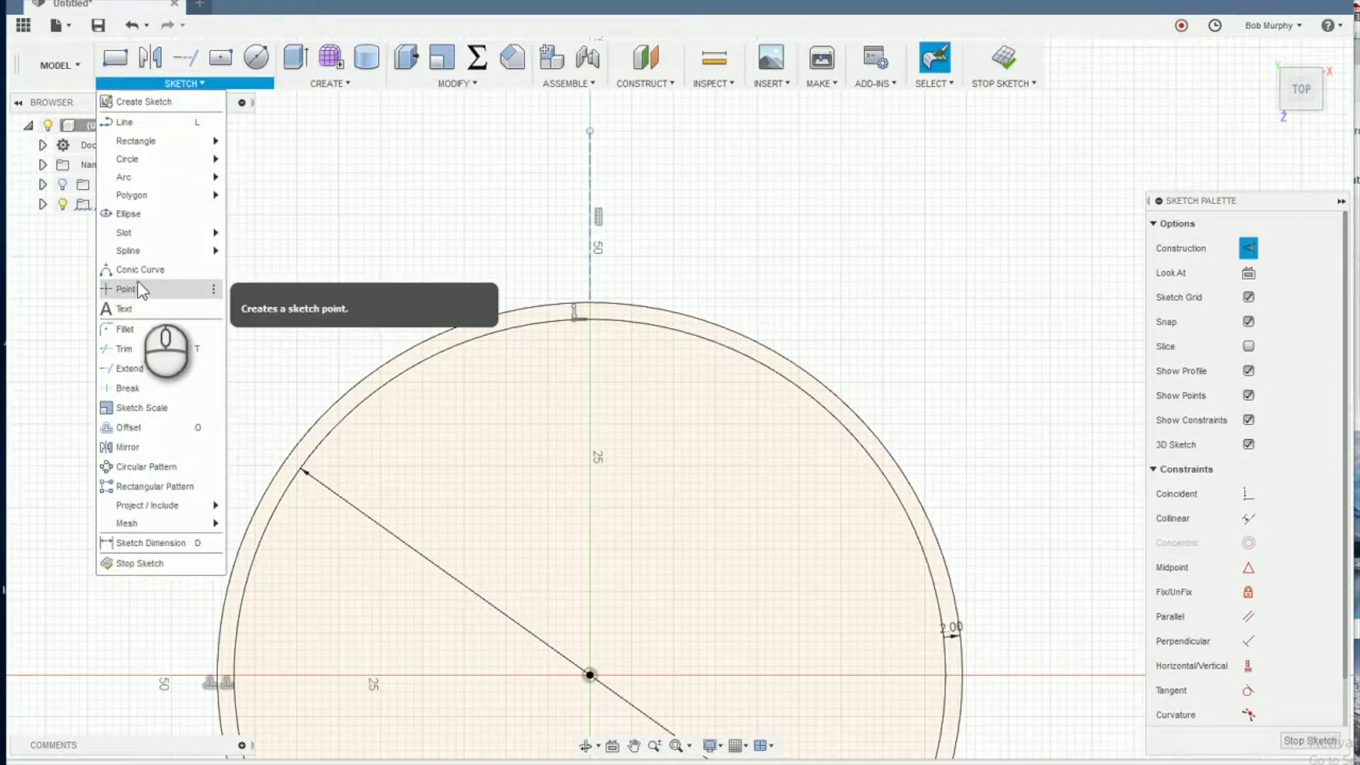
pyautogui.moveTo(146, 250)
pyautogui.click(260, 254)
pyautogui.click(590, 303)
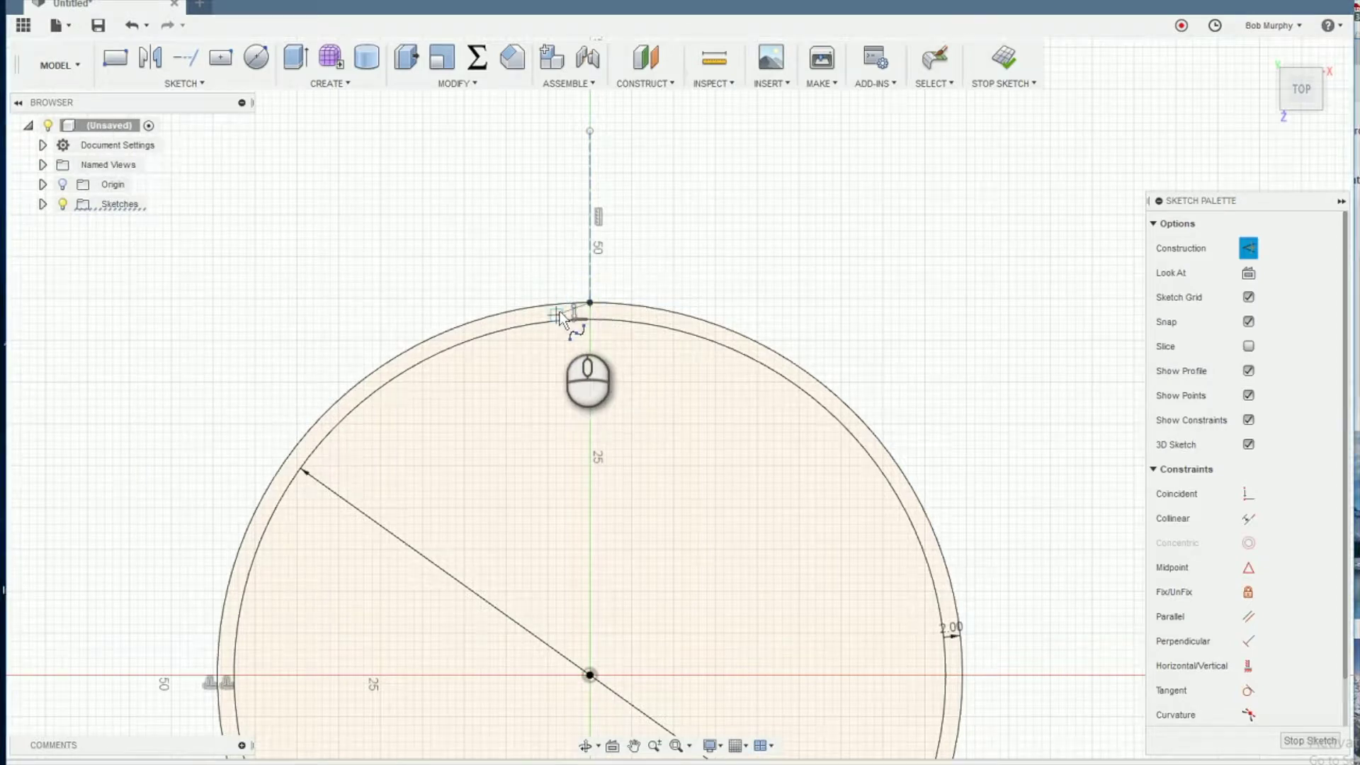
pyautogui.click(491, 324)
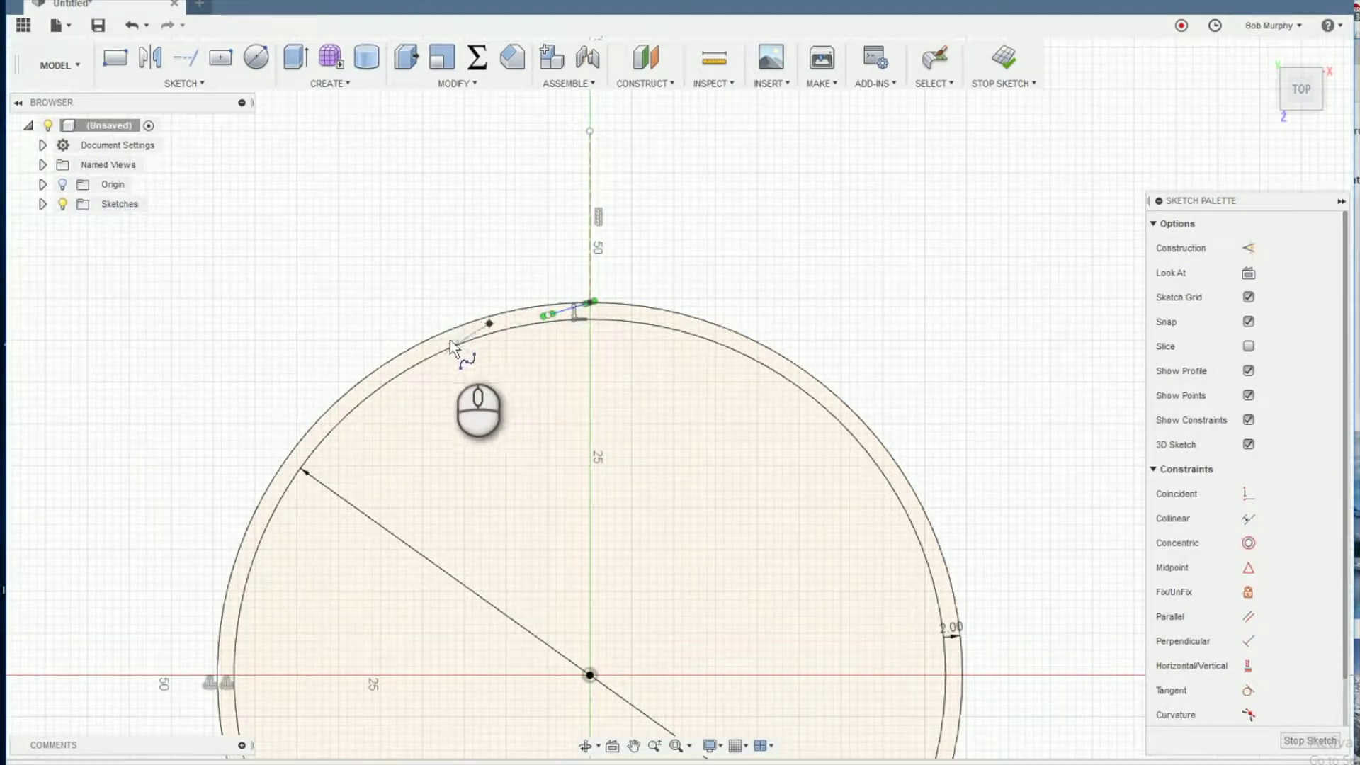
pyautogui.click(414, 356)
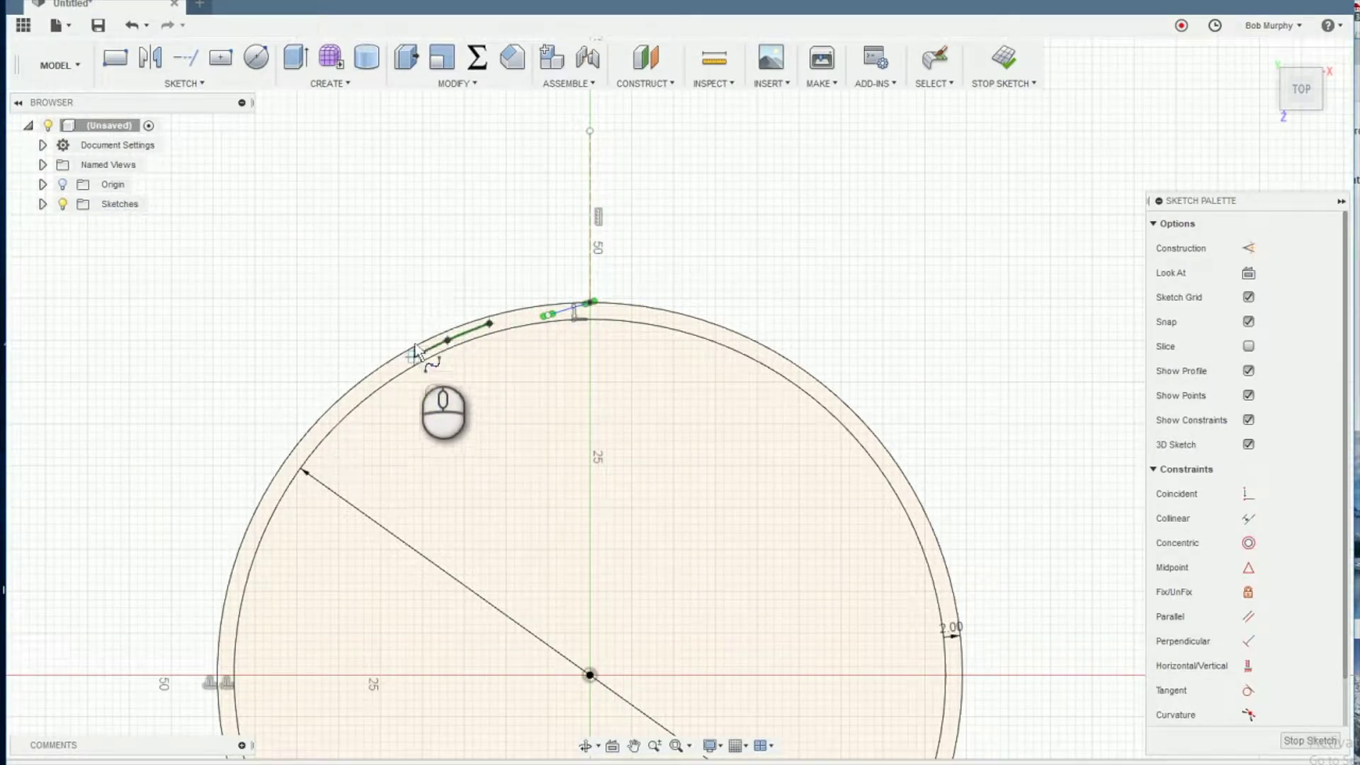
pyautogui.click(414, 298)
pyautogui.click(465, 214)
pyautogui.click(506, 172)
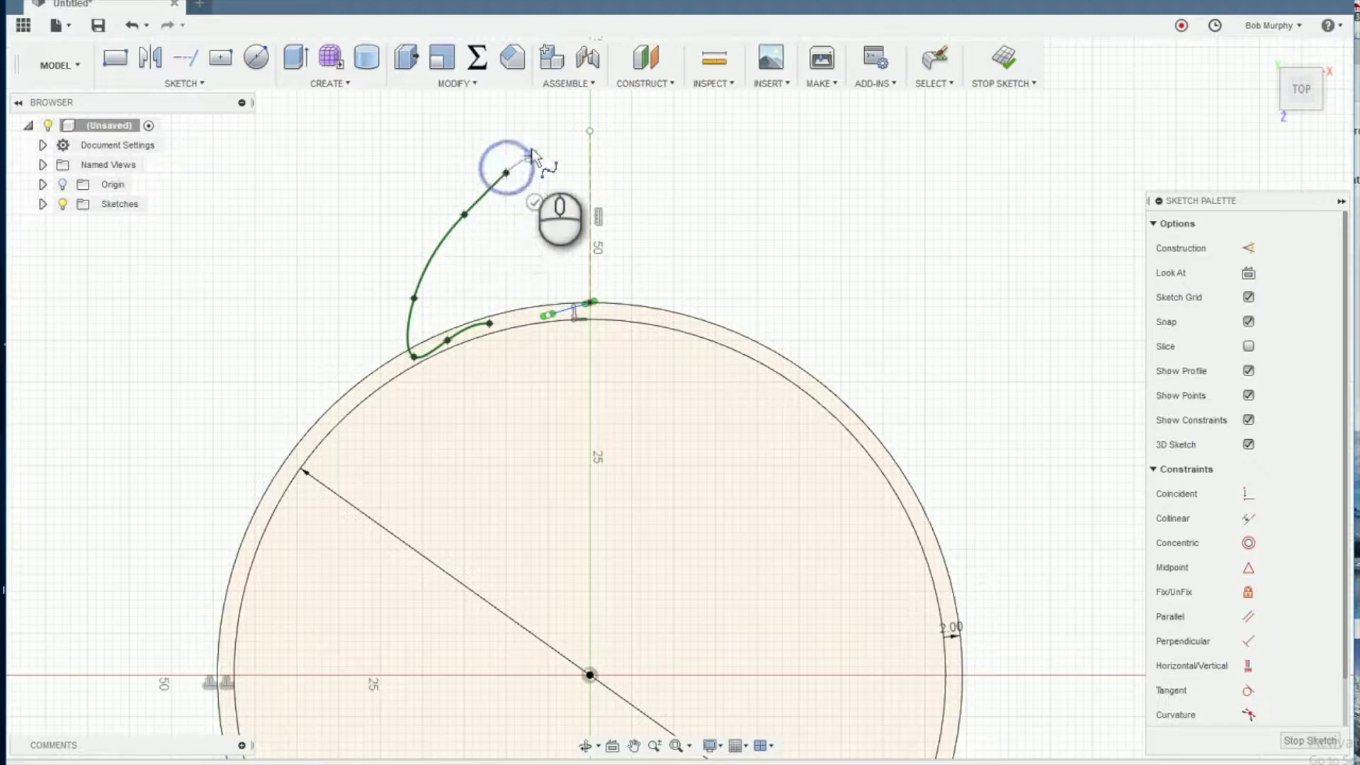
pyautogui.click(589, 130)
pyautogui.press('Return')
# Reposition the fit points on the upper part of the tab spline to round out its outline
pyautogui.moveTo(548, 139); pyautogui.dragTo(473, 173)
pyautogui.moveTo(447, 224); pyautogui.dragTo(430, 230)
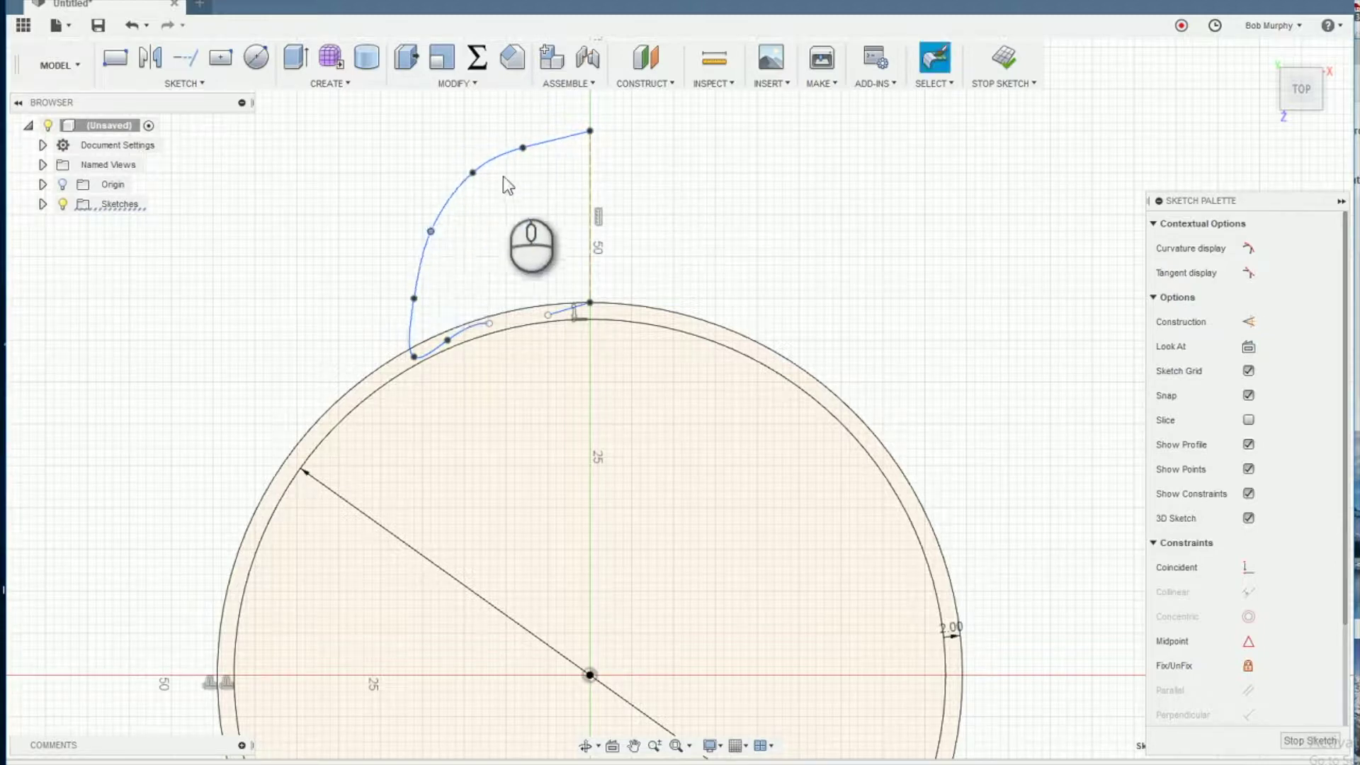
pyautogui.moveTo(527, 146); pyautogui.dragTo(533, 137)
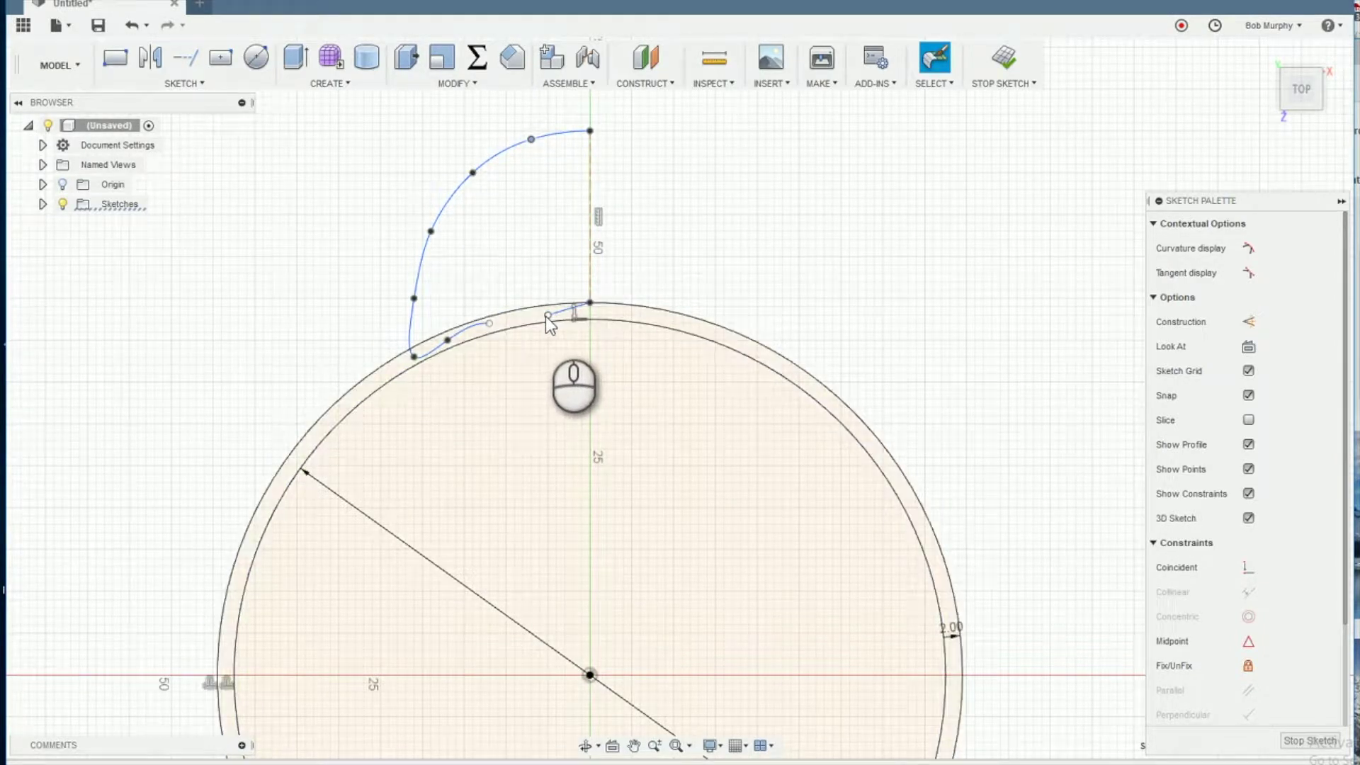
# Close the gap in the tab's lower edge with a fit-point spline between the two open endpoints
pyautogui.click(182, 83)
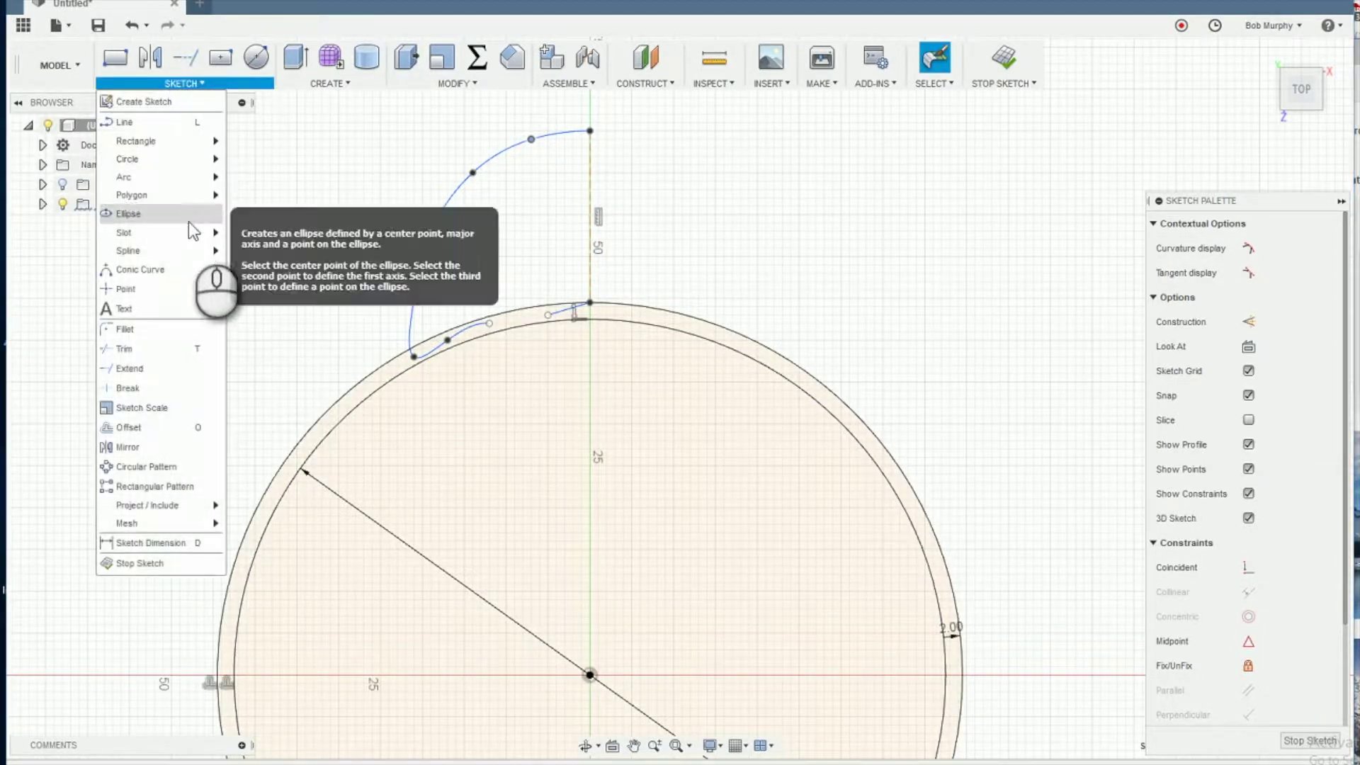
pyautogui.moveTo(193, 255)
pyautogui.click(266, 254)
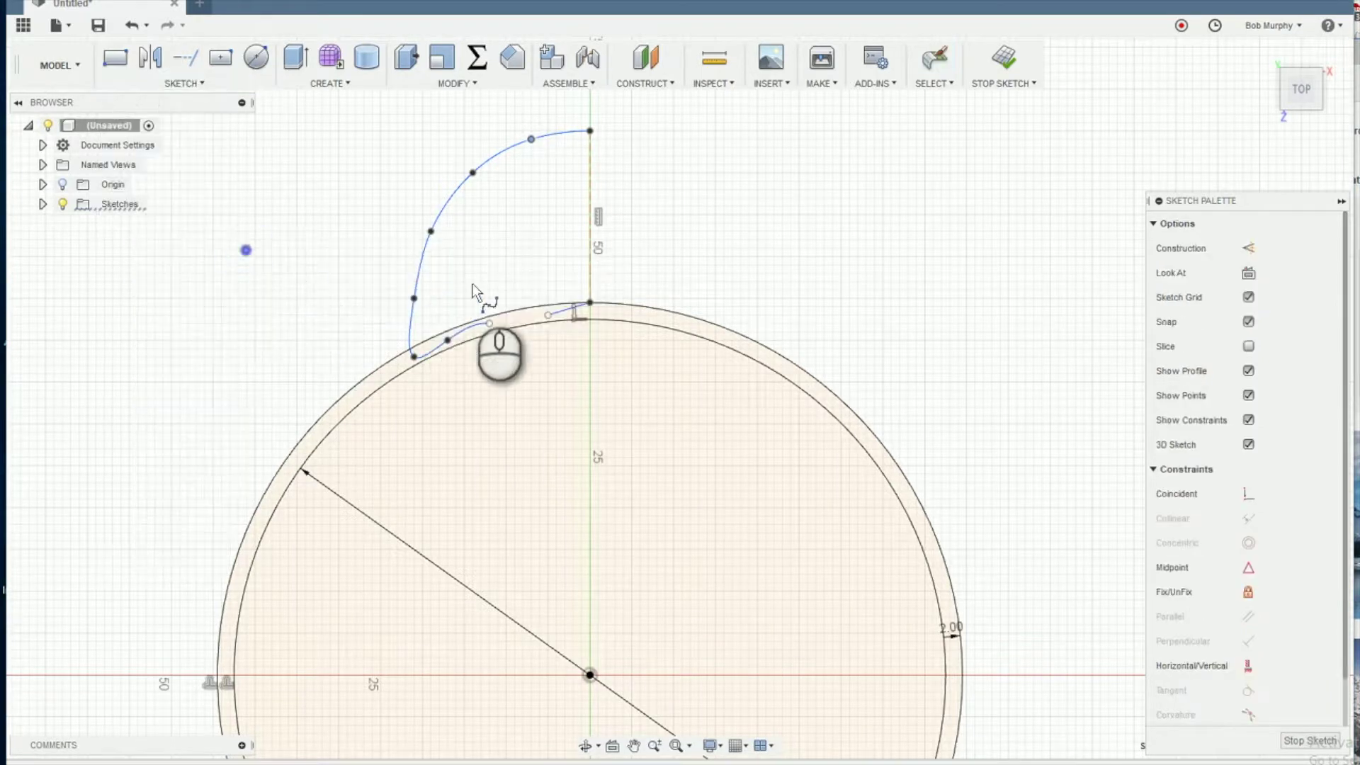
pyautogui.click(490, 323)
pyautogui.click(549, 315)
pyautogui.press('Escape')
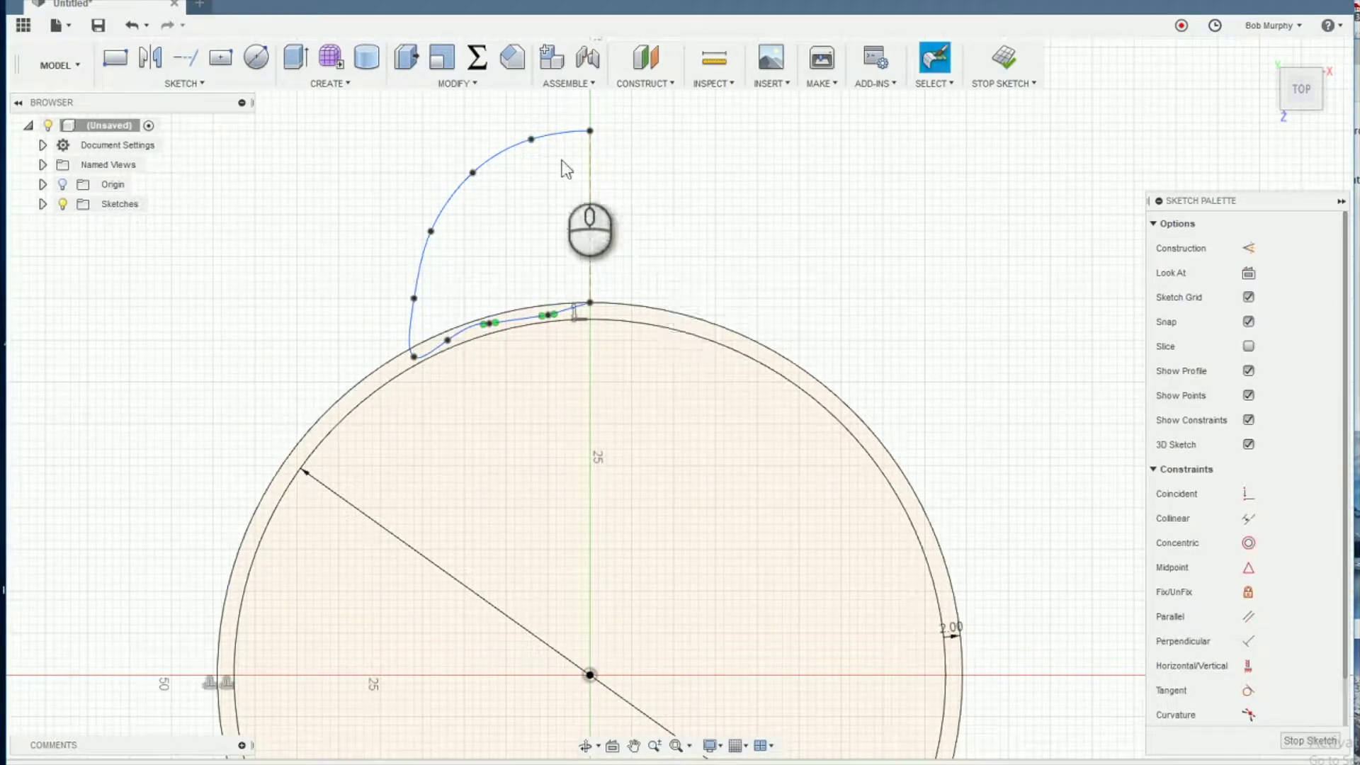
# Mirror the three tab splines about the vertical construction line
pyautogui.click(556, 138)
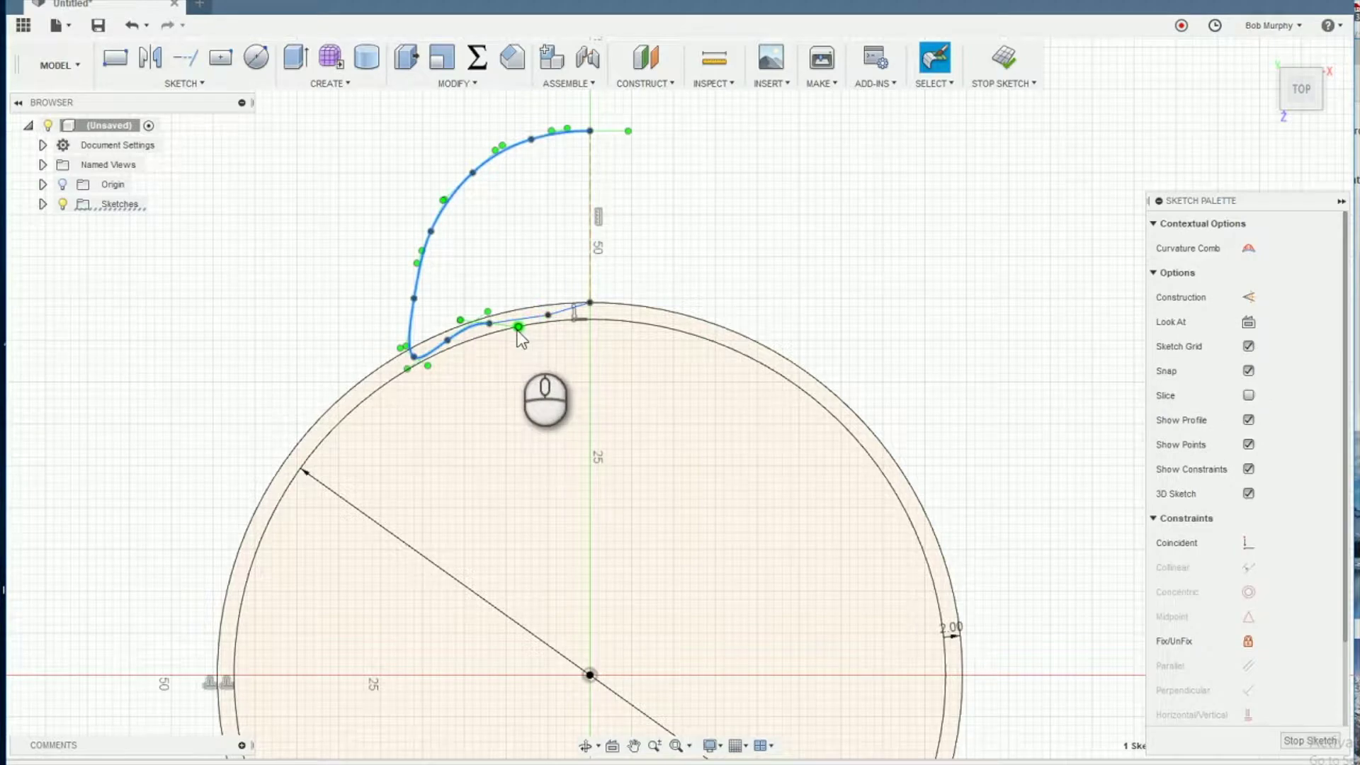
pyautogui.click(567, 313)
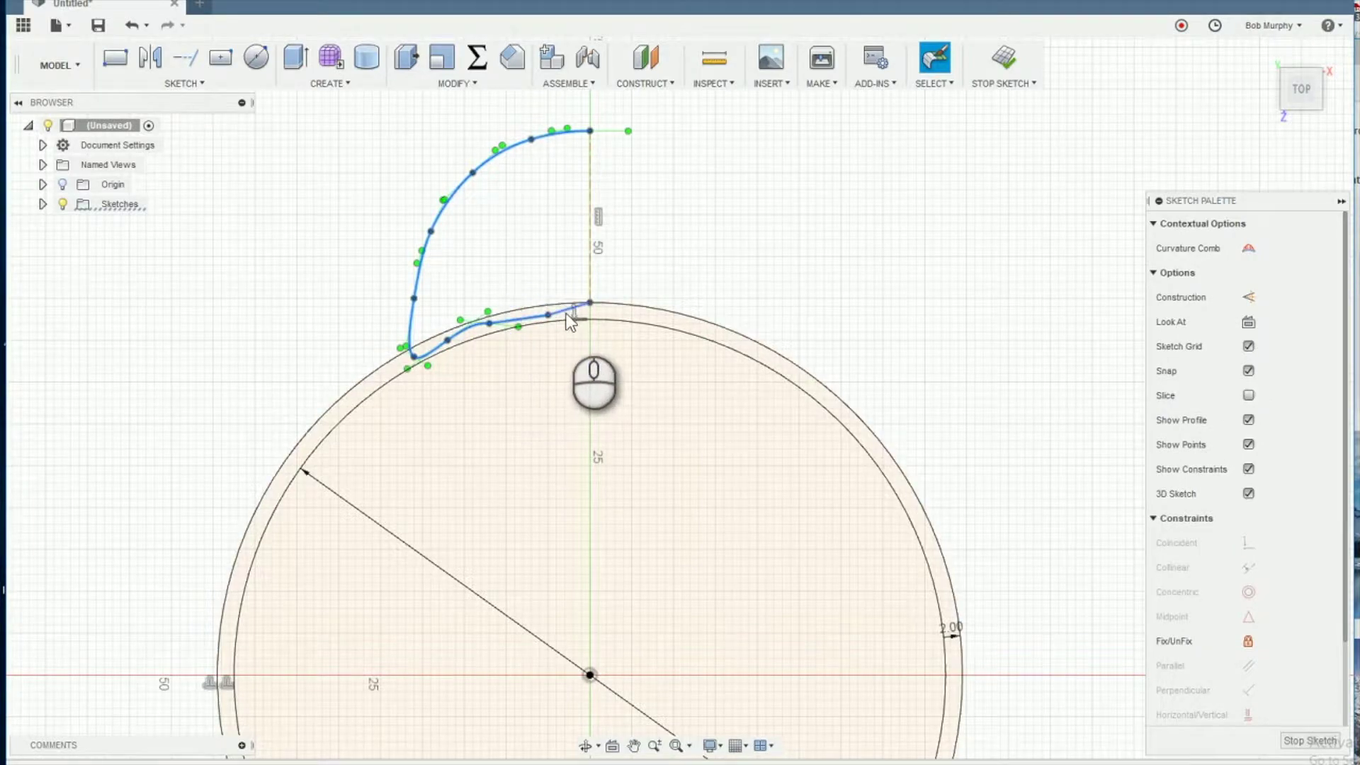
pyautogui.click(186, 83)
pyautogui.click(145, 446)
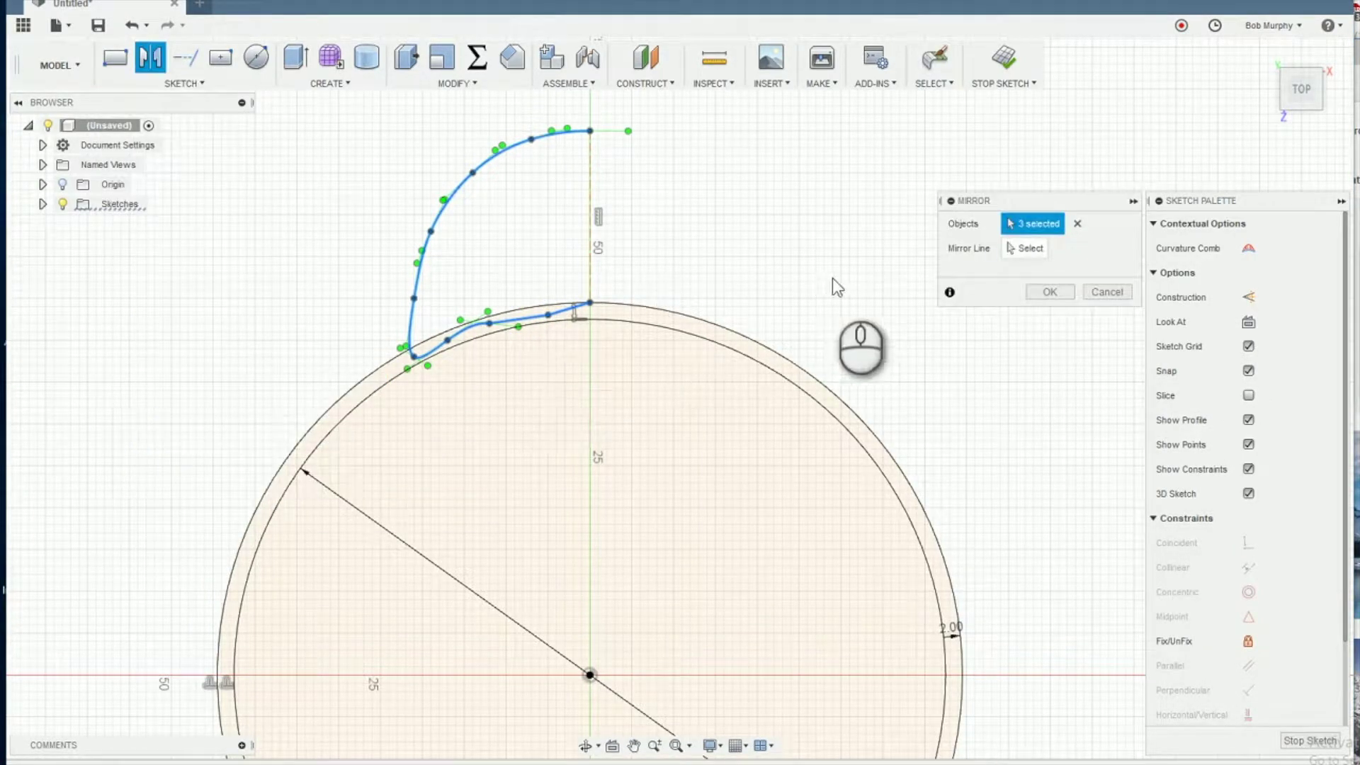
pyautogui.click(1033, 248)
pyautogui.click(588, 235)
pyautogui.click(1050, 291)
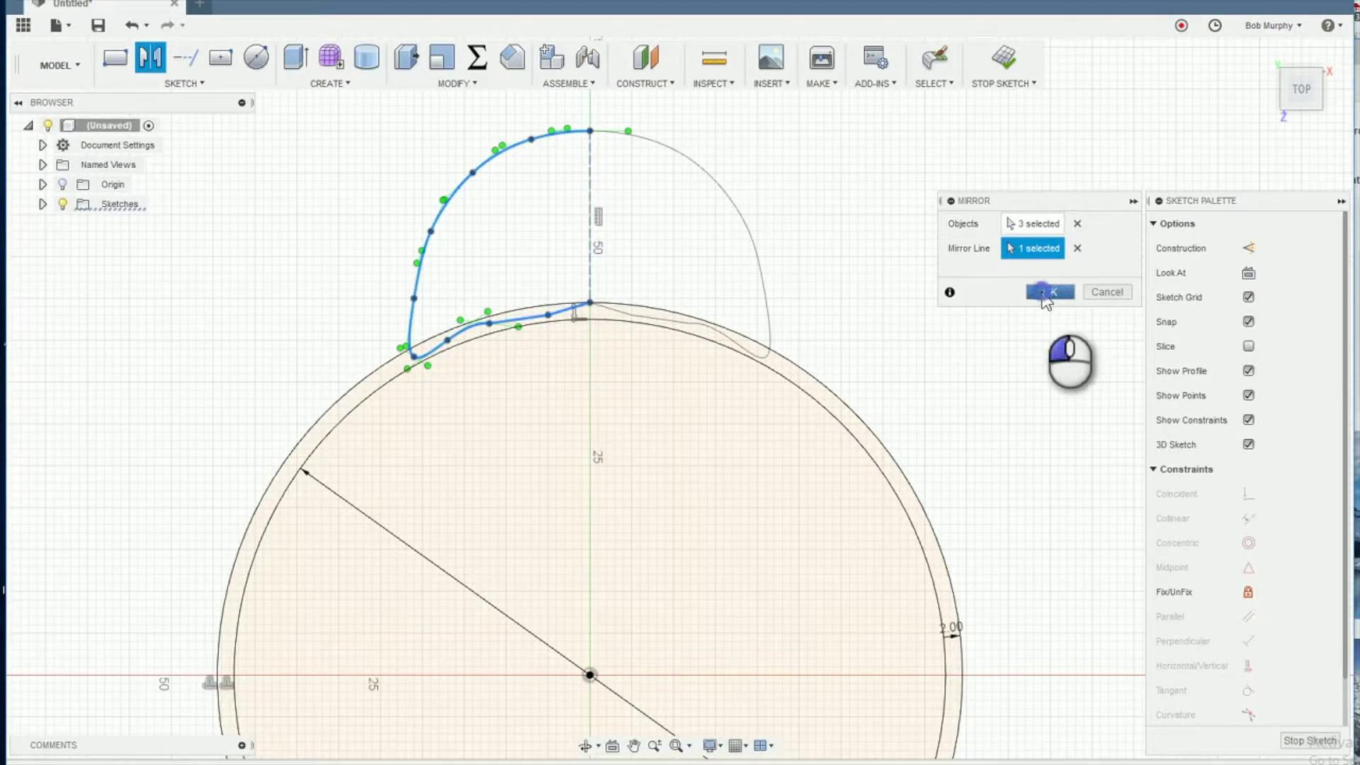
# Hide the sketch constraints and draw a 6 mm diameter circle inside the tab, centred on the construction line
pyautogui.click(1249, 420)
pyautogui.press('c')
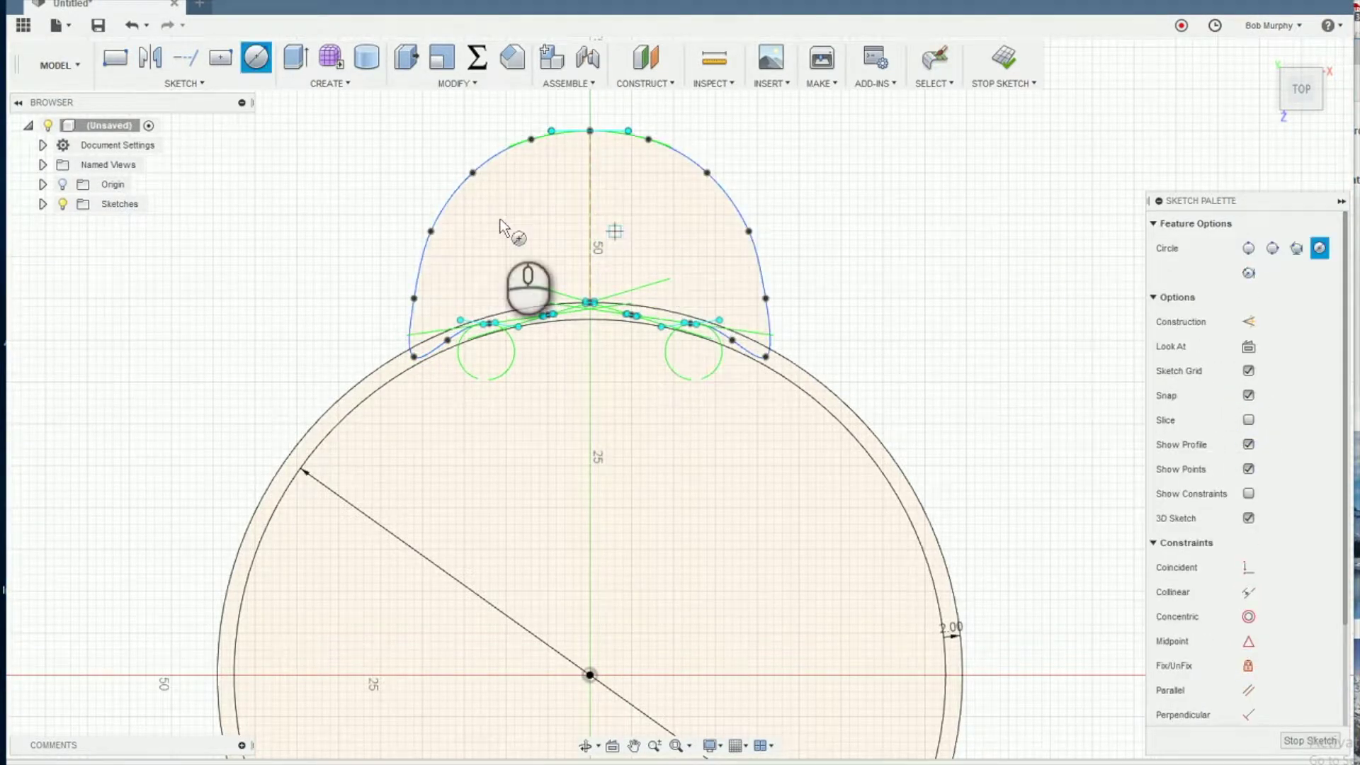
pyautogui.click(589, 215)
pyautogui.write('6')
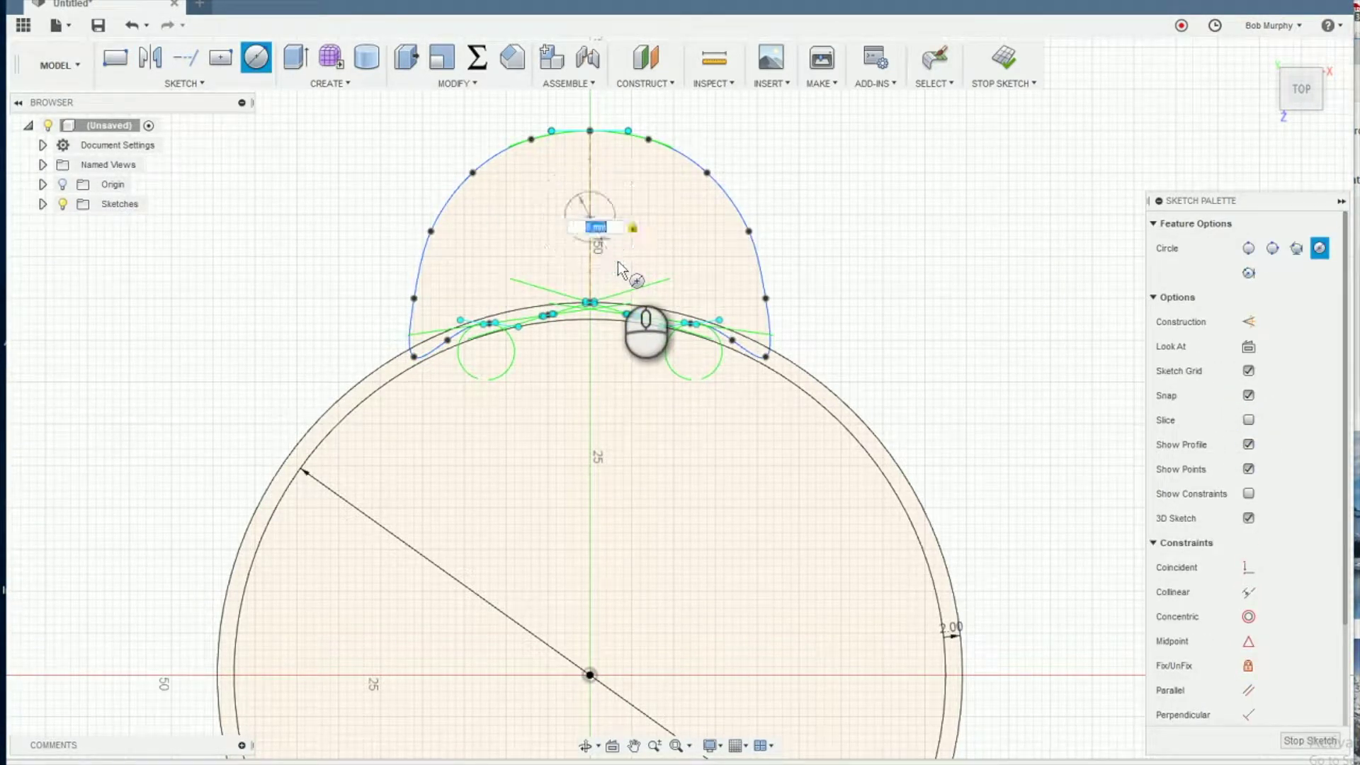
pyautogui.press('Return')
# Extrude the ring and the hanging tab, excluding the hole, 2.5 mm as a new body
pyautogui.press('e')
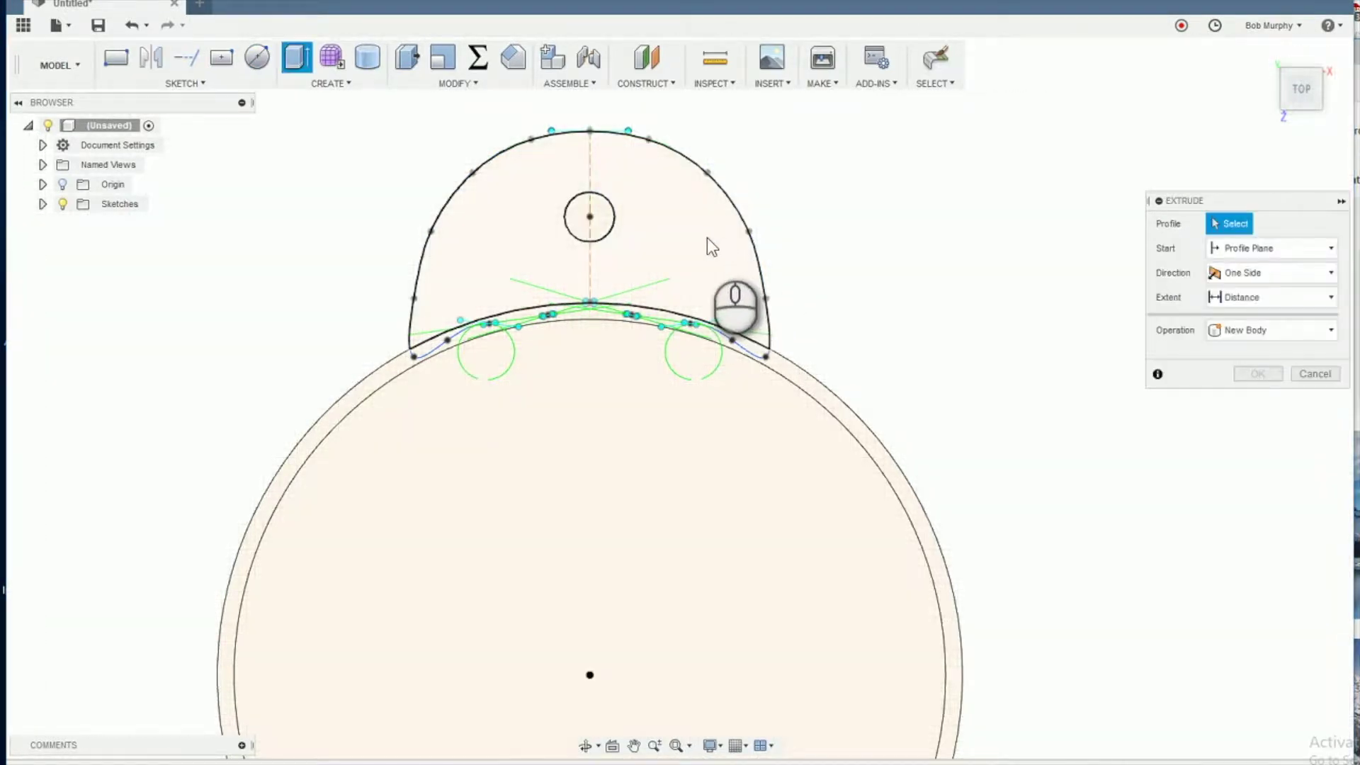
pyautogui.click(708, 236)
pyautogui.click(659, 311)
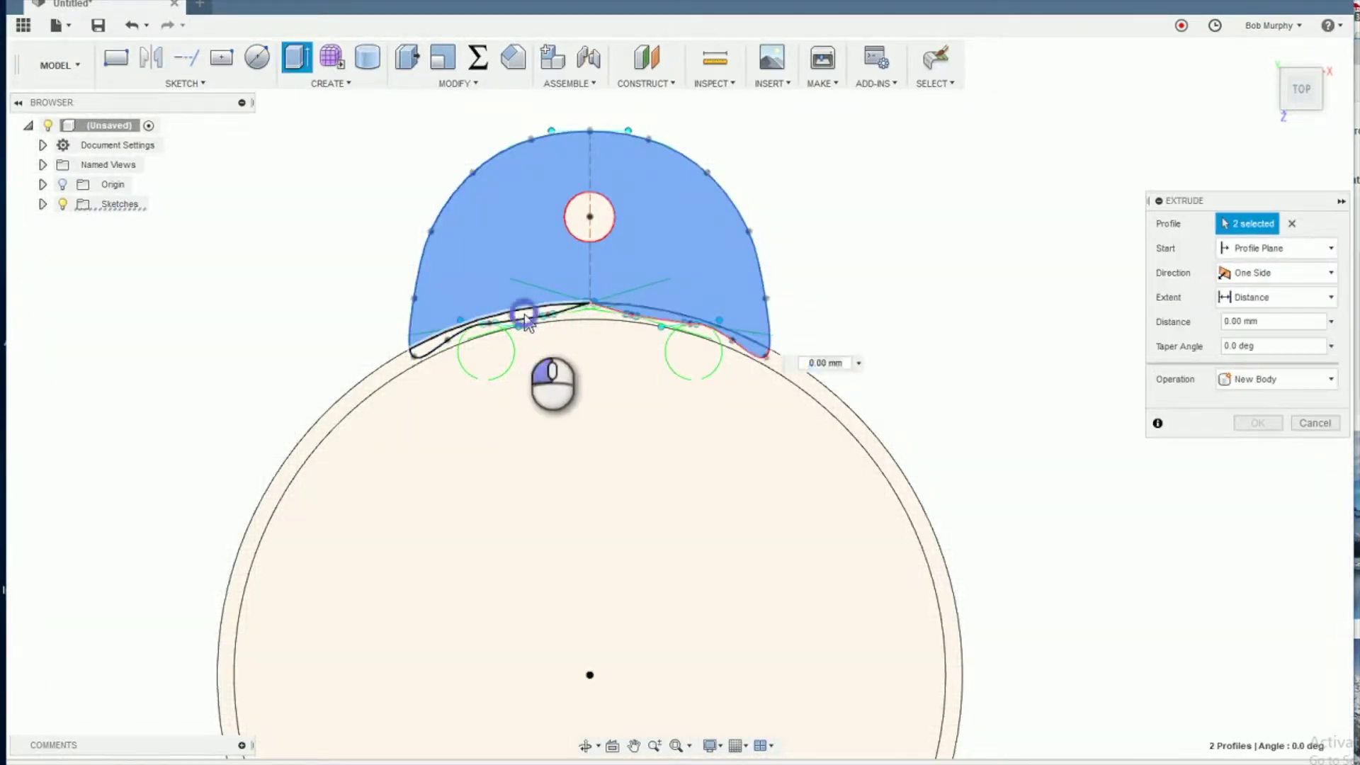
pyautogui.click(526, 320)
pyautogui.click(398, 359)
pyautogui.write('2')
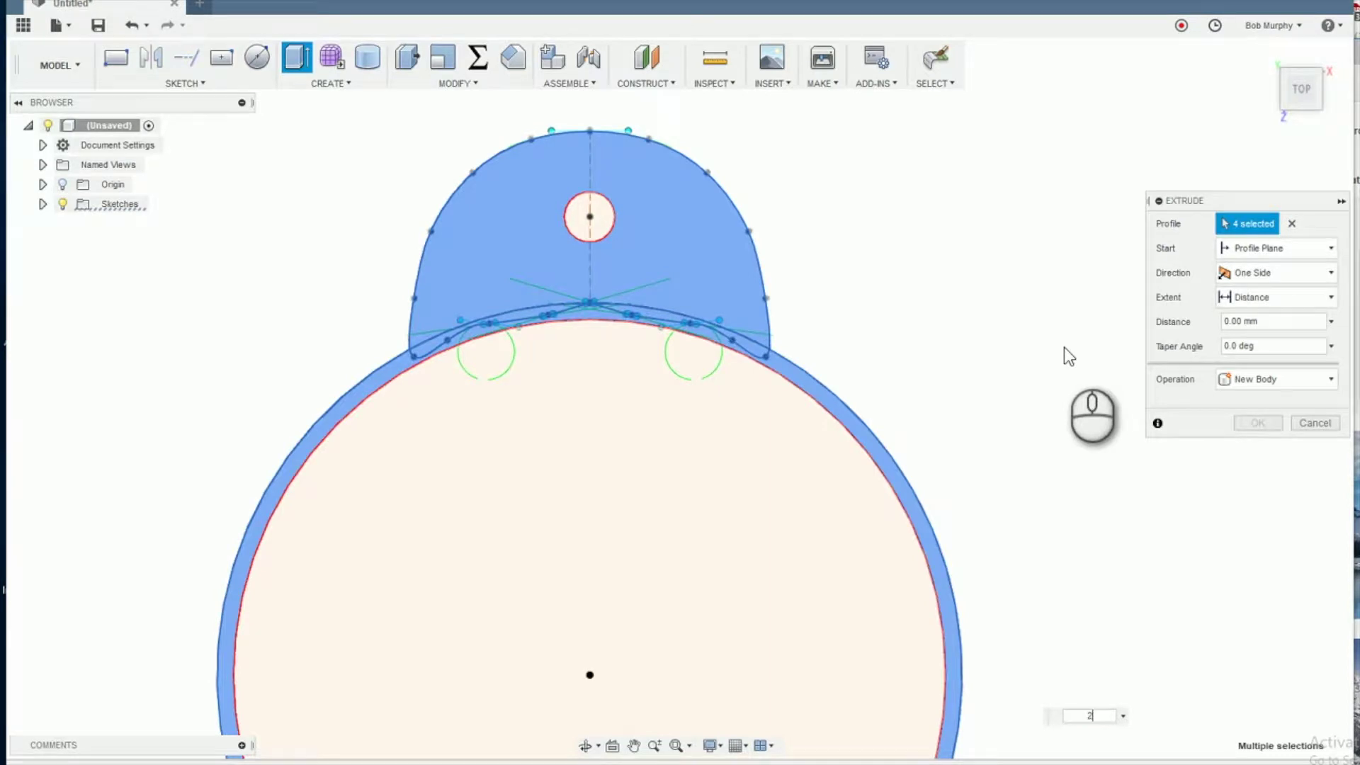
pyautogui.write('.5')
pyautogui.press('Return')
# Hide the bodies and add a centre rectangle at the sketch origin, 30 mm high and about 102 mm wide
pyautogui.click(63, 203)
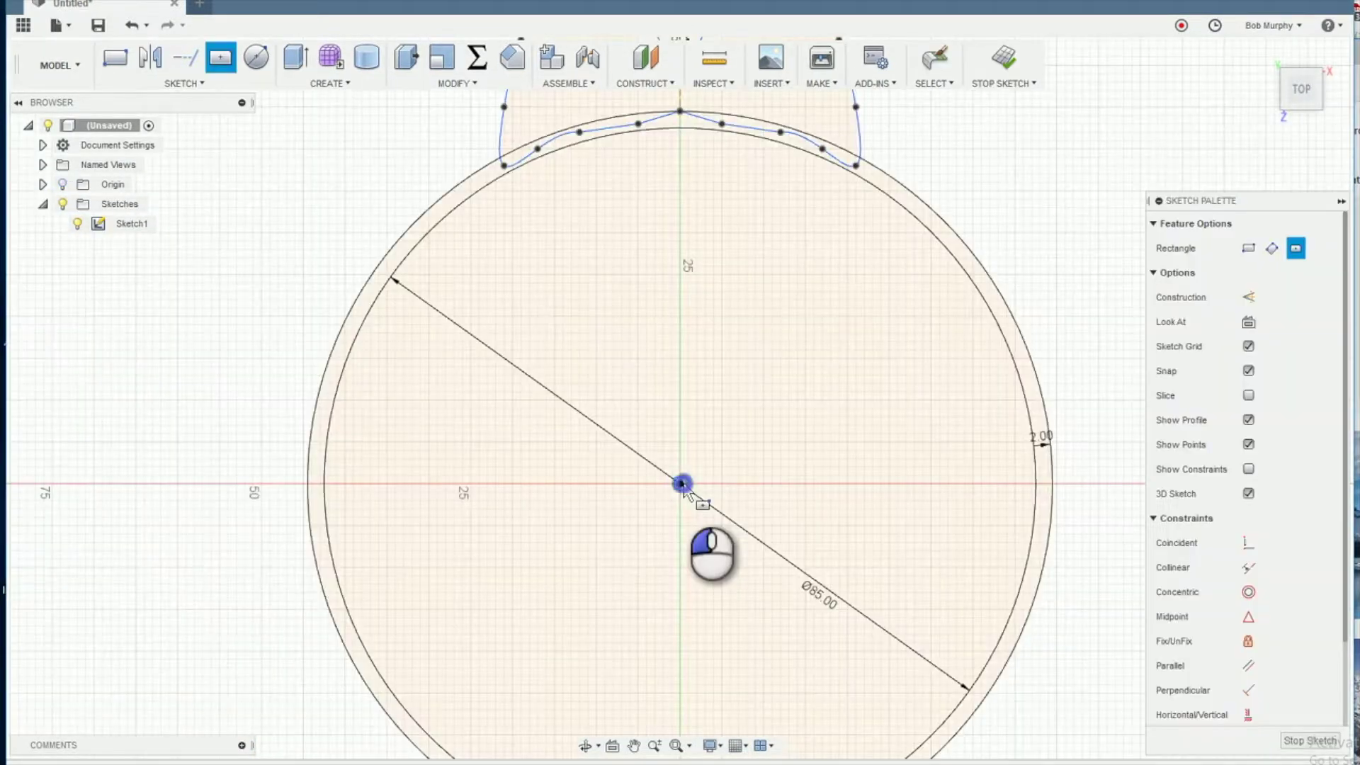
pyautogui.click(680, 484)
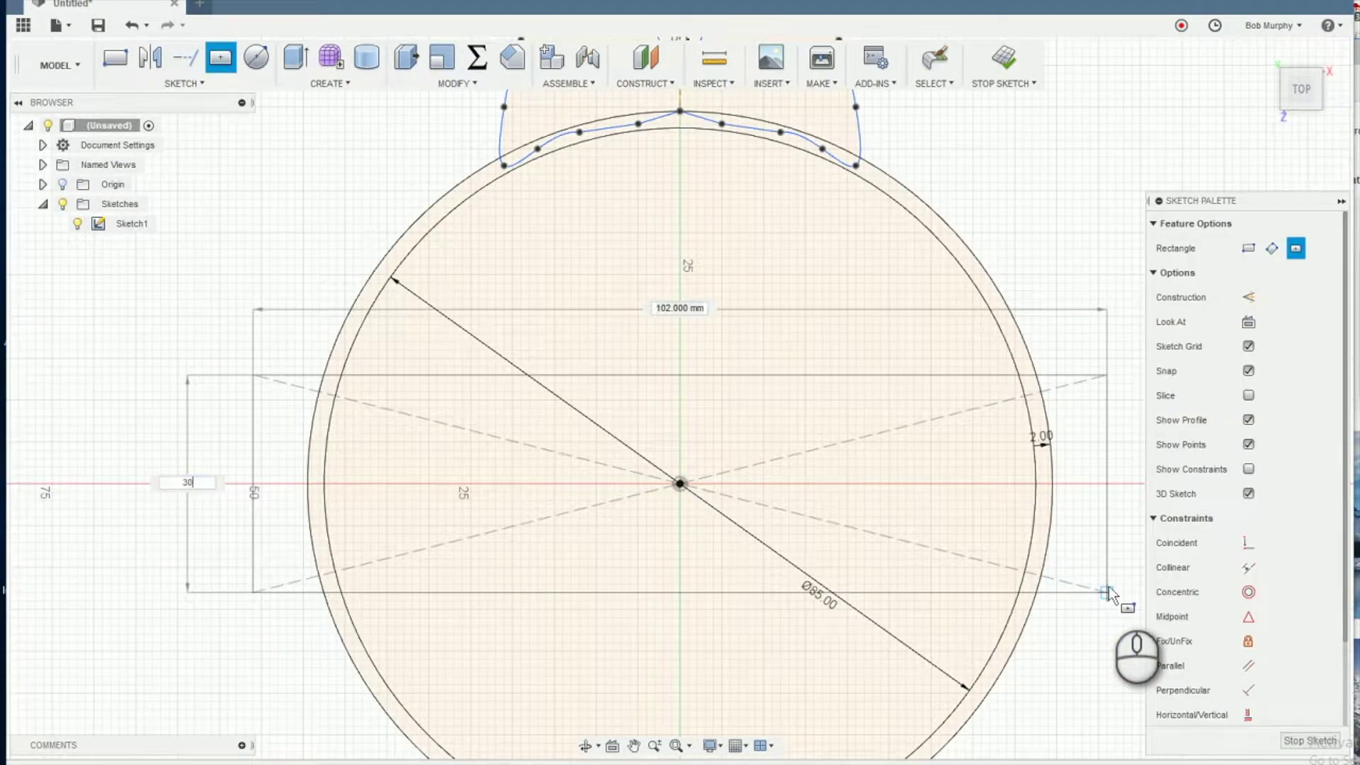
pyautogui.write('30')
pyautogui.press('Return')
pyautogui.press('Escape')
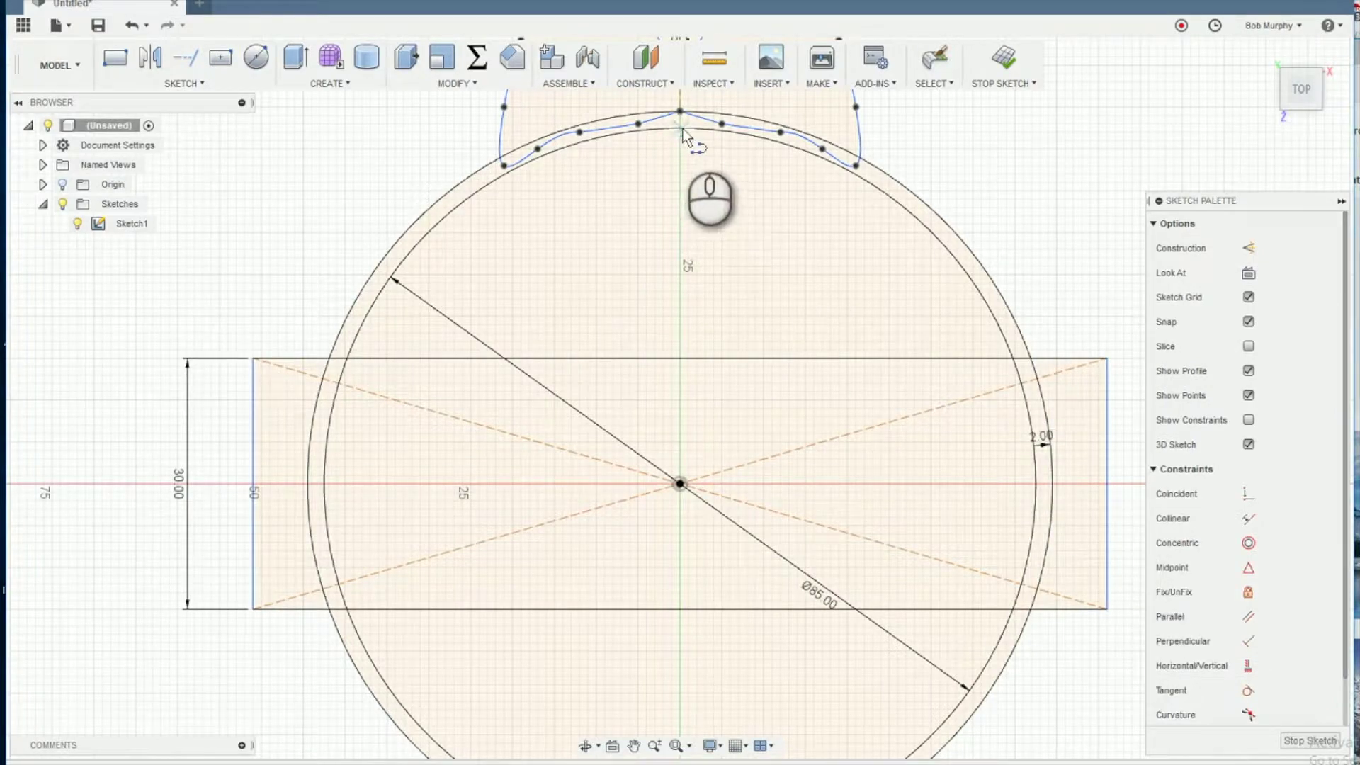
# Draw vertical centre lines from the inner circle's top and bottom to the rectangle's upper and lower edges
pyautogui.click(682, 128)
pyautogui.click(682, 359)
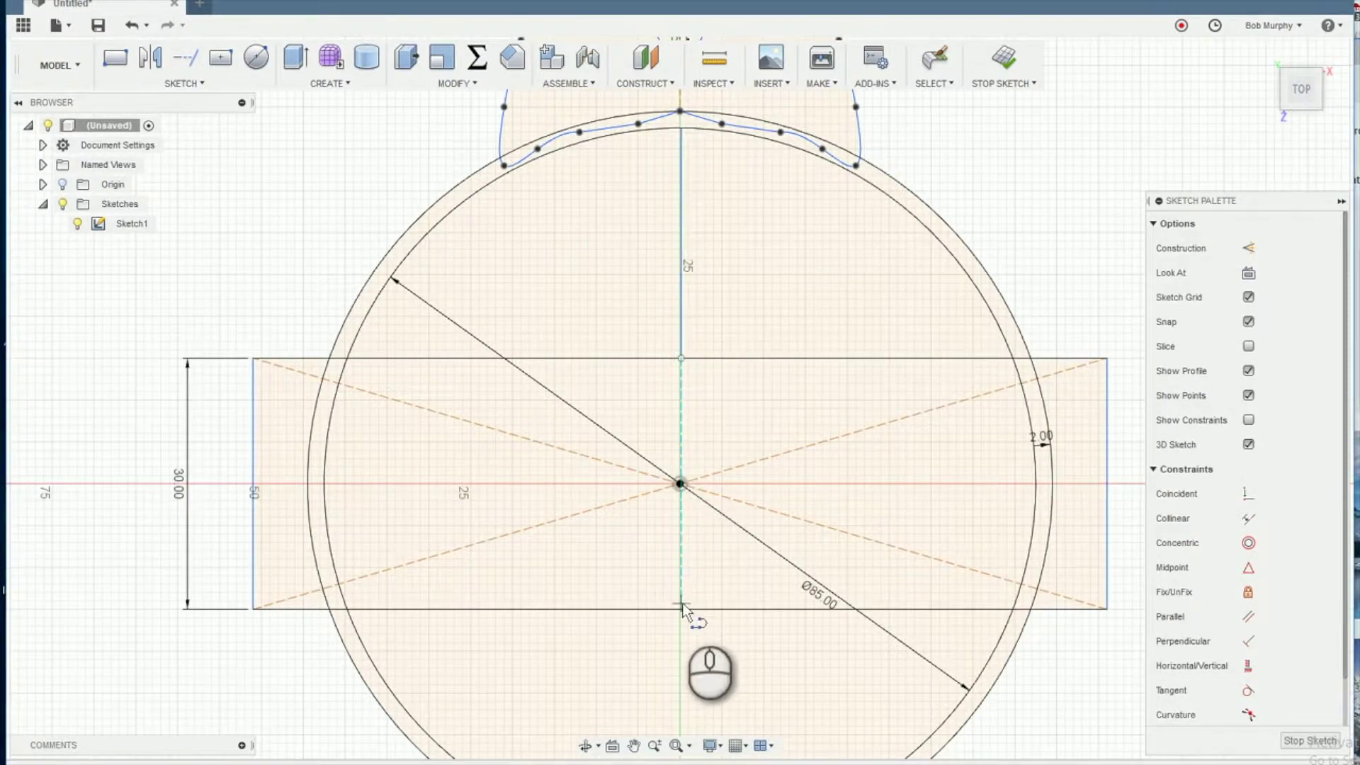
pyautogui.click(634, 745)
pyautogui.moveTo(719, 716); pyautogui.dragTo(722, 608)
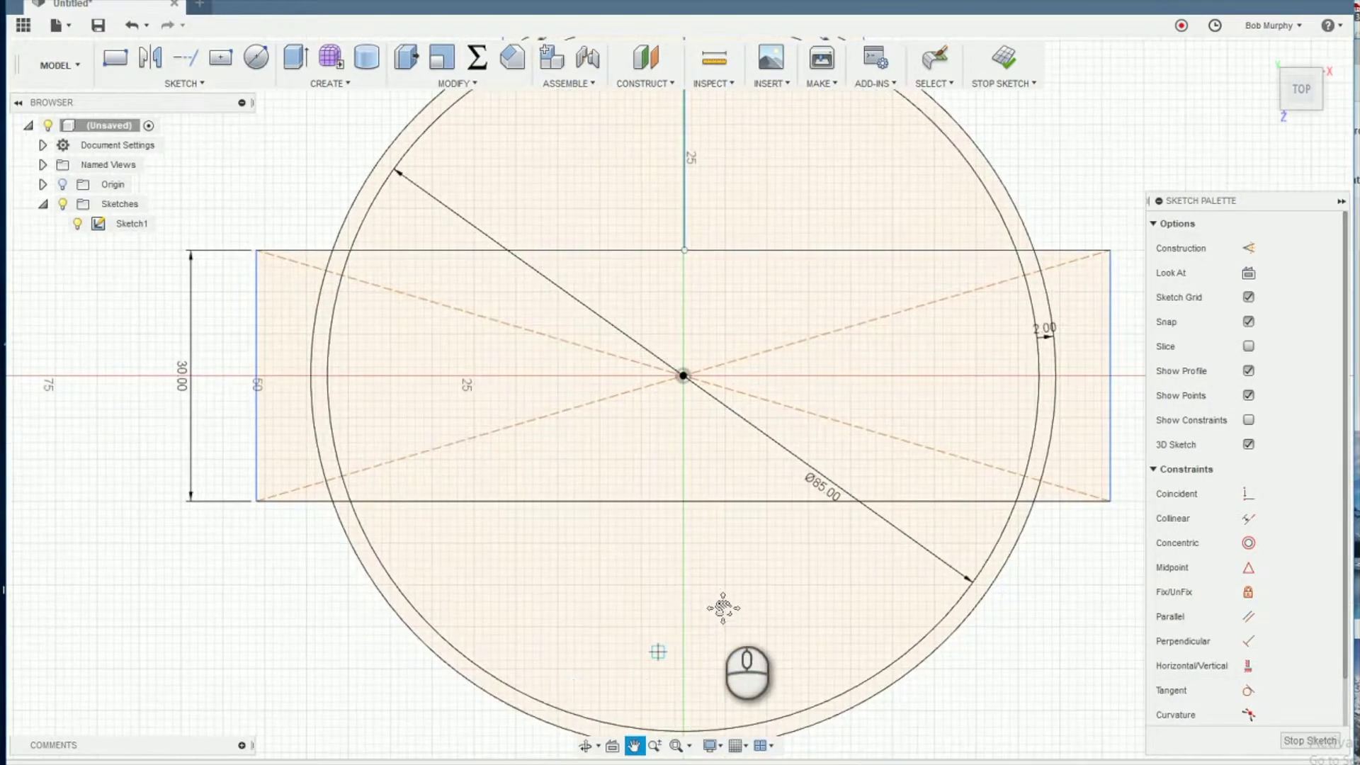
pyautogui.press('Escape')
pyautogui.click(683, 501)
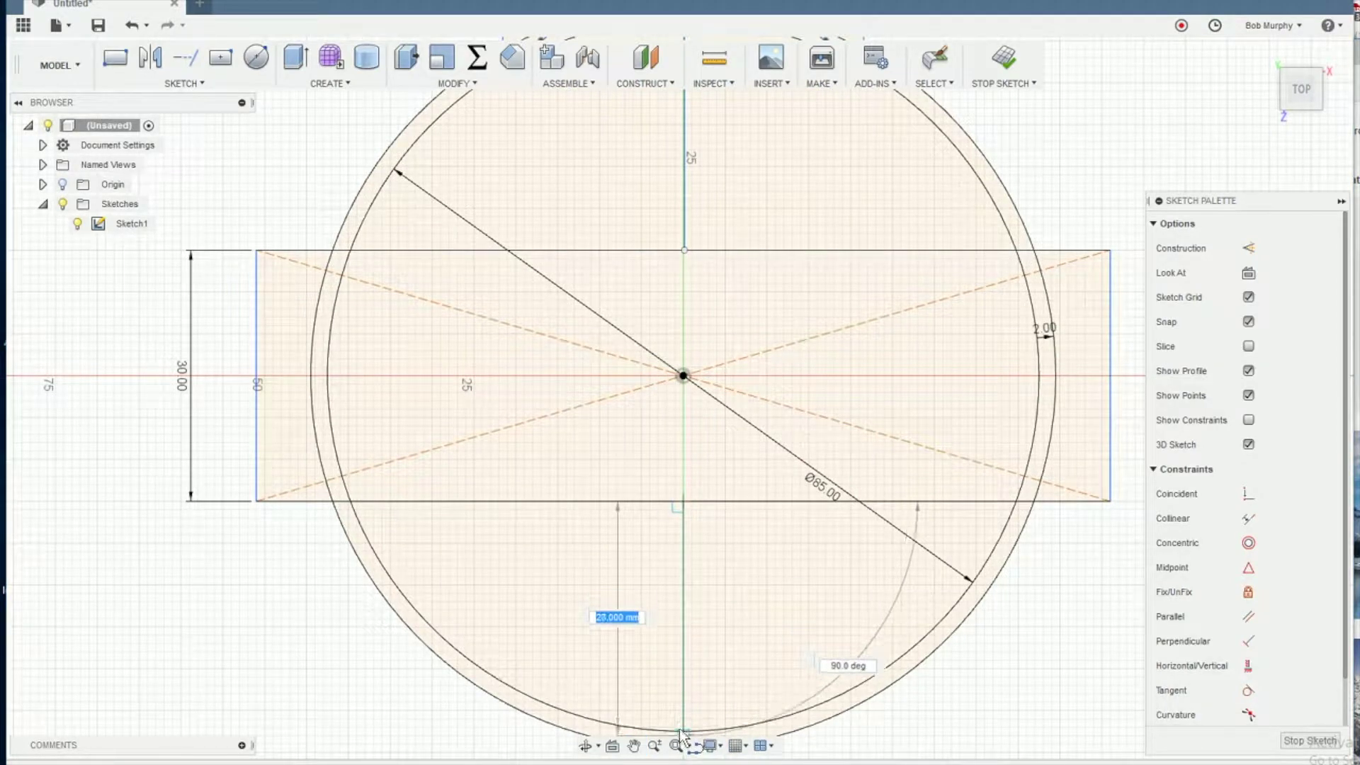
pyautogui.click(683, 731)
# Convert both vertical centre lines above and below the rectangle to construction geometry
pyautogui.click(685, 674)
pyautogui.press('x')
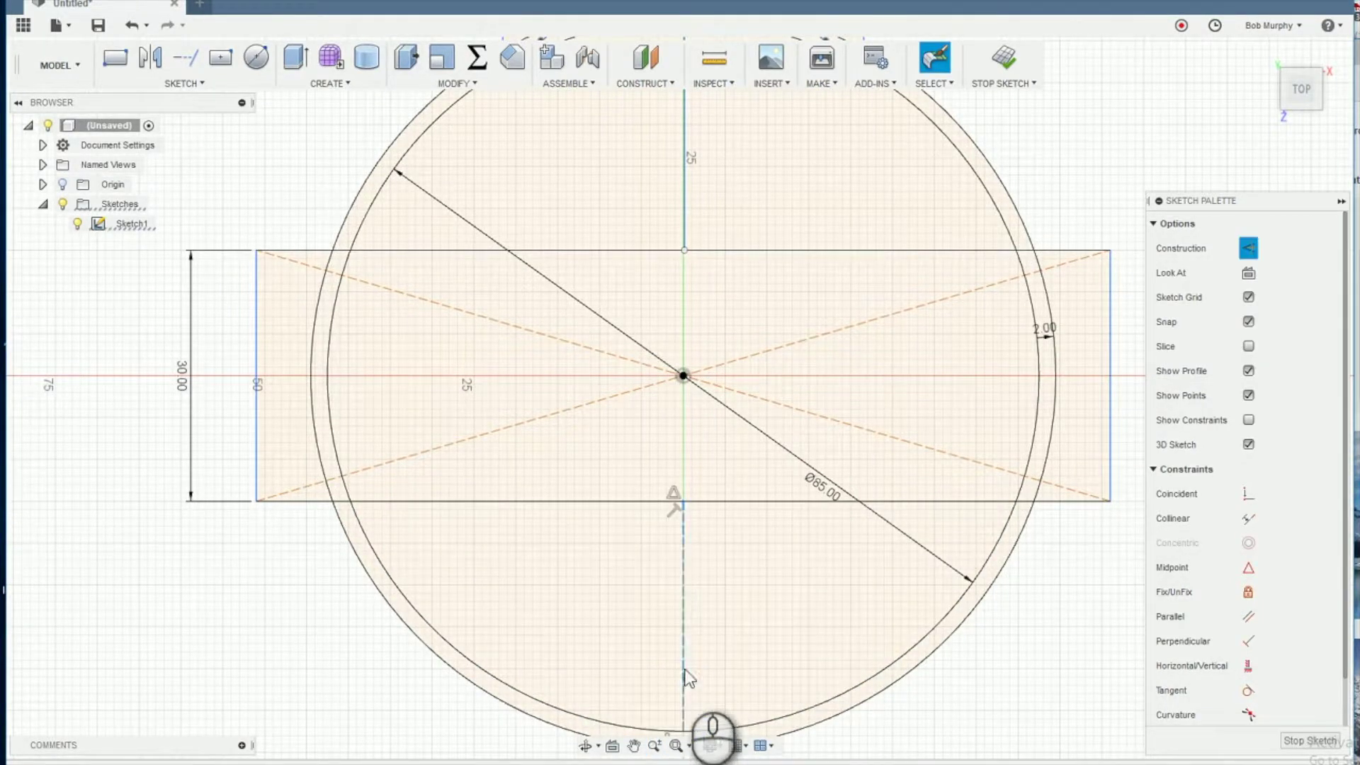
pyautogui.click(684, 222)
pyautogui.press('x')
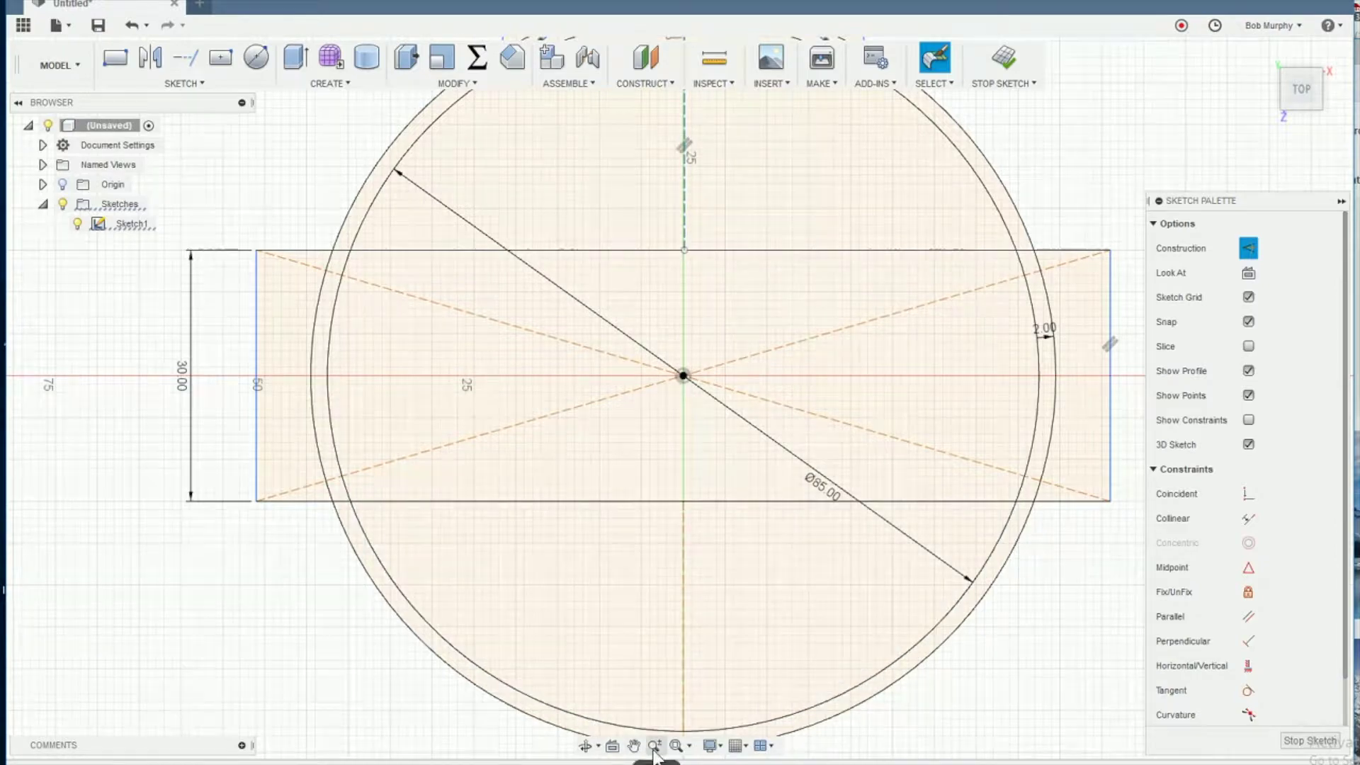
# Extrude the rectangle's central band inside the inner circle by 5 mm as a new body
pyautogui.scroll(-3, 814, 617)
pyautogui.press('e')
pyautogui.click(613, 339)
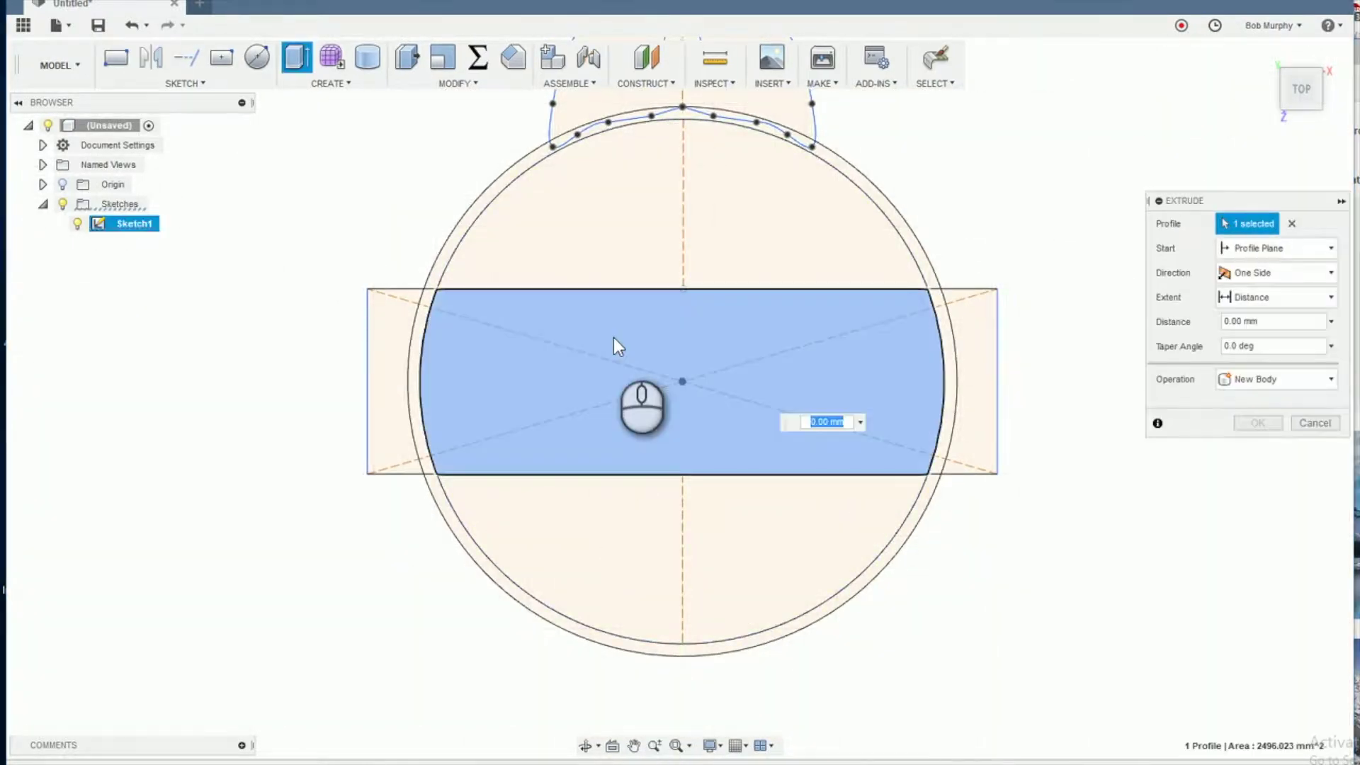
pyautogui.write('5')
pyautogui.press('Return')
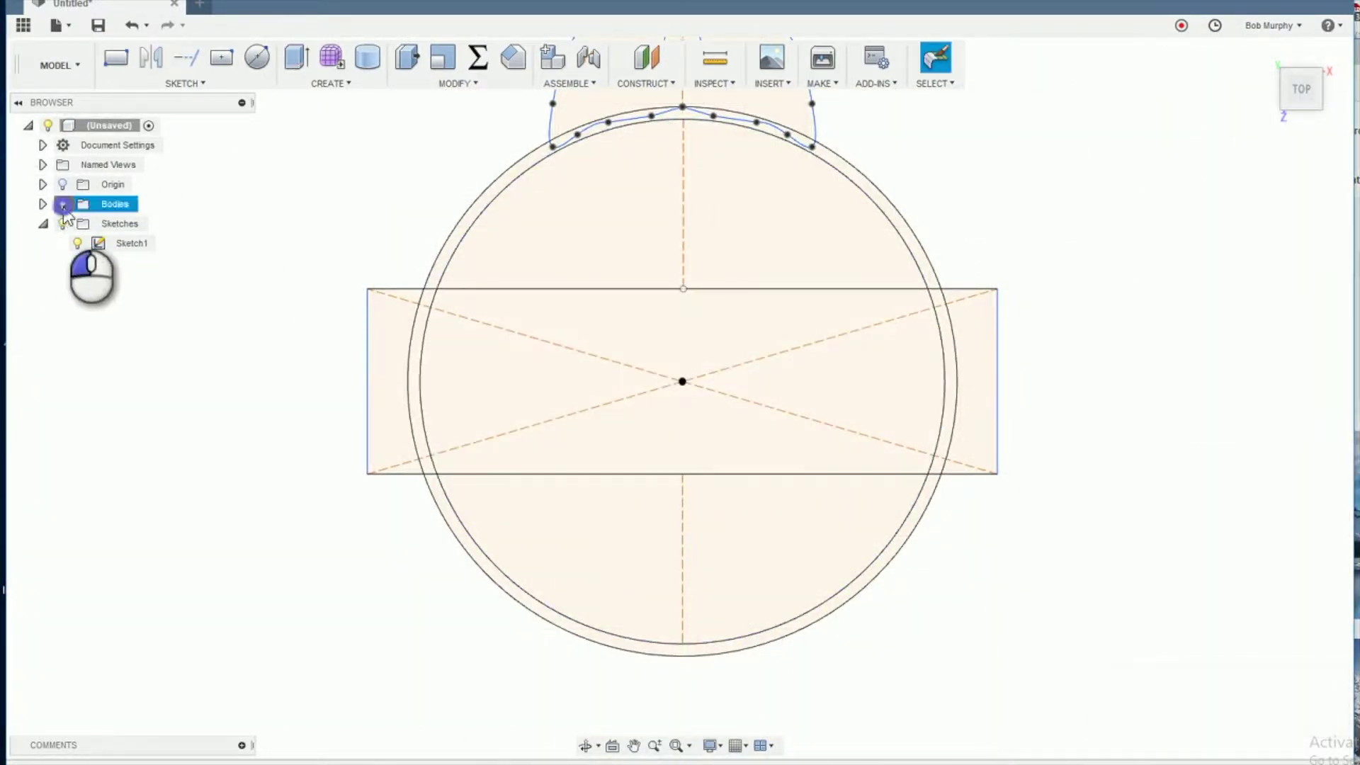
# Show the bodies and sketch a five-sided circumscribed polygon with a 10 mm radius outside the ring, with its bottom edge horizontal
pyautogui.click(63, 204)
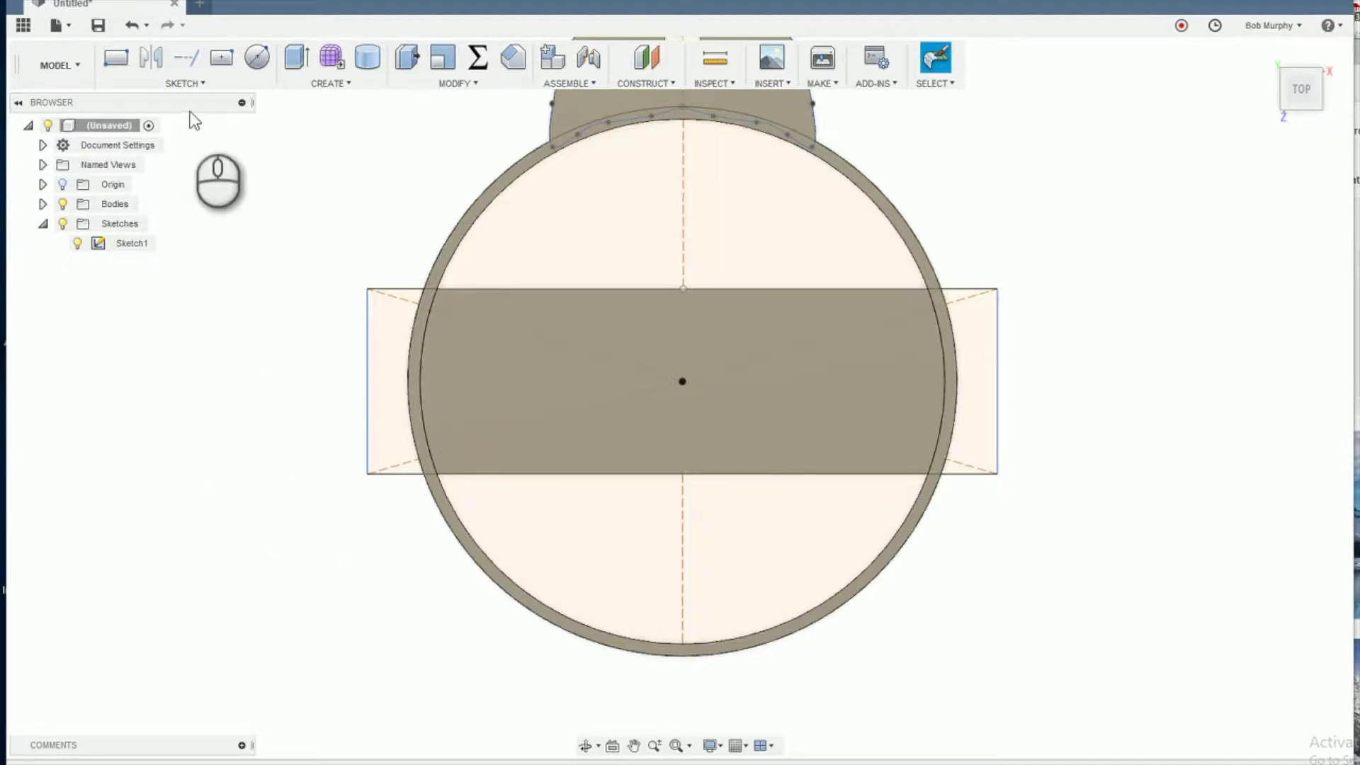
pyautogui.click(220, 60)
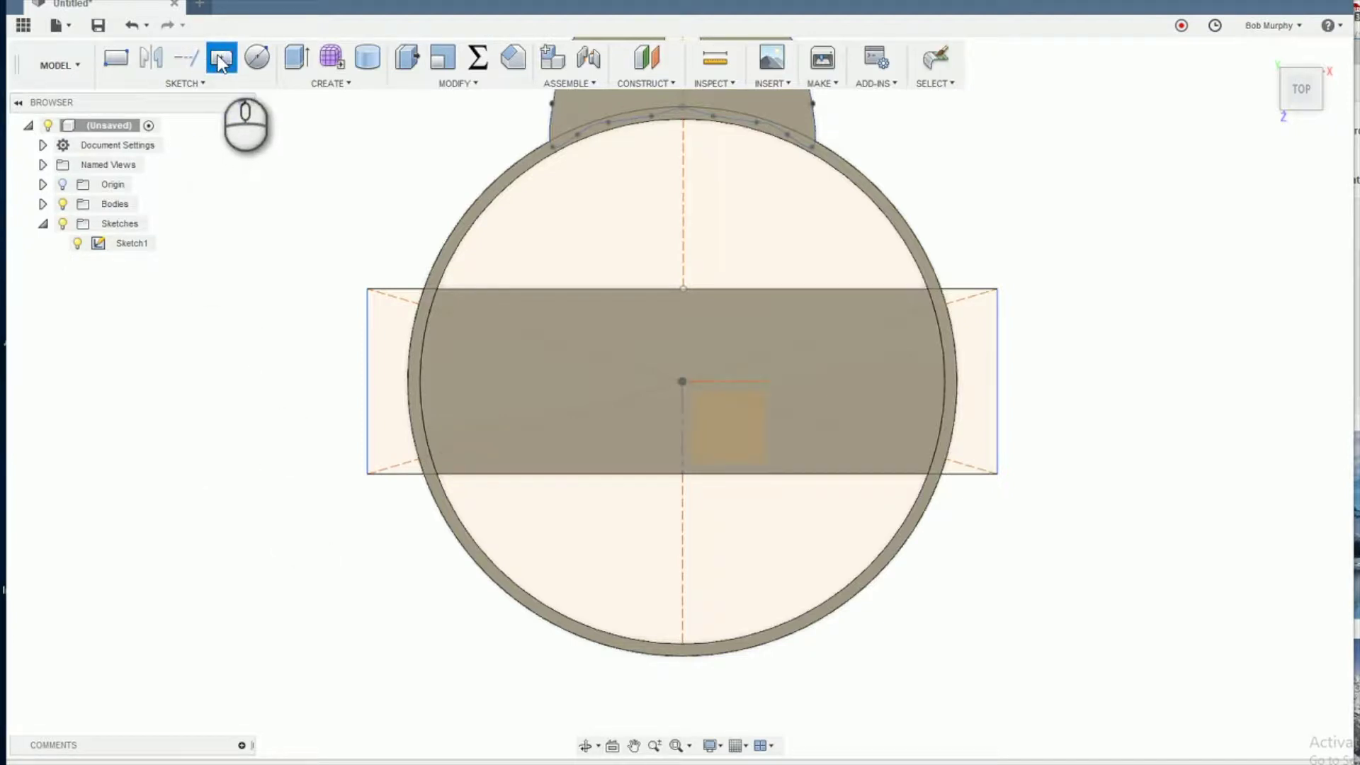
pyautogui.click(185, 83)
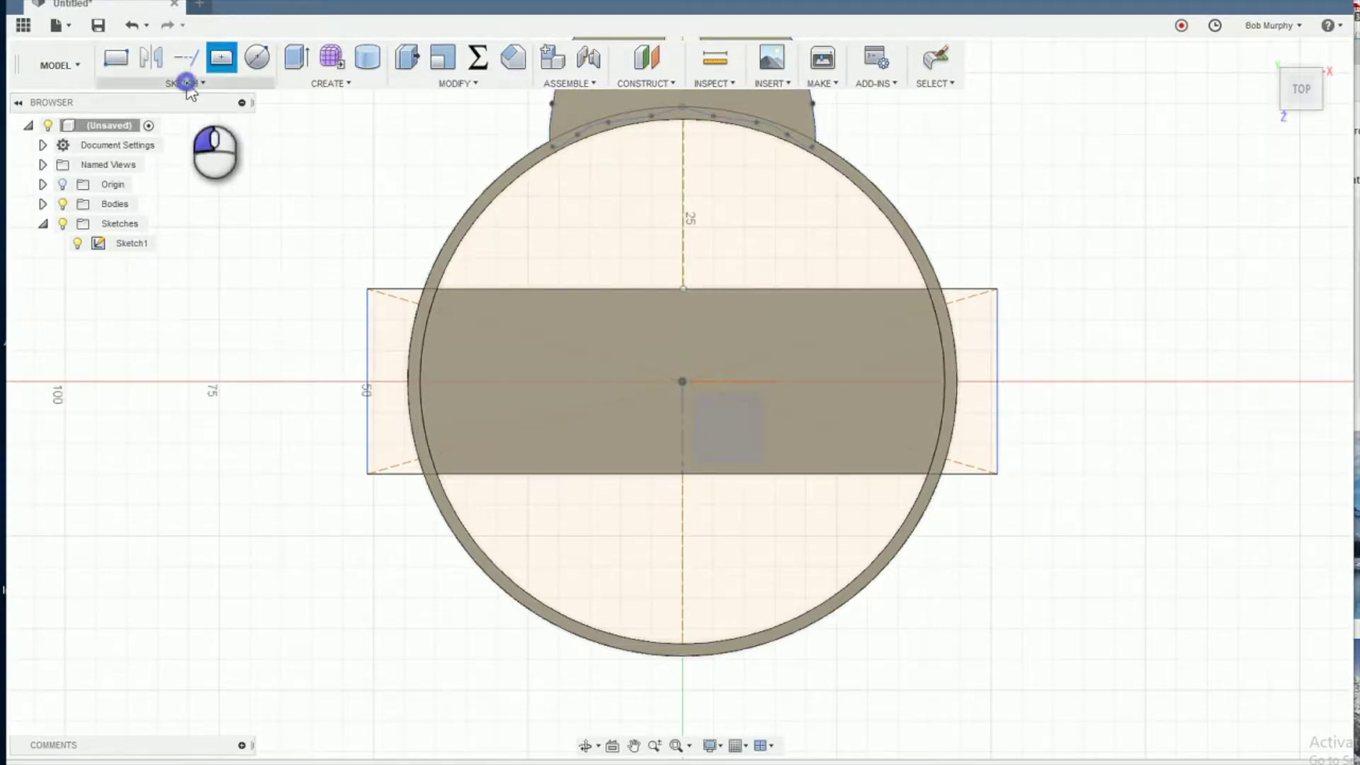
pyautogui.click(323, 113)
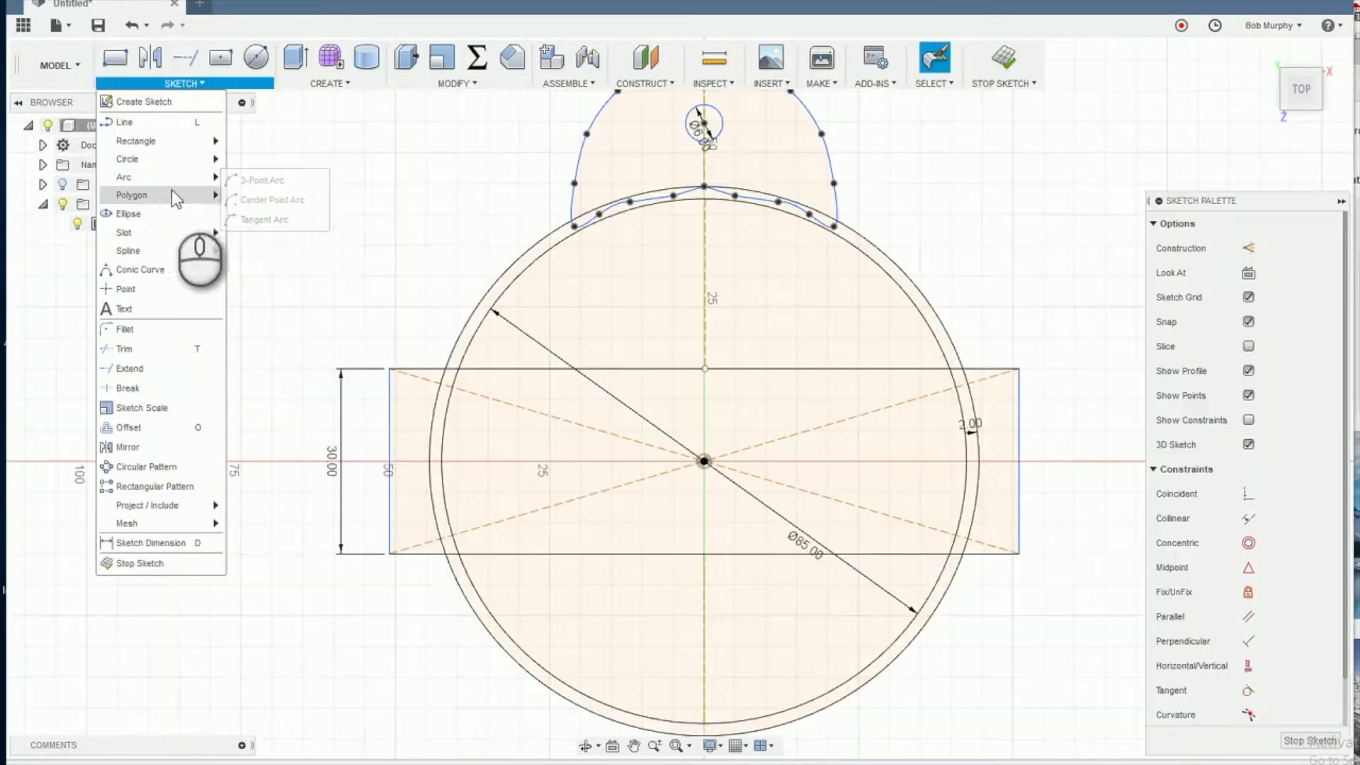
pyautogui.moveTo(172, 190)
pyautogui.click(261, 198)
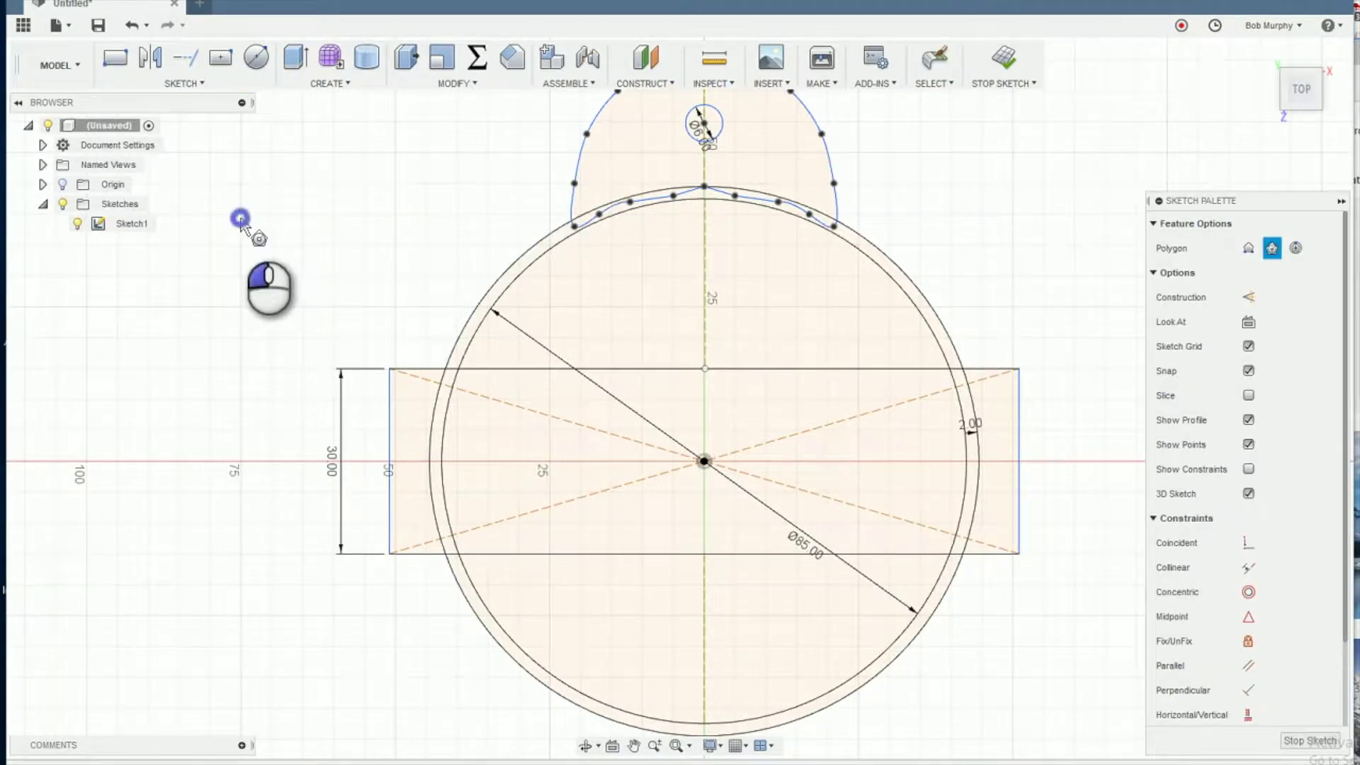
pyautogui.click(241, 218)
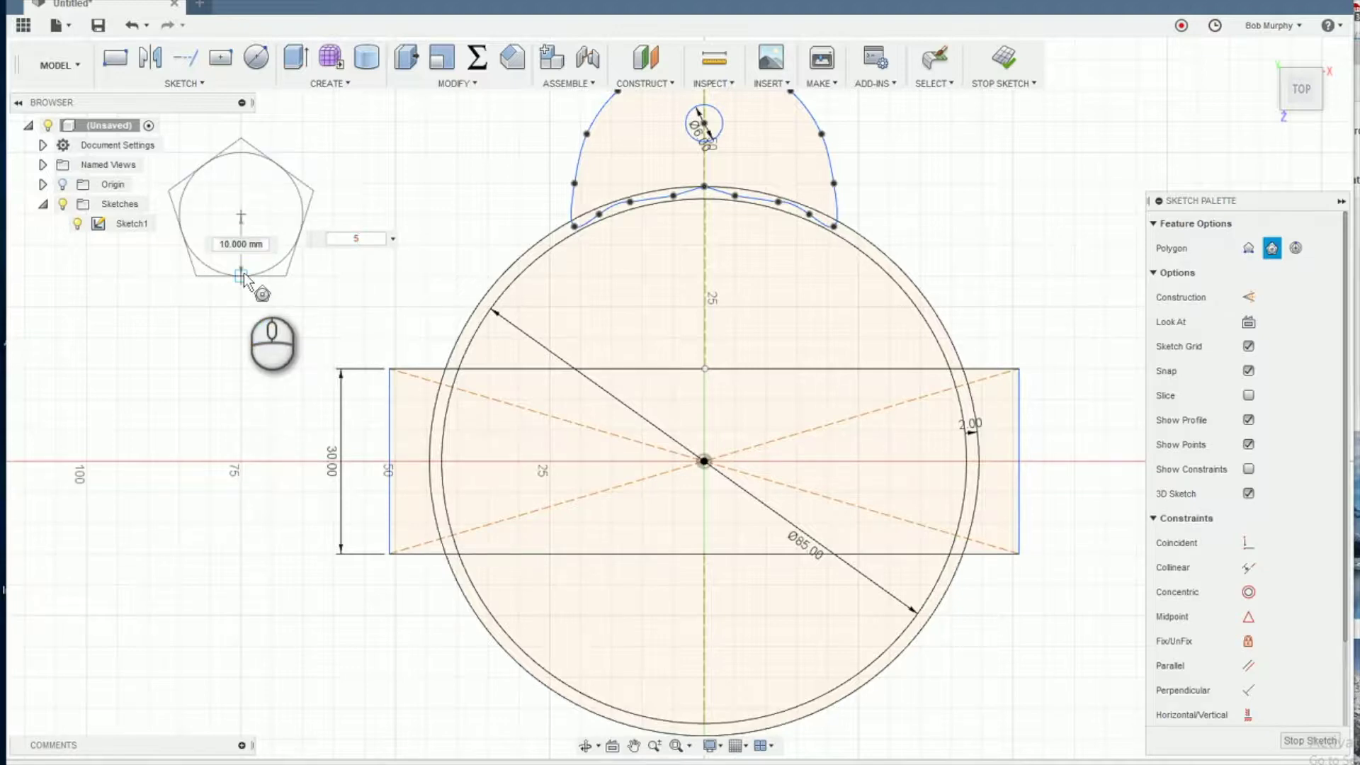
pyautogui.click(242, 275)
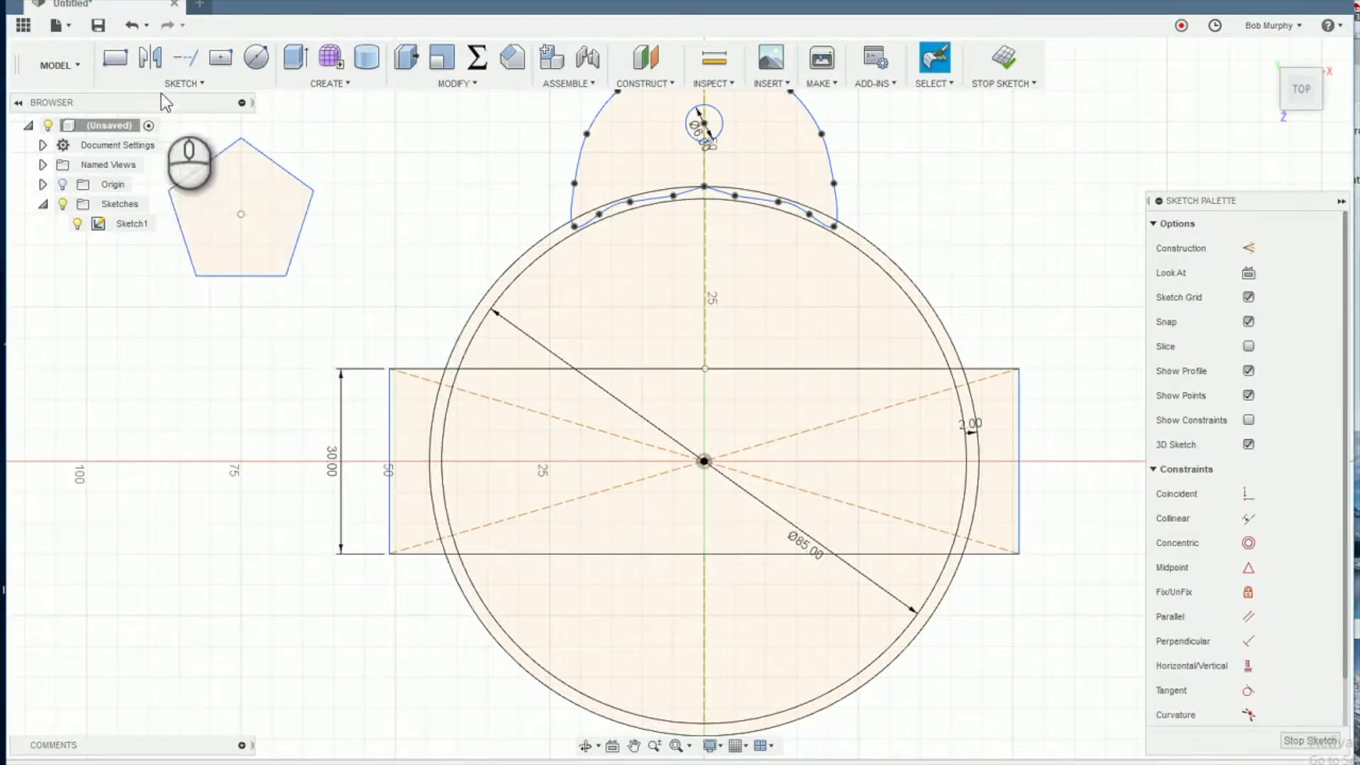
# Connect the pentagon's non-adjacent corners with five straight lines to form a five-pointed star
pyautogui.click(240, 139)
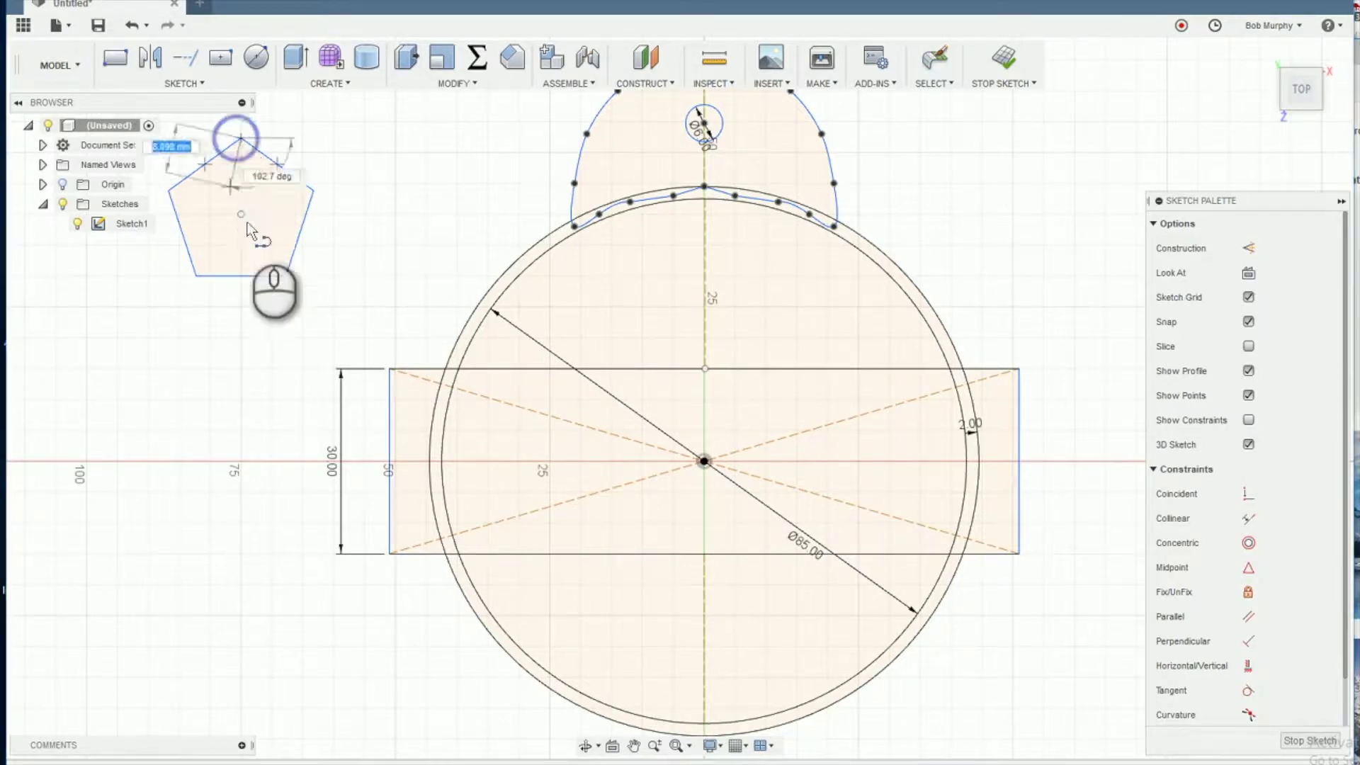
pyautogui.click(287, 275)
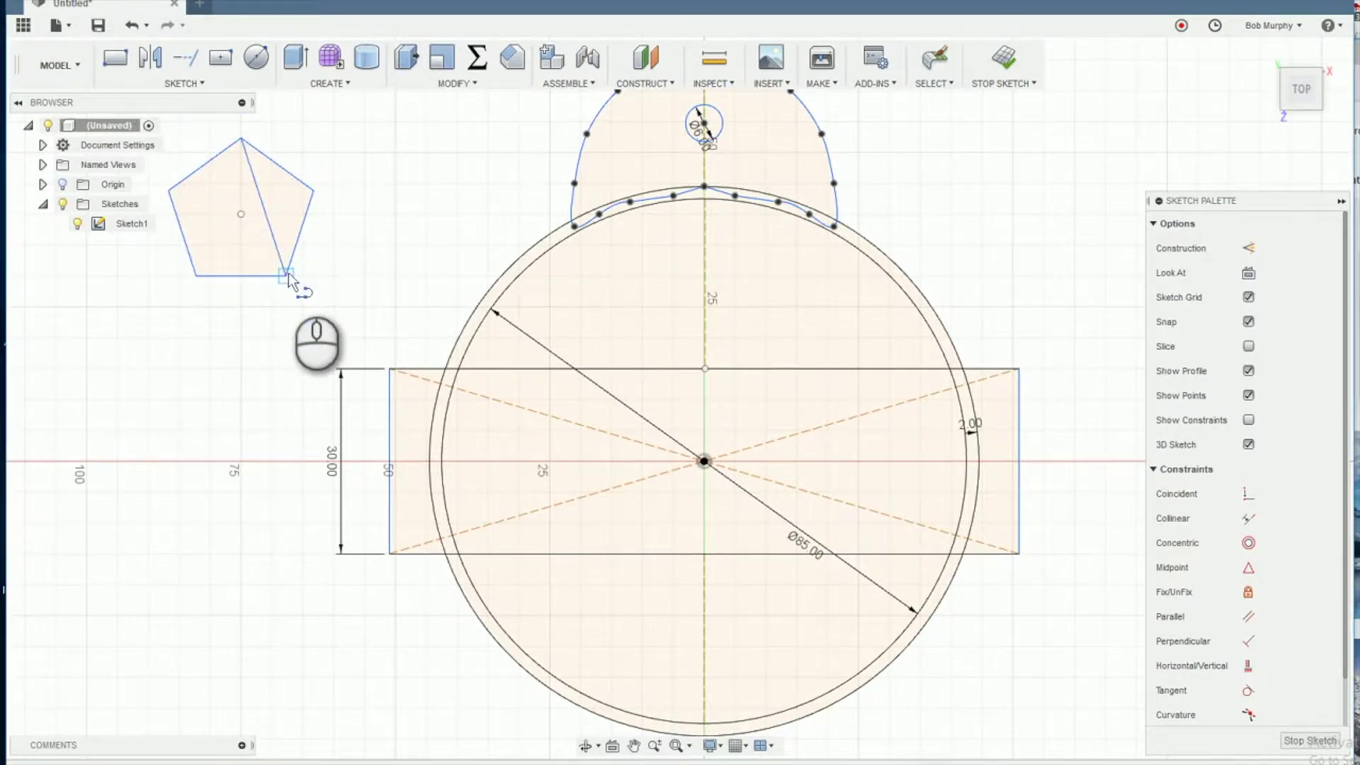
pyautogui.click(171, 190)
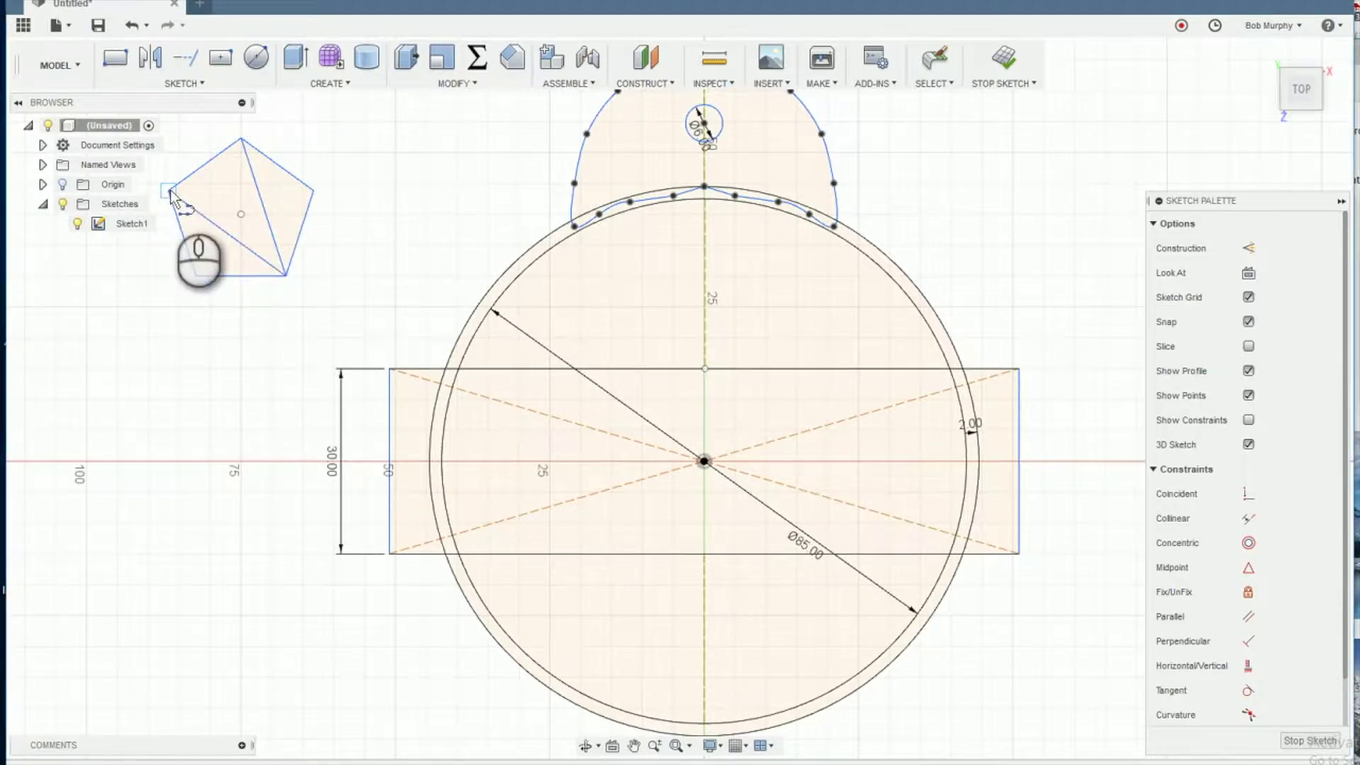
pyautogui.click(312, 191)
pyautogui.click(314, 190)
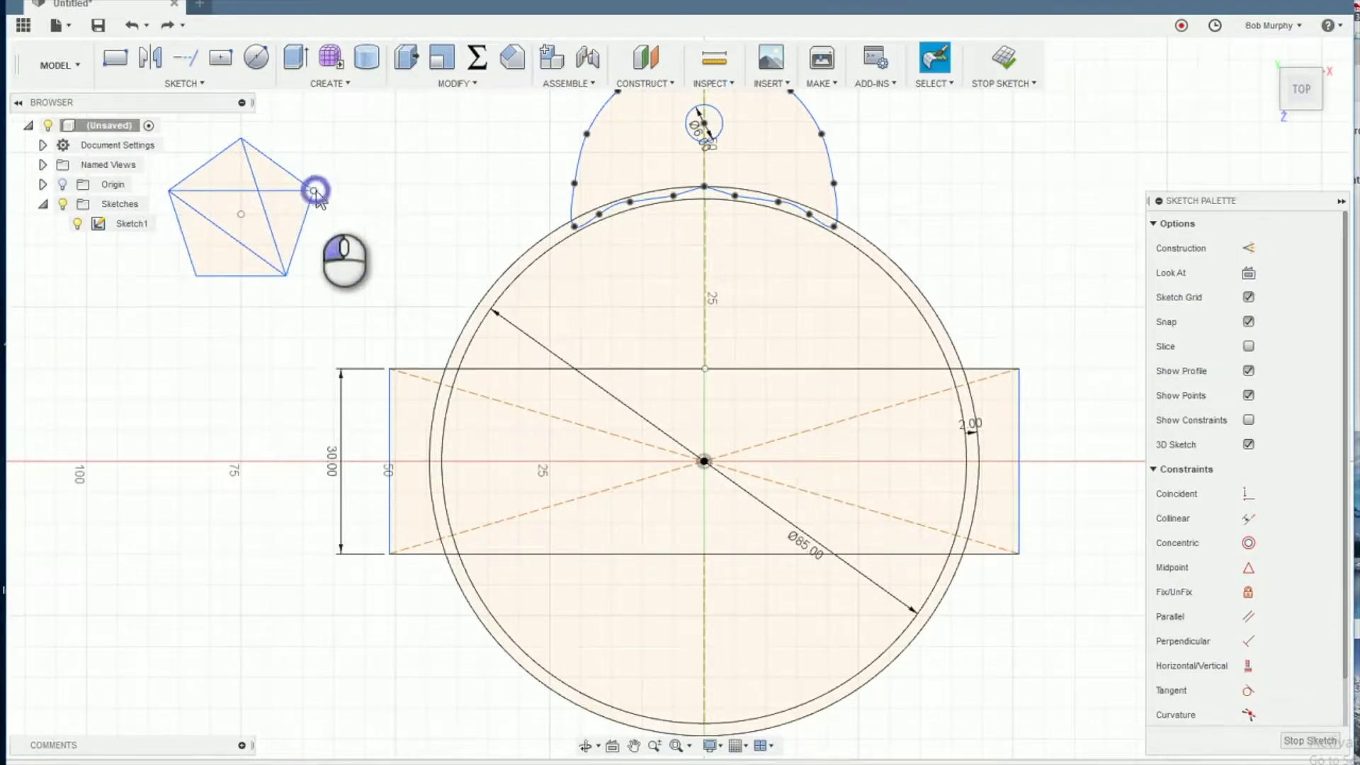
pyautogui.press('l')
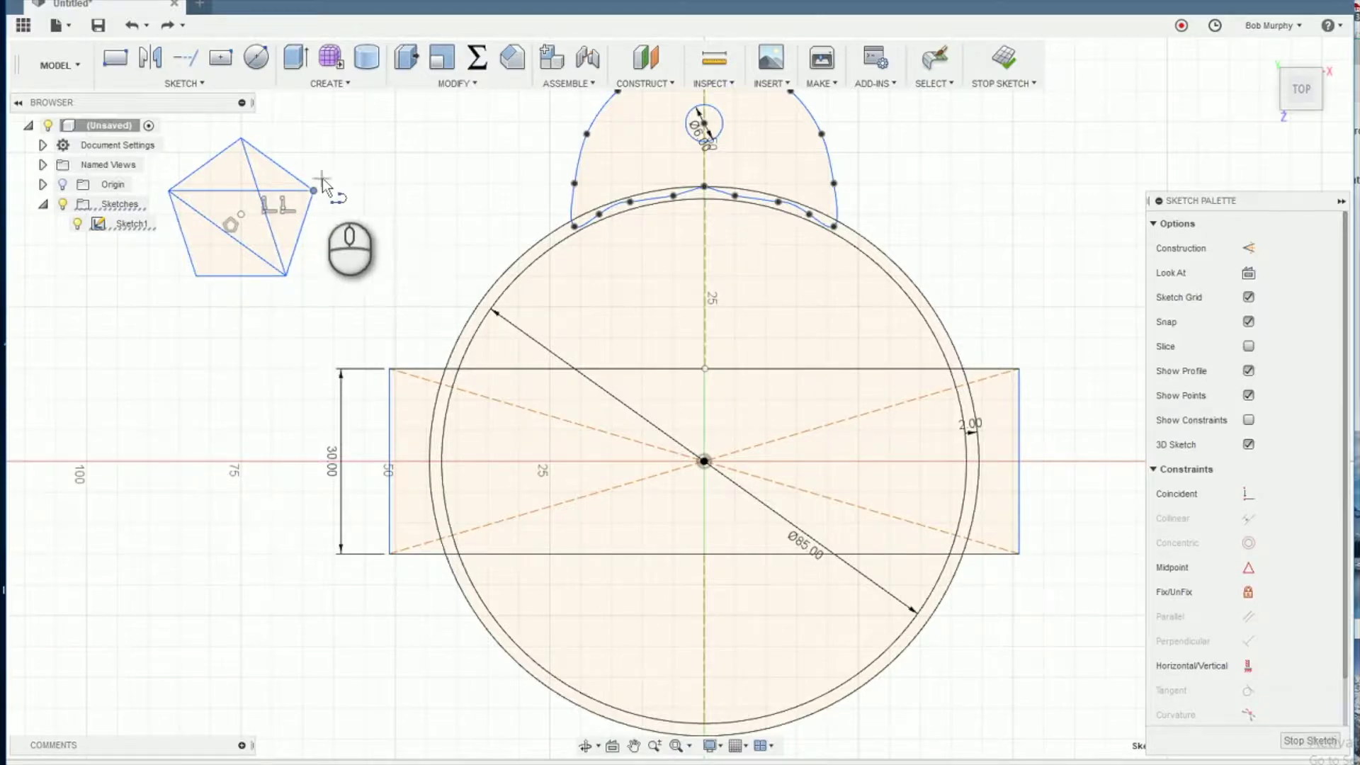
pyautogui.click(313, 189)
pyautogui.click(198, 275)
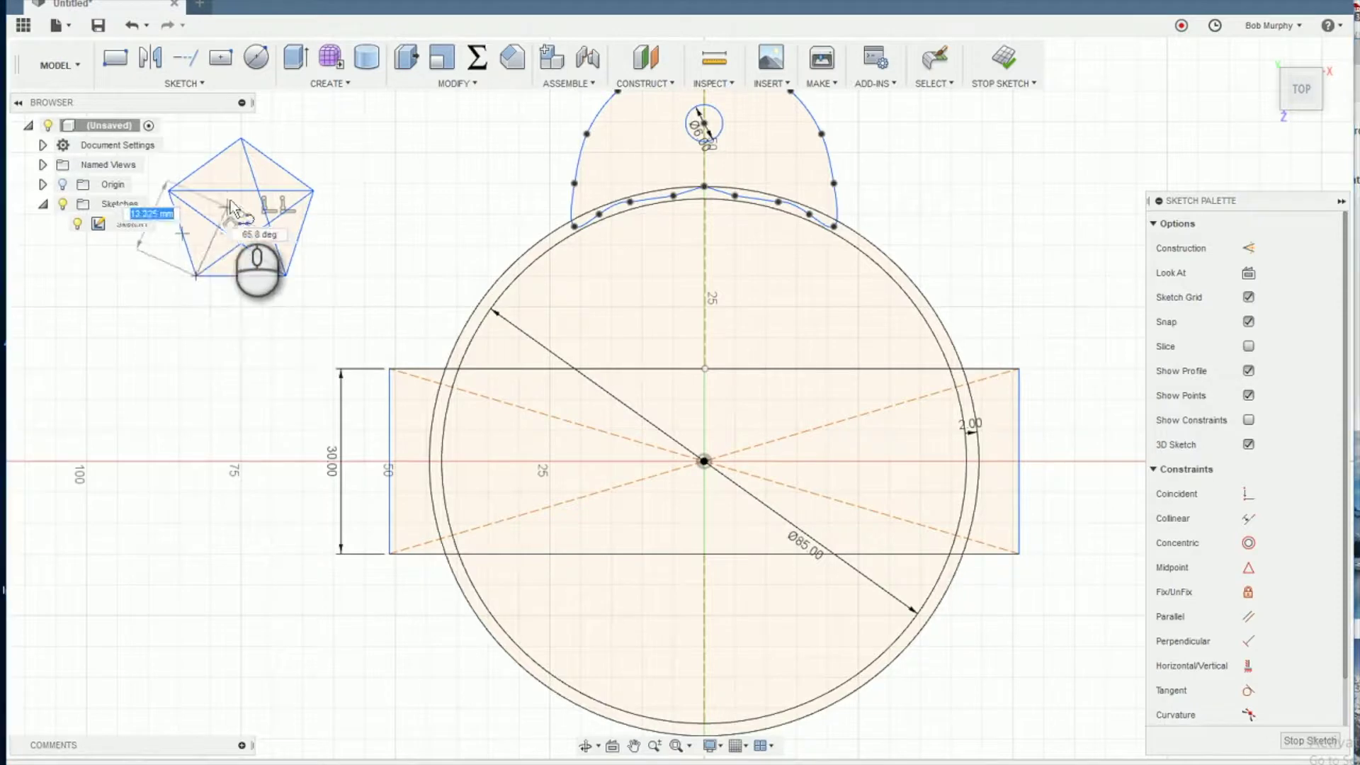
pyautogui.click(242, 142)
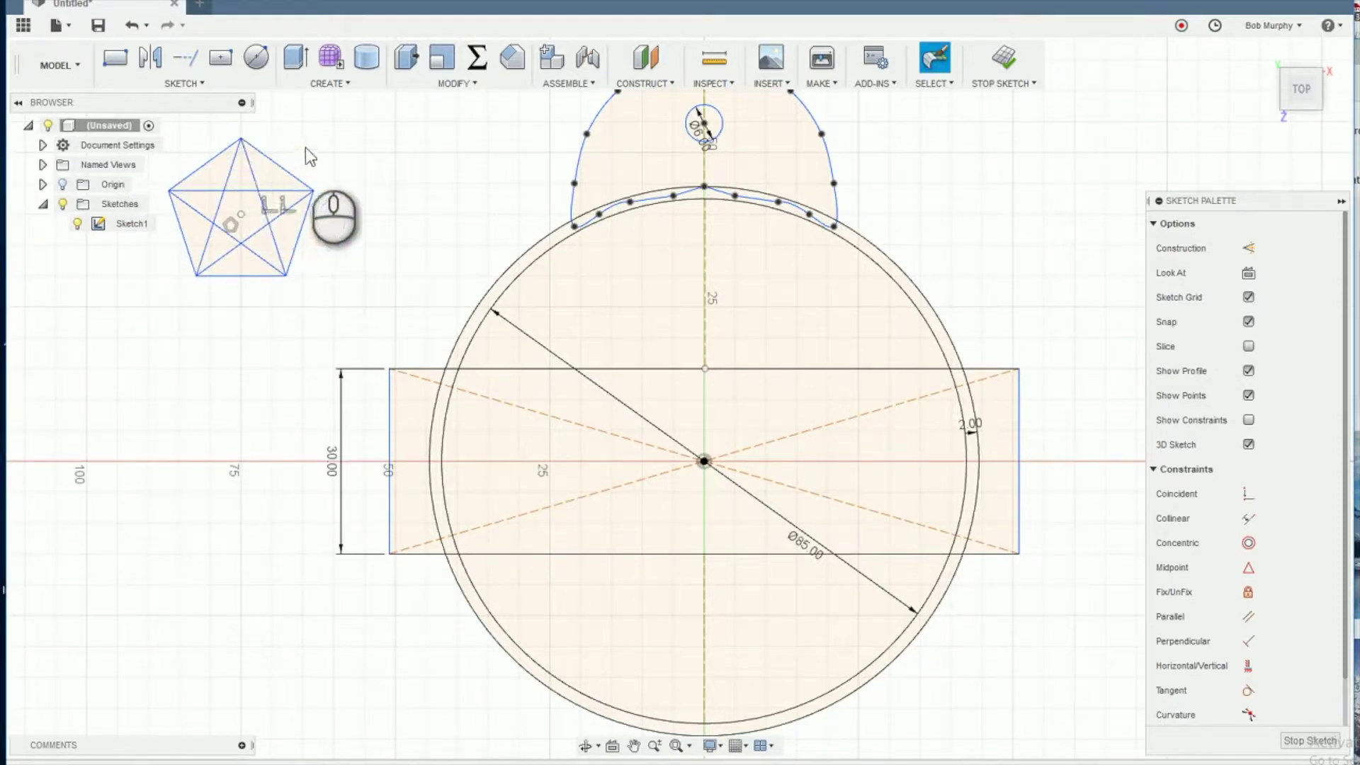
# Extrude the star's five points and centre by 5 mm as a new body
pyautogui.click(243, 177)
pyautogui.press('e')
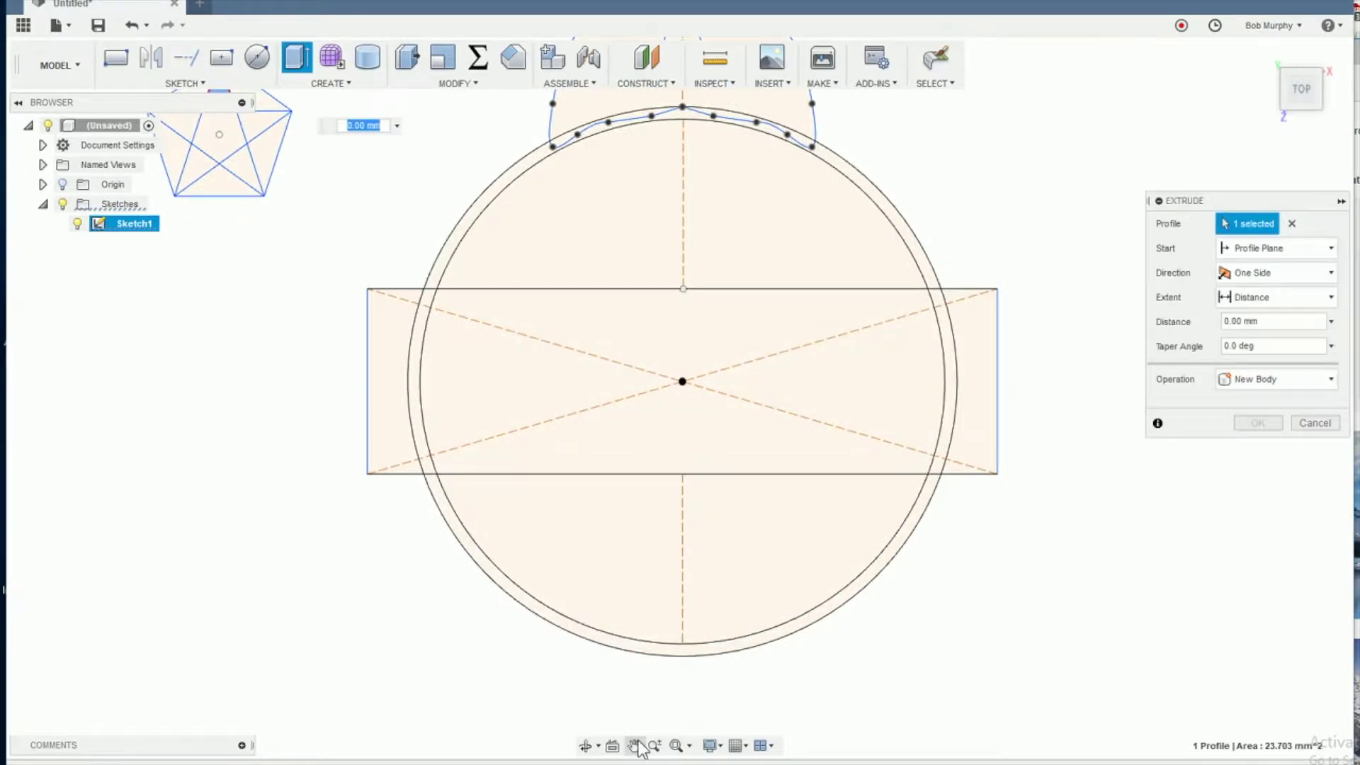
pyautogui.click(635, 746)
pyautogui.moveTo(563, 661)
pyautogui.mouseDown()
pyautogui.moveTo(566, 764)
pyautogui.moveTo(692, 764)
pyautogui.mouseUp()
pyautogui.press('Escape')
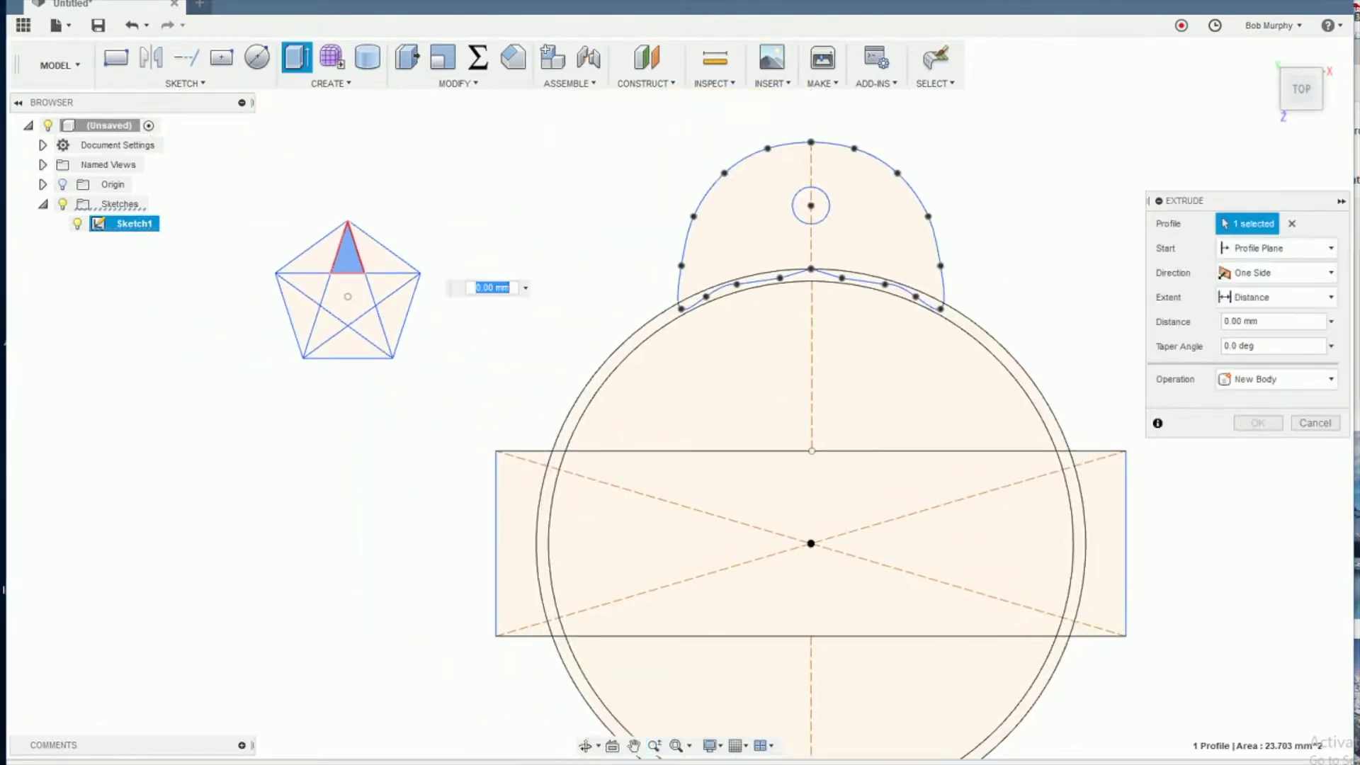
pyautogui.click(358, 298)
pyautogui.click(388, 289)
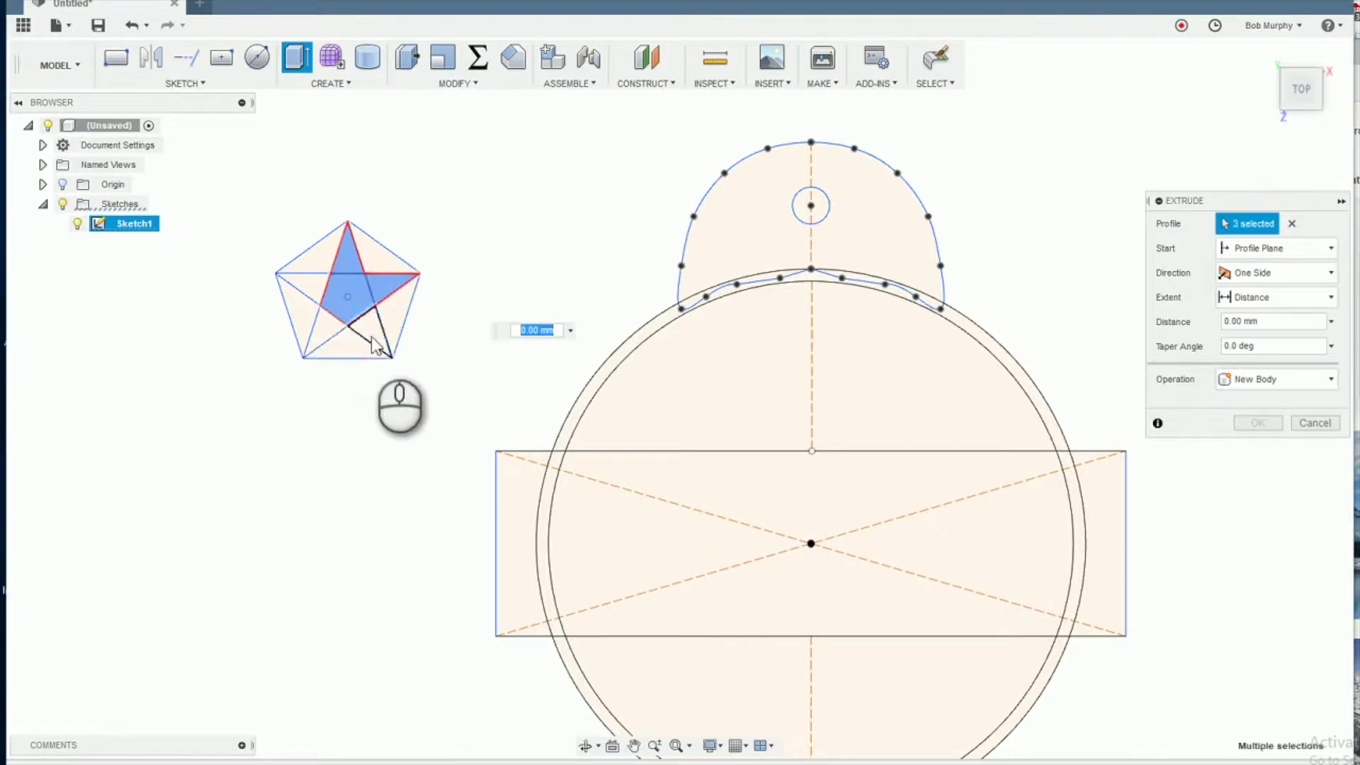
pyautogui.click(373, 339)
pyautogui.click(319, 333)
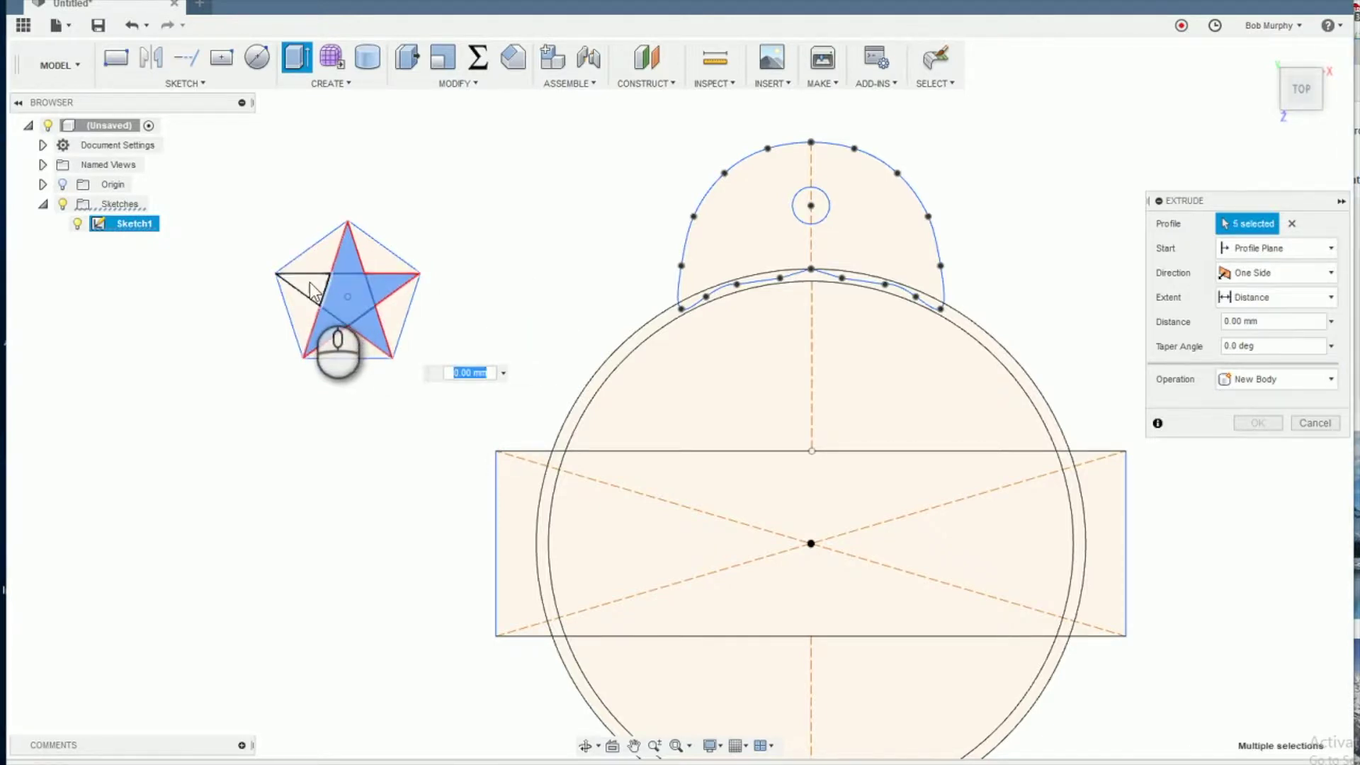
pyautogui.click(310, 286)
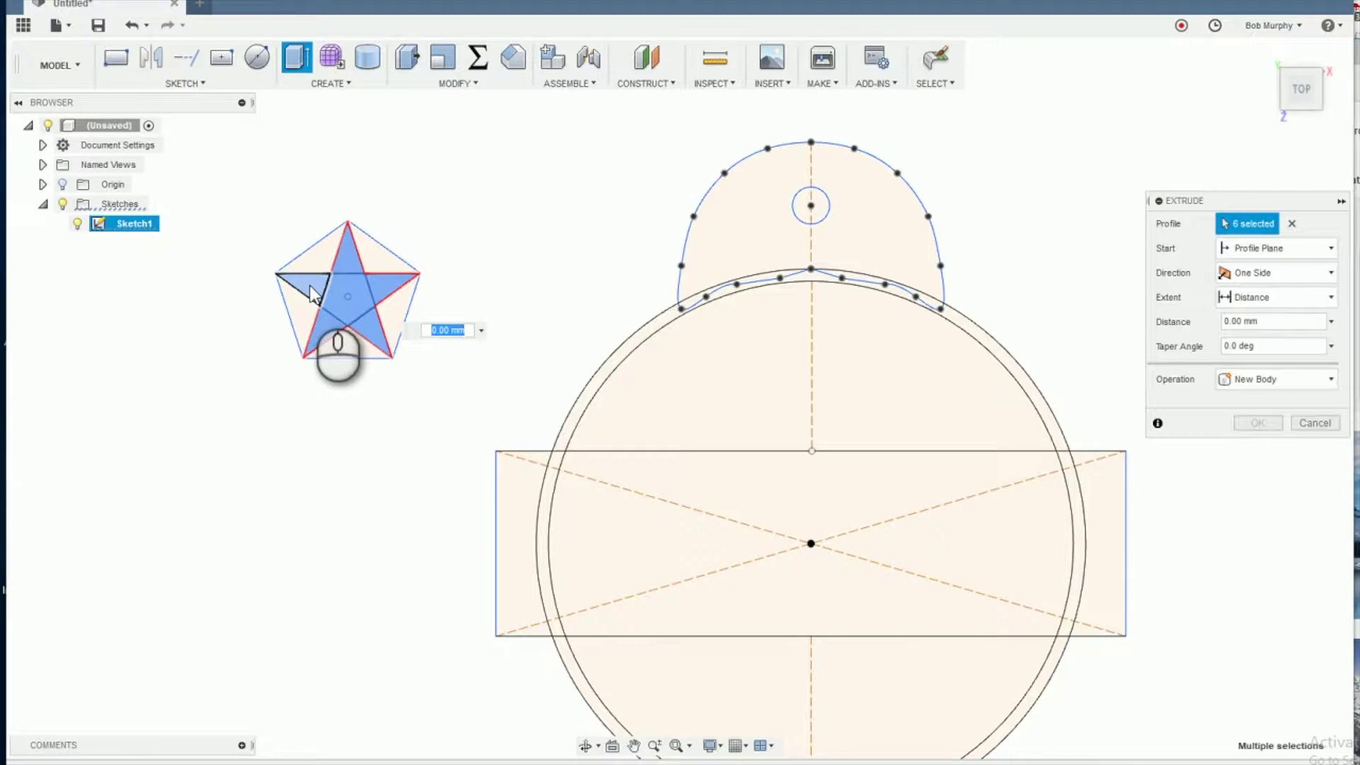
pyautogui.write('5')
pyautogui.press('Return')
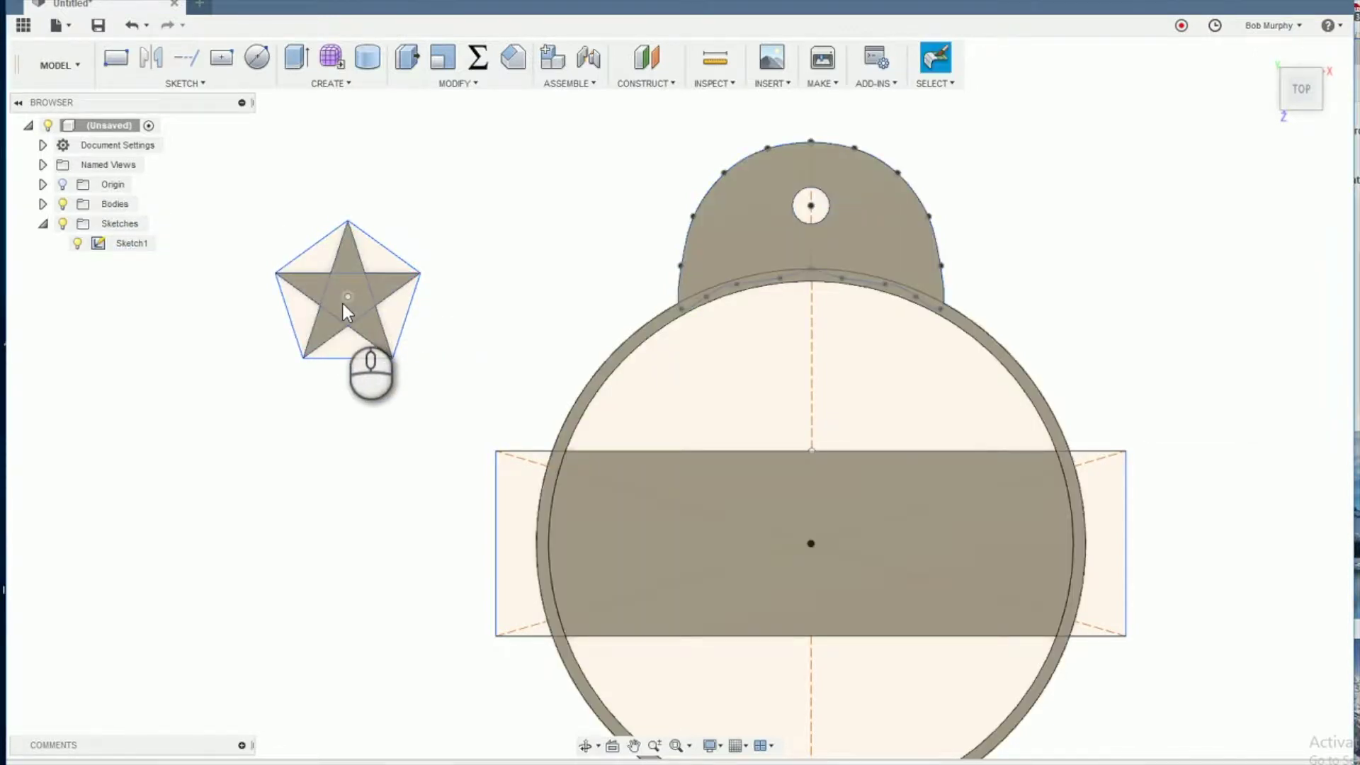
# Hide the bodies and move the star body about 75.2 mm in X and 14.7 mm in Z into the opening above the band
pyautogui.click(67, 206)
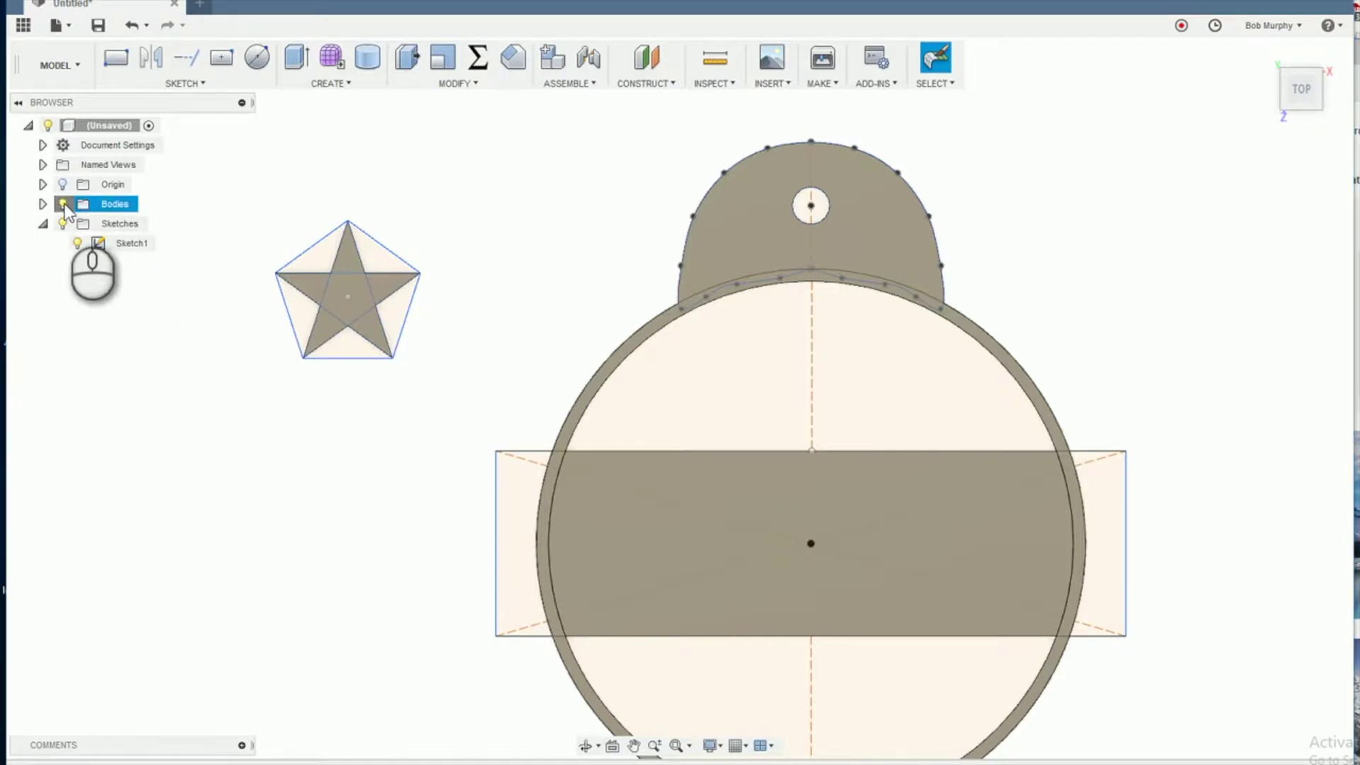
pyautogui.click(63, 204)
pyautogui.click(43, 204)
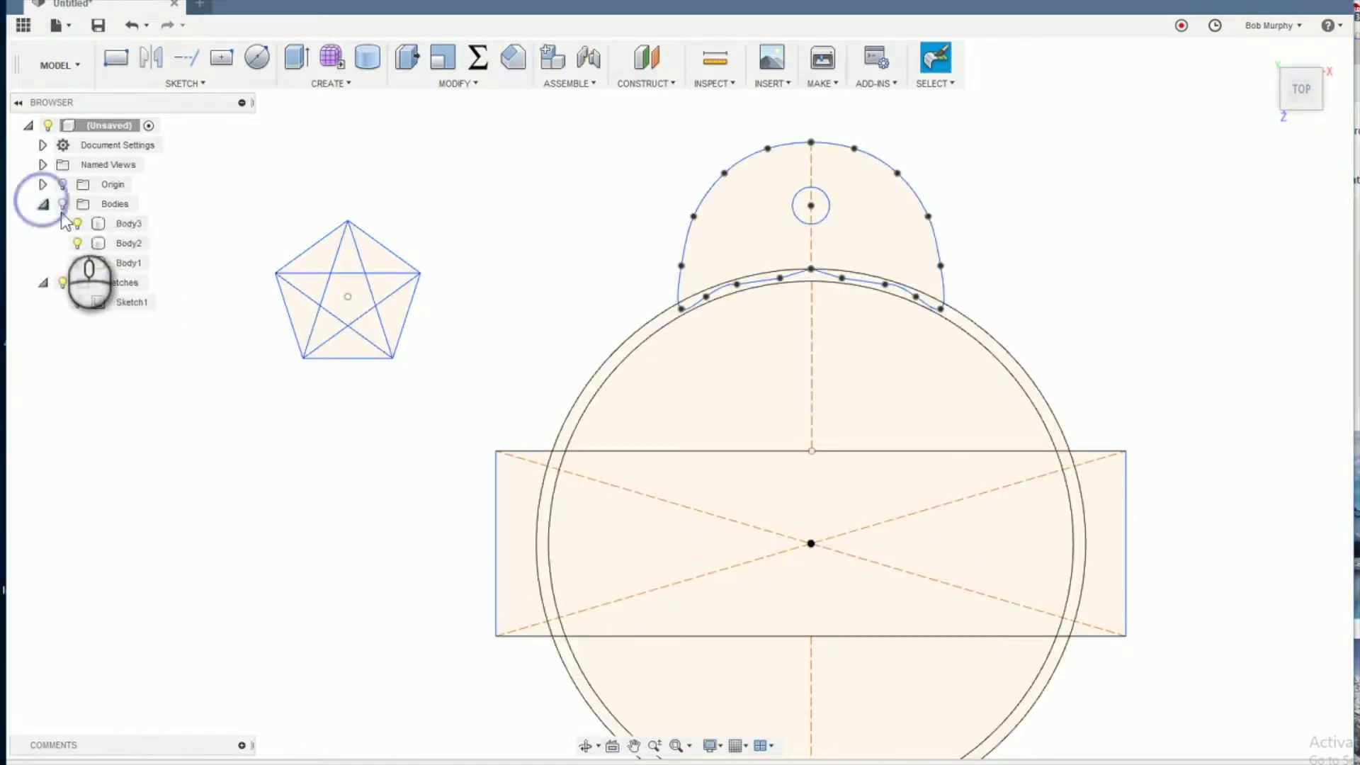
pyautogui.click(133, 225)
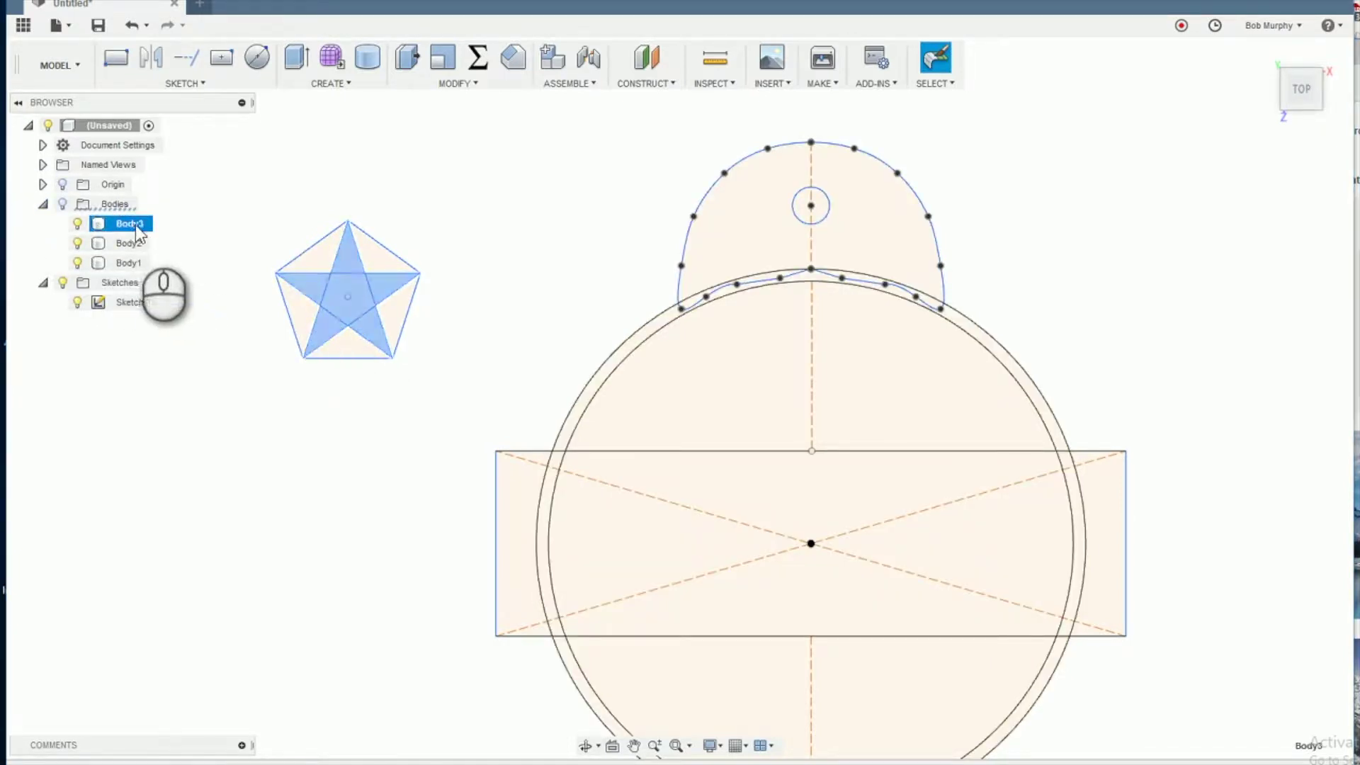
pyautogui.rightClick(139, 232)
pyautogui.click(173, 234)
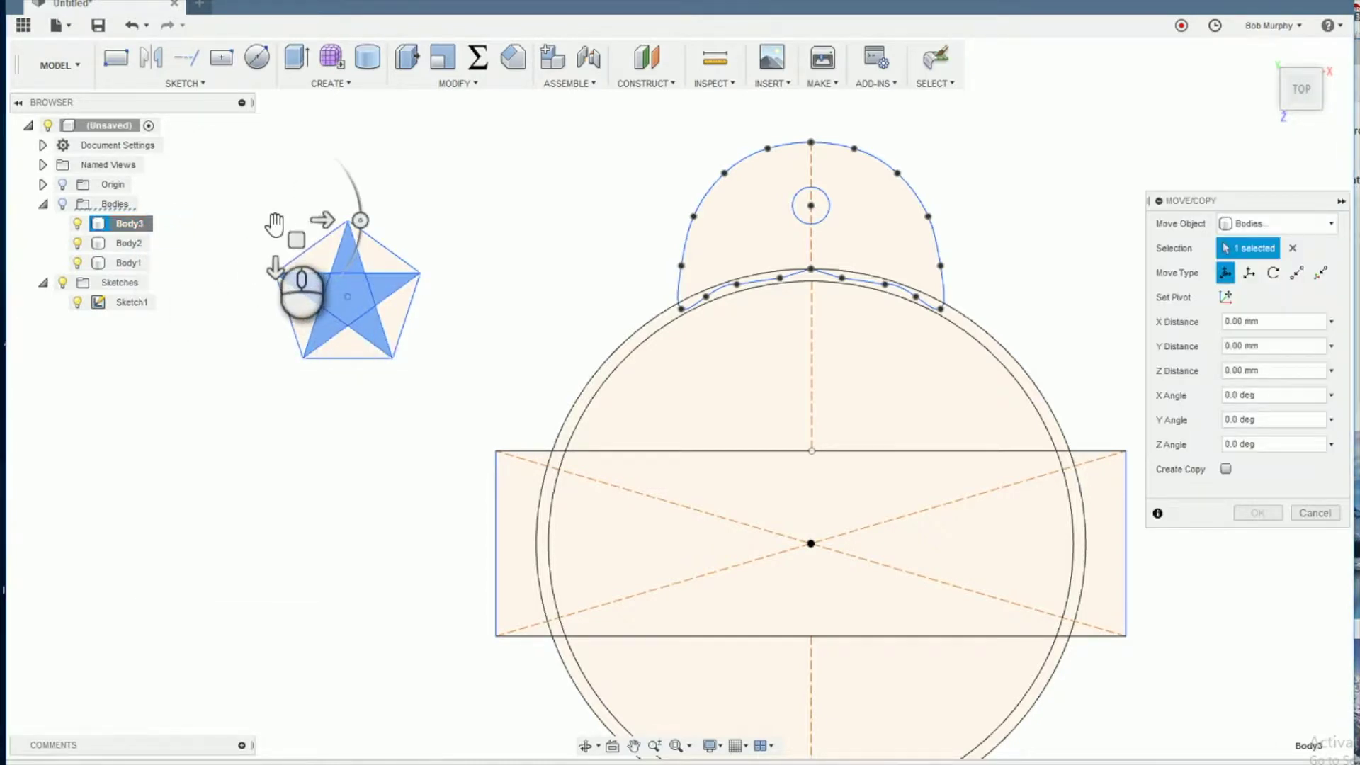
pyautogui.moveTo(298, 242); pyautogui.dragTo(763, 339)
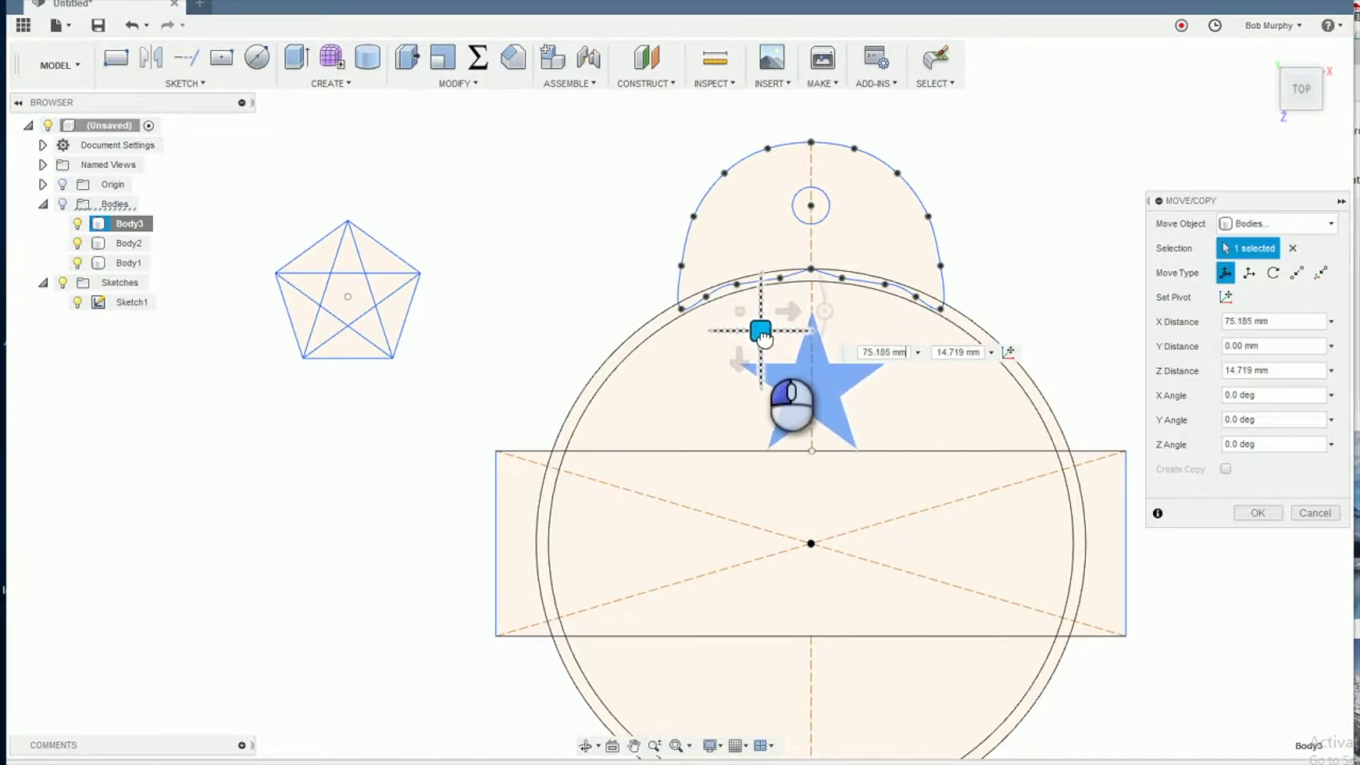
# Shift the star body away from the central band with a Y distance of -2.5 mm
pyautogui.moveTo(813, 375); pyautogui.dragTo(816, 418)
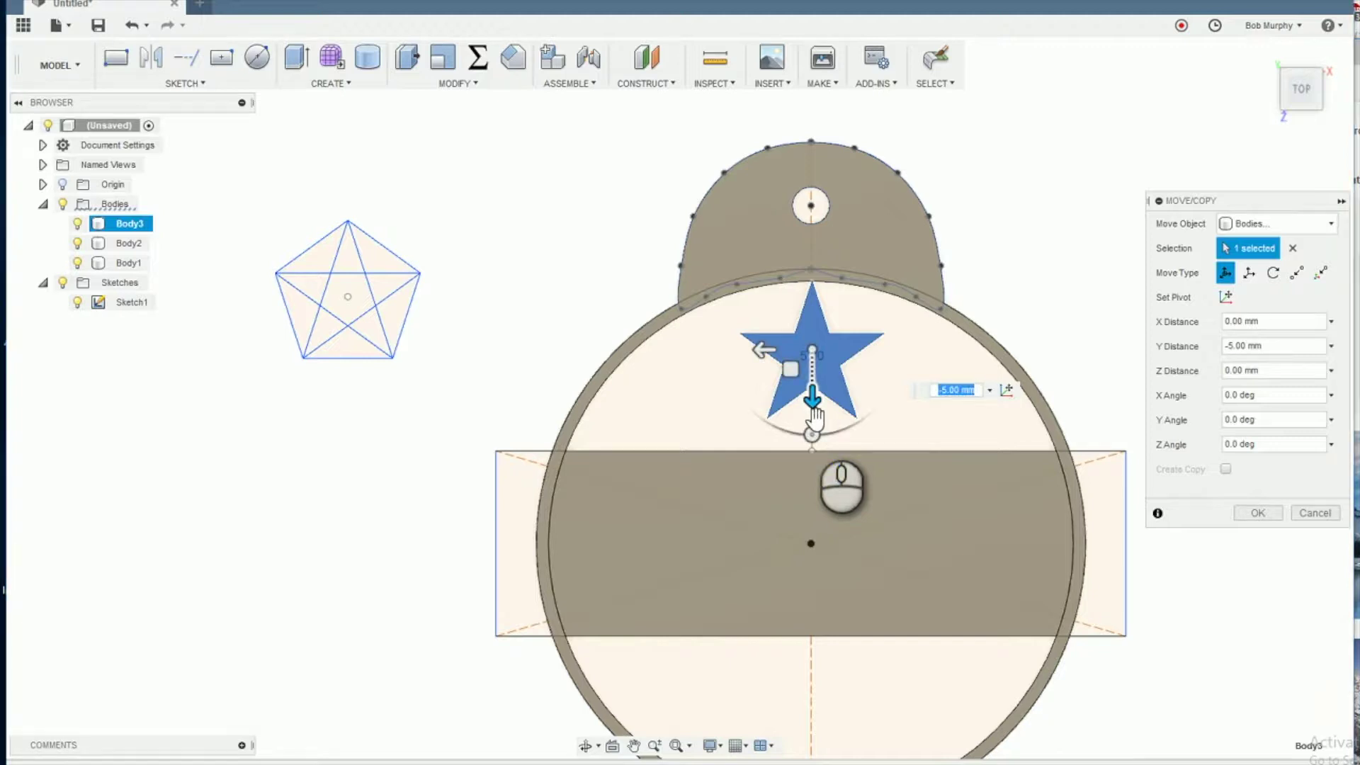
pyautogui.write('2.5')
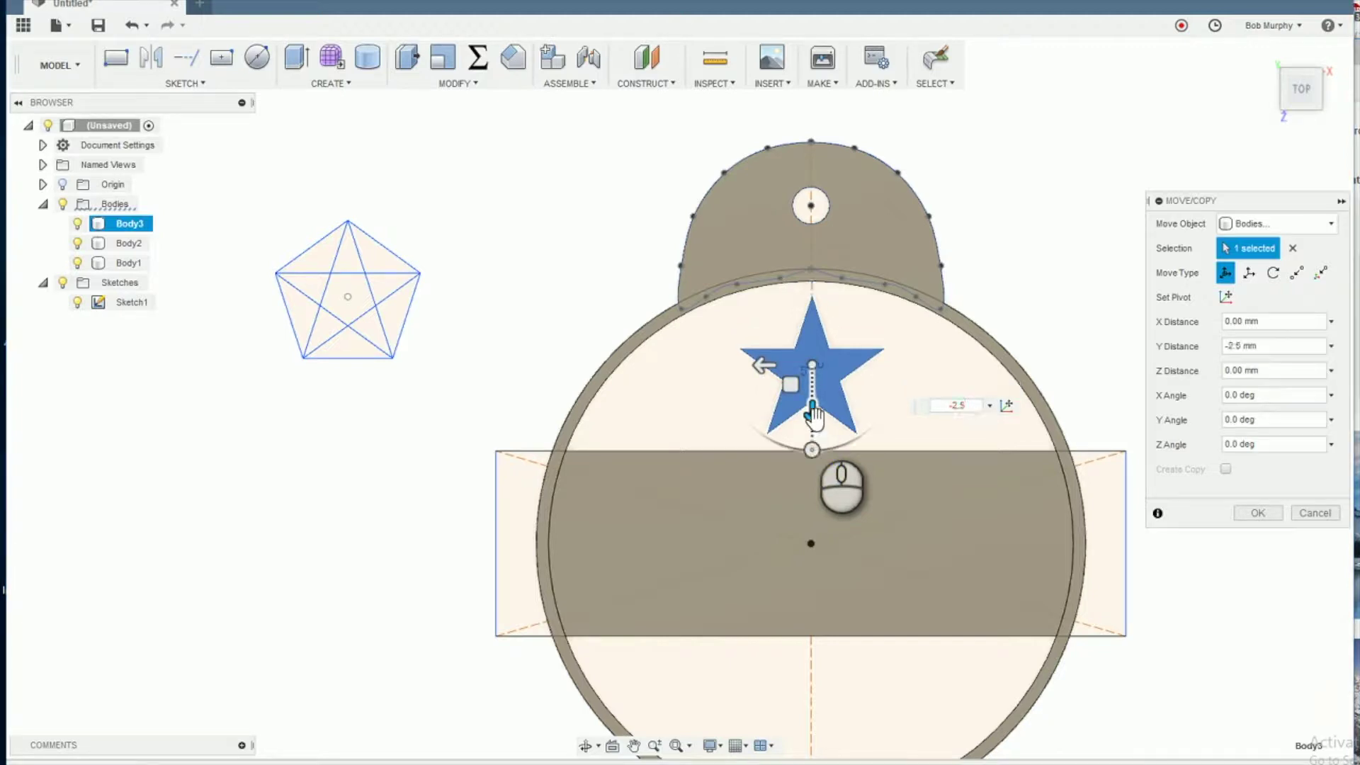
pyautogui.press('Return')
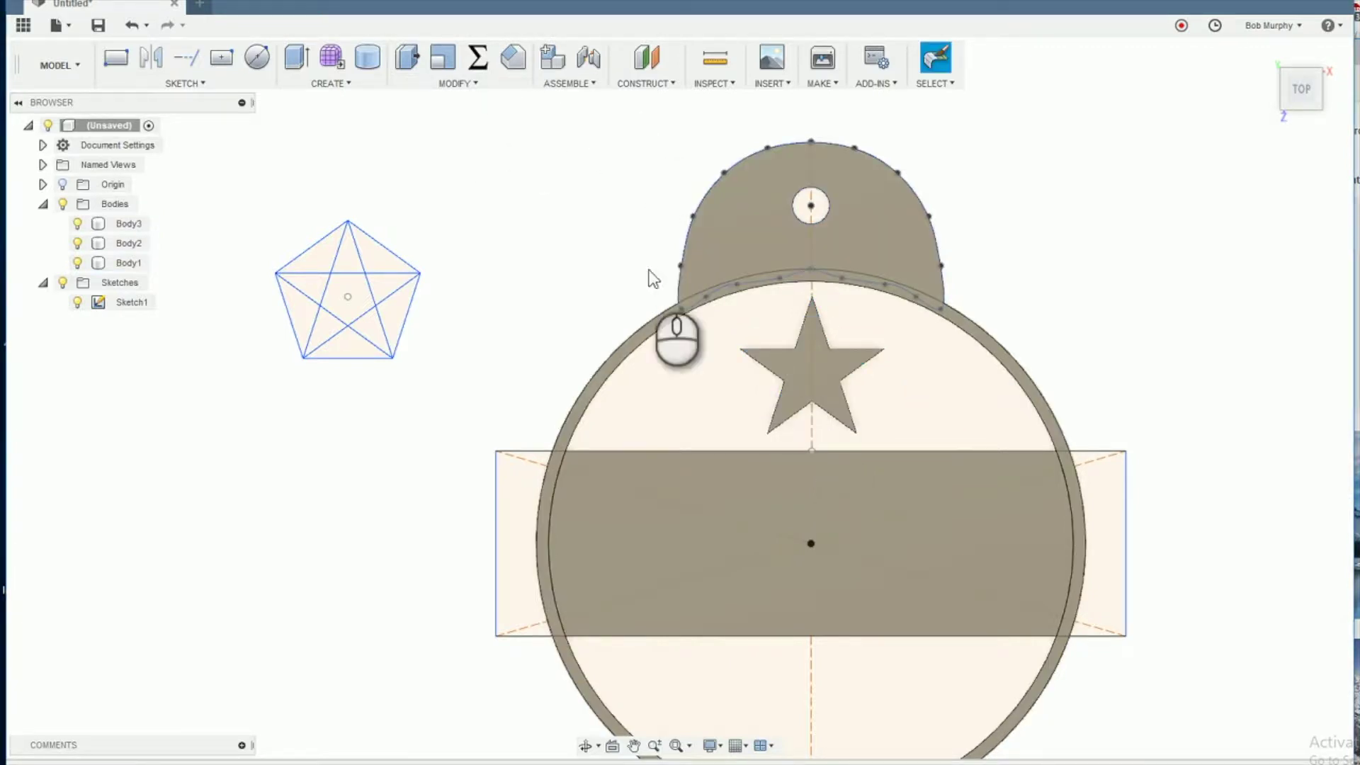
# Enlarge the star body uniformly about its lower inner corner until its upper tip overlaps the ring
pyautogui.click(788, 370)
pyautogui.click(446, 83)
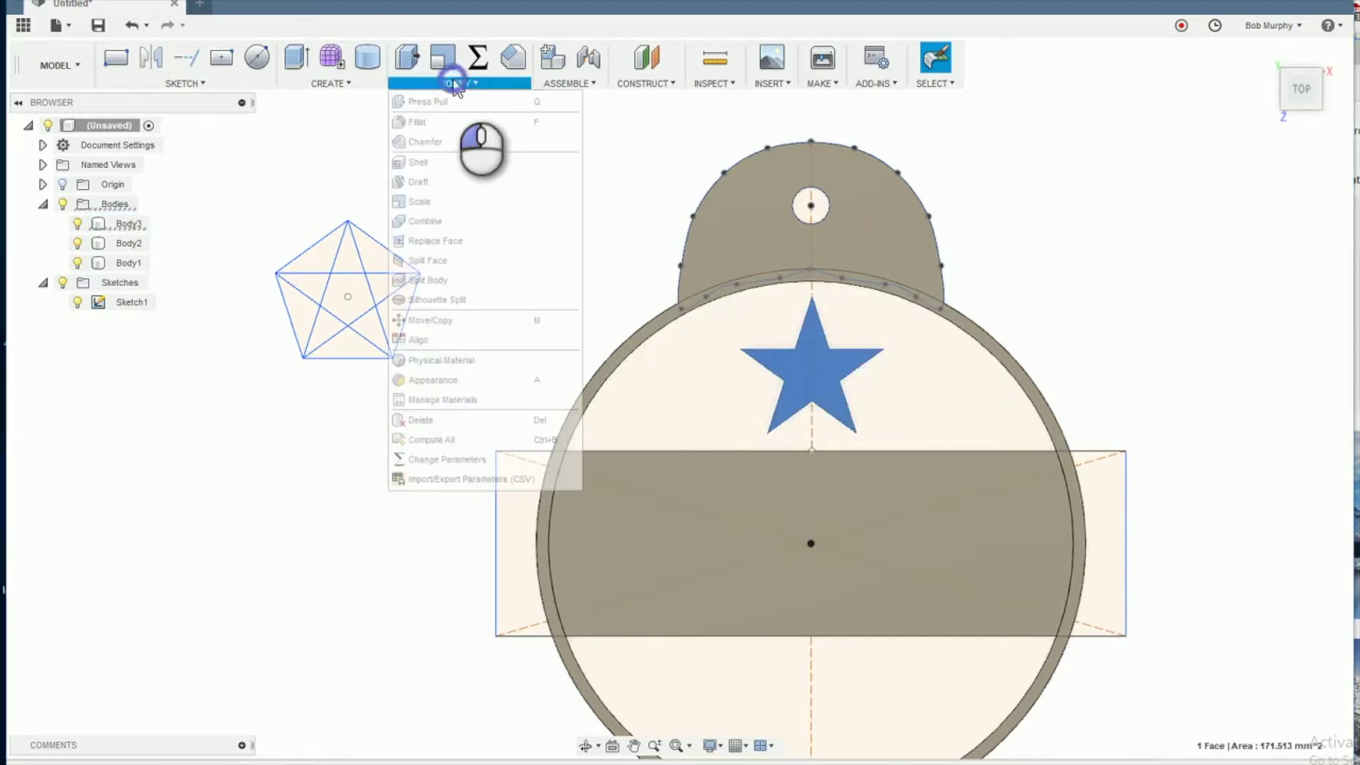
pyautogui.click(435, 201)
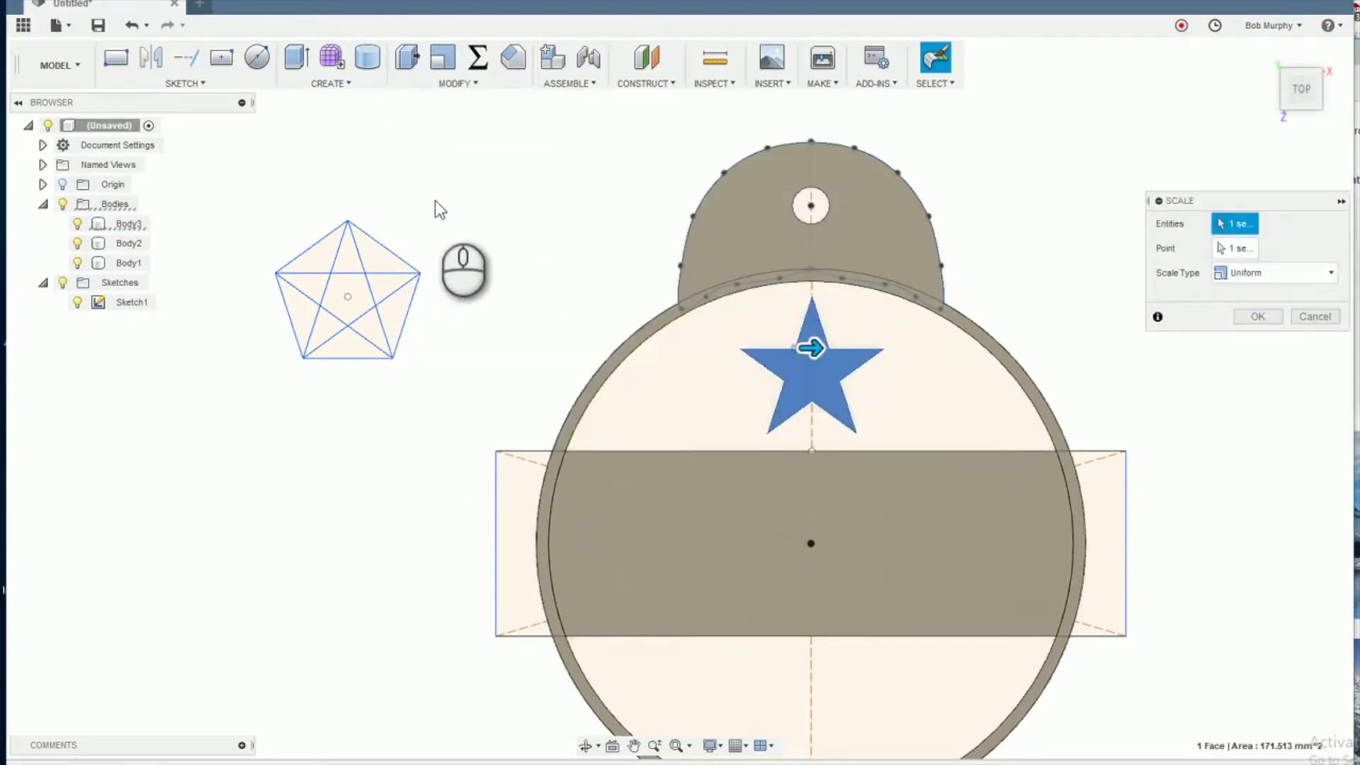
pyautogui.click(822, 347)
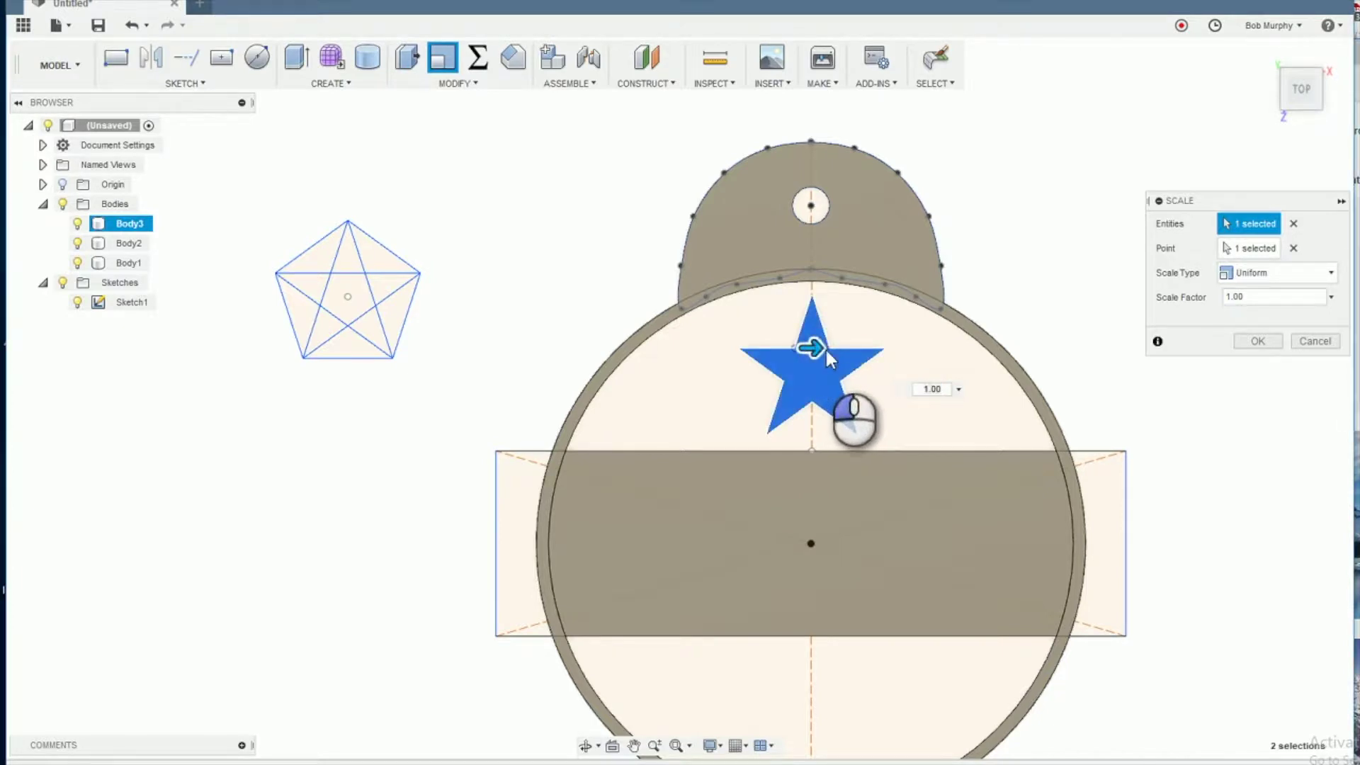
pyautogui.click(824, 349)
pyautogui.click(815, 374)
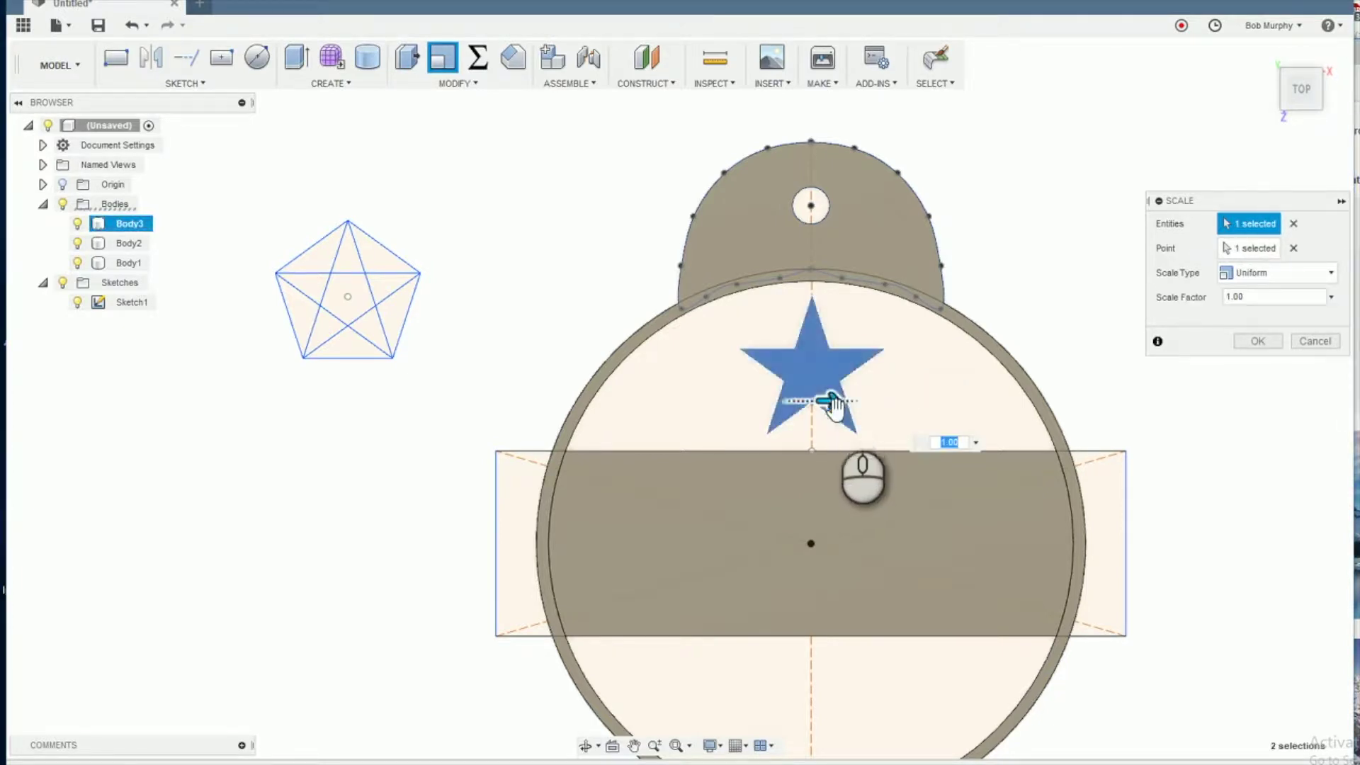
pyautogui.moveTo(835, 404); pyautogui.dragTo(854, 416)
pyautogui.press('Return')
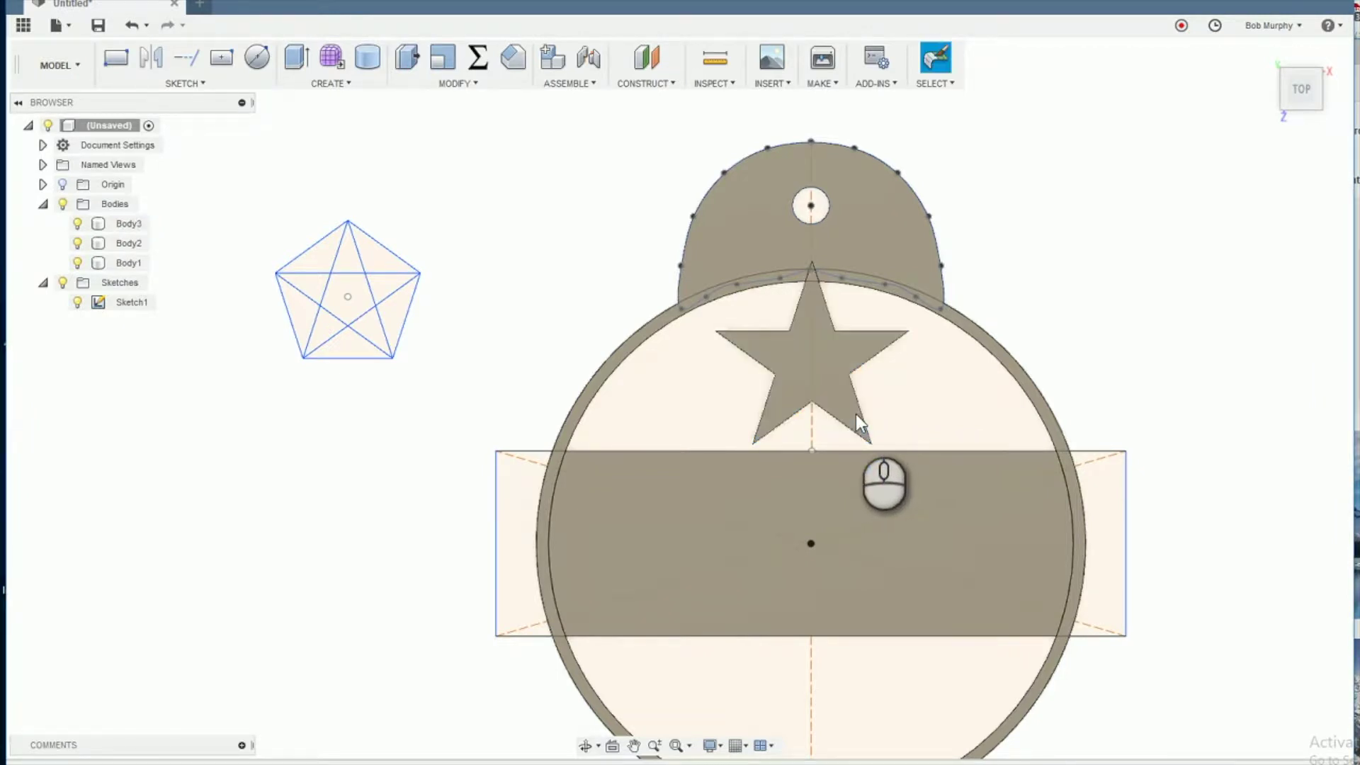
# Move the star body towards the central band with a Y distance of 2 mm
pyautogui.press('m')
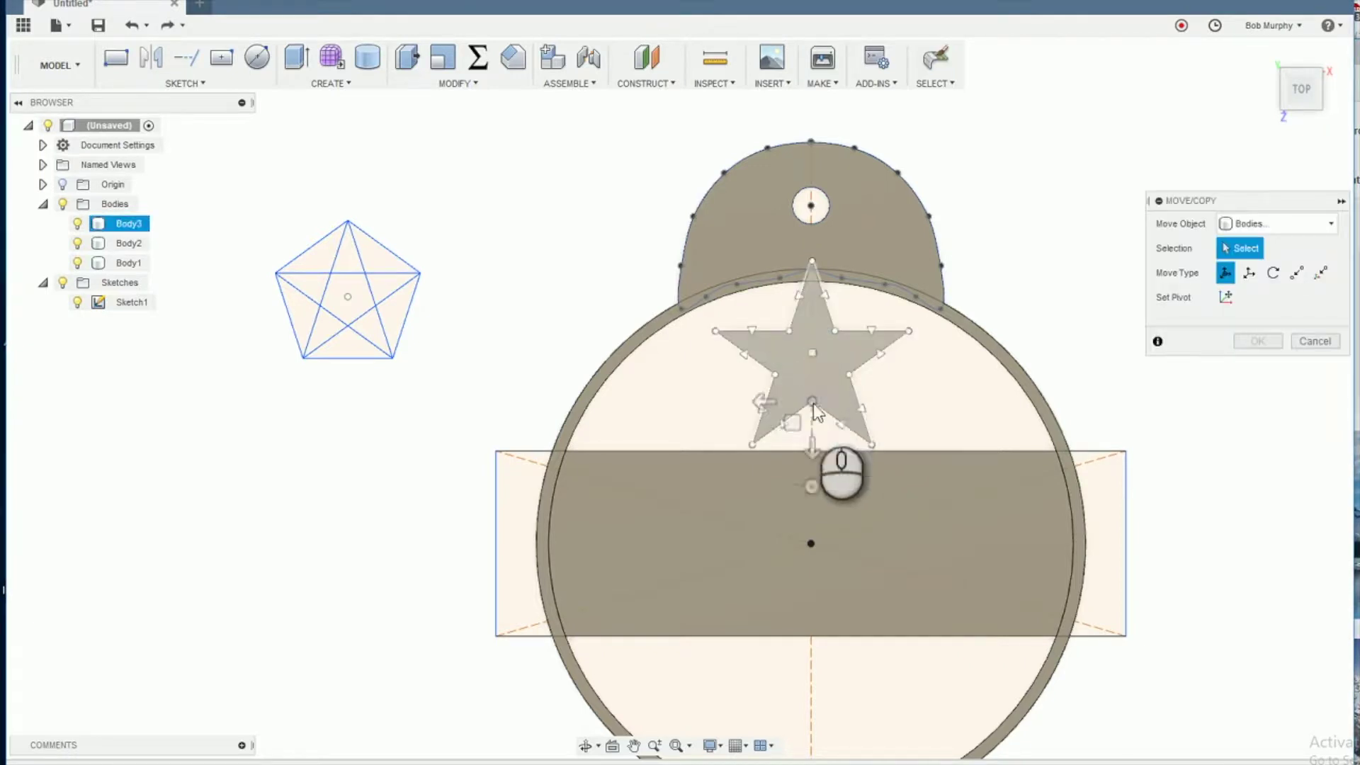
pyautogui.click(813, 356)
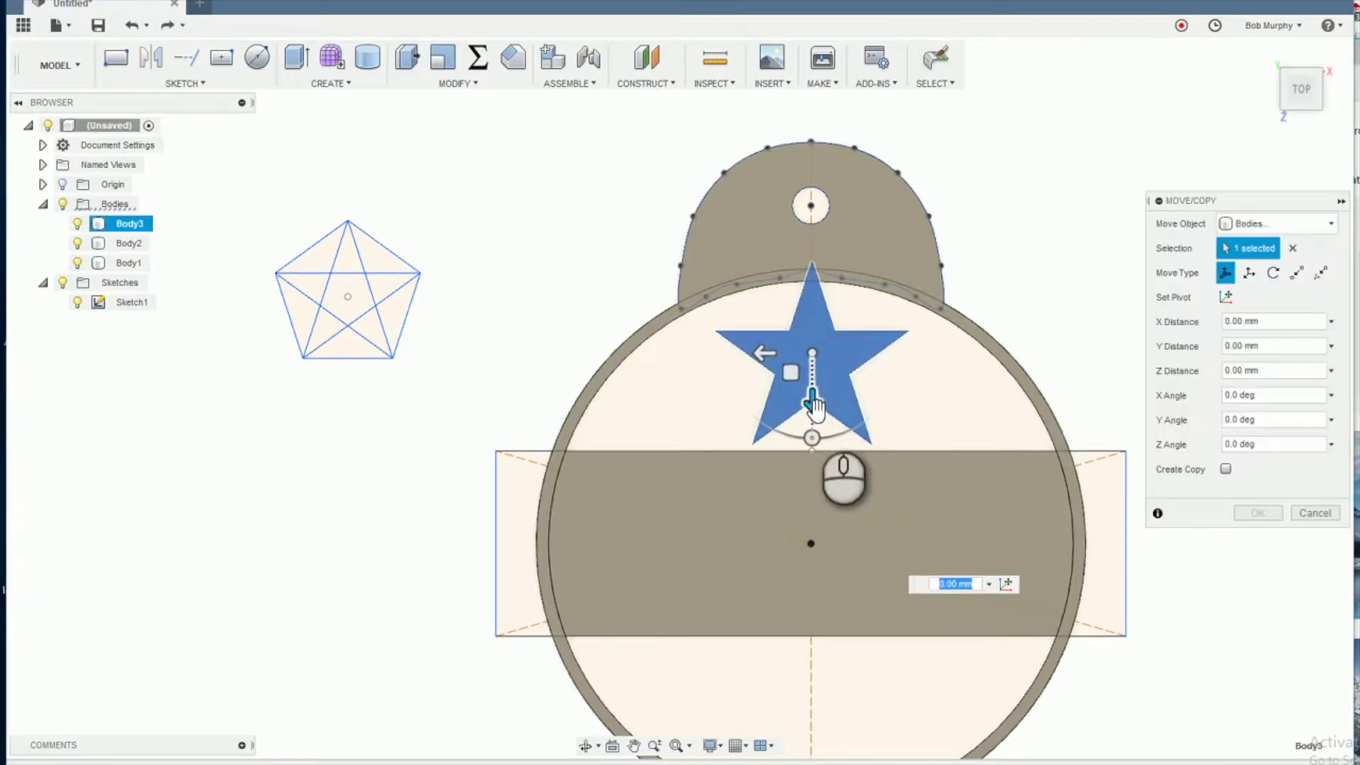
pyautogui.moveTo(815, 421); pyautogui.dragTo(814, 425)
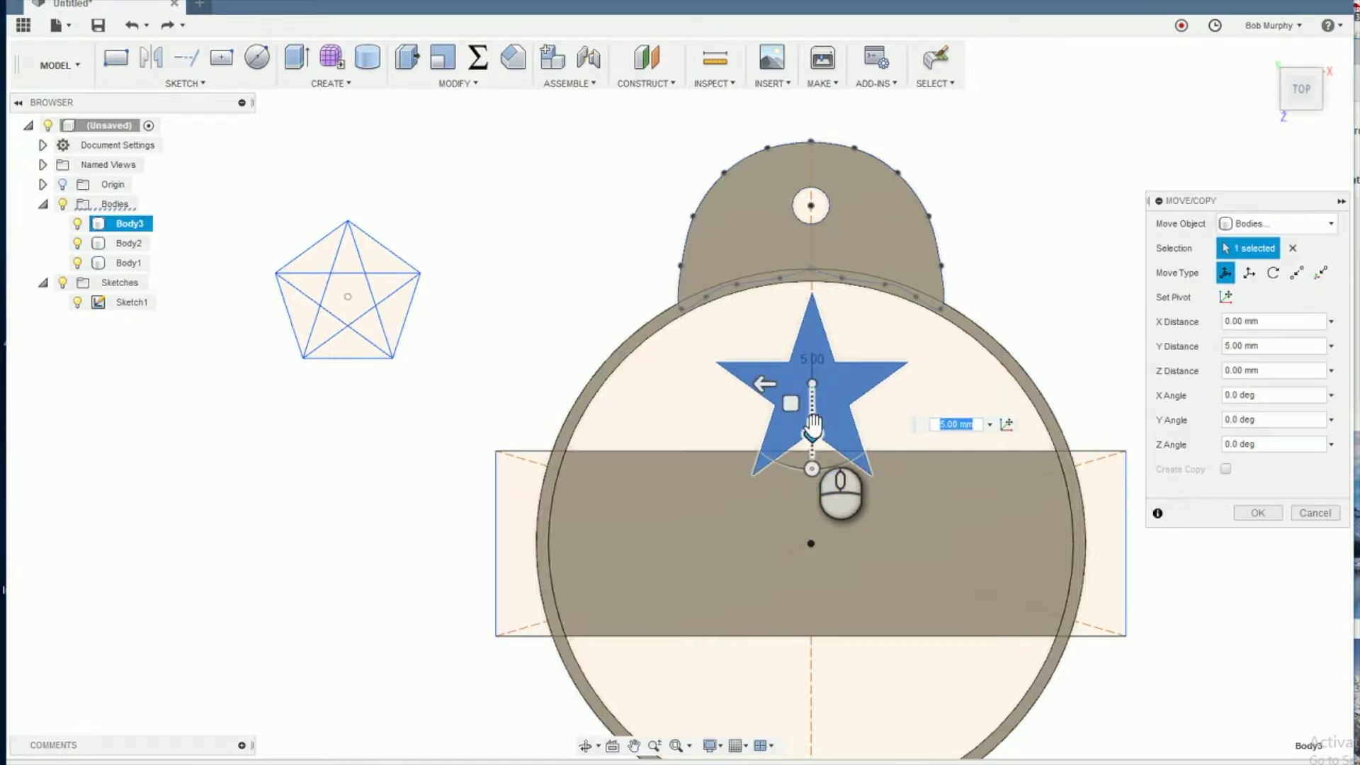
pyautogui.write('2m')
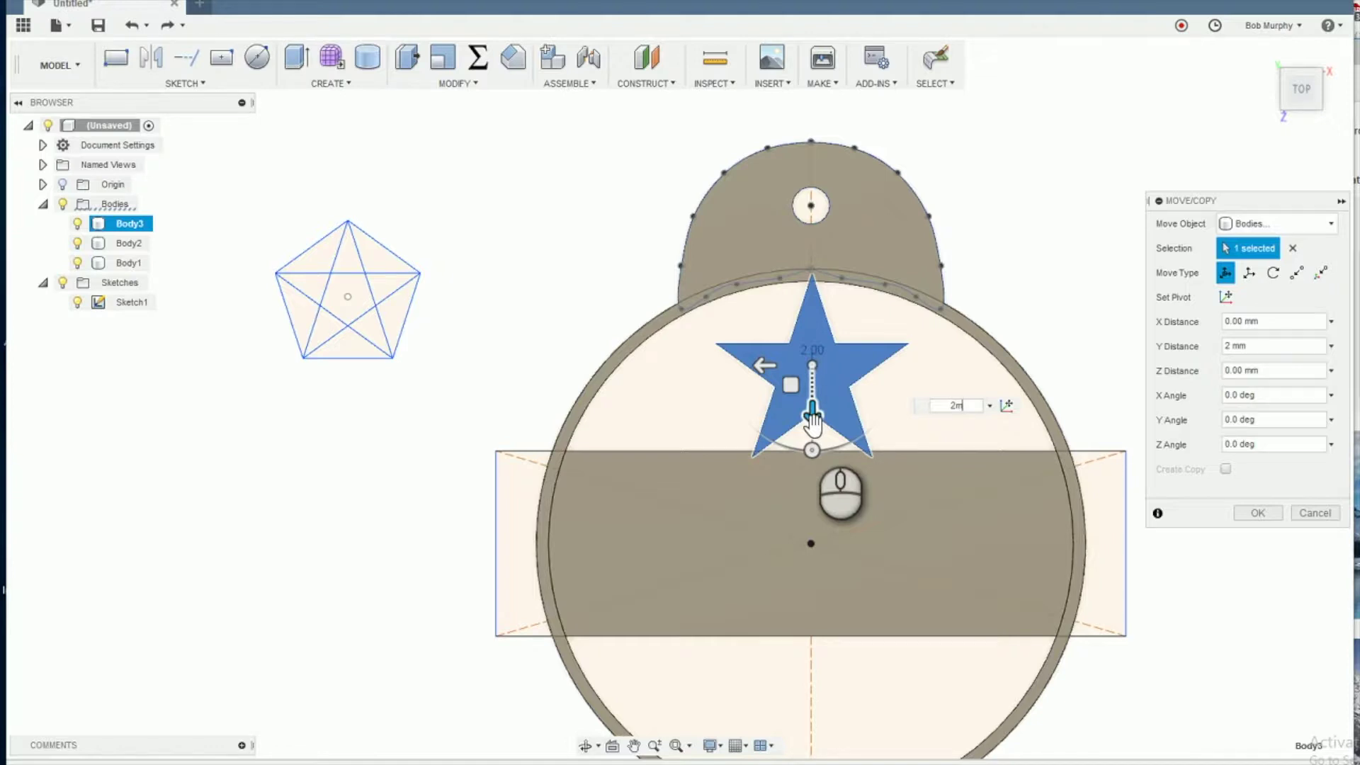
pyautogui.press('Return')
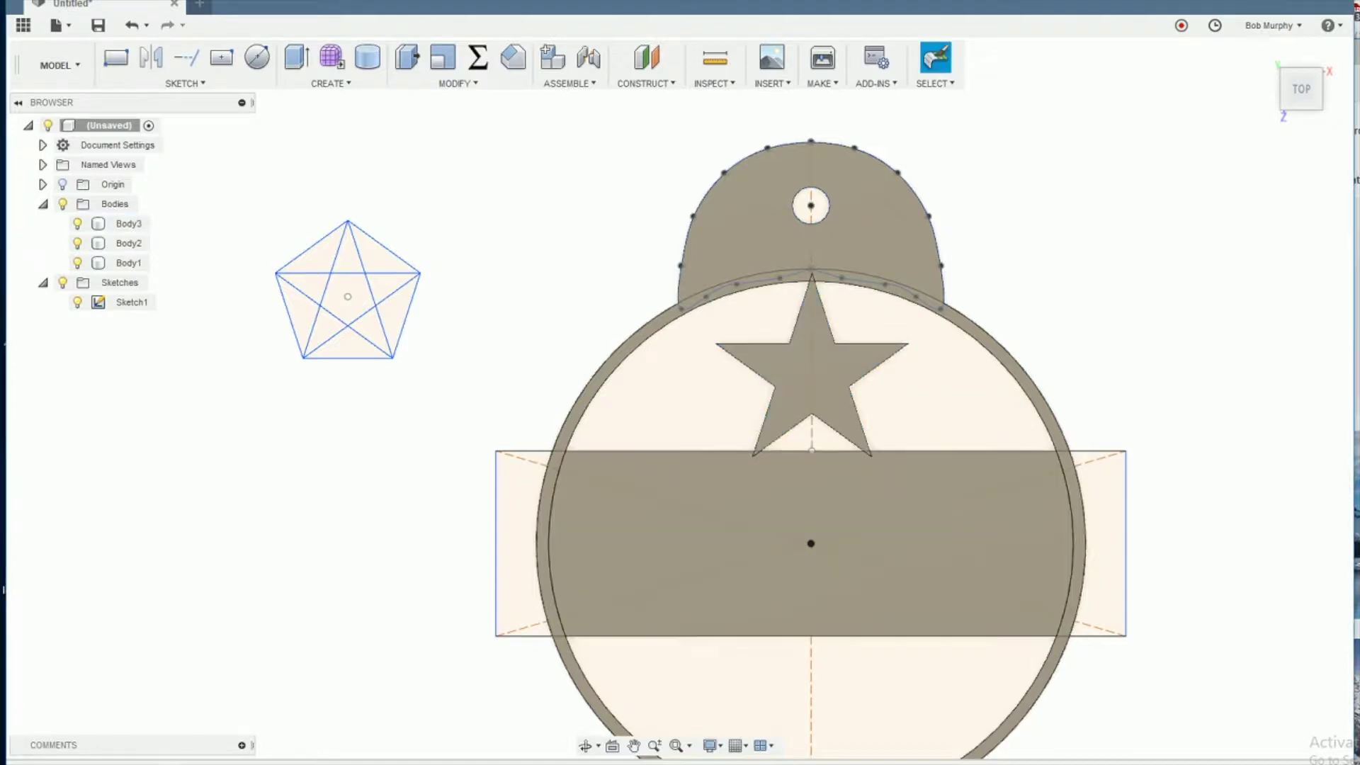
# Copy the star body about 40.3 mm in X and -23.3 mm in Z, to the empty area beside the hanging tab
pyautogui.rightClick(117, 223)
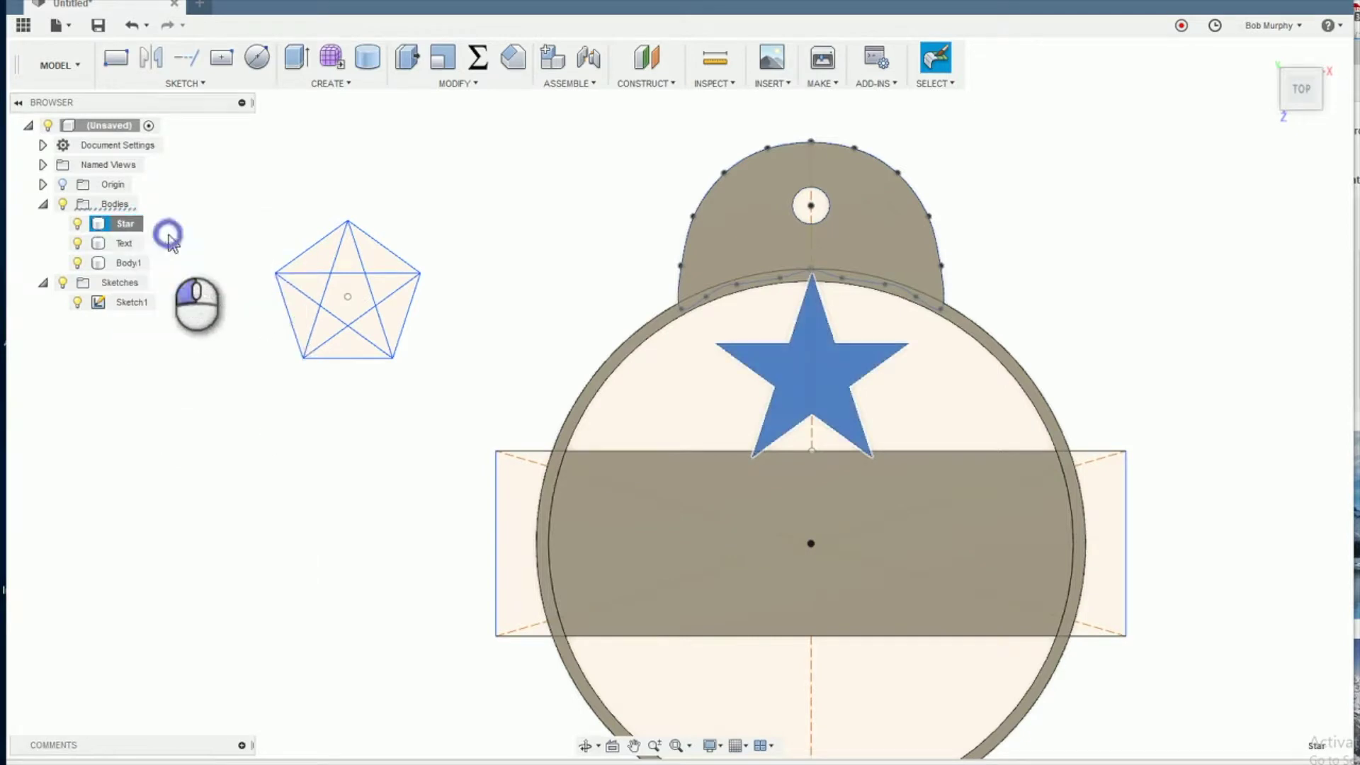
pyautogui.press('m')
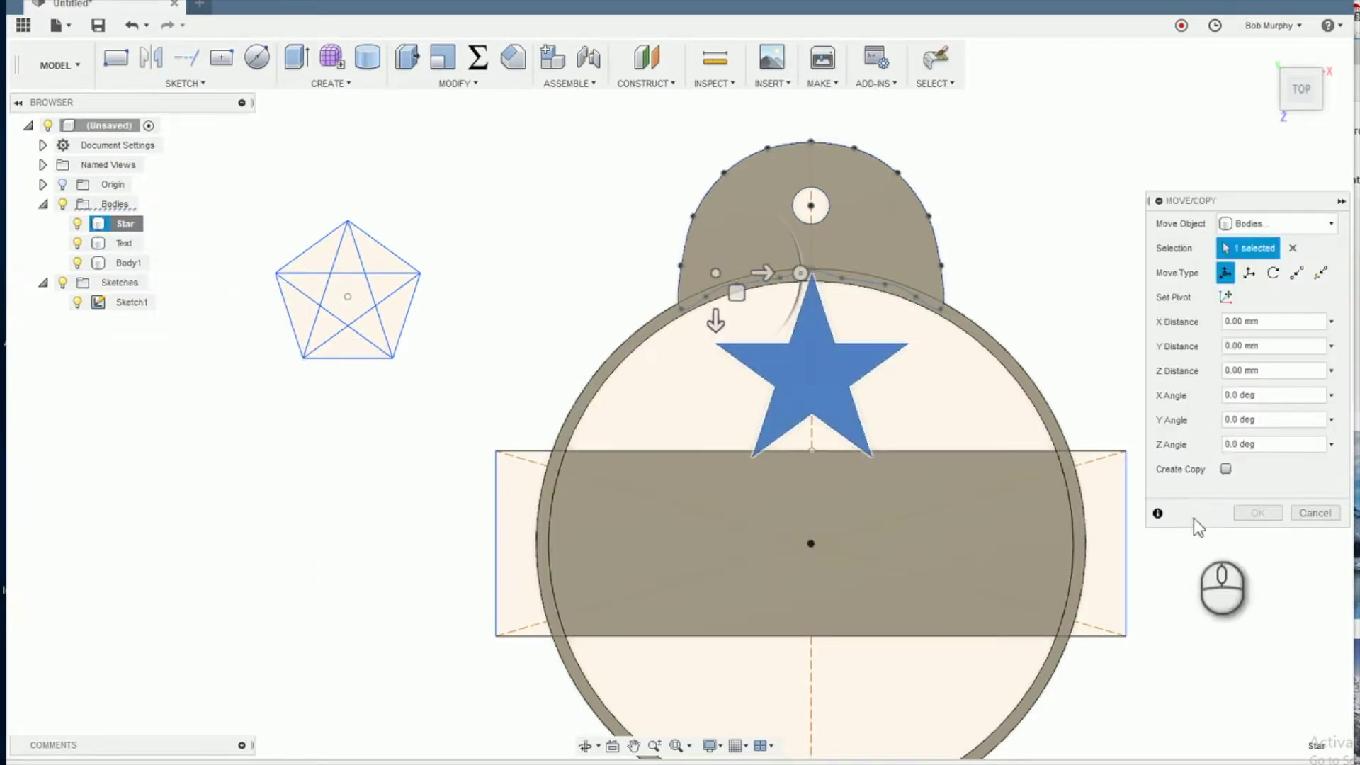
pyautogui.click(1225, 469)
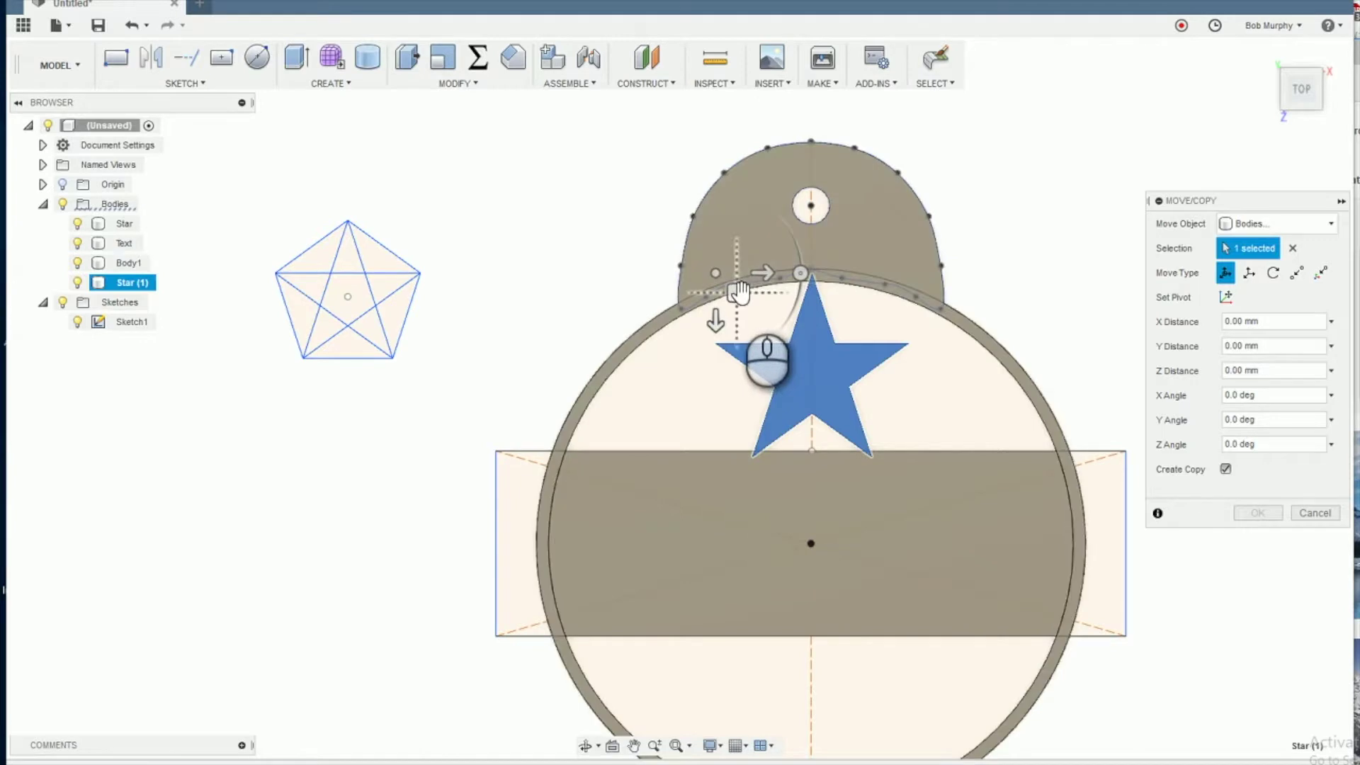
pyautogui.moveTo(737, 293); pyautogui.dragTo(998, 107)
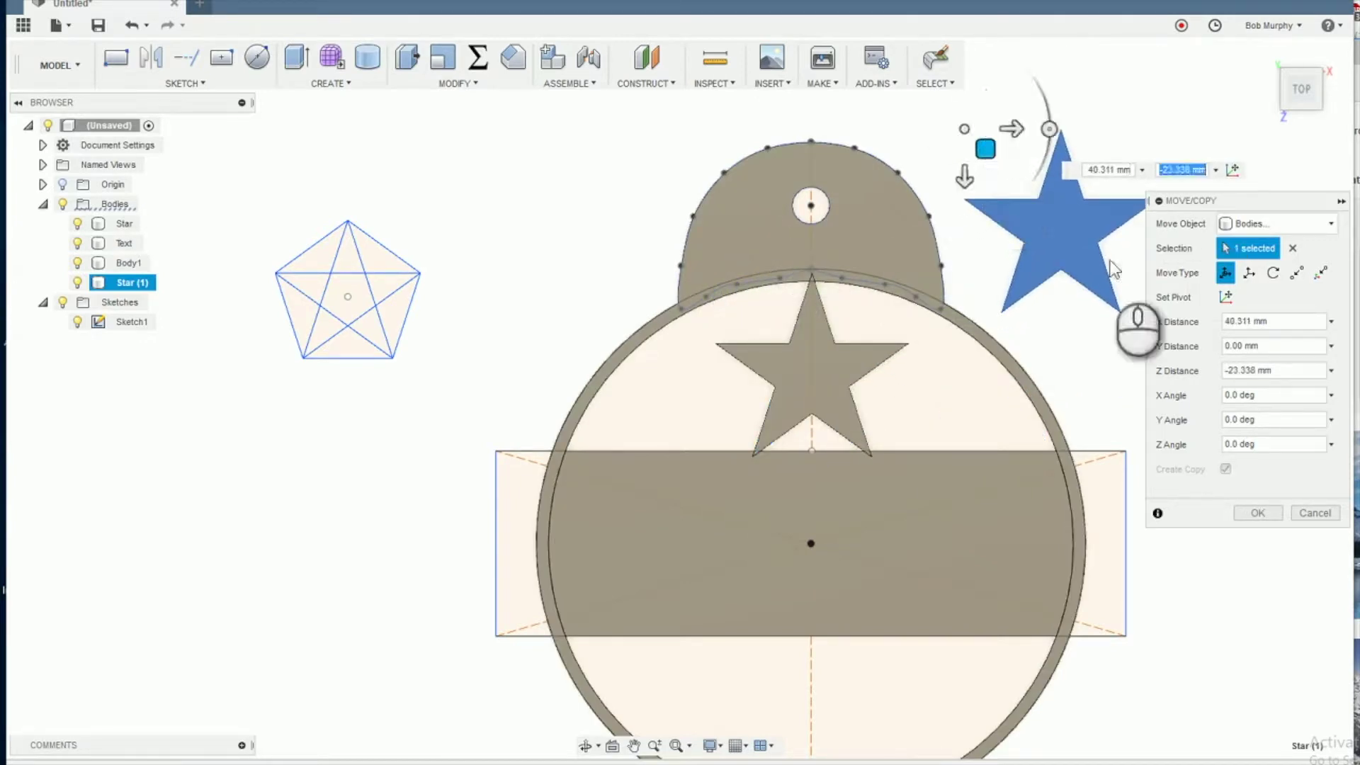
pyautogui.click(1258, 513)
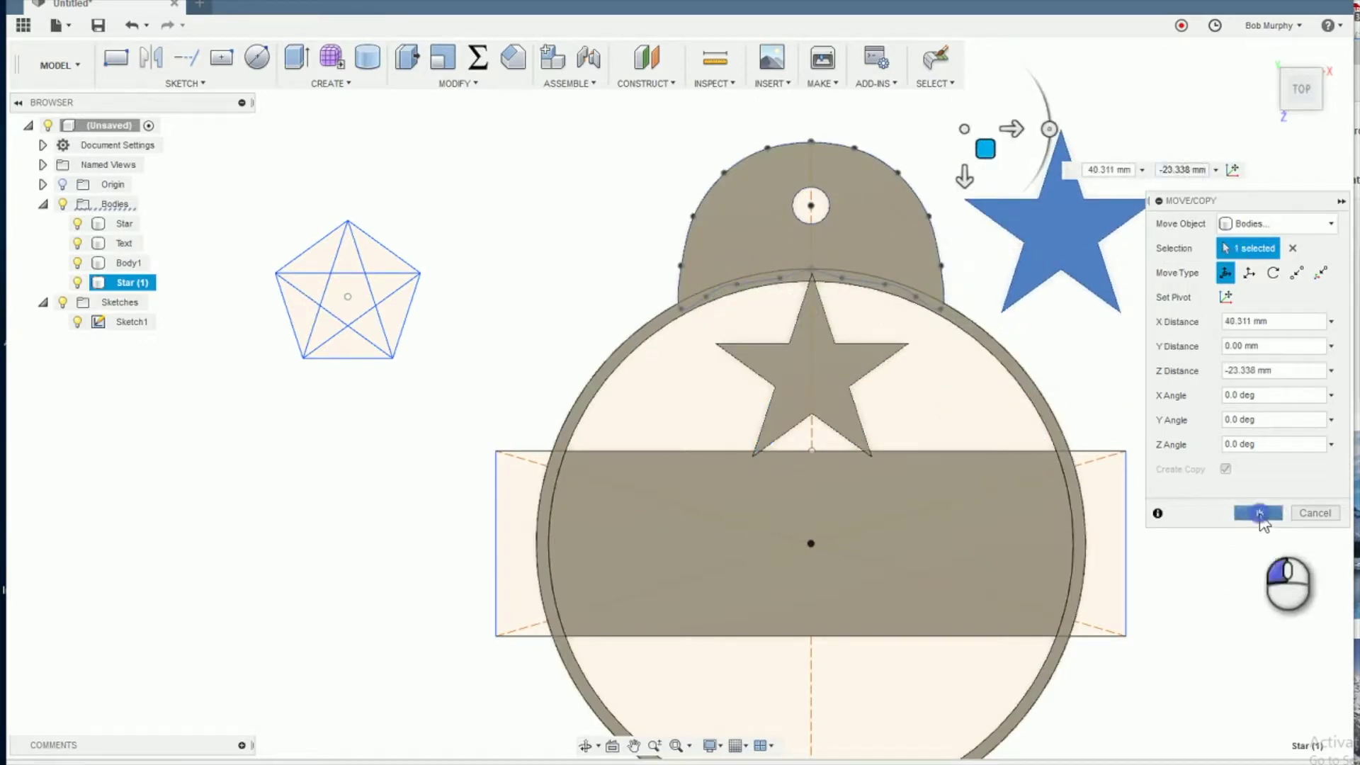
# Scale the copied star down uniformly to a little over half its size
pyautogui.click(1054, 234)
pyautogui.click(453, 83)
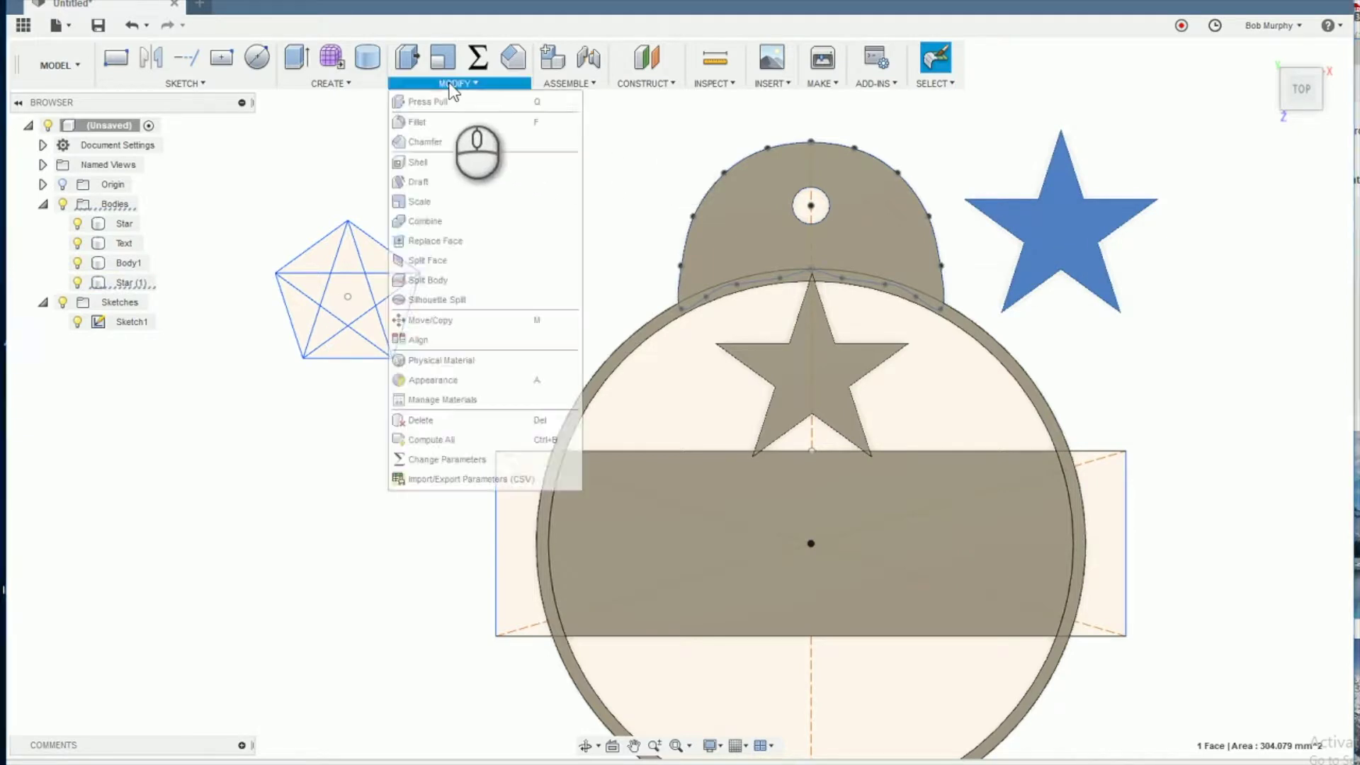
pyautogui.click(425, 201)
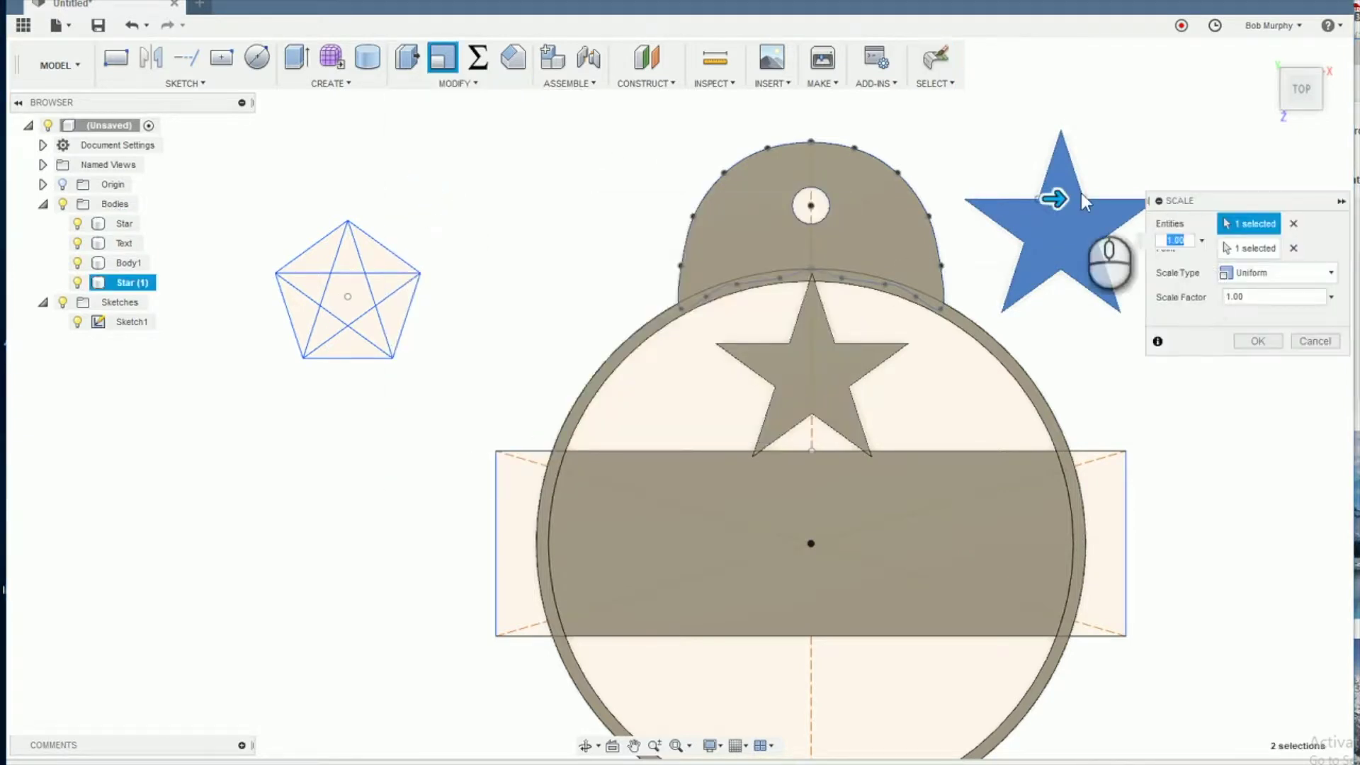
pyautogui.moveTo(1056, 198); pyautogui.dragTo(1028, 219)
pyautogui.click(1258, 341)
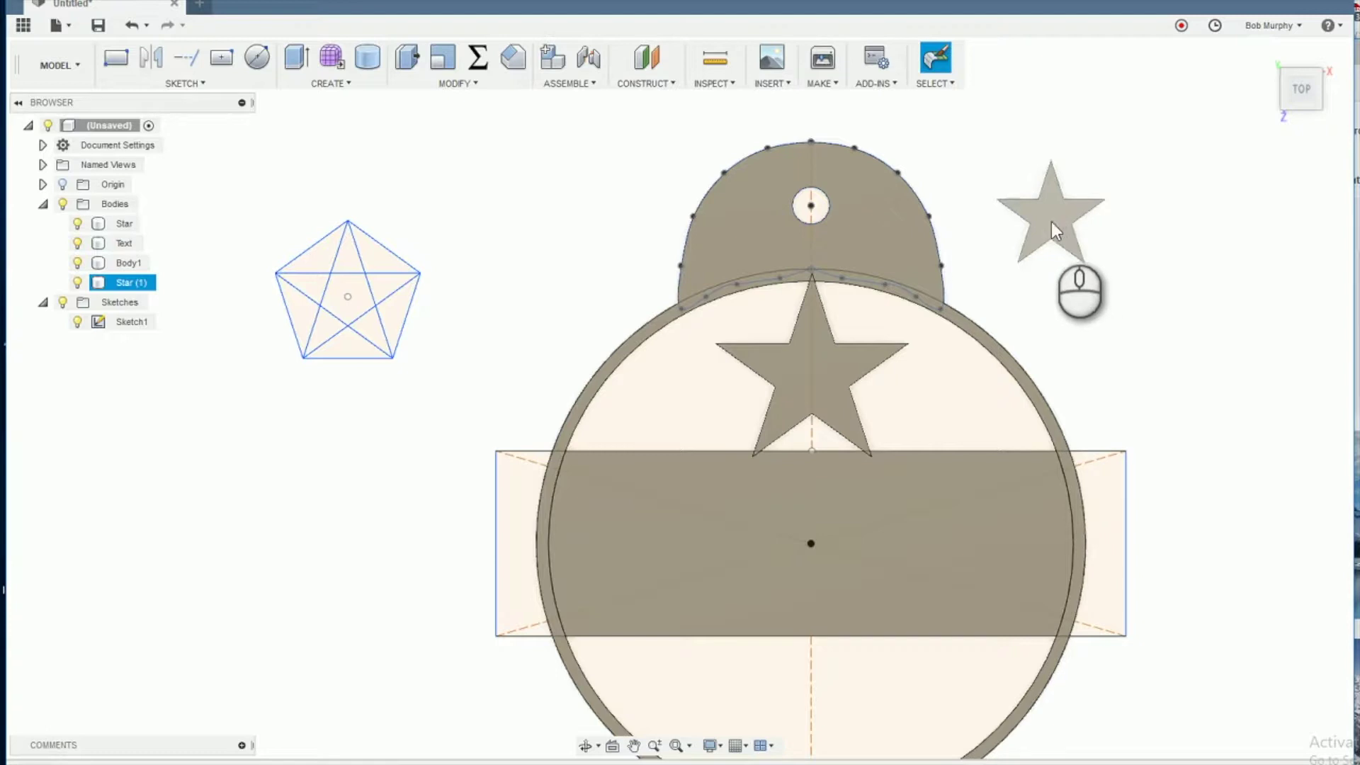
# Rotate the small star to a tilted orientation and shift it slightly towards the hanging tab
pyautogui.click(1051, 223)
pyautogui.rightClick(1052, 223)
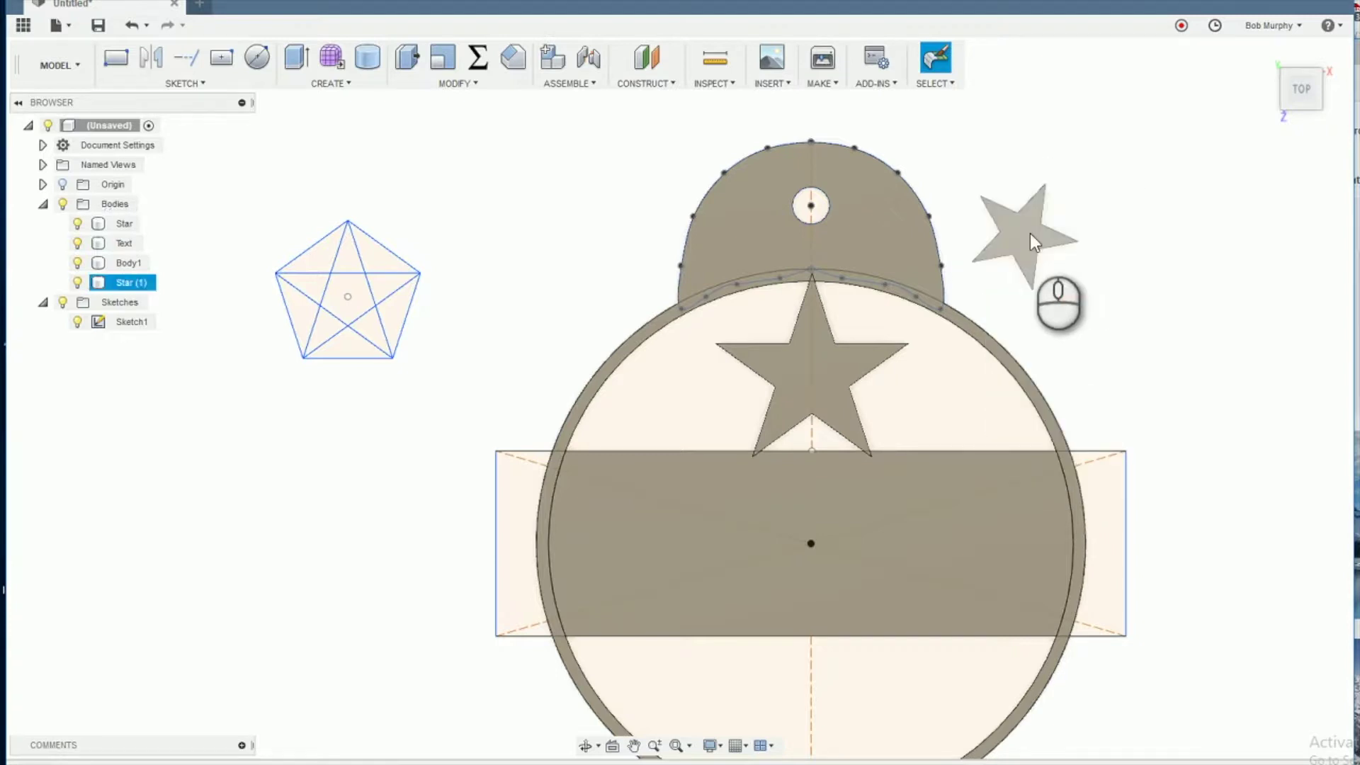
pyautogui.click(1030, 234)
pyautogui.rightClick(1029, 233)
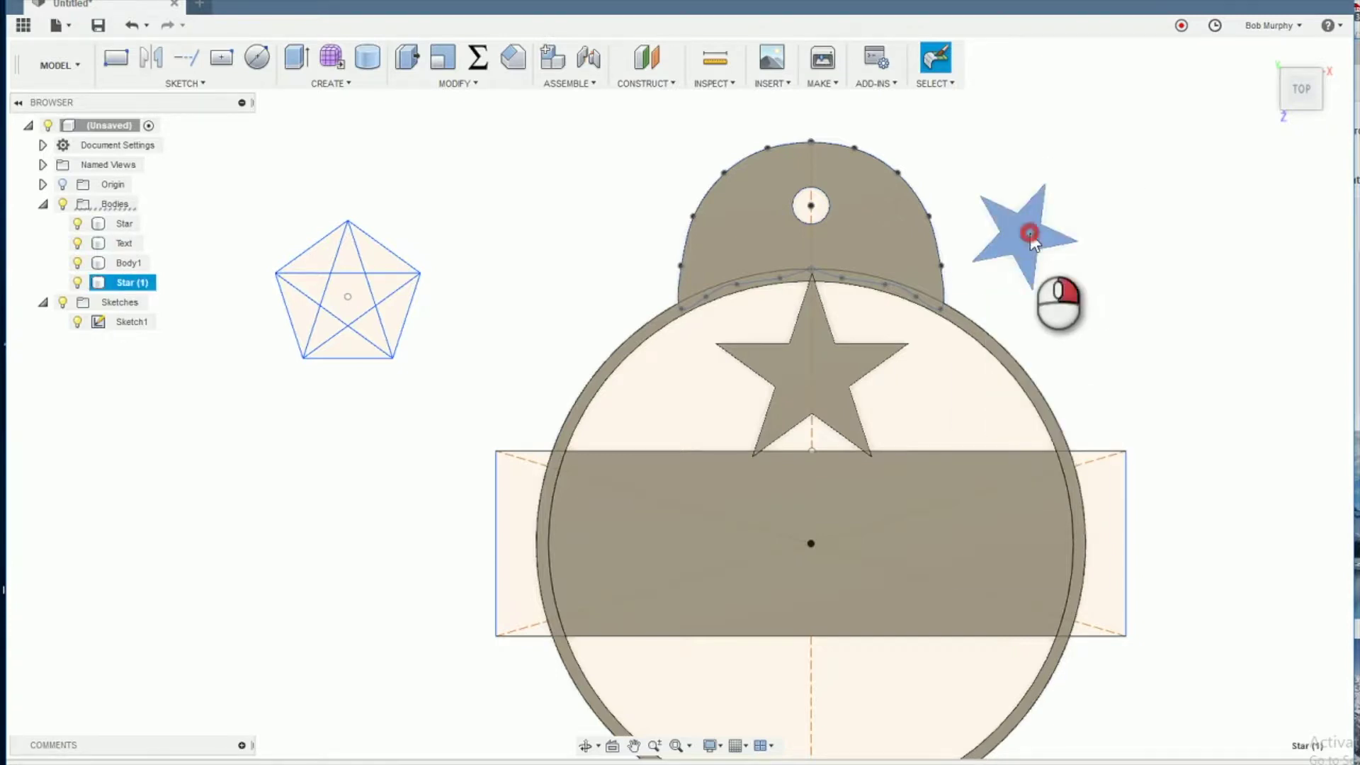
pyautogui.click(974, 260)
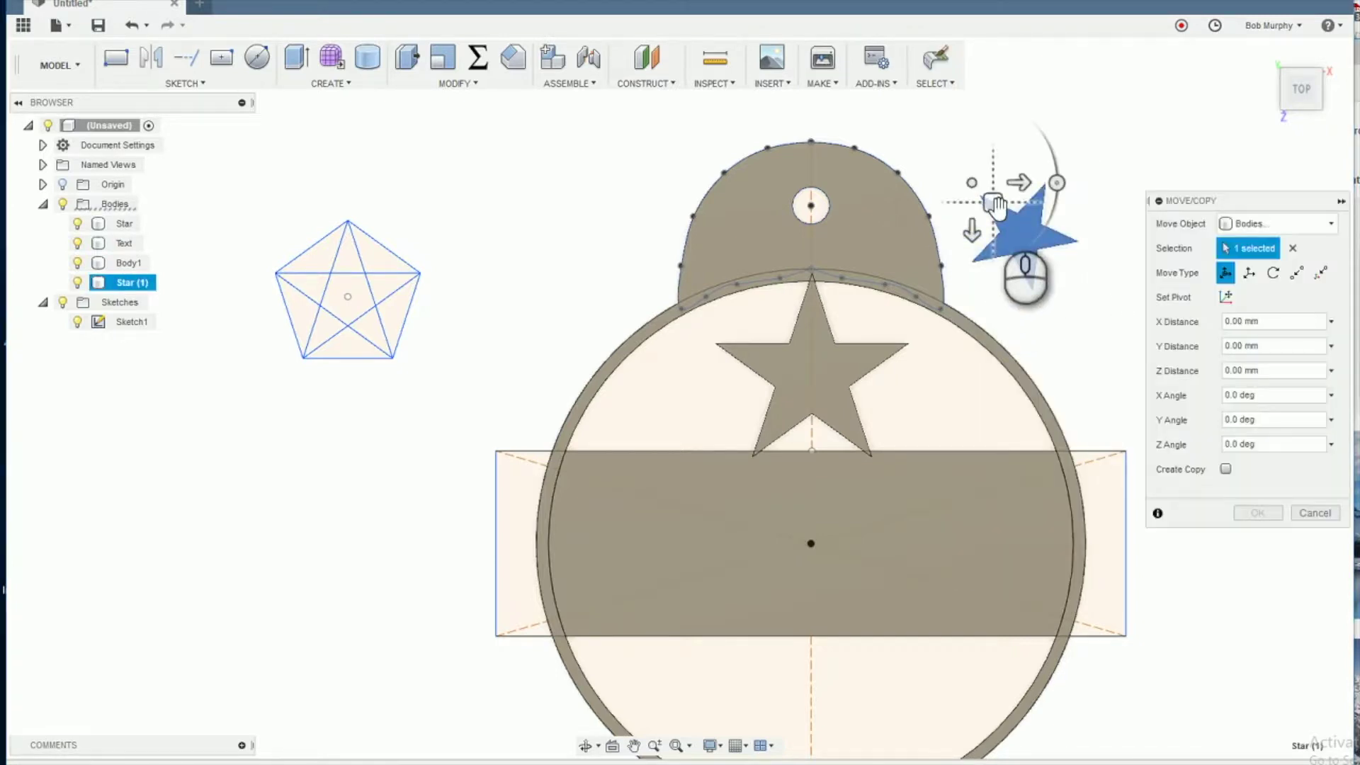
pyautogui.moveTo(995, 222); pyautogui.dragTo(951, 383)
pyautogui.press('Escape')
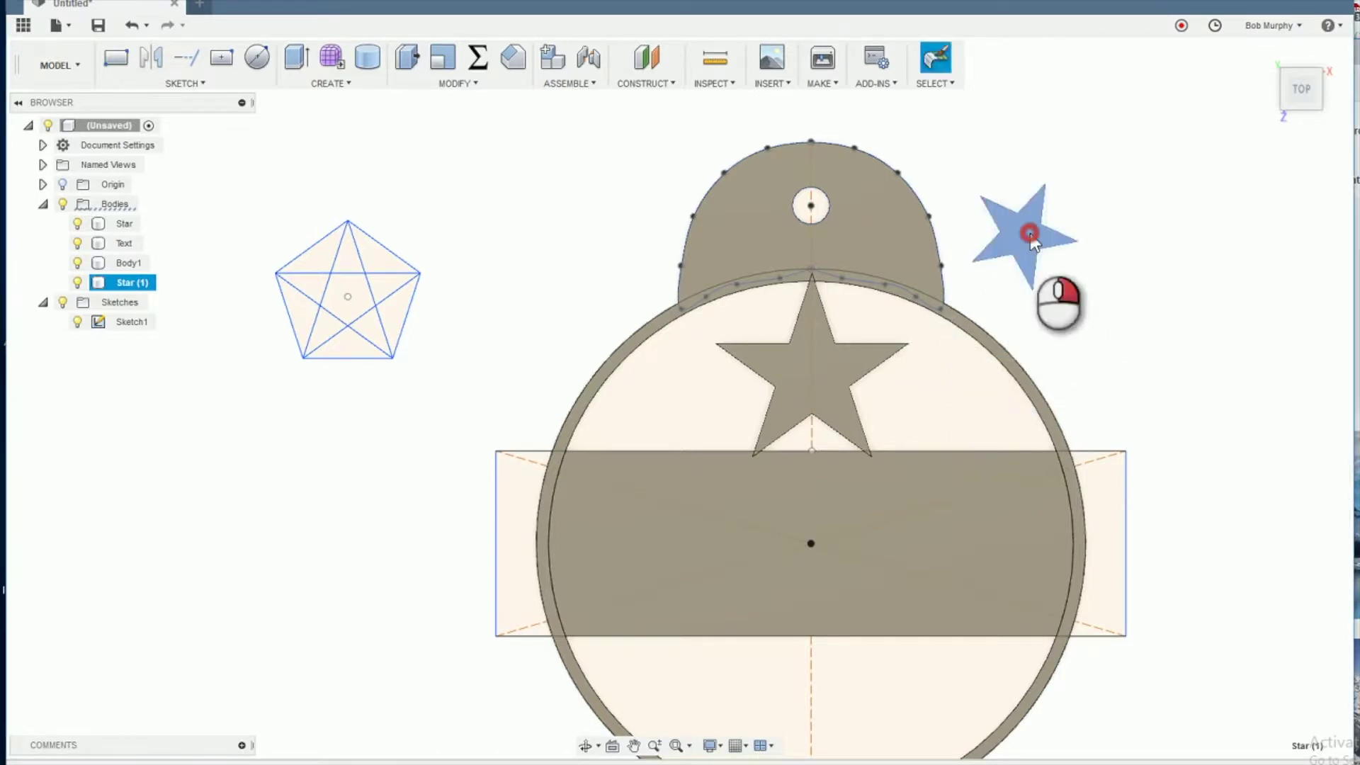
# Move the small star into the opening beside the large star so its points overlap the ring and the central band
pyautogui.rightClick(1028, 232)
pyautogui.click(971, 258)
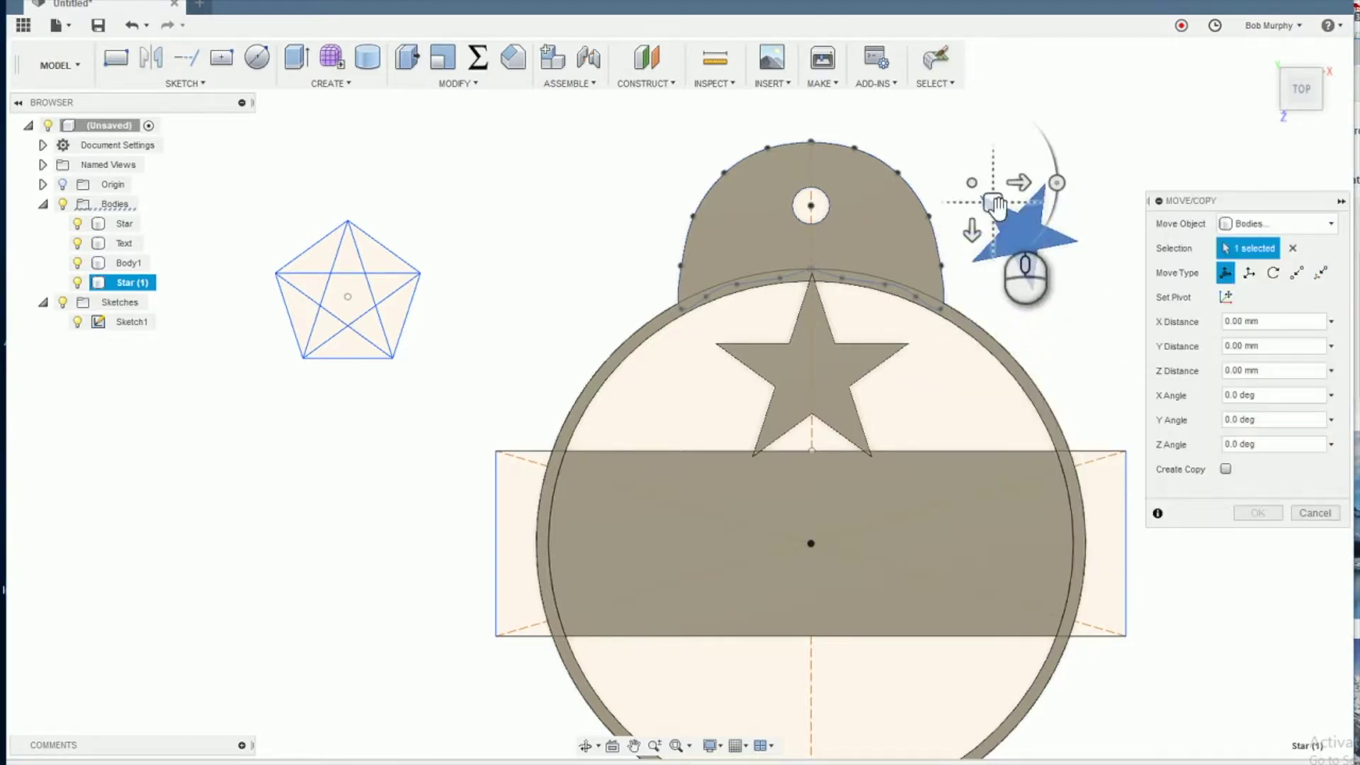
pyautogui.moveTo(993, 203); pyautogui.dragTo(948, 384)
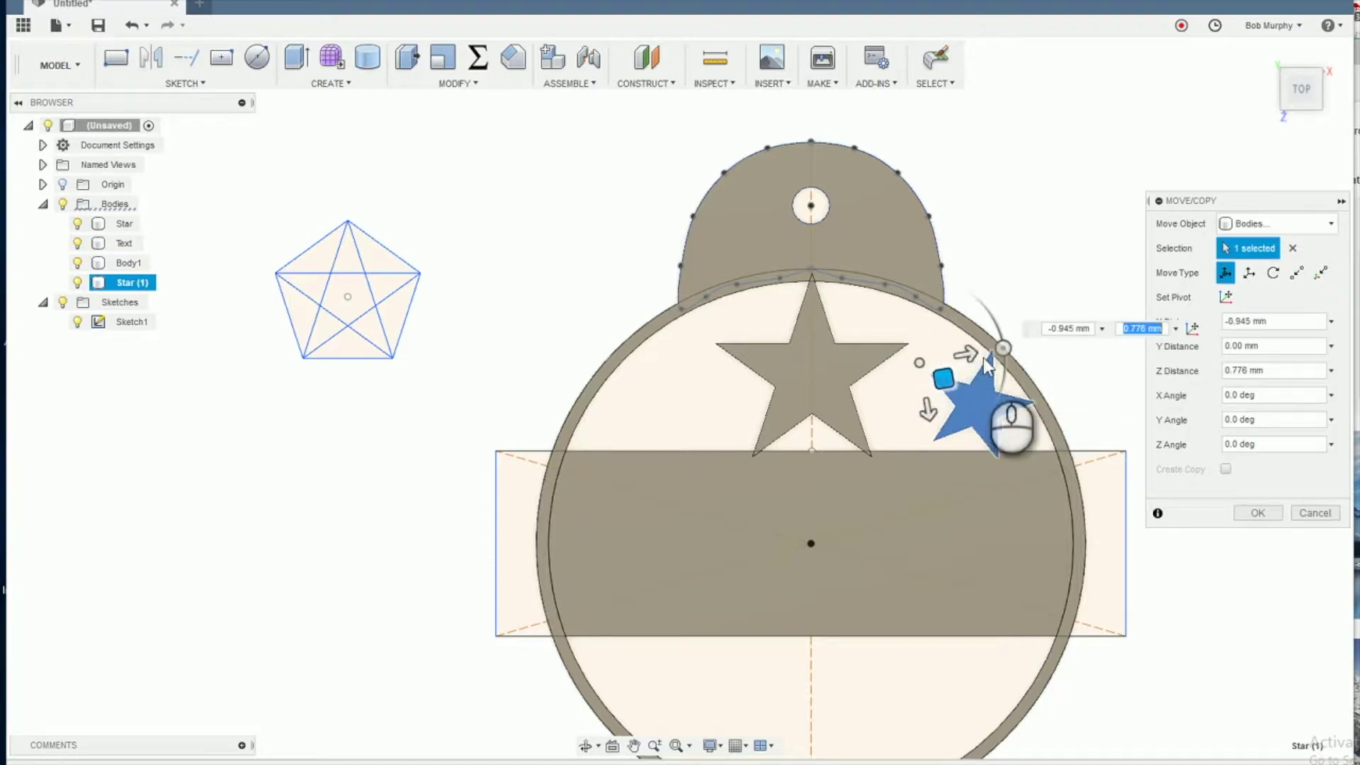
pyautogui.press('Return')
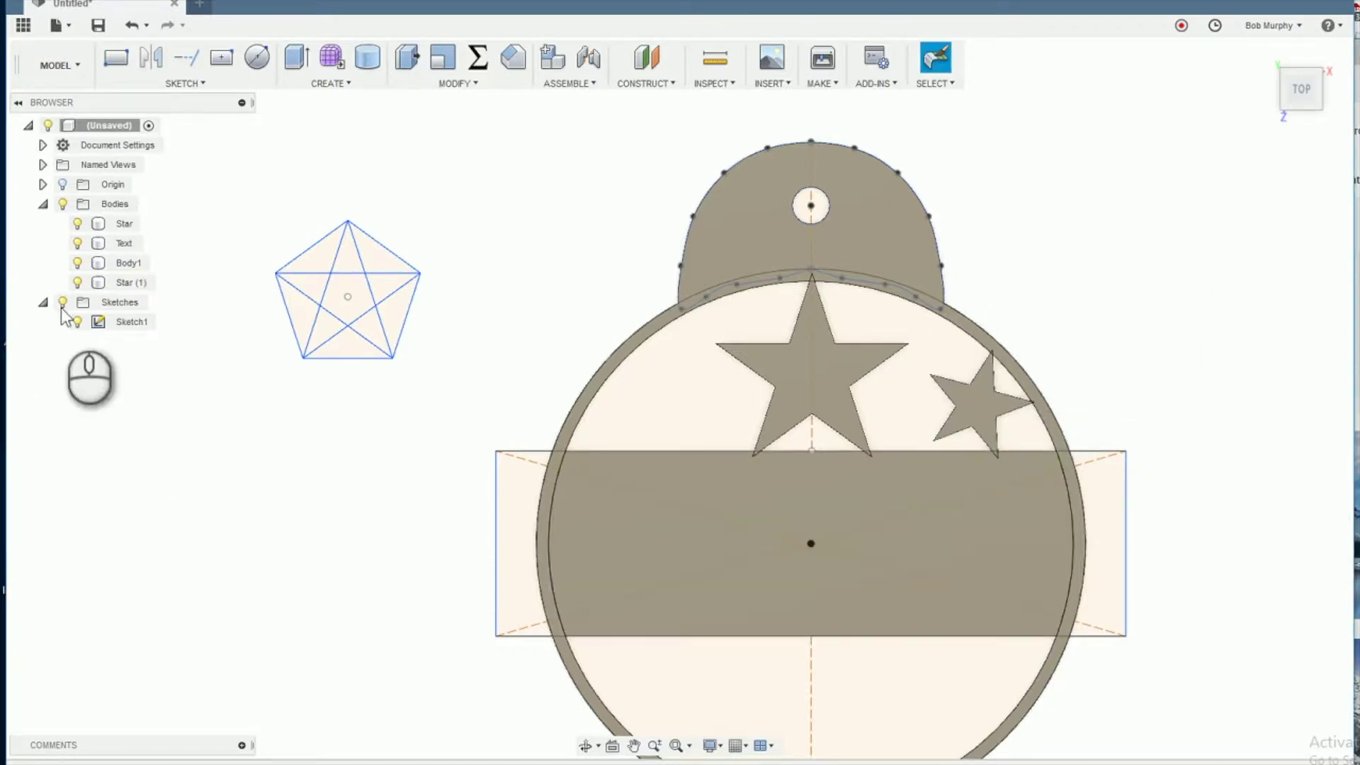
# Sketch a closed heart outline with a fit point spline outside the ring, beside the hanging tab
pyautogui.click(192, 82)
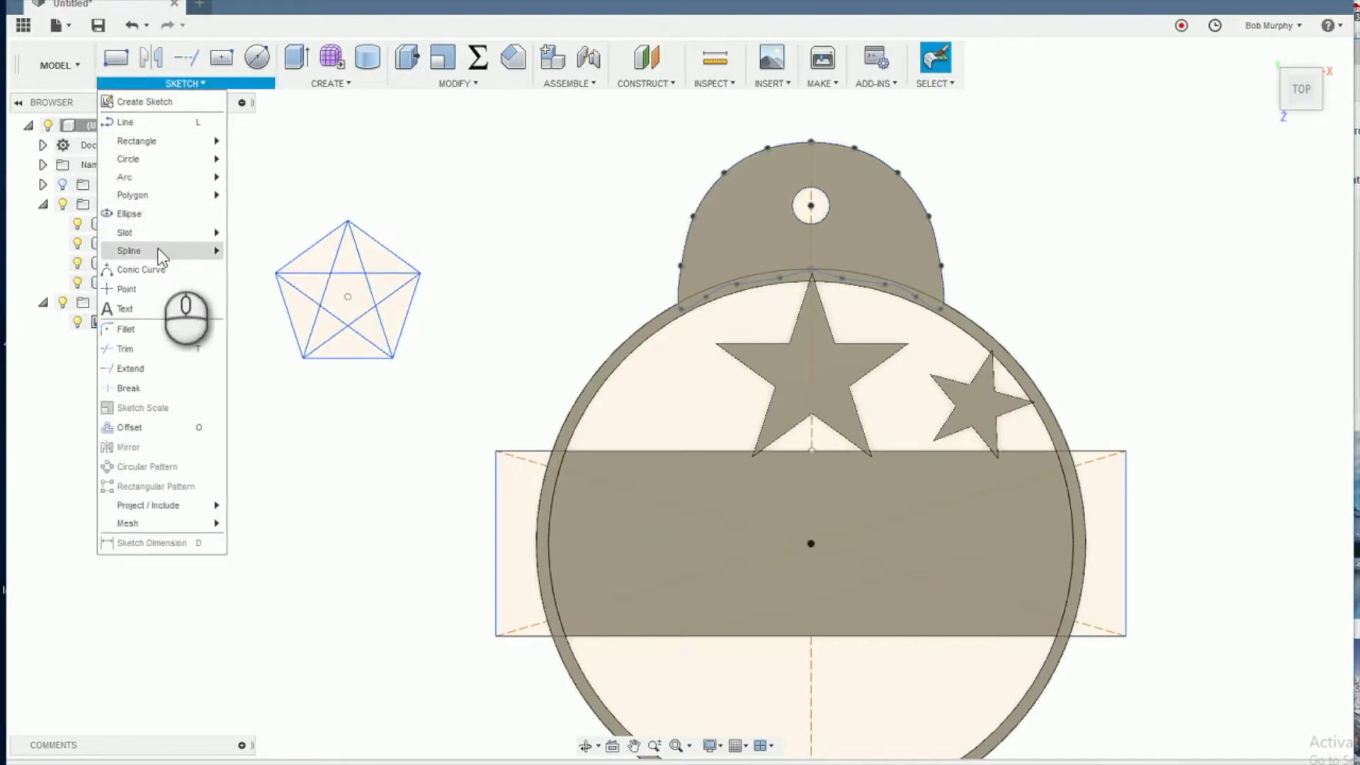
pyautogui.moveTo(201, 251)
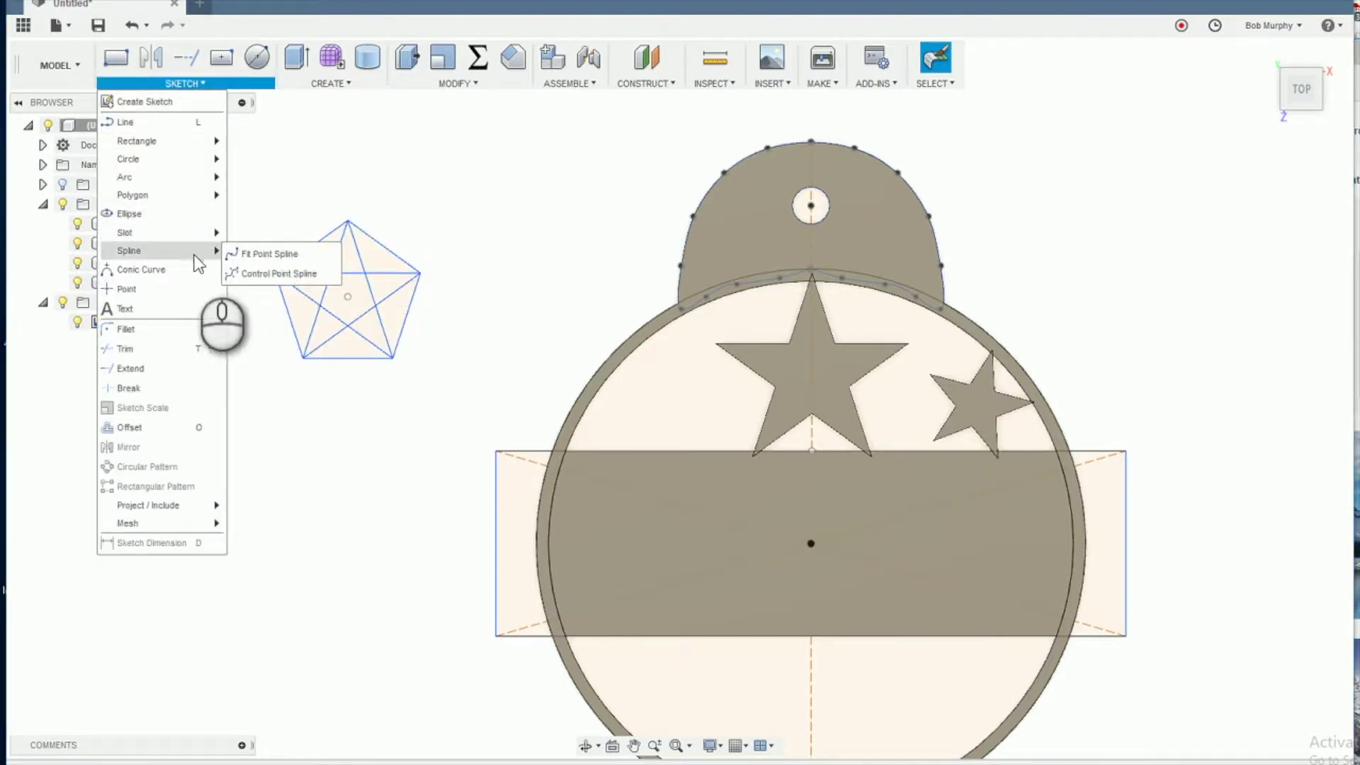
pyautogui.click(249, 253)
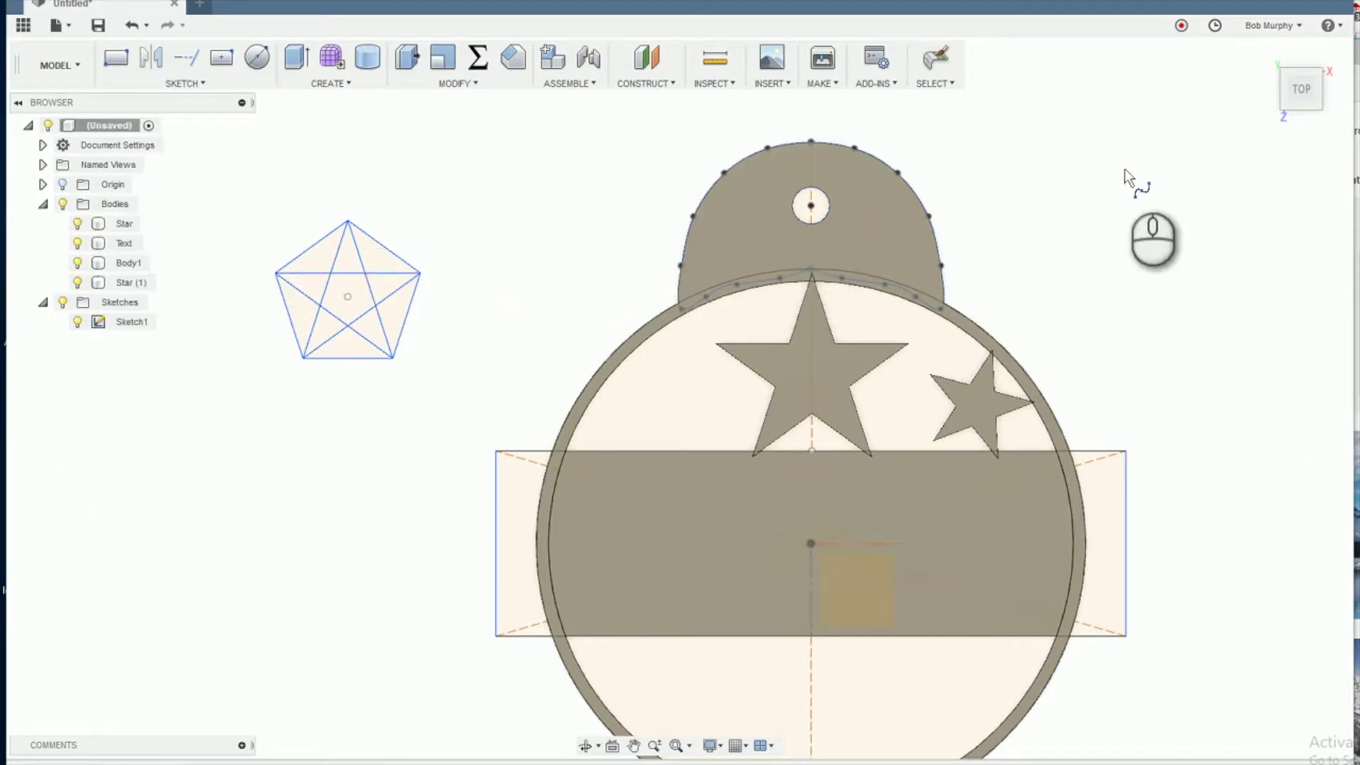
pyautogui.click(1142, 163)
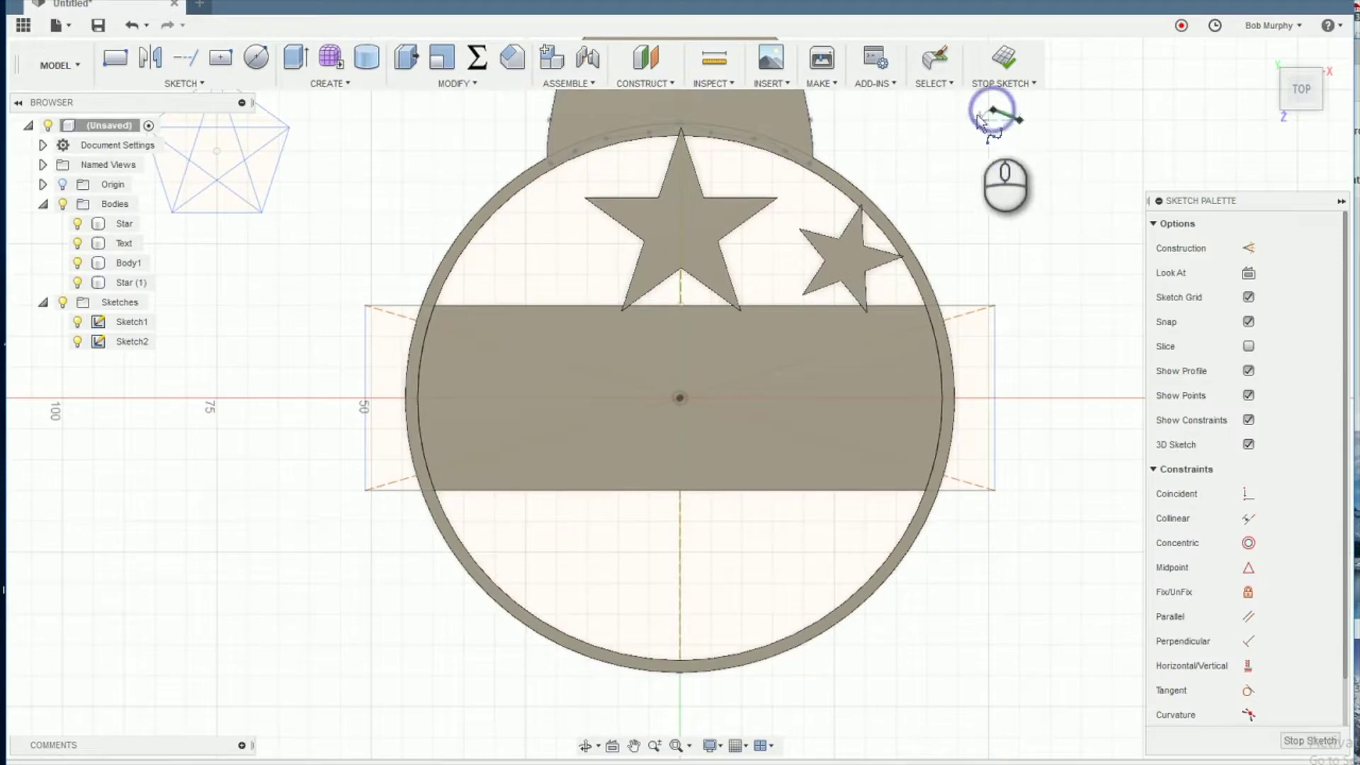
pyautogui.click(968, 130)
pyautogui.click(978, 162)
pyautogui.click(1020, 213)
pyautogui.click(1039, 181)
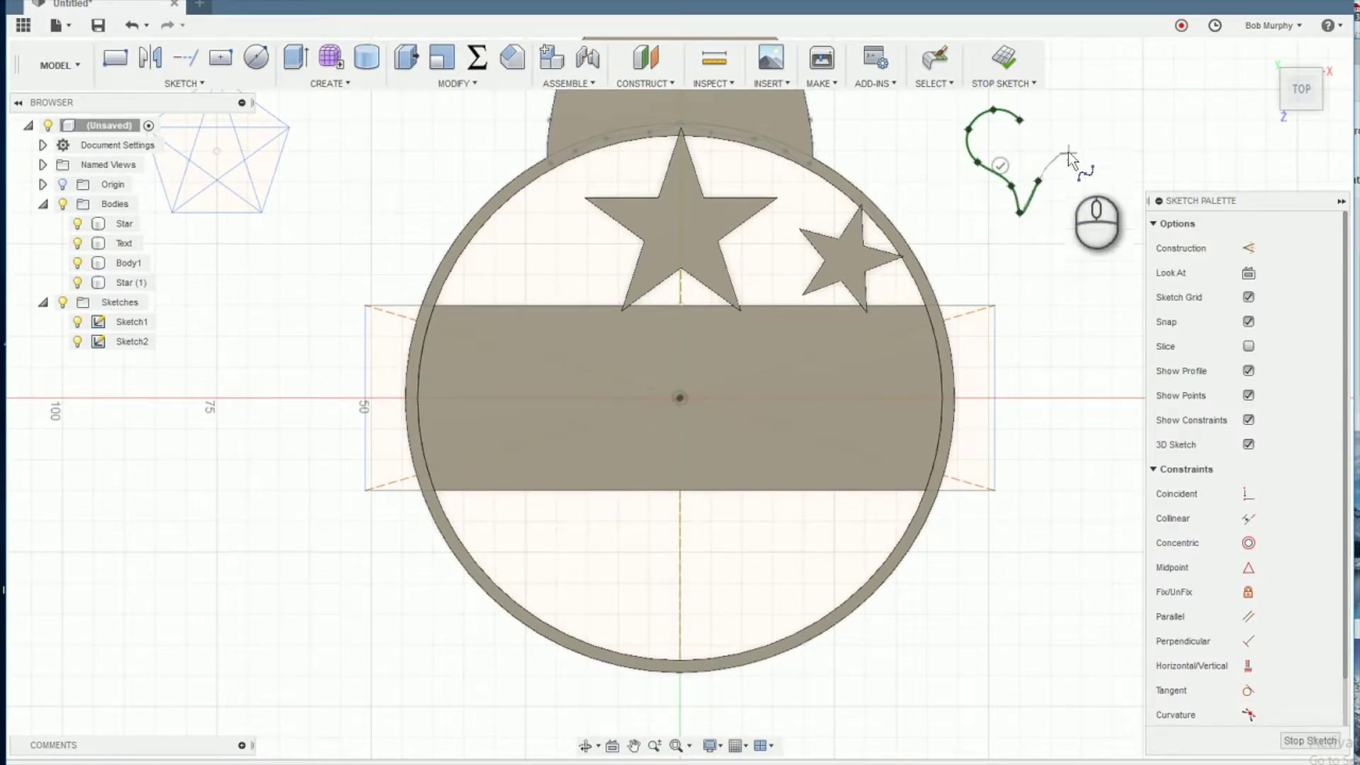
pyautogui.click(1066, 108)
pyautogui.click(1036, 108)
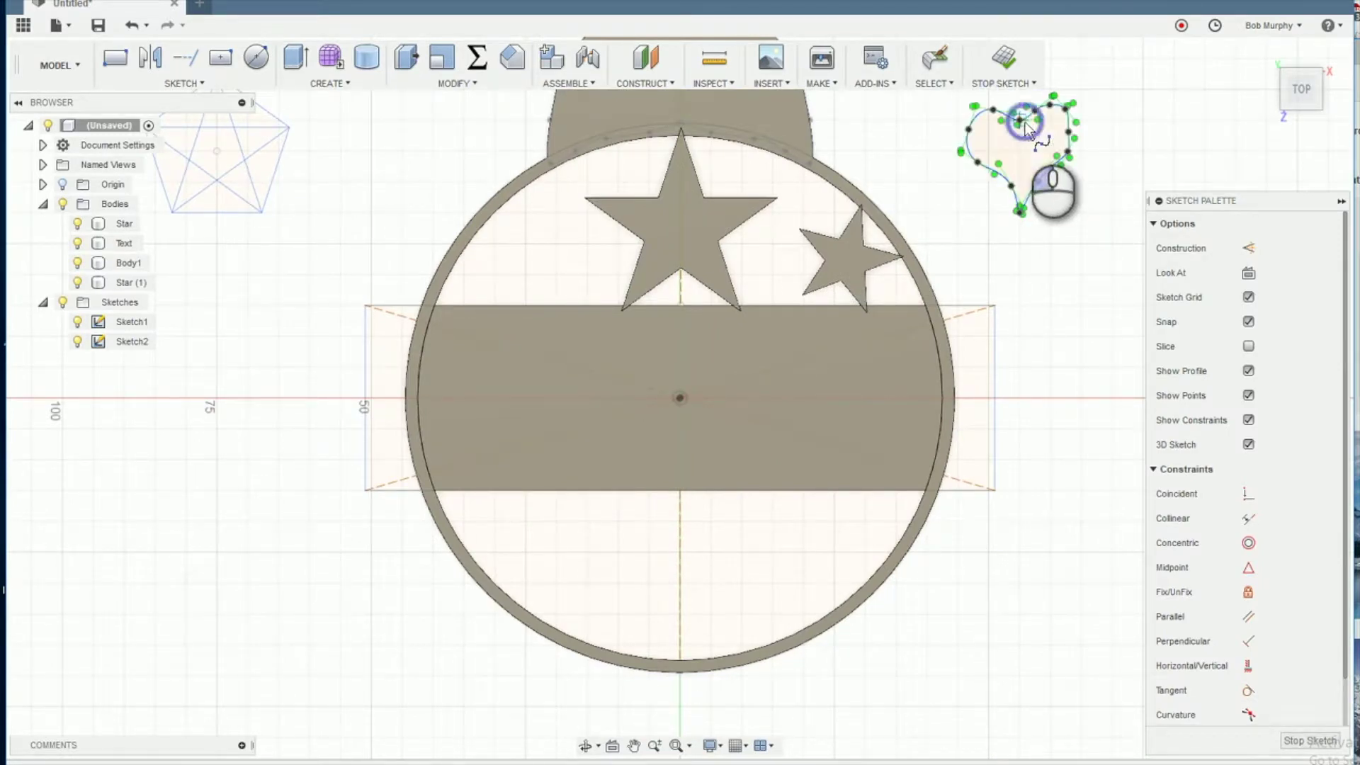
# Reshape the heart by adjusting its spline points, deepening the notch, raising the lobes and evening out the lower sides
pyautogui.click(1021, 121)
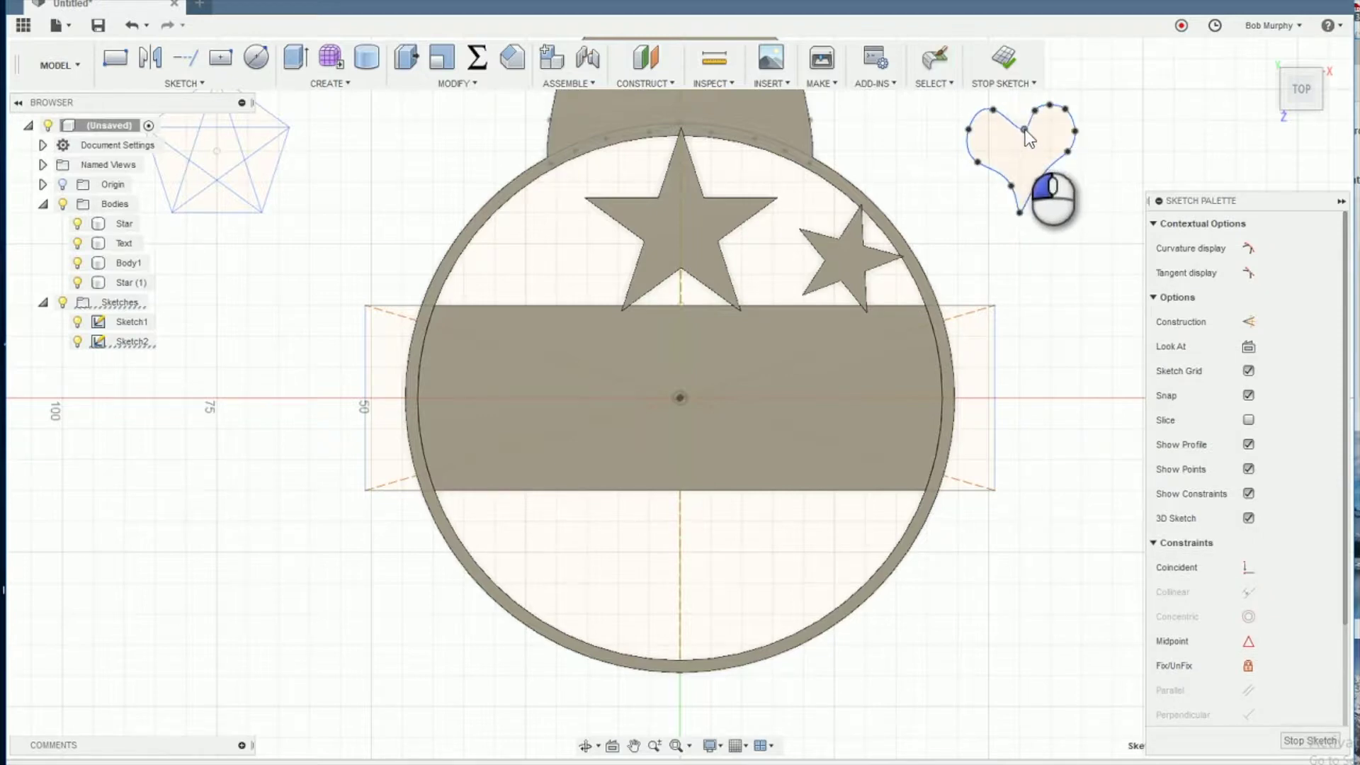
pyautogui.moveTo(993, 110); pyautogui.dragTo(1053, 97)
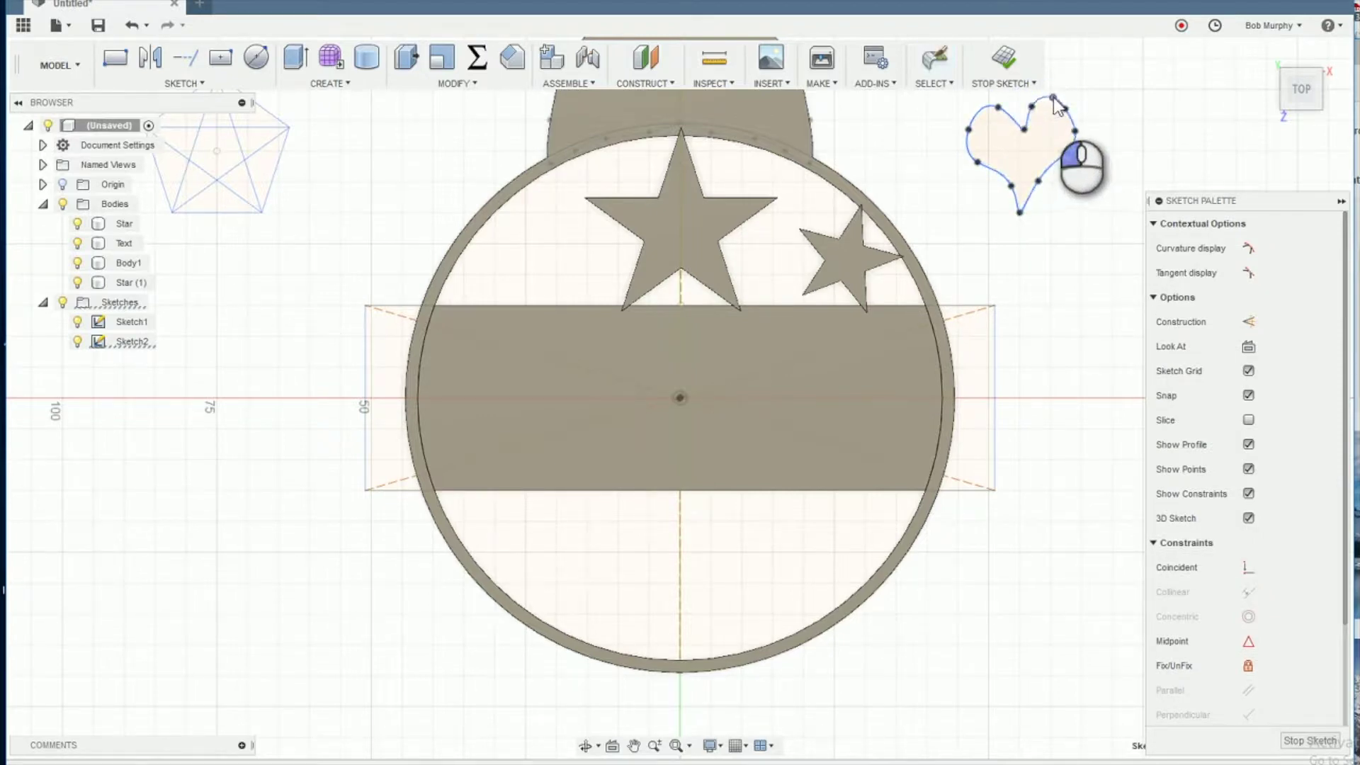
pyautogui.moveTo(1012, 186); pyautogui.dragTo(1039, 177)
pyautogui.click(1008, 180)
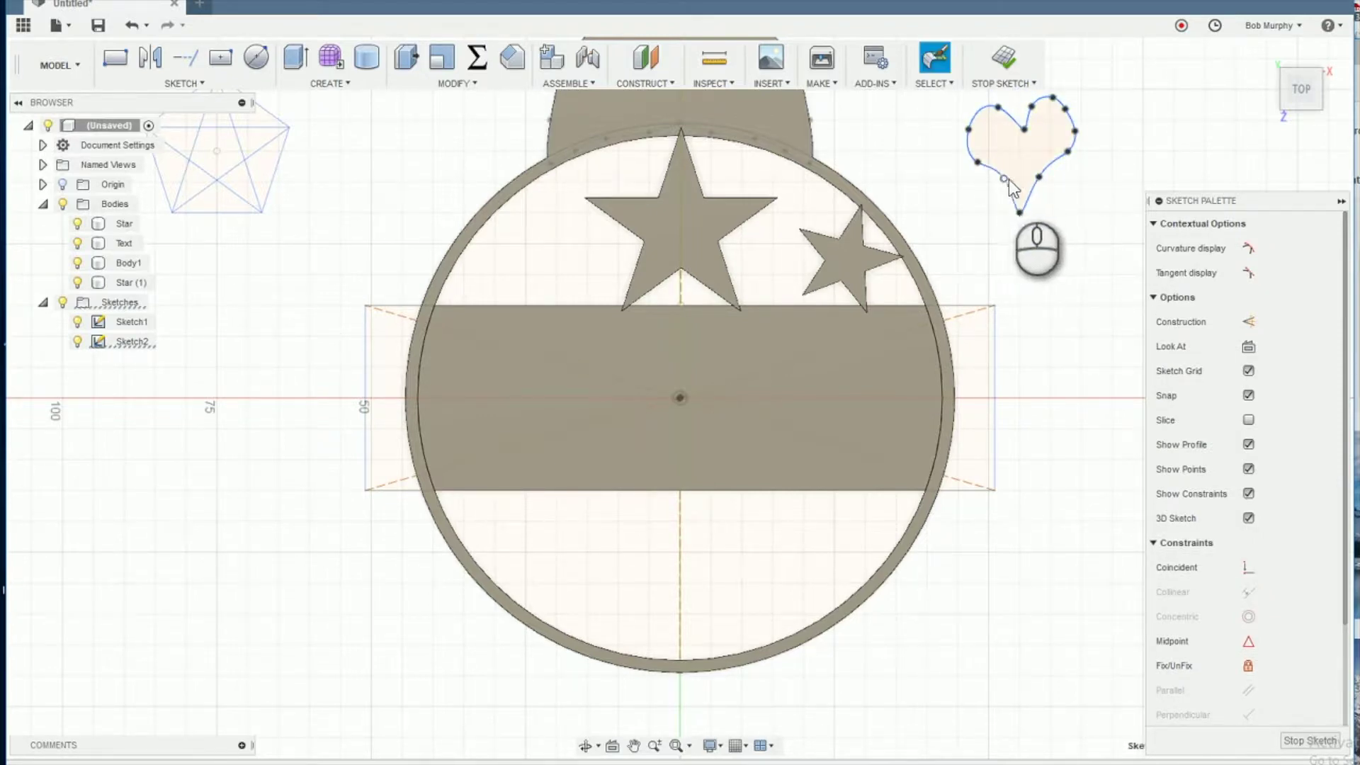
pyautogui.moveTo(1039, 177)
pyautogui.mouseDown()
pyautogui.moveTo(1046, 167)
pyautogui.moveTo(1002, 183)
pyautogui.moveTo(1041, 176)
pyautogui.mouseUp()
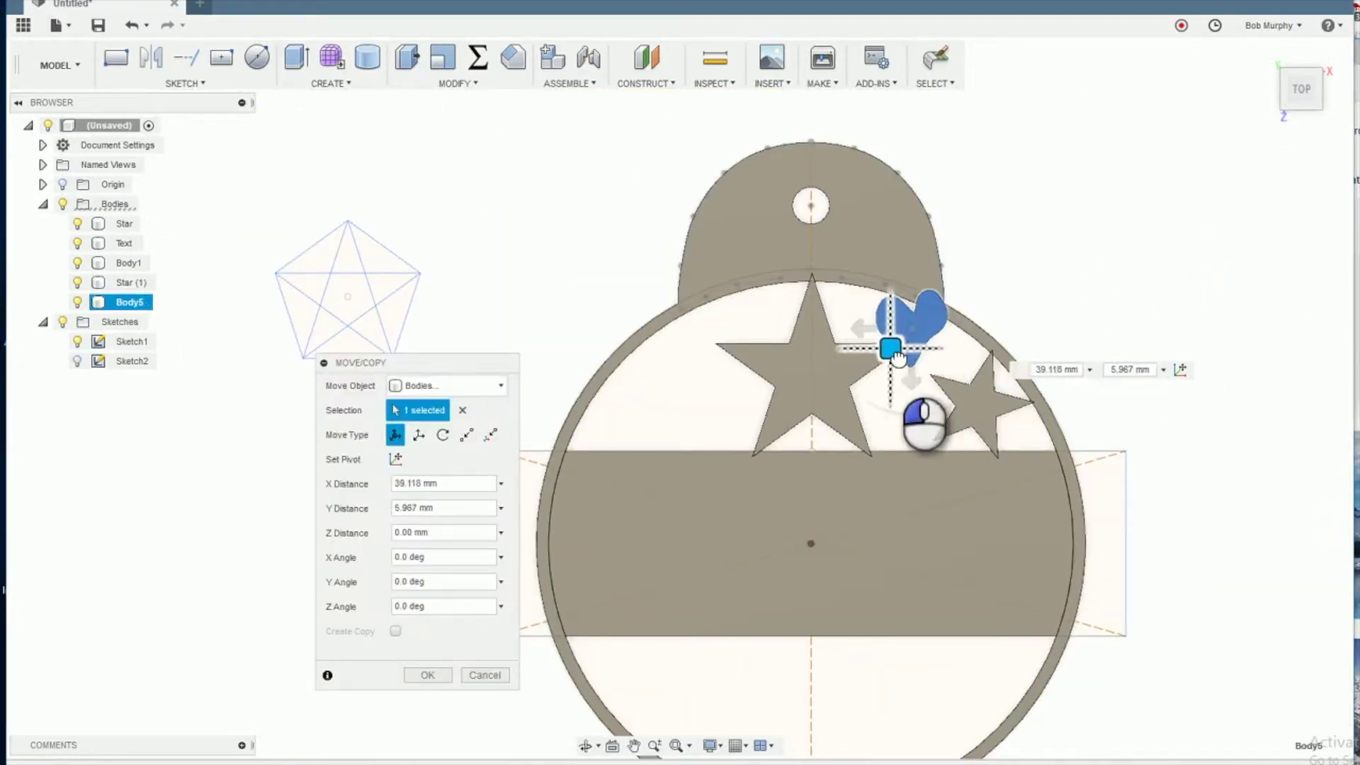
# Place the heart body tilted between the large star's upper tip and the ring, and scale it down uniformly
pyautogui.moveTo(896, 356); pyautogui.dragTo(859, 342)
pyautogui.press('Return')
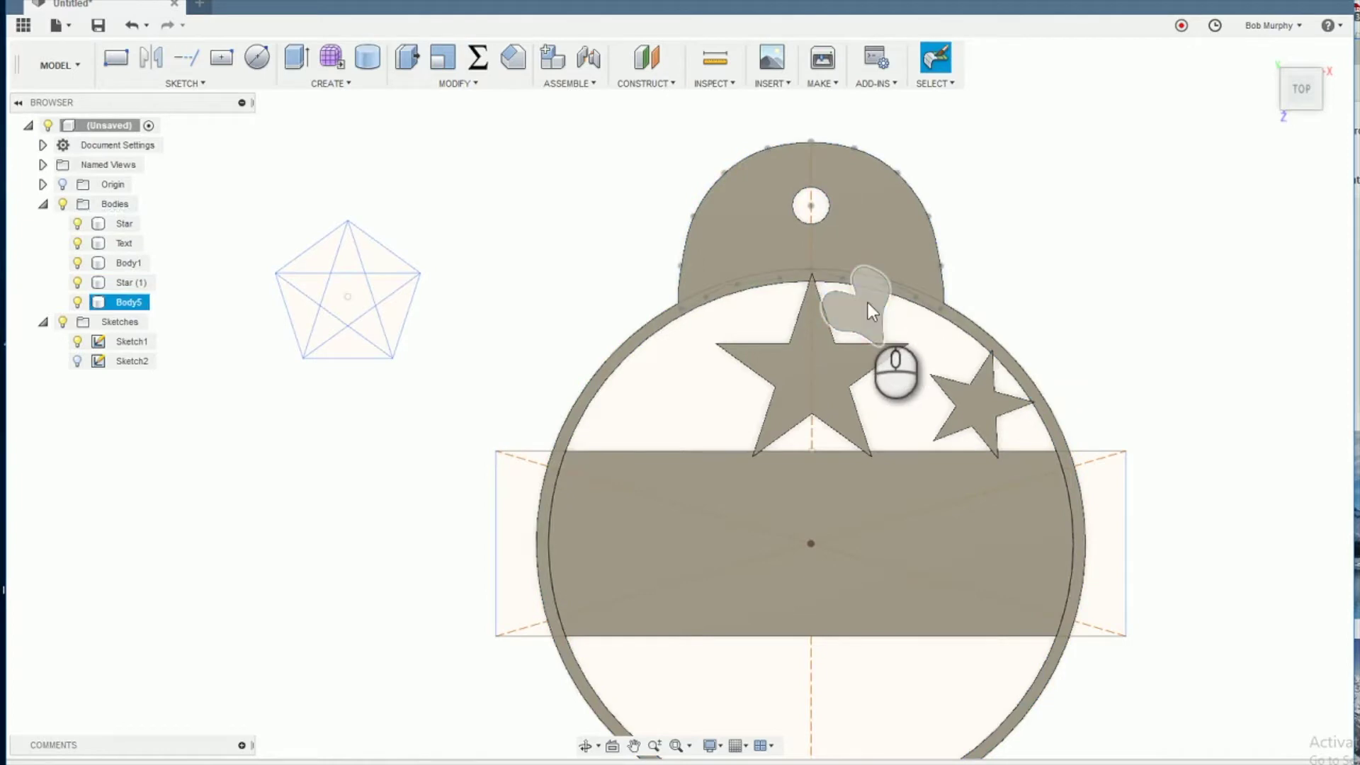
pyautogui.click(868, 303)
pyautogui.click(459, 83)
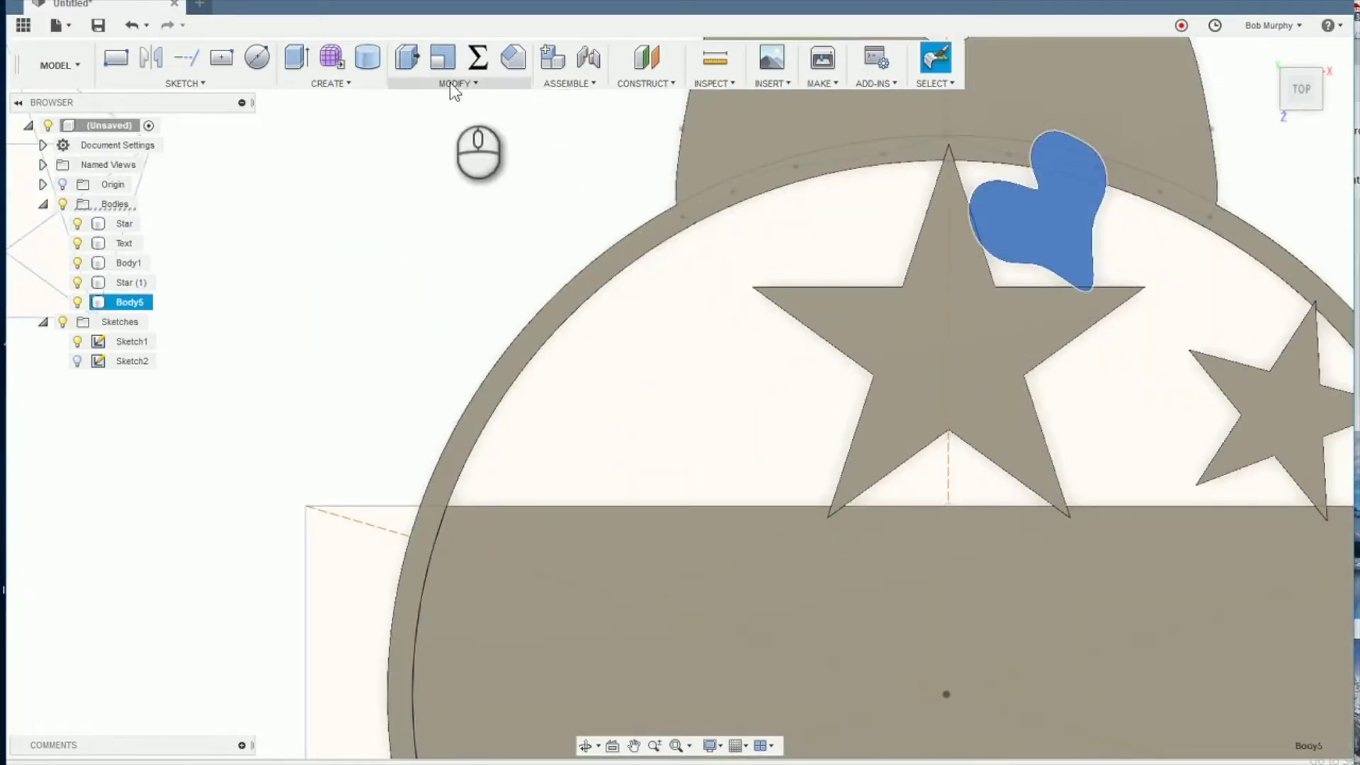
pyautogui.click(459, 83)
pyautogui.click(420, 201)
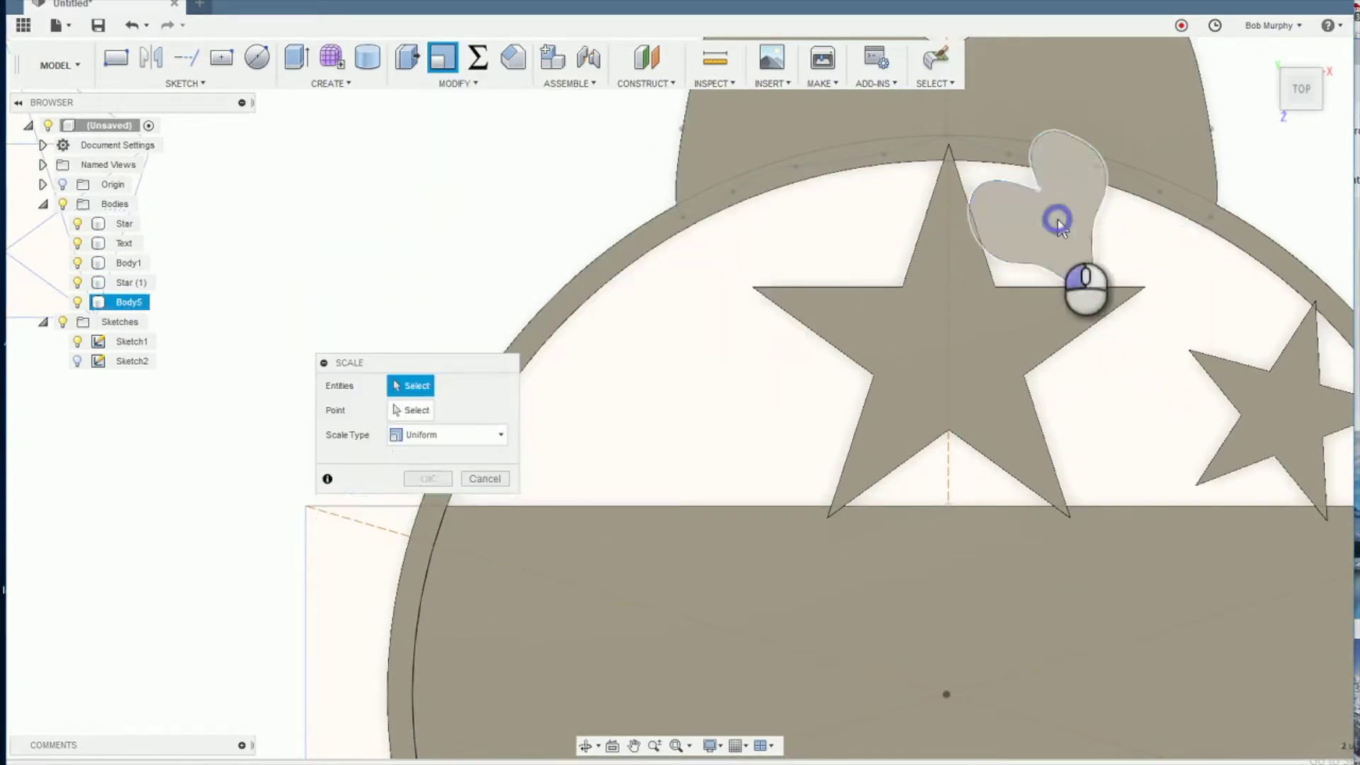
pyautogui.moveTo(1055, 188); pyautogui.dragTo(1020, 251)
pyautogui.press('Return')
# Nudge the heart body about -0.2 mm in X and 0.33 mm in Z to overlap the large star inside the ring
pyautogui.click(1027, 225)
pyautogui.press('m')
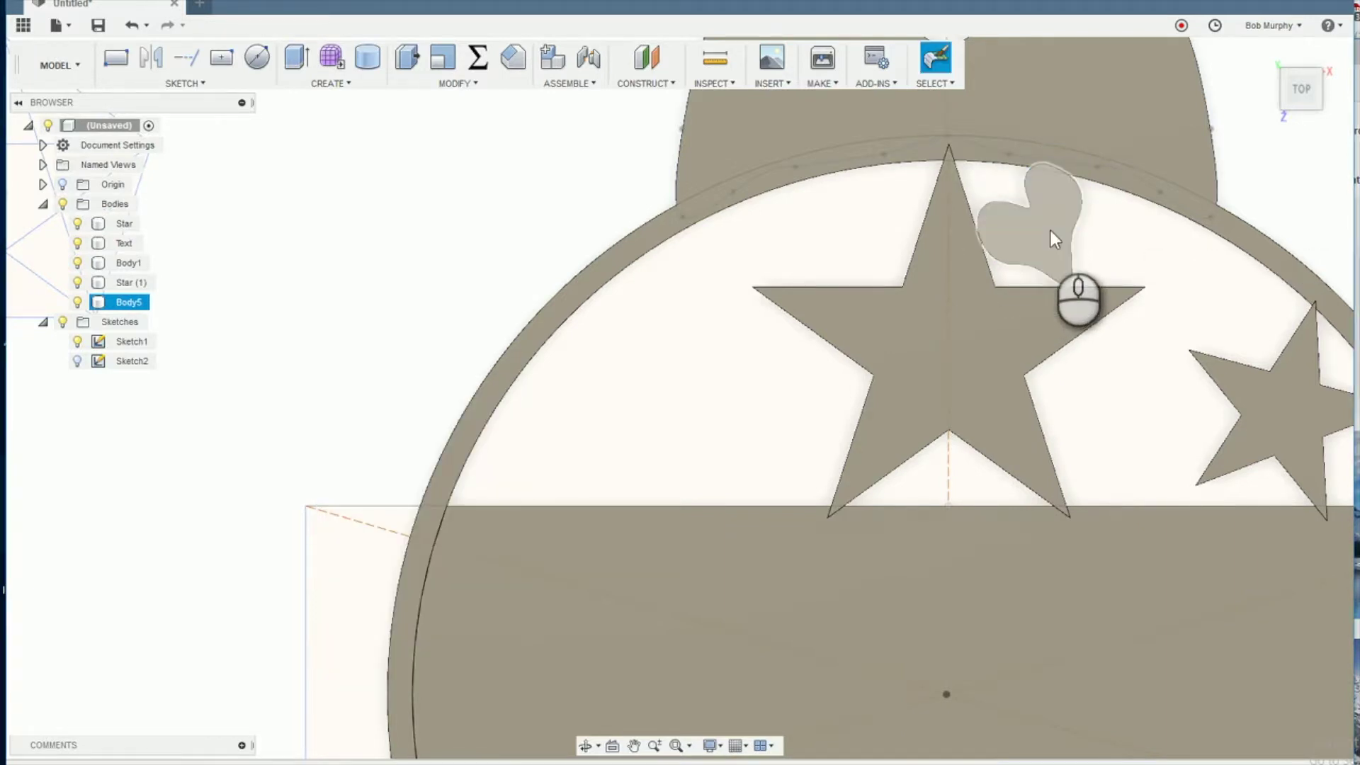
pyautogui.click(1027, 245)
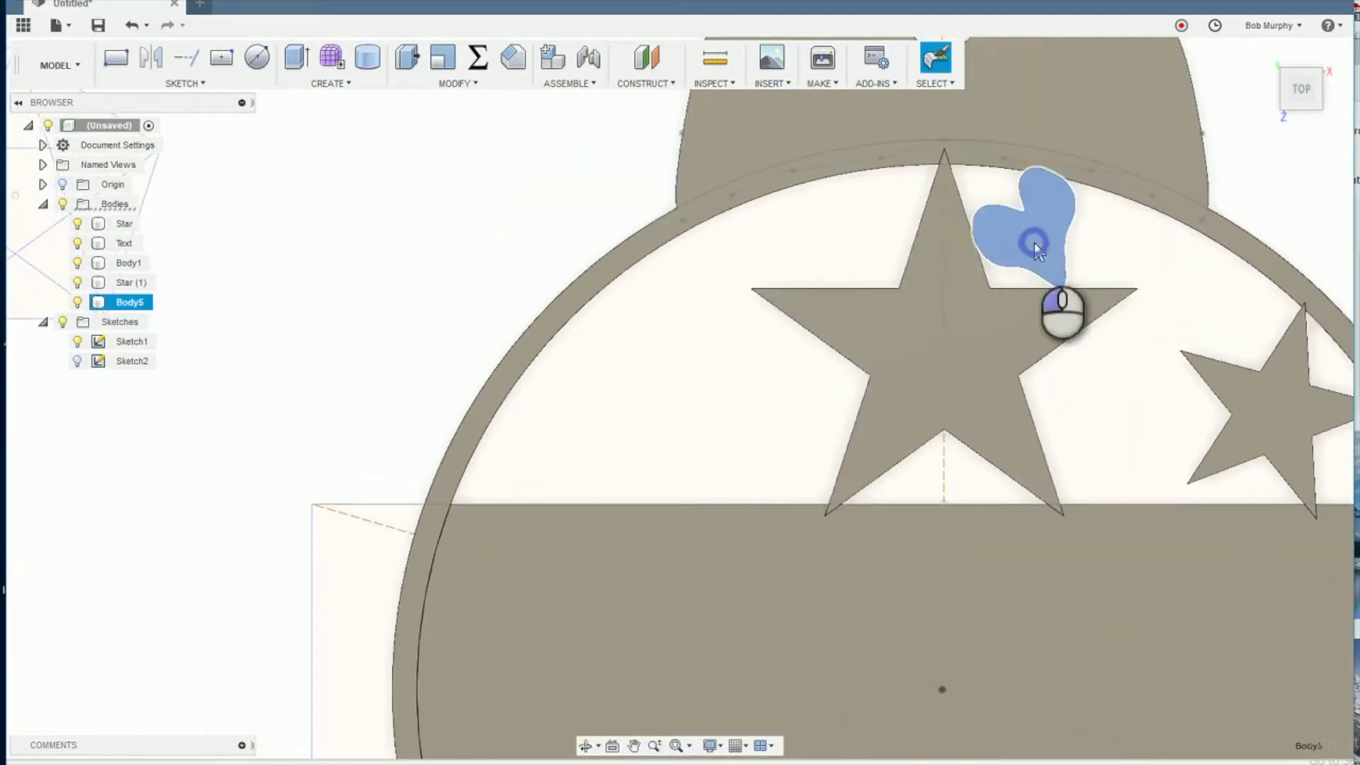
pyautogui.press('m')
pyautogui.moveTo(1027, 244); pyautogui.dragTo(990, 198)
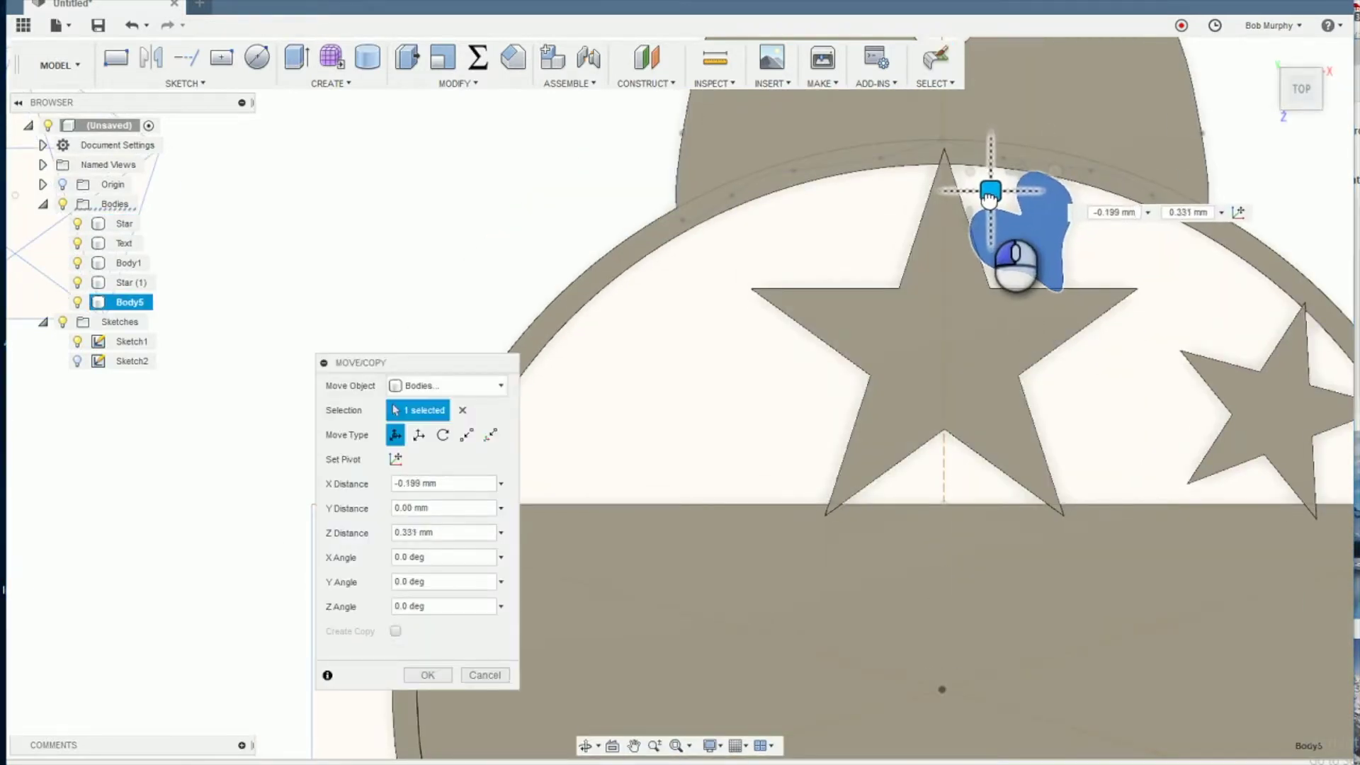
pyautogui.press('Return')
# Rename the heart body Hear and place a moved copy of it between the large star's right tip and the small star
pyautogui.click(1035, 257)
pyautogui.doubleClick(141, 301)
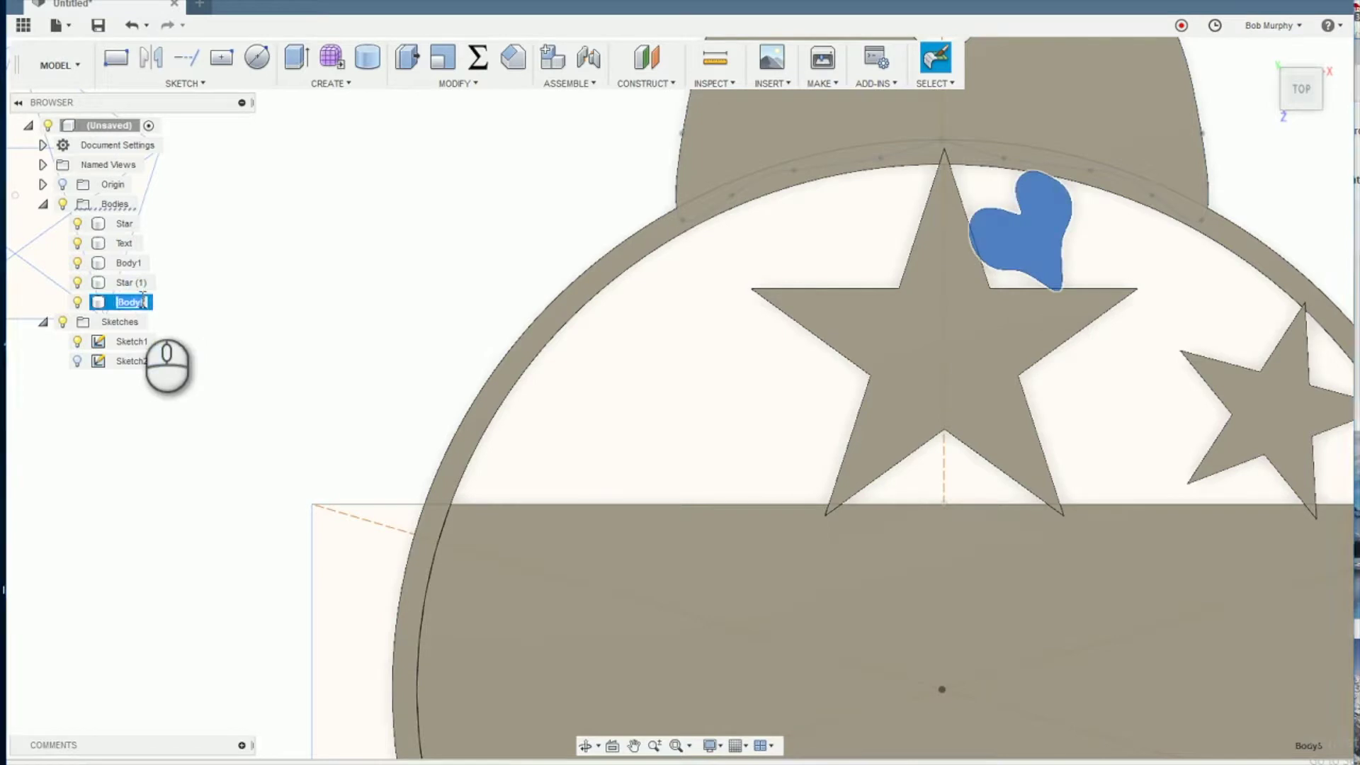
pyautogui.rightClick(142, 302)
pyautogui.click(170, 312)
pyautogui.click(395, 632)
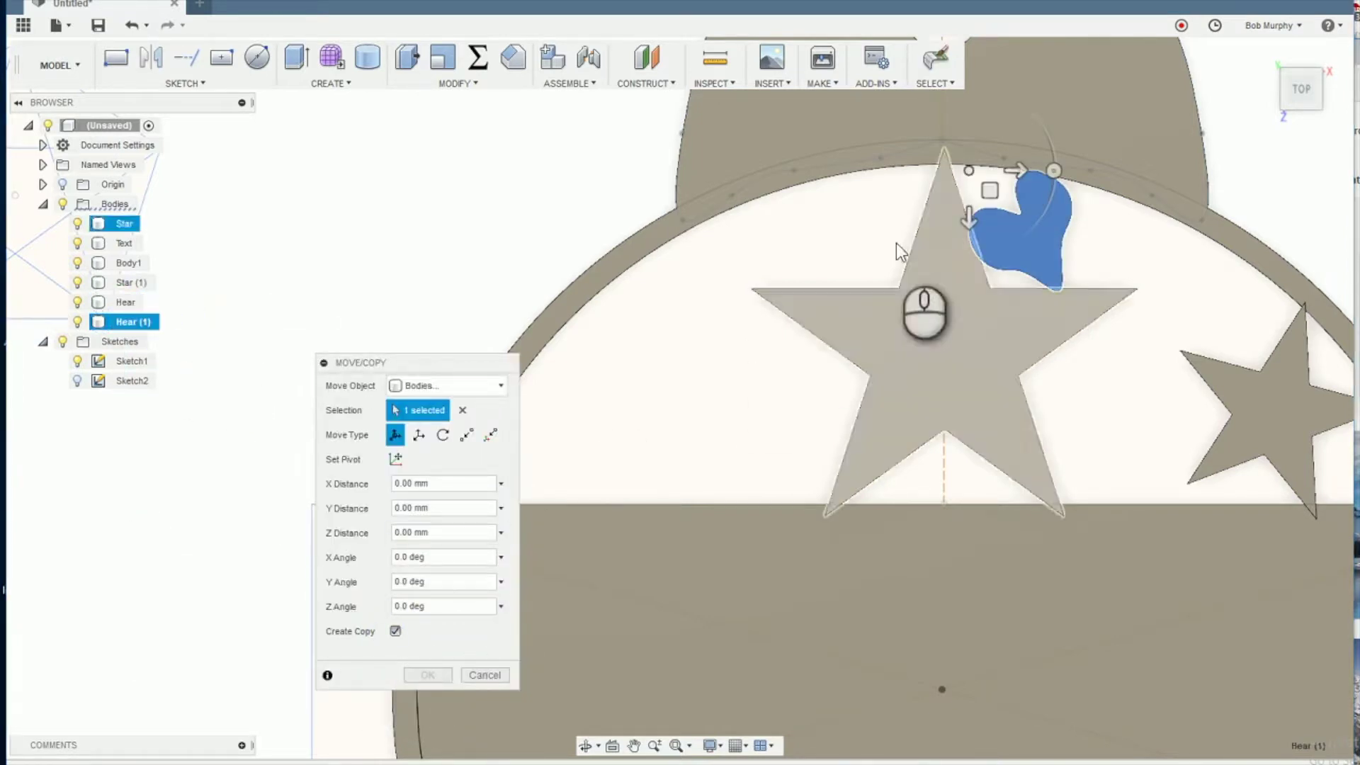
pyautogui.moveTo(991, 190); pyautogui.dragTo(1126, 300)
pyautogui.press('Return')
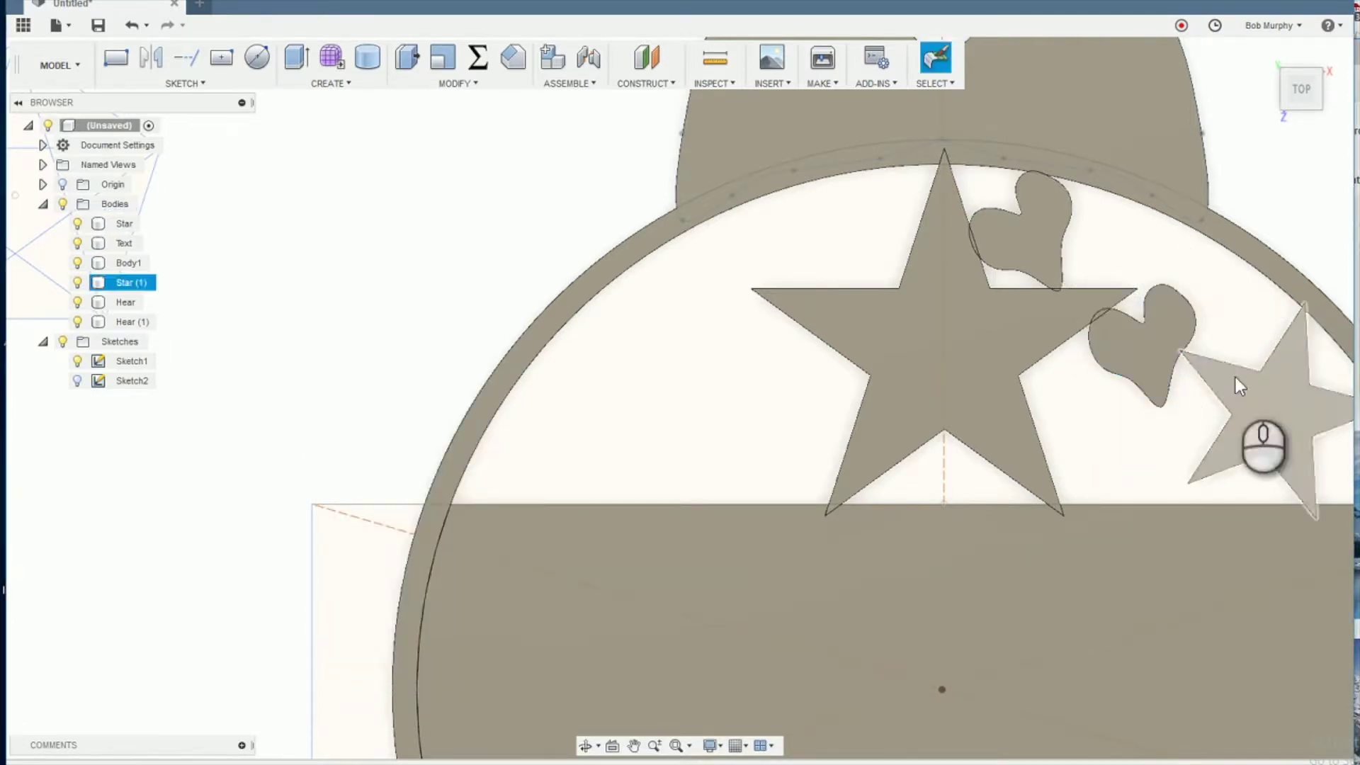
# Mirror the small star body and both heart bodies across the vertical centre plane to the other side of the large star
pyautogui.click(330, 83)
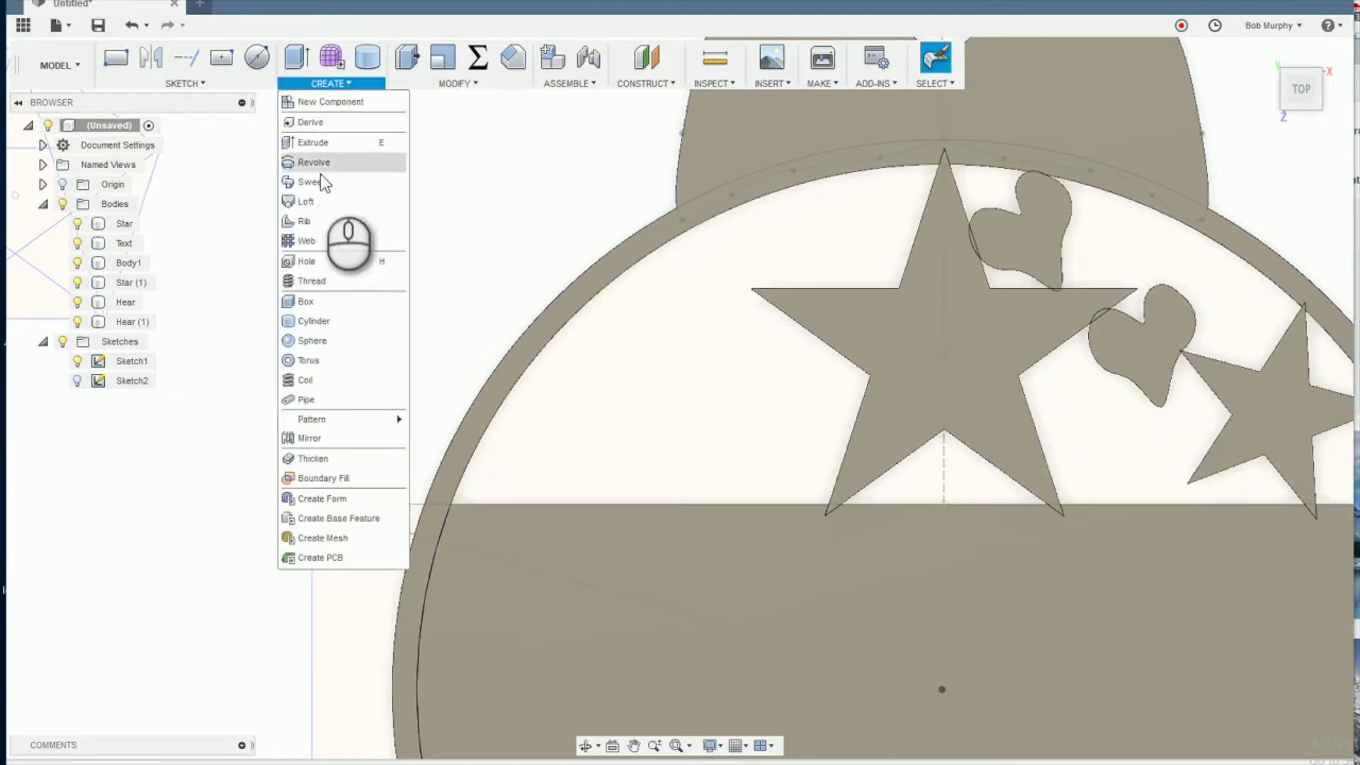
pyautogui.click(322, 437)
pyautogui.click(501, 386)
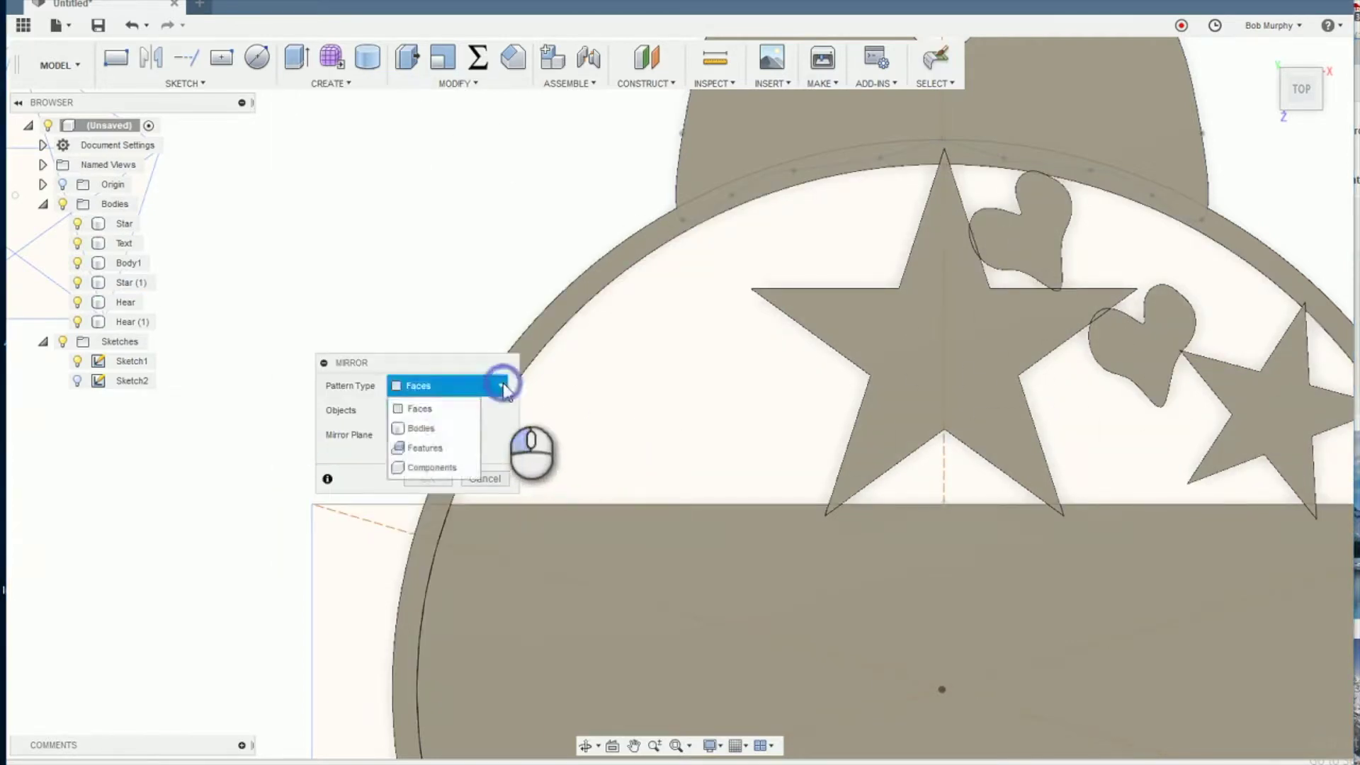
pyautogui.click(434, 429)
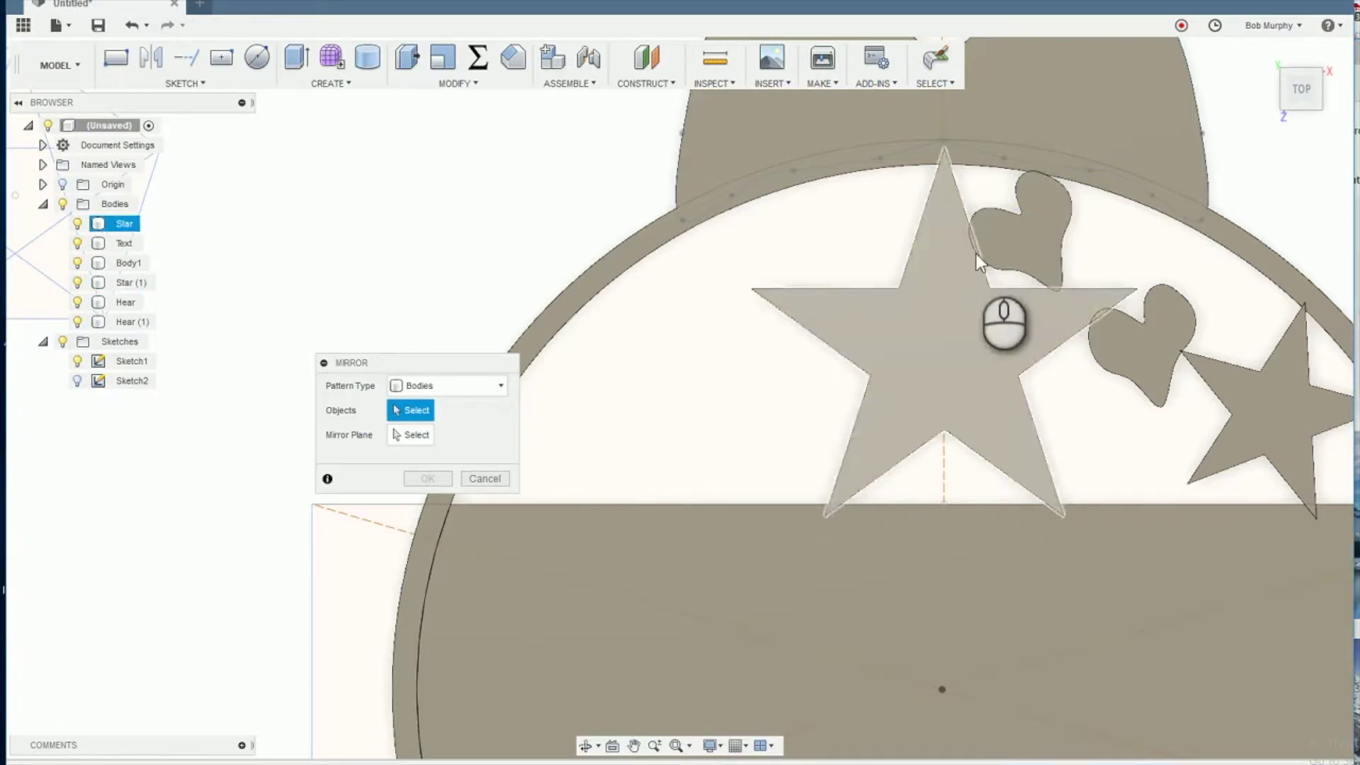
pyautogui.click(1032, 240)
pyautogui.click(1032, 240)
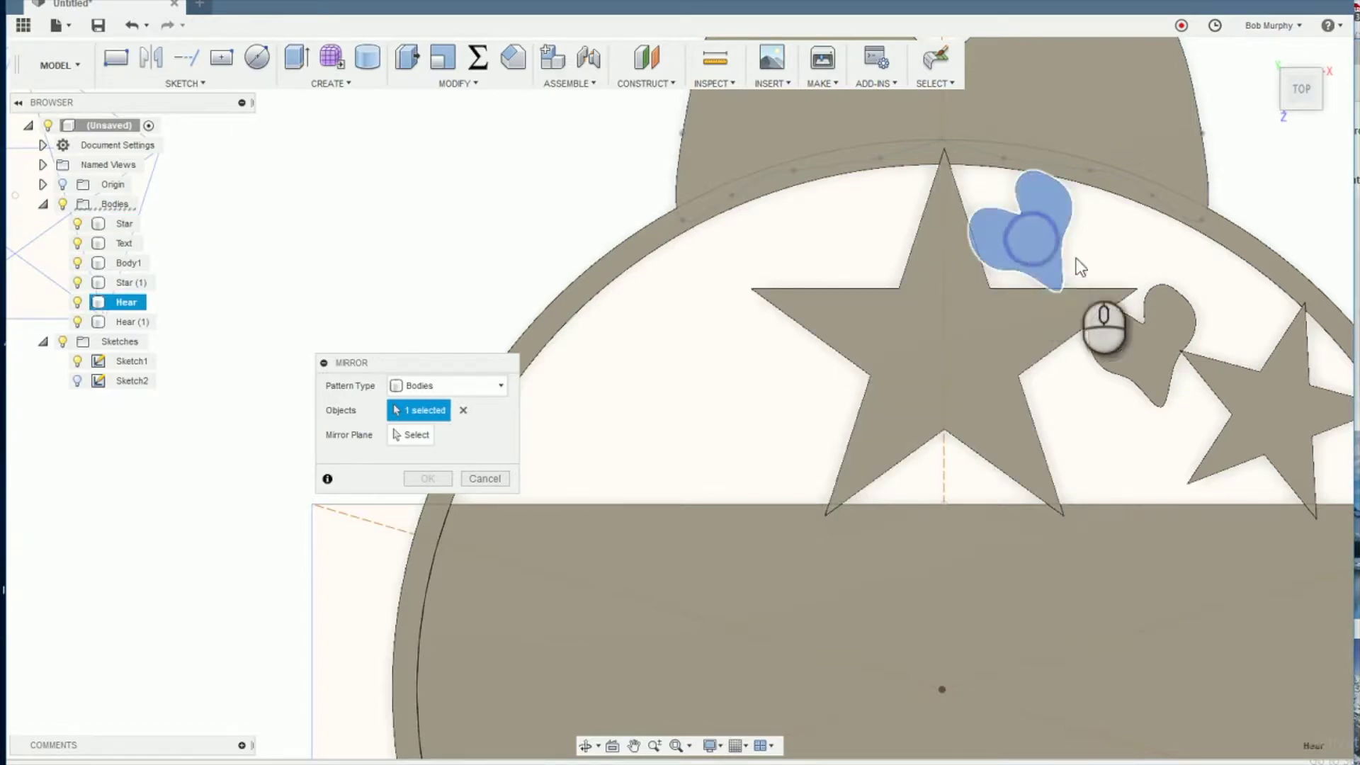
pyautogui.click(1162, 355)
pyautogui.click(1267, 427)
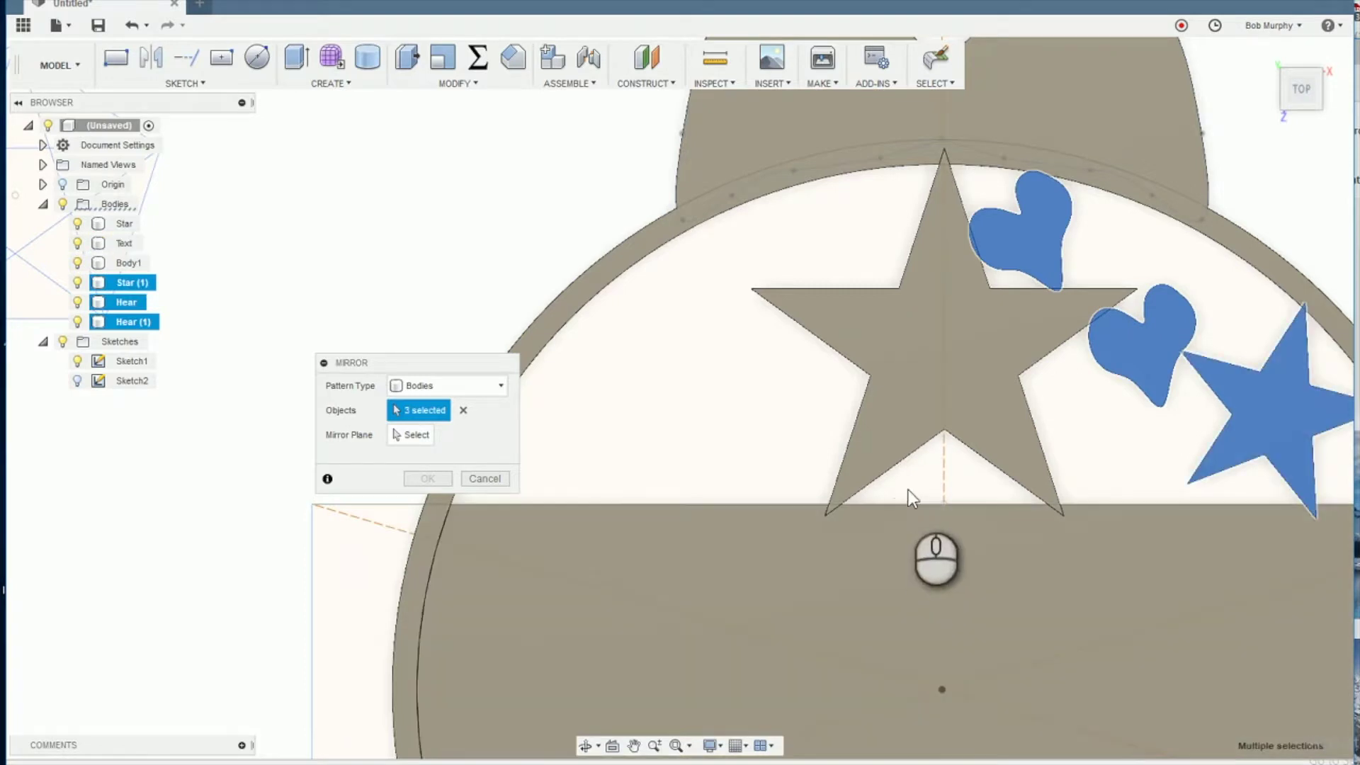
pyautogui.click(418, 435)
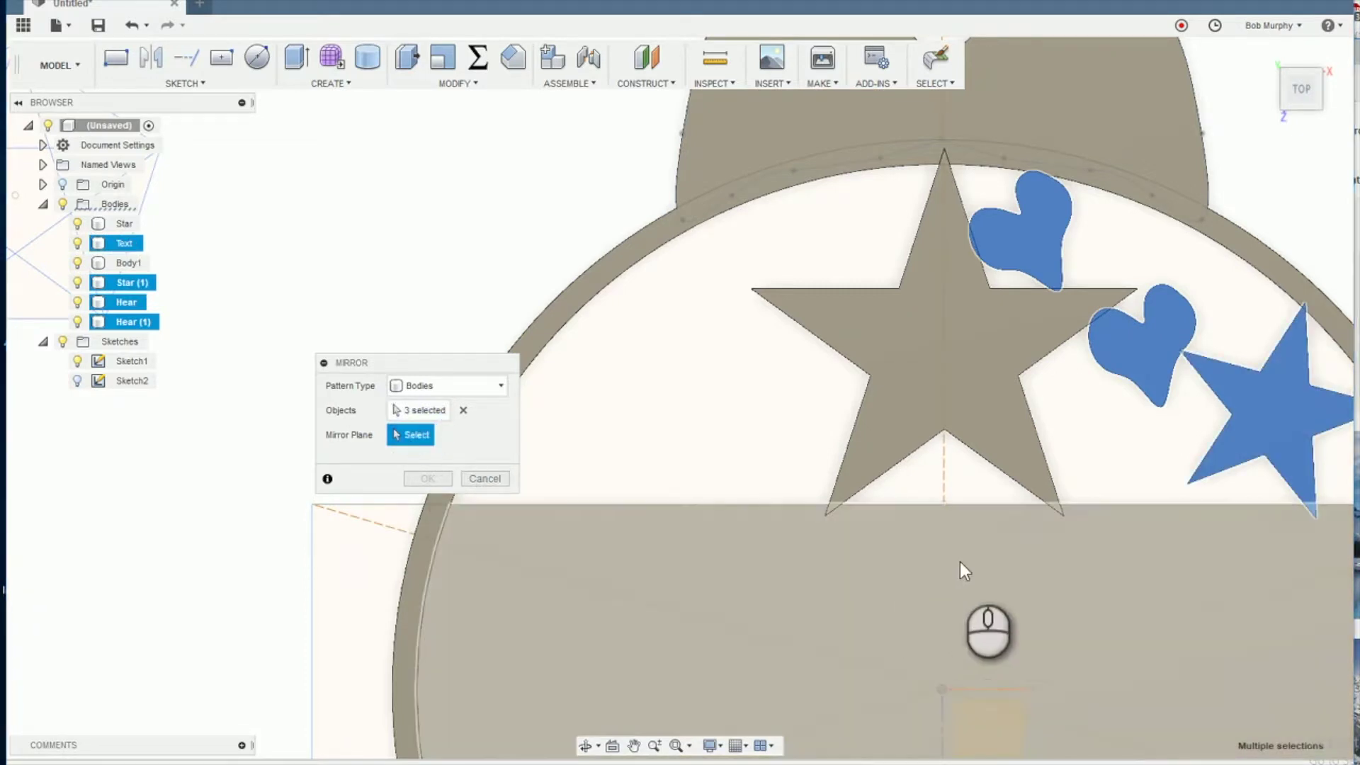
pyautogui.click(941, 718)
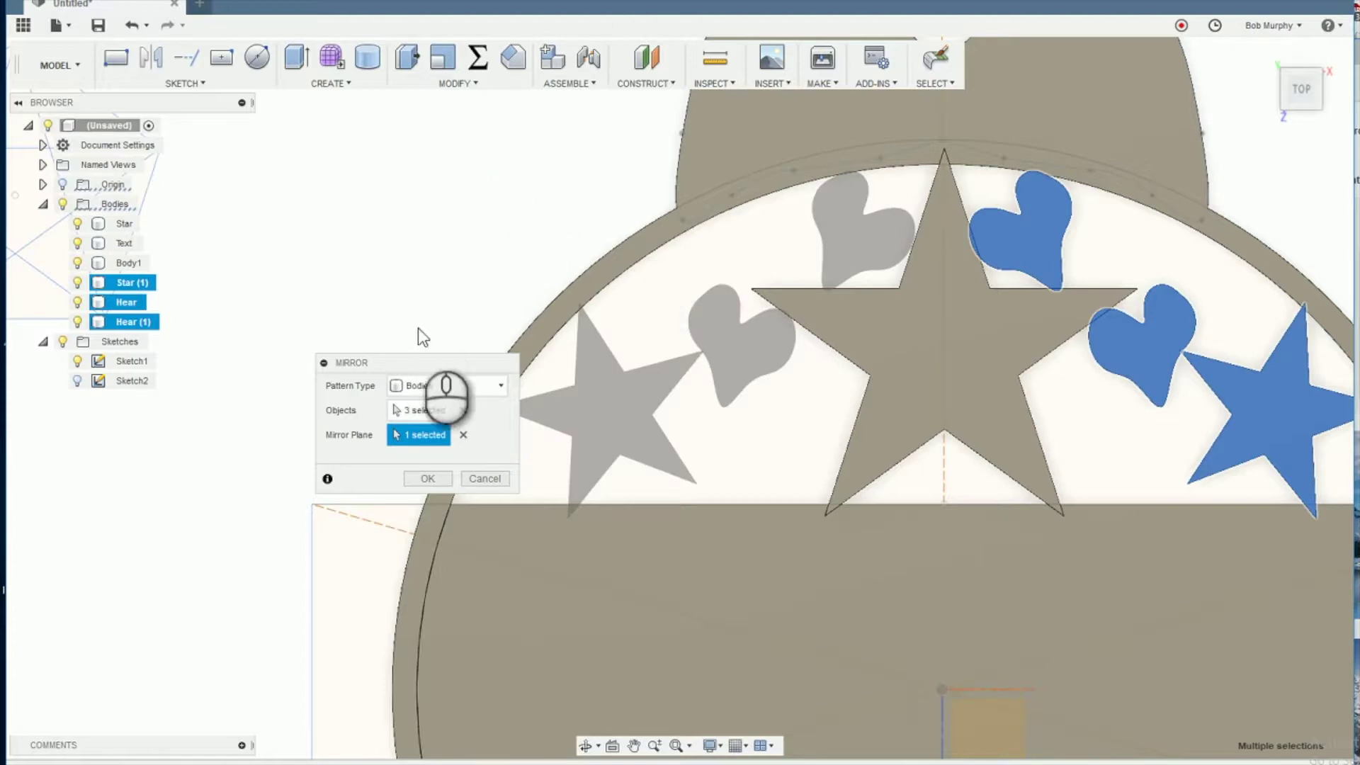
pyautogui.click(428, 479)
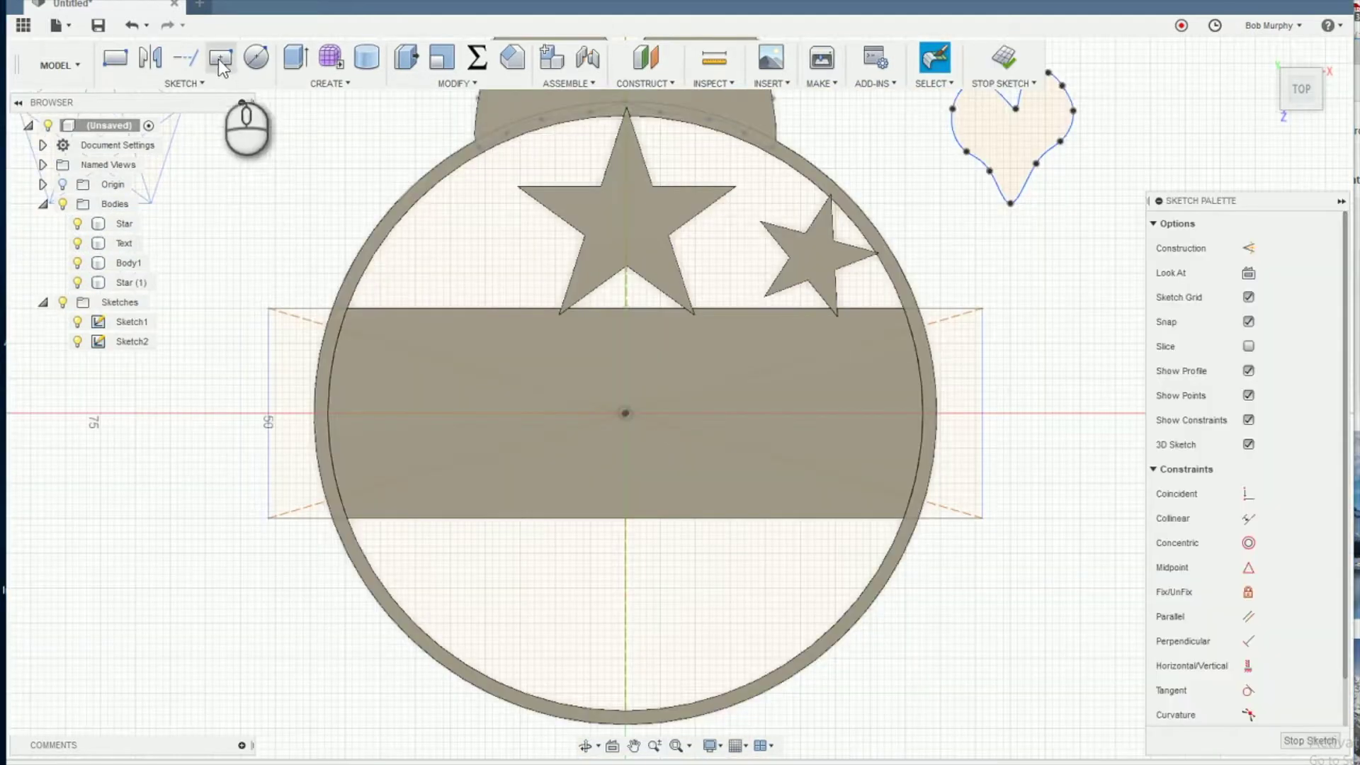
# Sketch a center rectangle 18.50 mm high on the vertical centre line, between the central band and the ring's lower edge
pyautogui.click(220, 58)
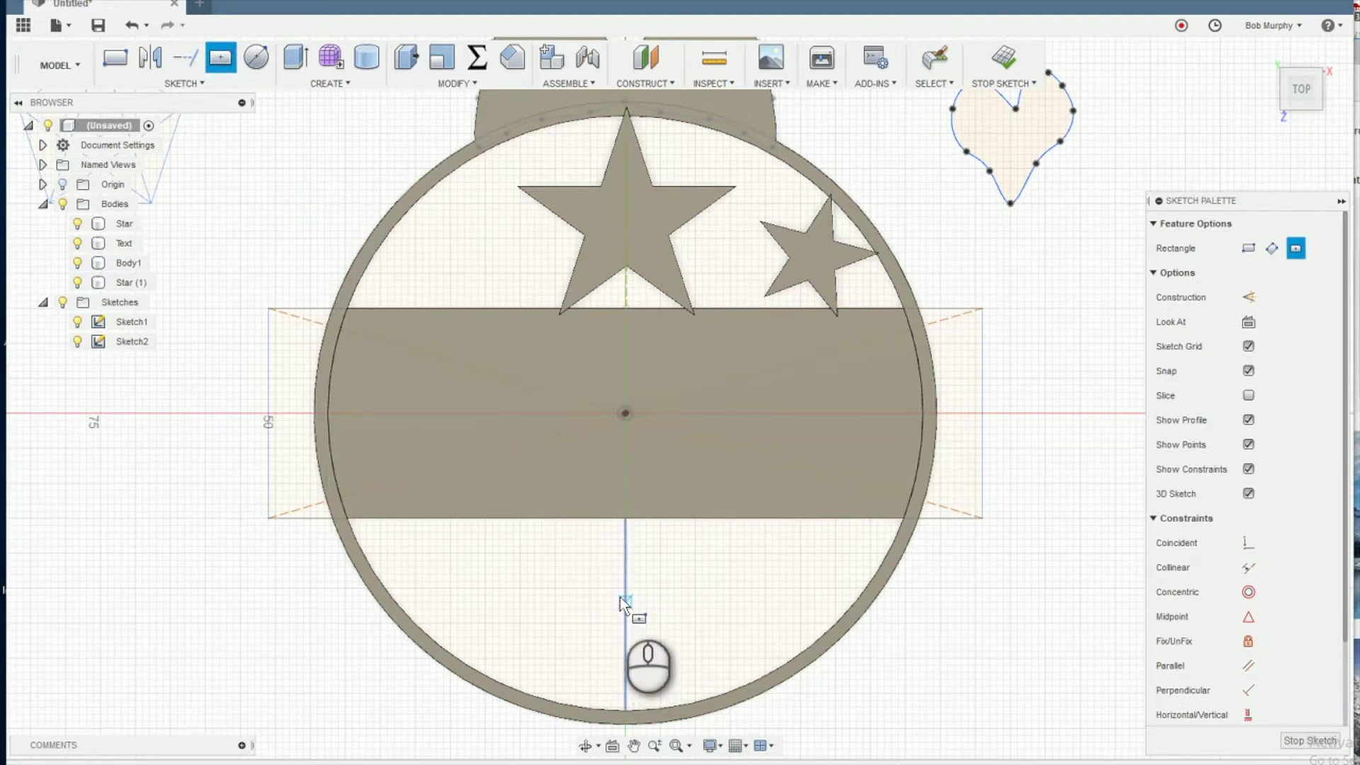
pyautogui.moveTo(623, 614); pyautogui.dragTo(728, 679)
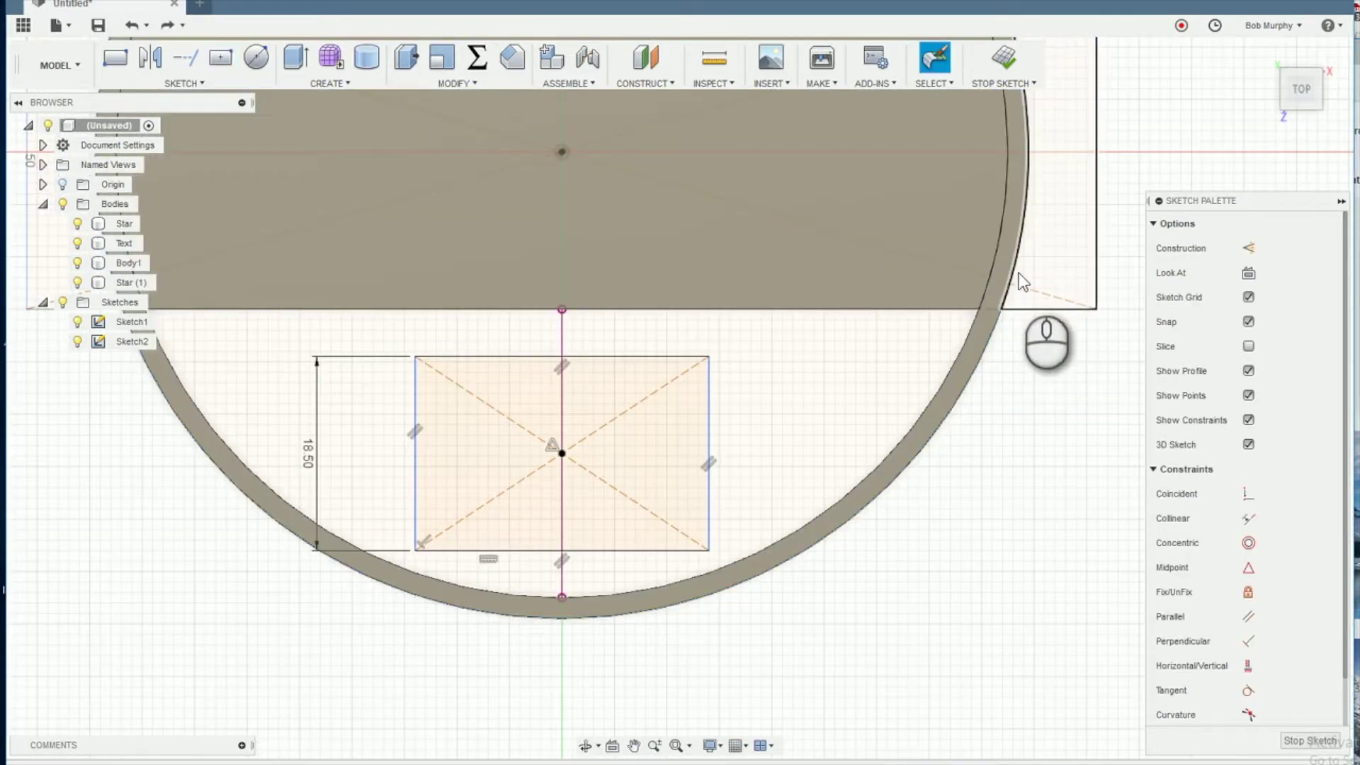
# Sketch an open fit point spline as a scroll with curled ends along the rectangle's left edge
pyautogui.click(185, 83)
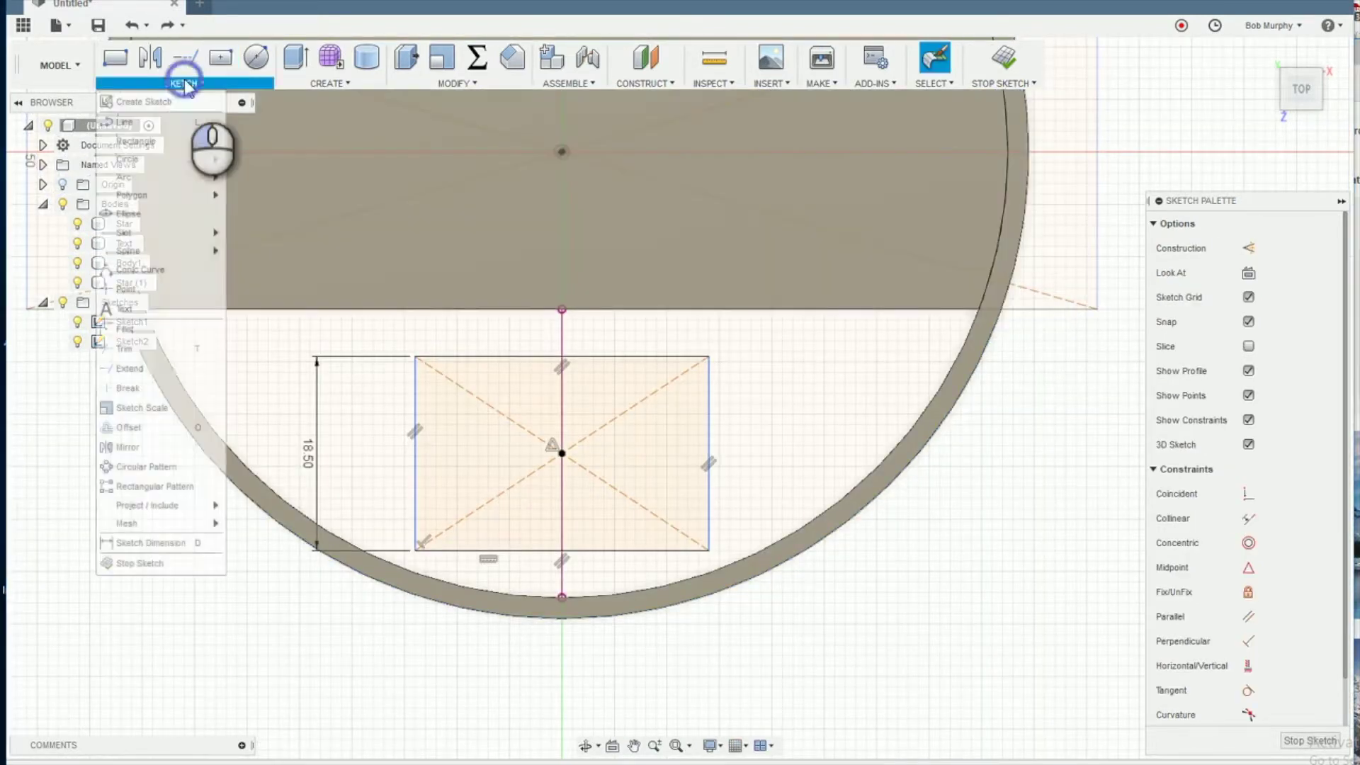
pyautogui.moveTo(169, 254)
pyautogui.click(268, 253)
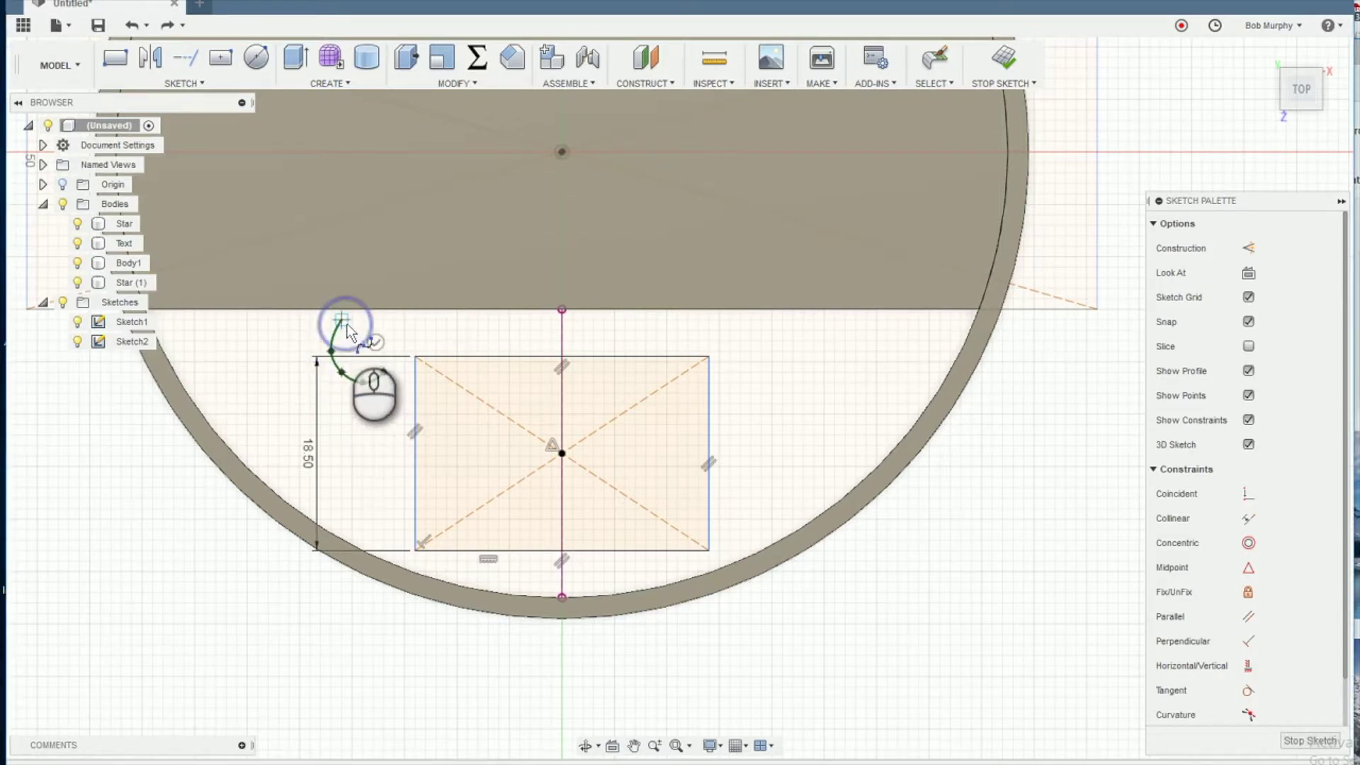
pyautogui.click(373, 310)
pyautogui.click(394, 330)
pyautogui.click(383, 372)
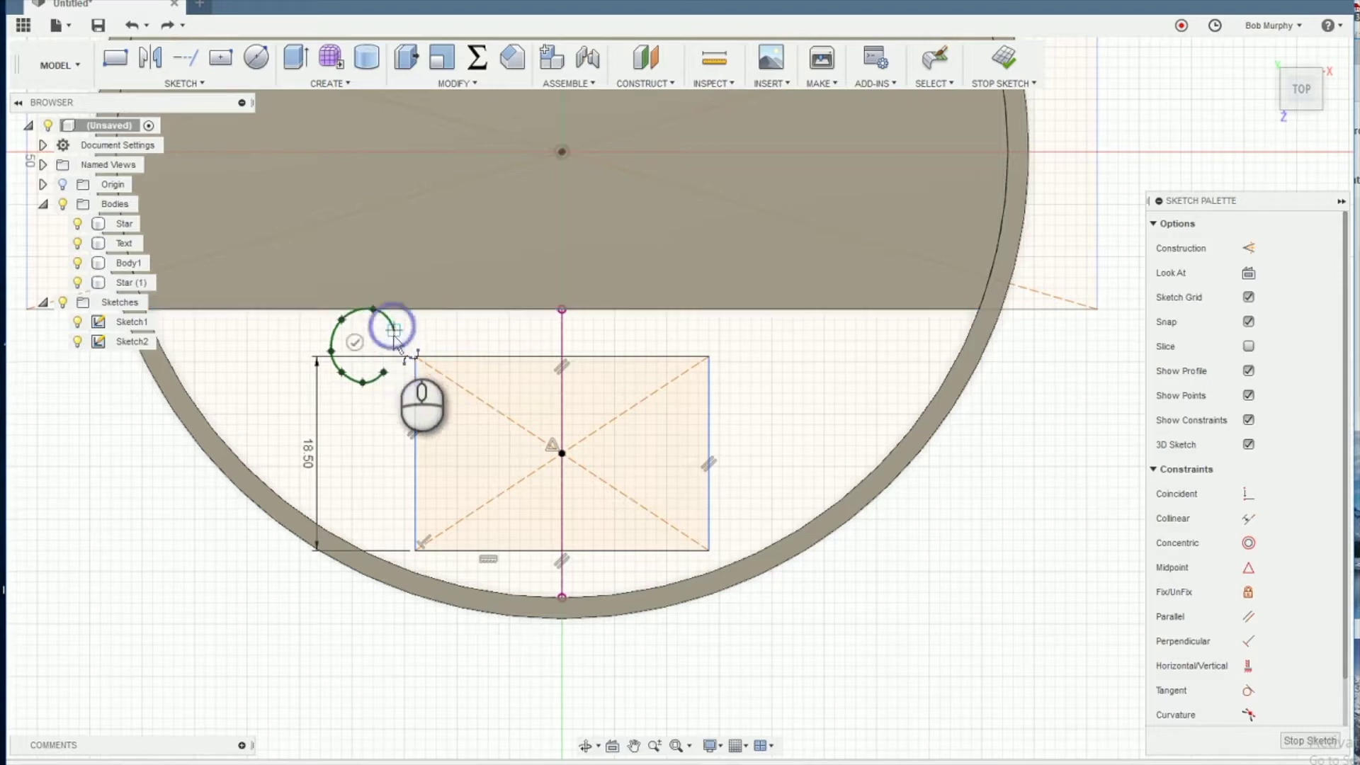
pyautogui.click(414, 391)
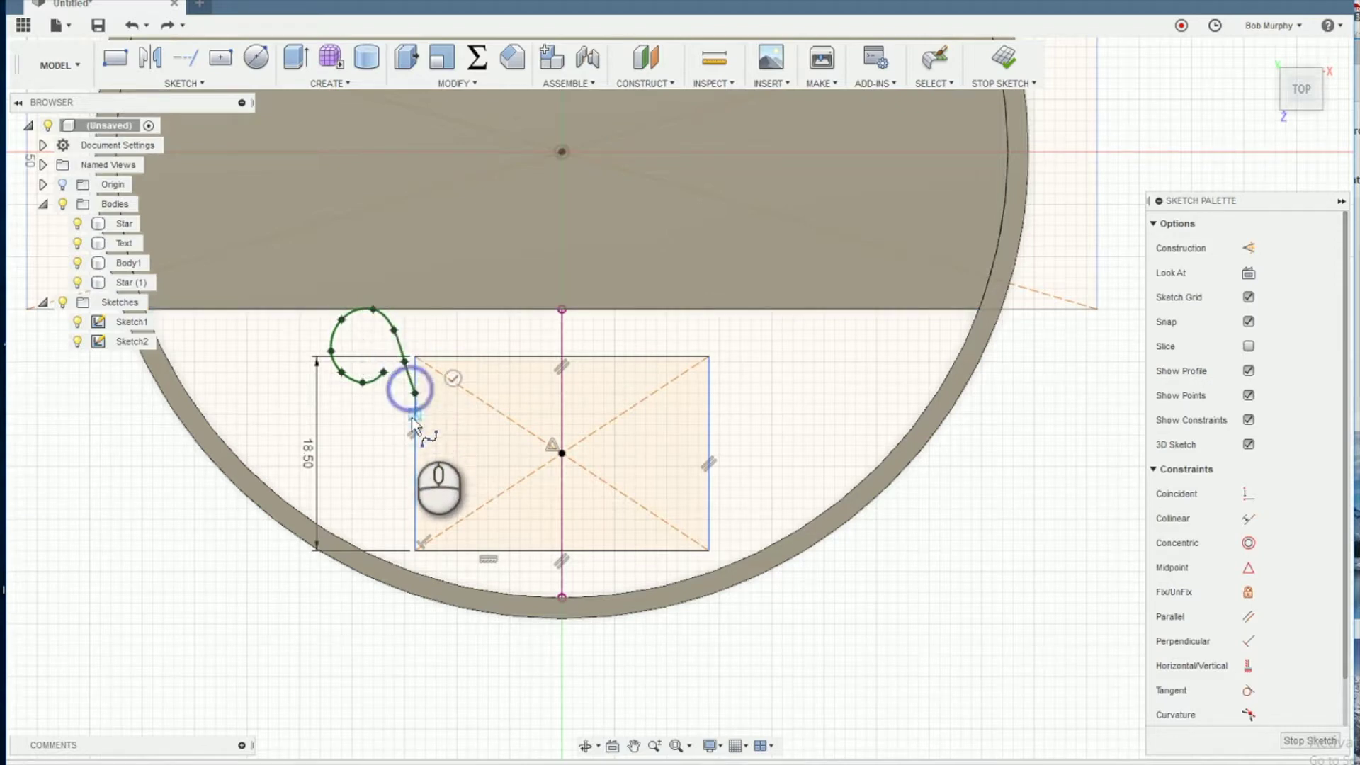
pyautogui.click(415, 540)
pyautogui.click(394, 550)
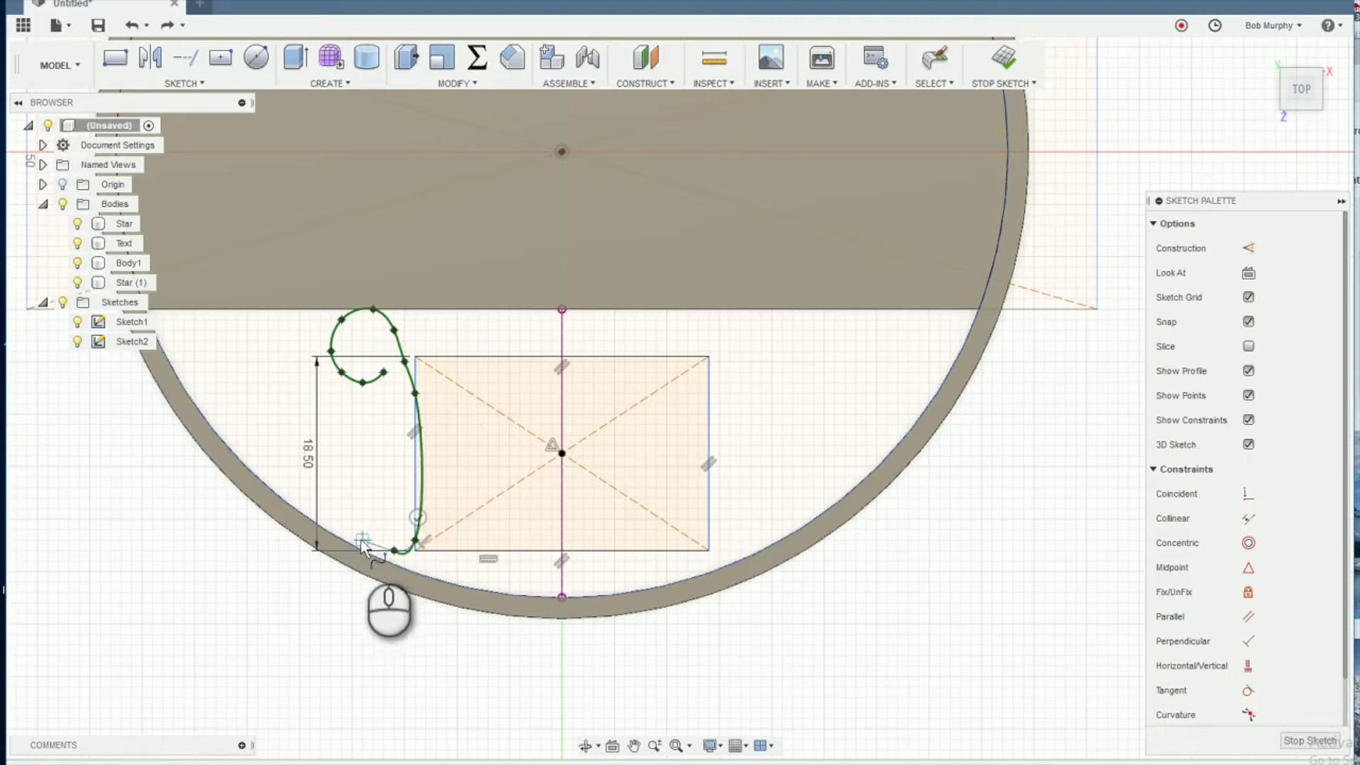
pyautogui.click(362, 540)
pyautogui.click(342, 519)
pyautogui.click(352, 487)
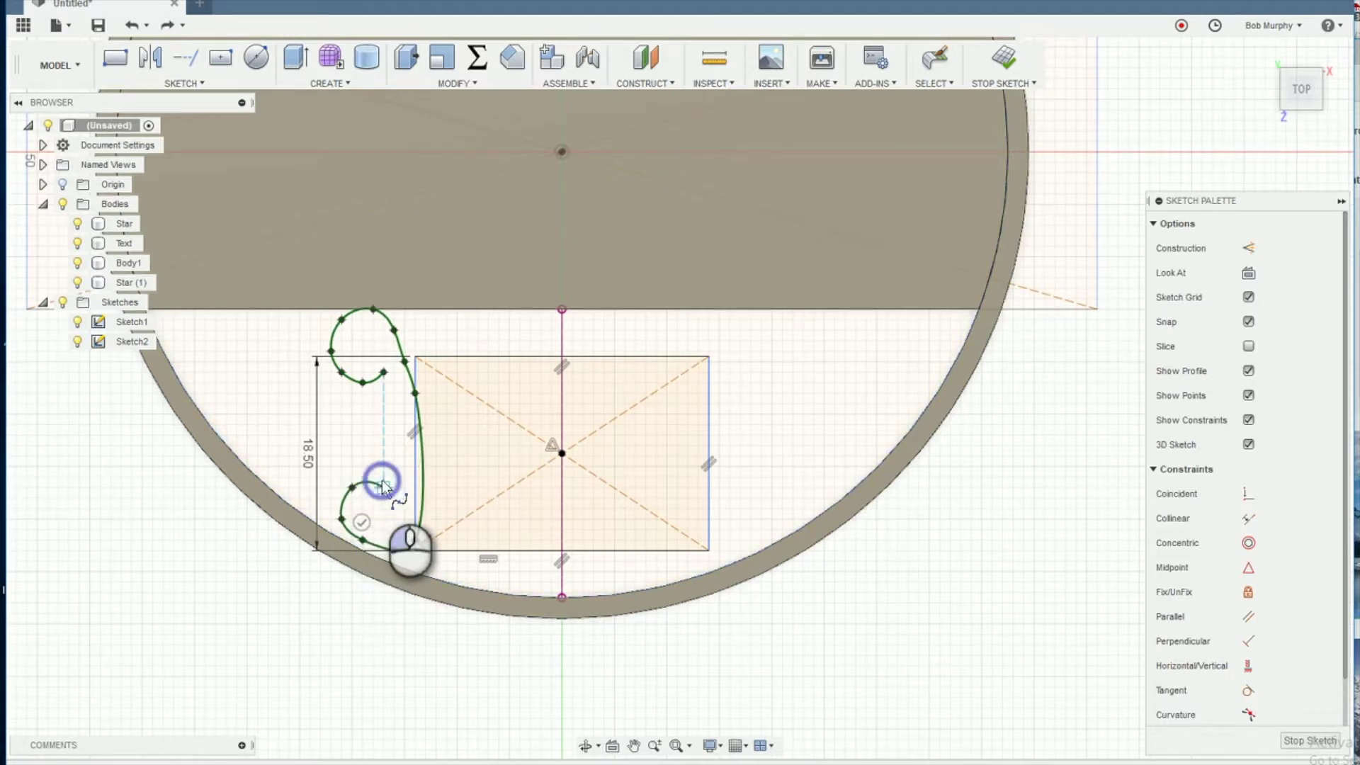
pyautogui.click(394, 508)
pyautogui.press('Escape')
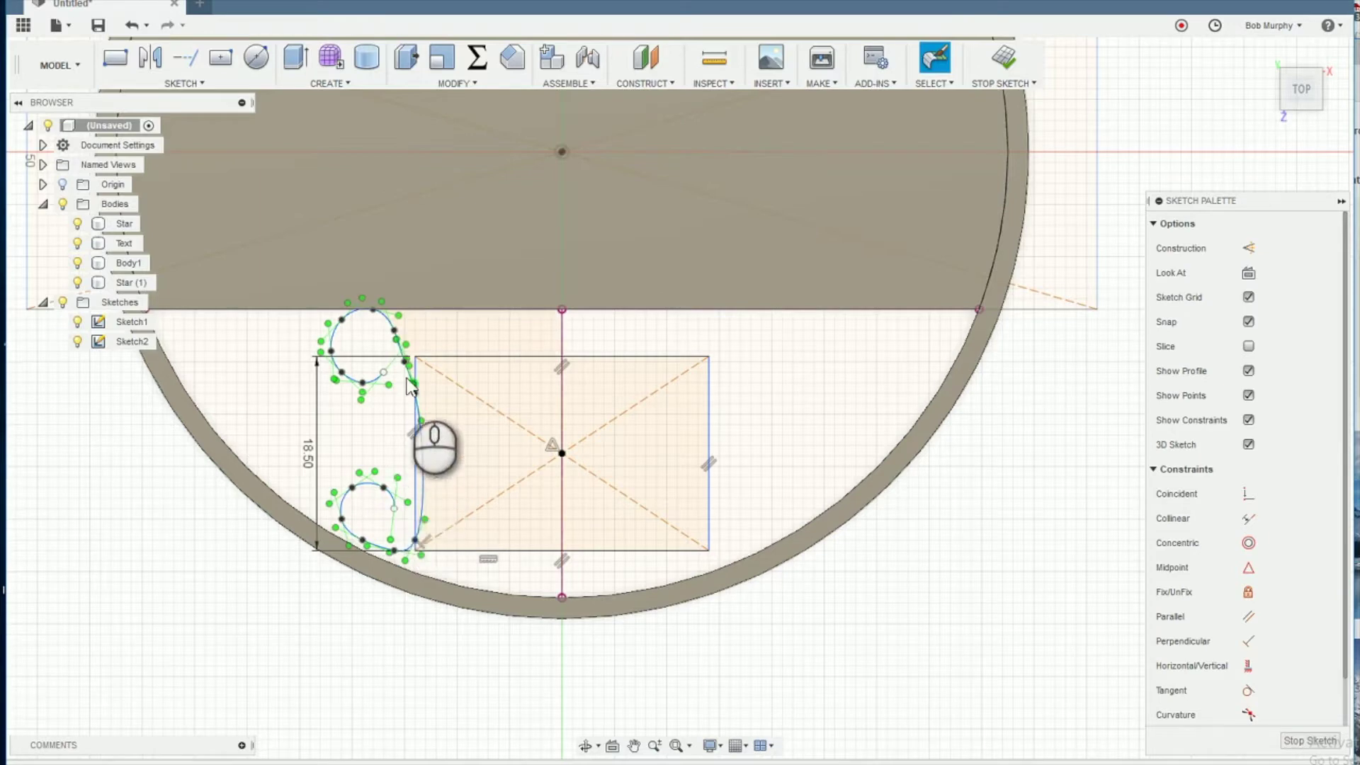
# Adjust the scroll spline's points to round its upper and lower curls and align its middle with the rectangle's left edge
pyautogui.moveTo(394, 330); pyautogui.dragTo(415, 356)
pyautogui.moveTo(415, 539)
pyautogui.mouseDown()
pyautogui.moveTo(418, 508)
pyautogui.moveTo(394, 541)
pyautogui.mouseUp()
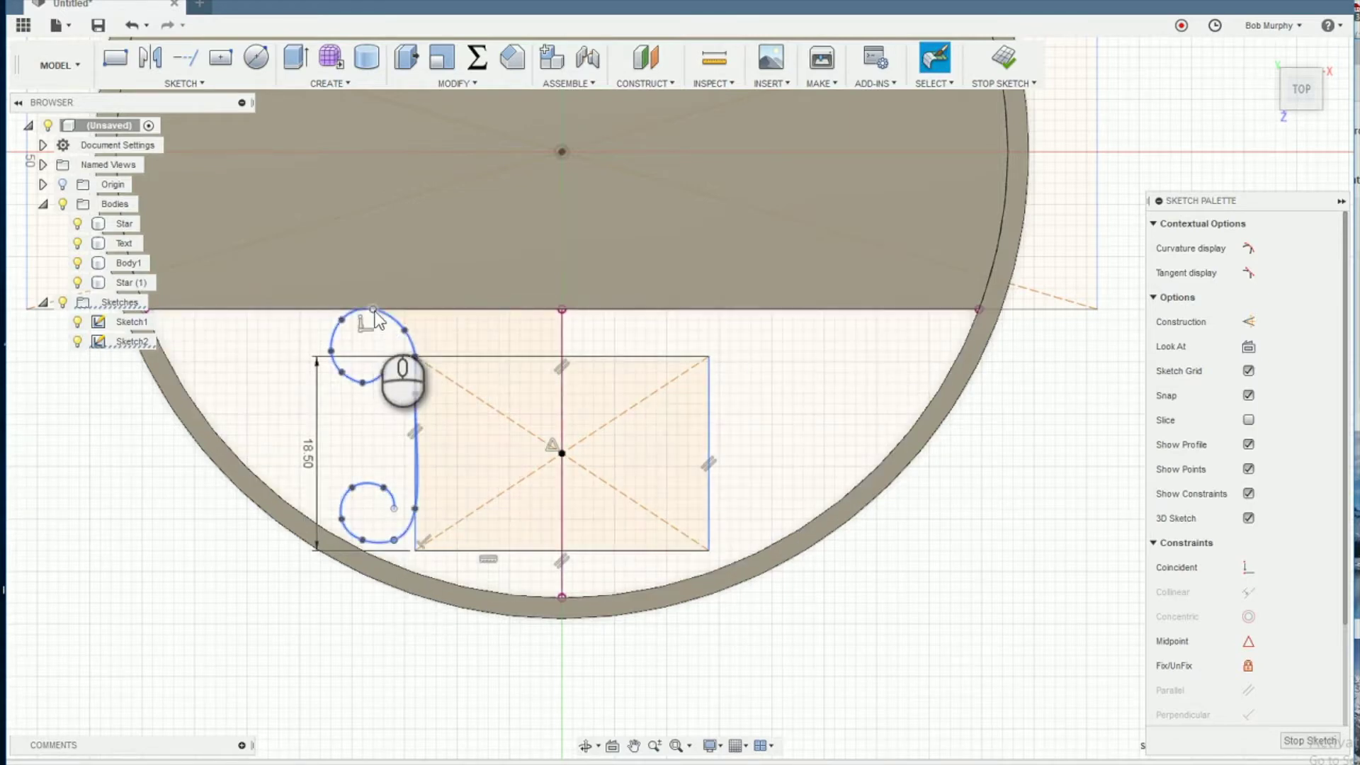
pyautogui.moveTo(372, 311)
pyautogui.mouseDown()
pyautogui.moveTo(379, 325)
pyautogui.moveTo(350, 325)
pyautogui.mouseUp()
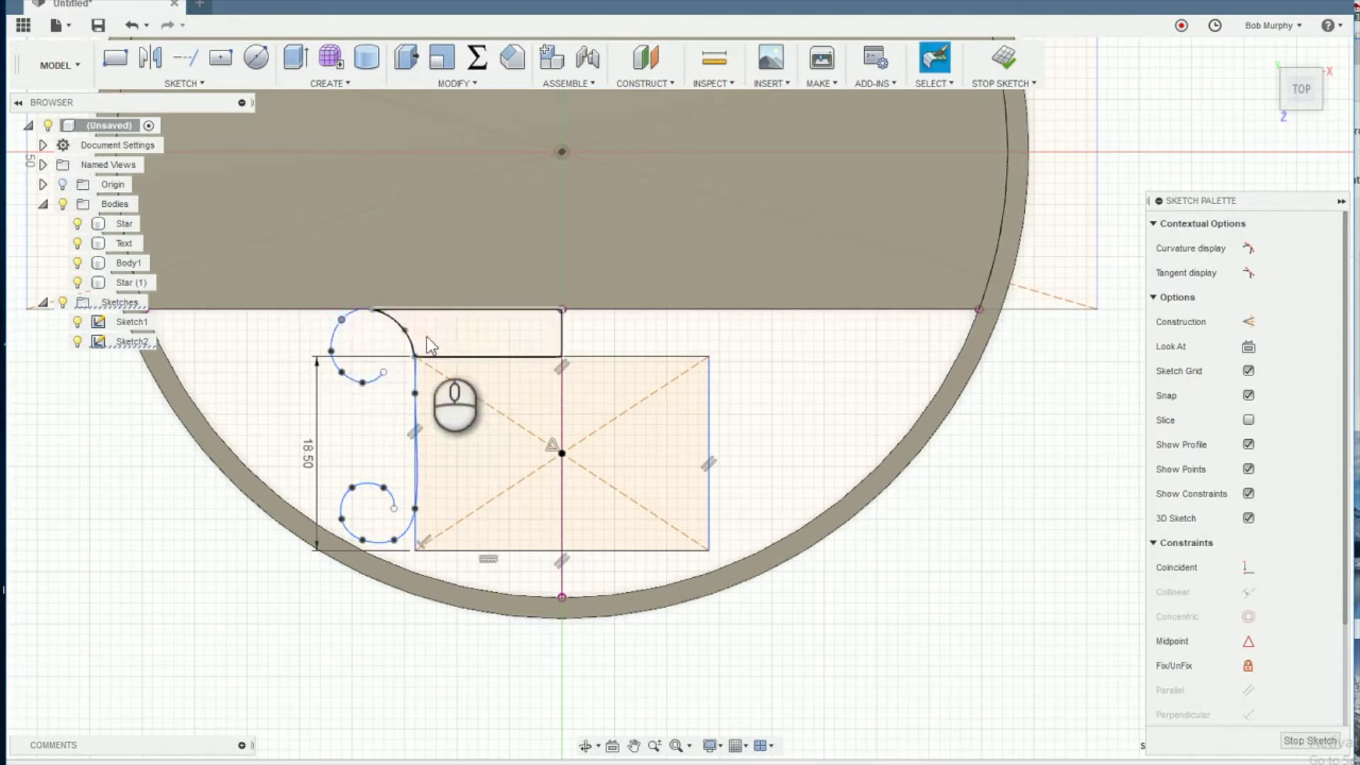
# Create a circular pipe with a 1.00 mm section along the scroll spline as a new body
pyautogui.click(329, 82)
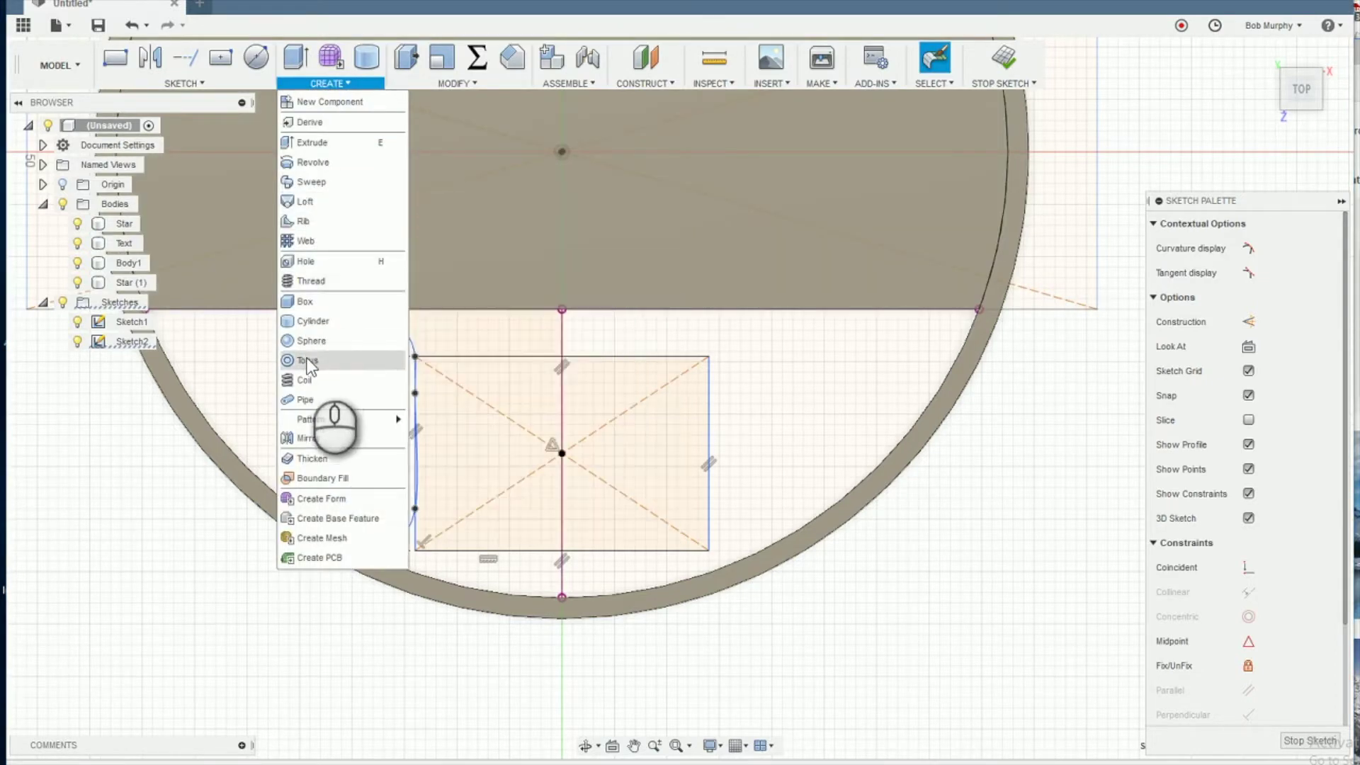
pyautogui.click(304, 399)
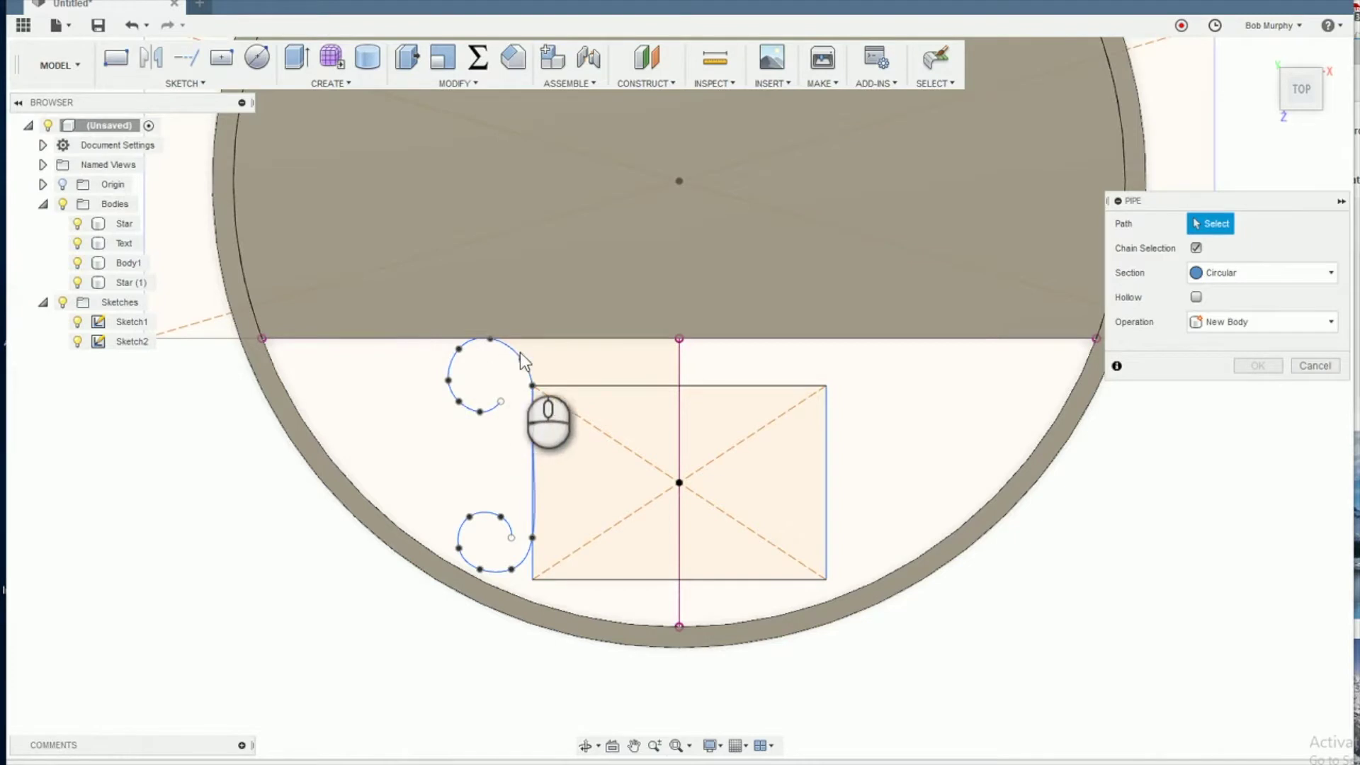
pyautogui.click(533, 384)
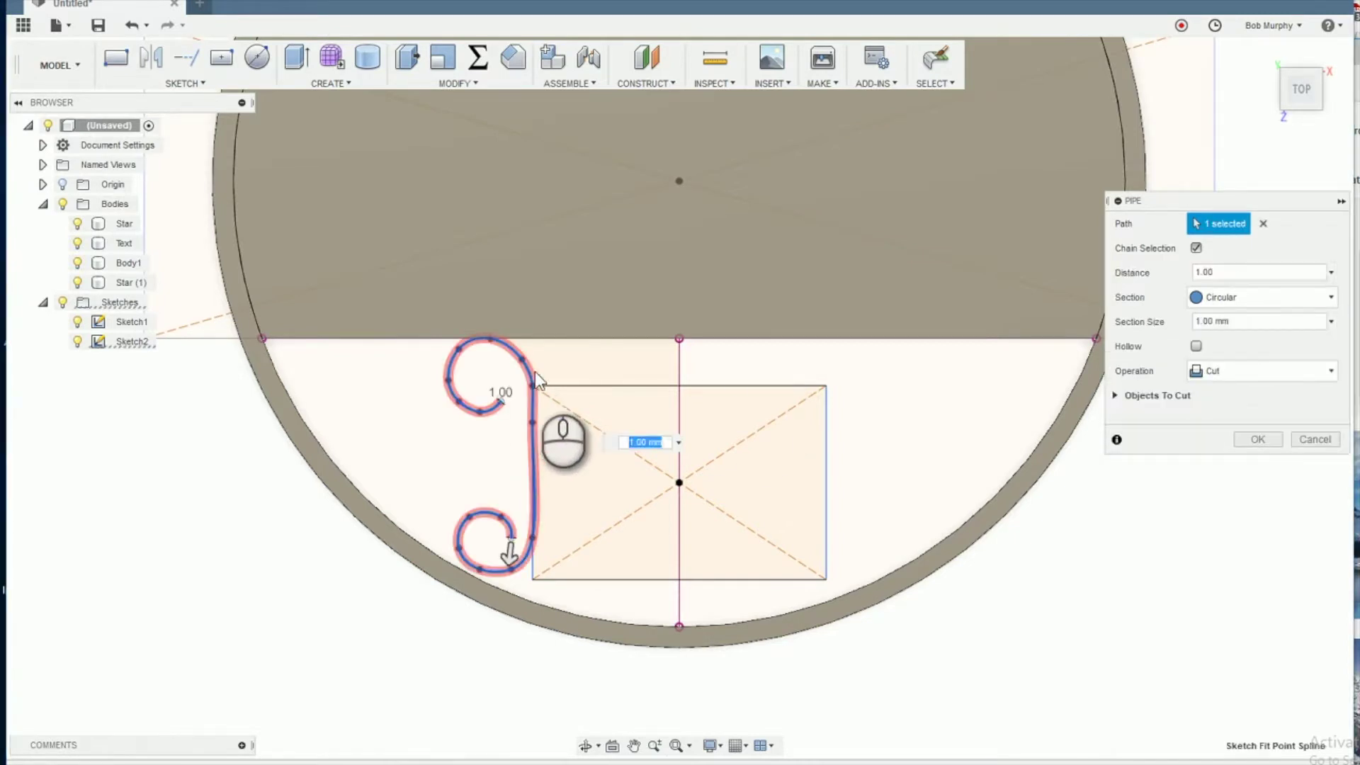
pyautogui.click(1331, 371)
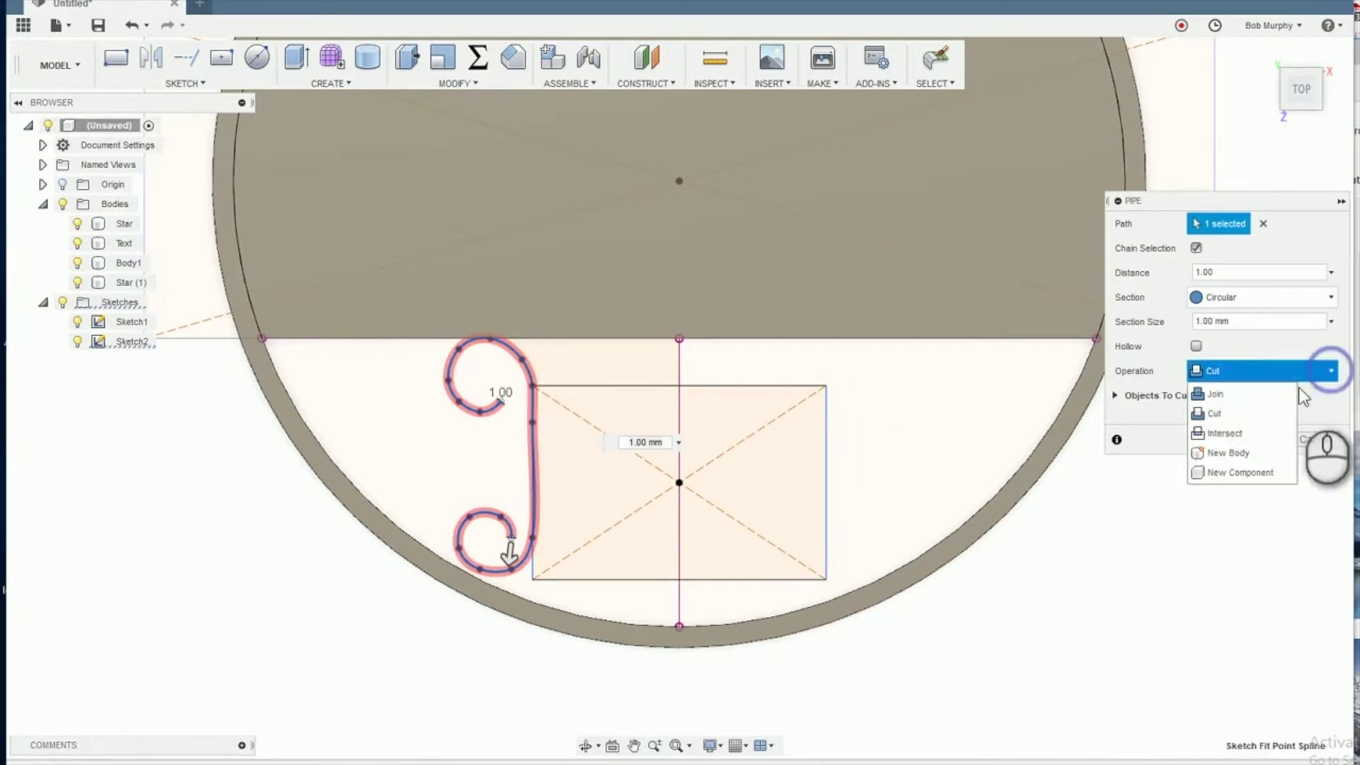
pyautogui.click(1247, 448)
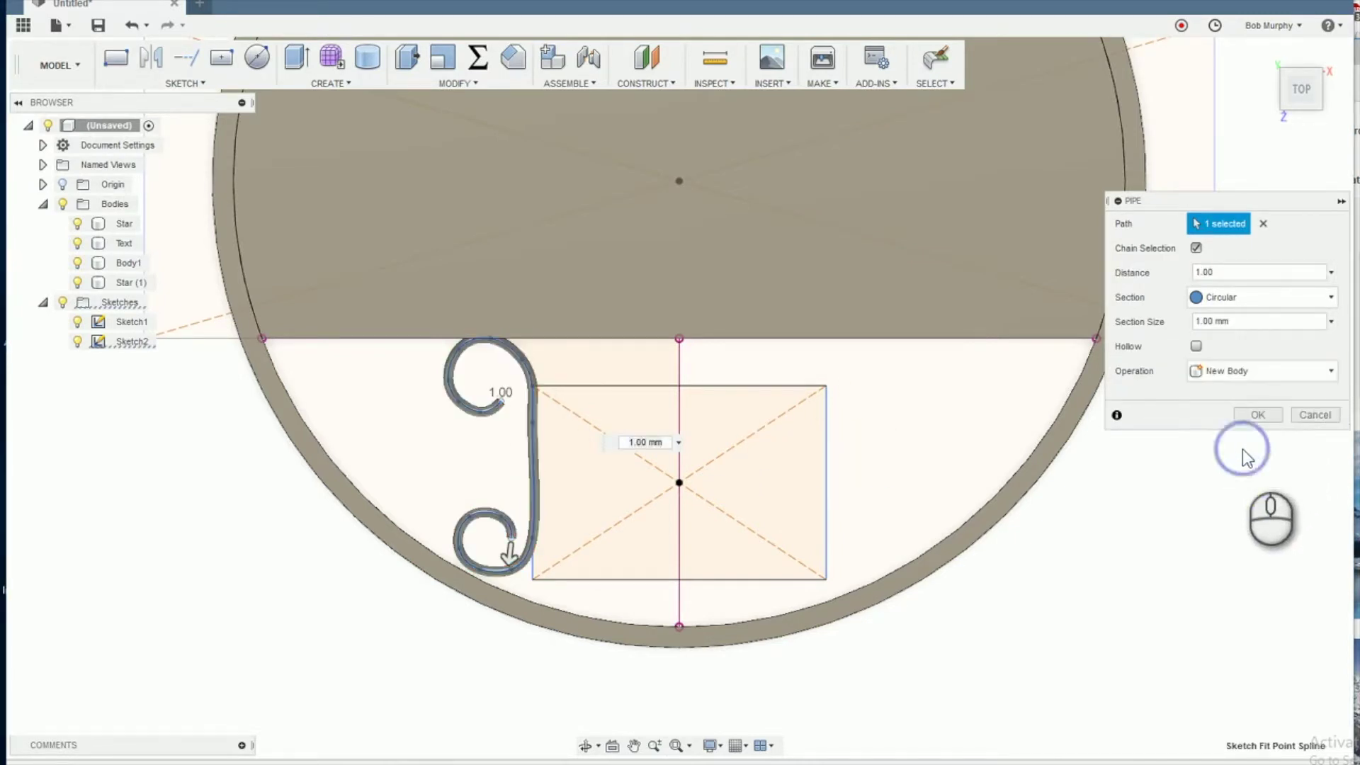
# Move the scroll pipe body 0.462 mm in X and -0.706 mm in Y
pyautogui.rightClick(528, 375)
pyautogui.click(479, 396)
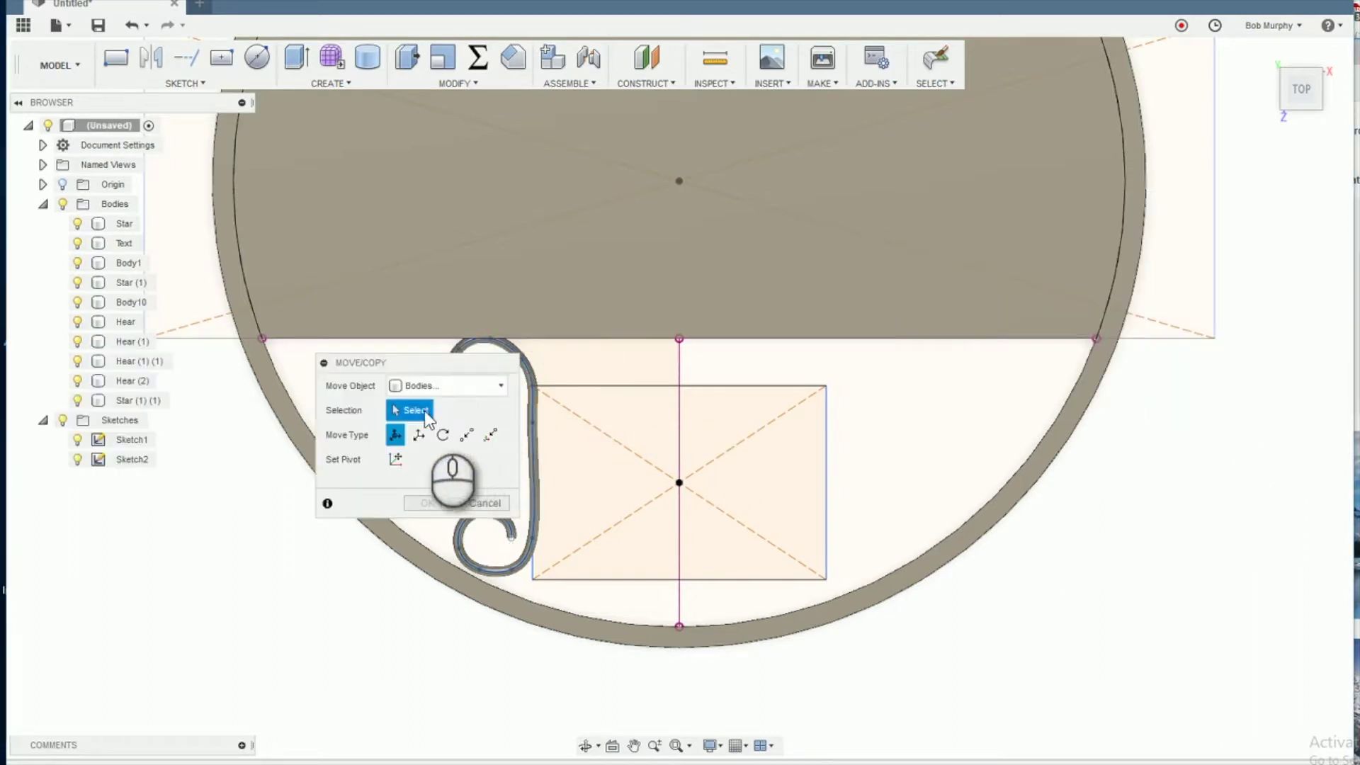
pyautogui.click(531, 391)
pyautogui.click(530, 425)
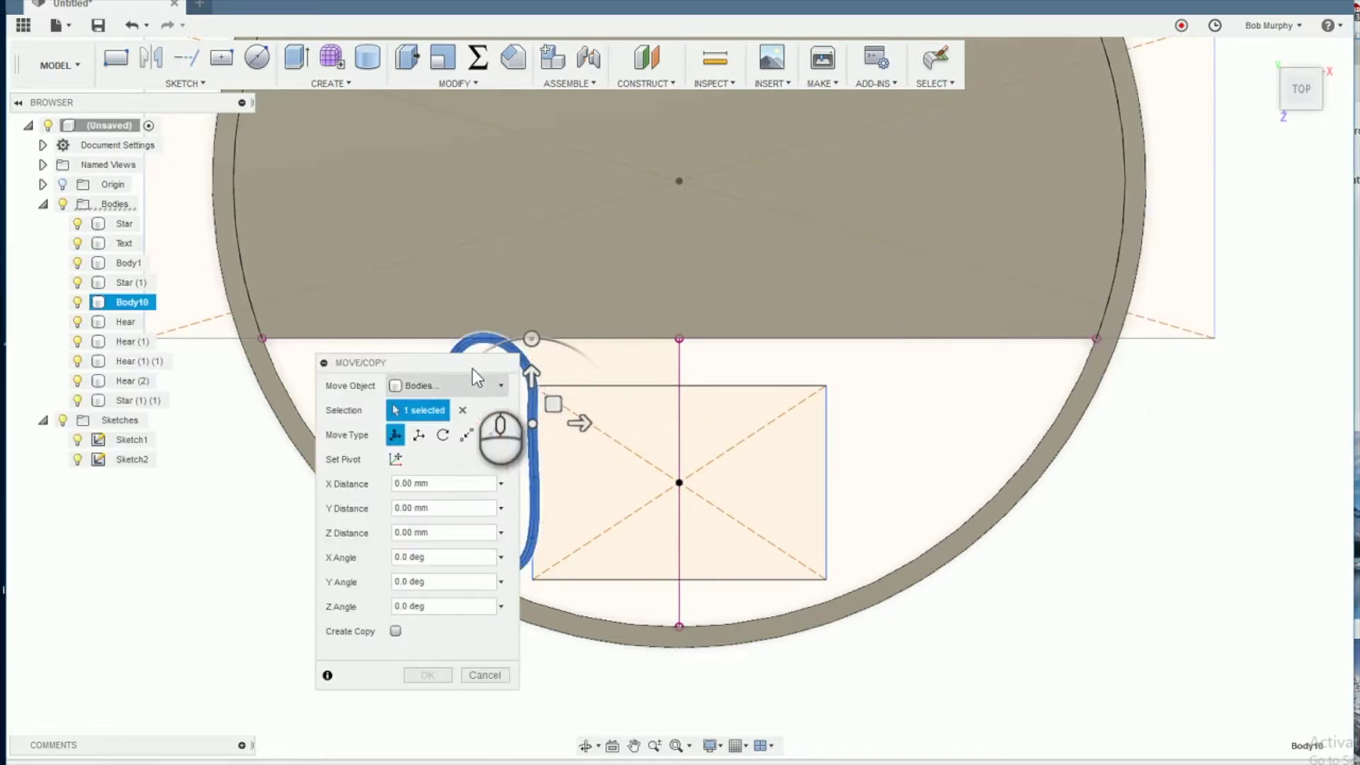
pyautogui.moveTo(474, 368); pyautogui.dragTo(970, 360)
pyautogui.moveTo(555, 405); pyautogui.dragTo(562, 414)
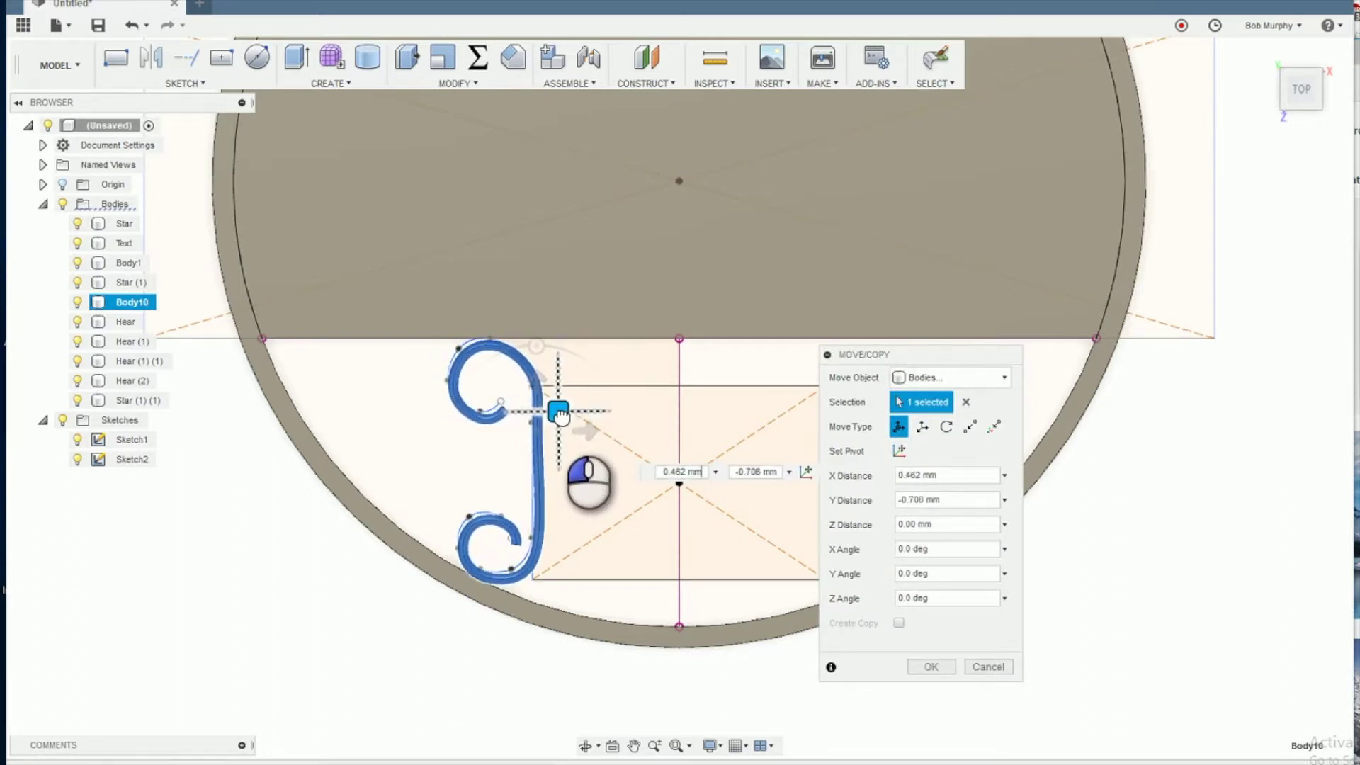
pyautogui.click(931, 667)
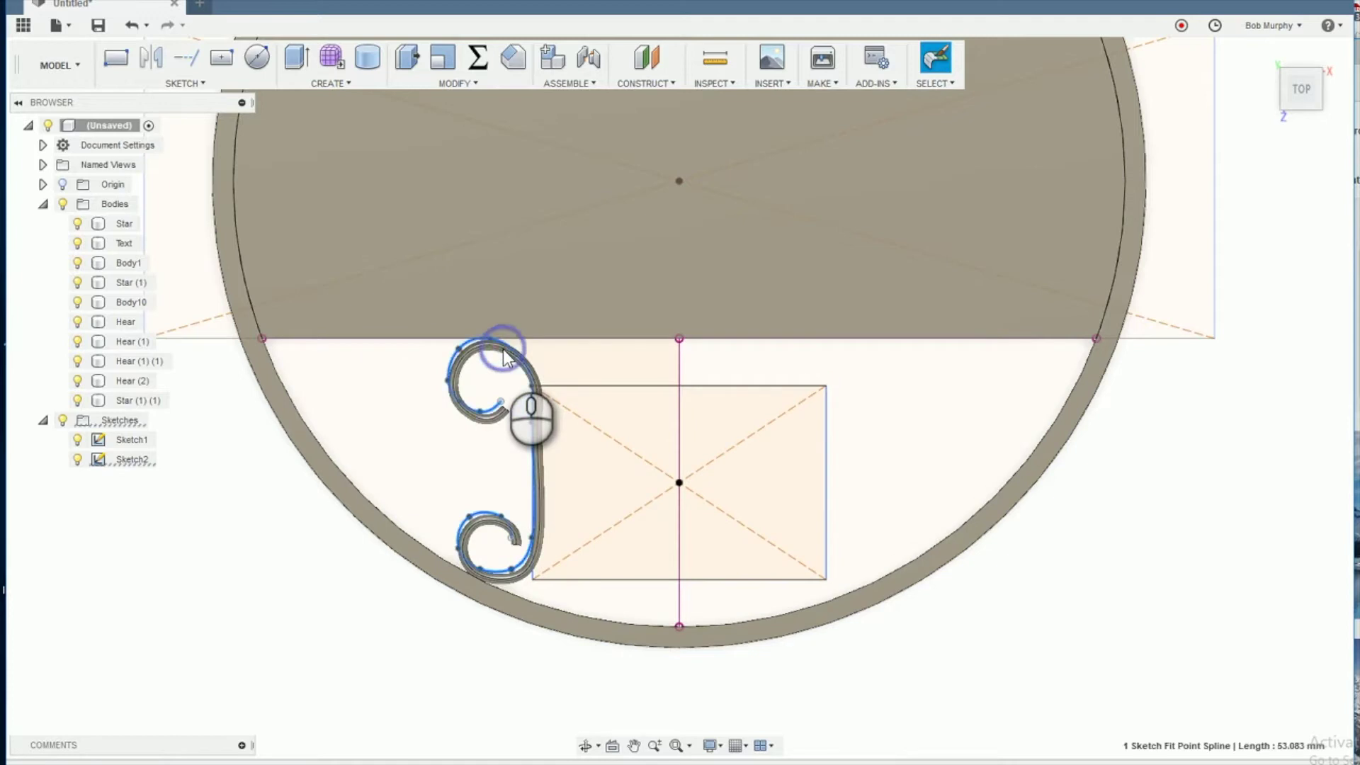
# Scale the scroll spline by a factor of 1.101 about its point on the rectangle's left edge and readjust its upper points
pyautogui.rightClick(506, 358)
pyautogui.click(456, 83)
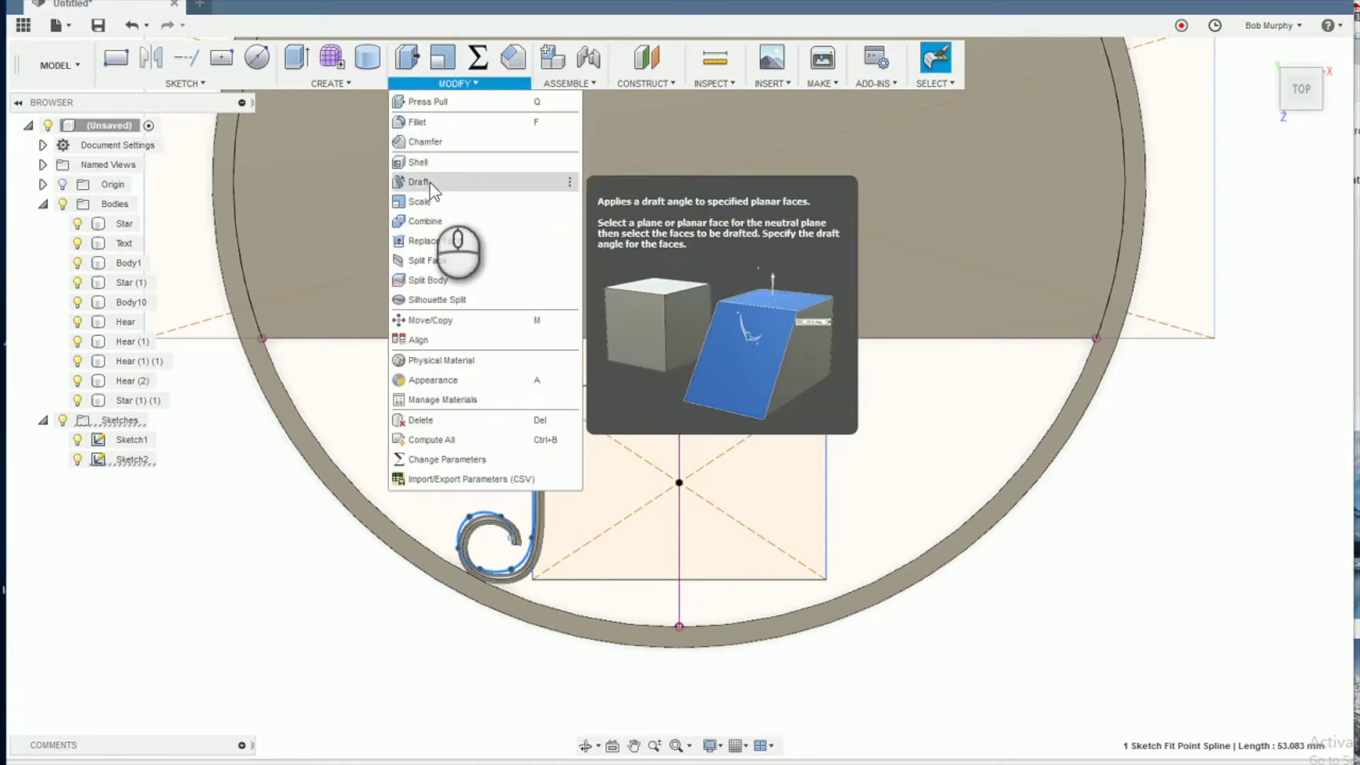
pyautogui.click(422, 201)
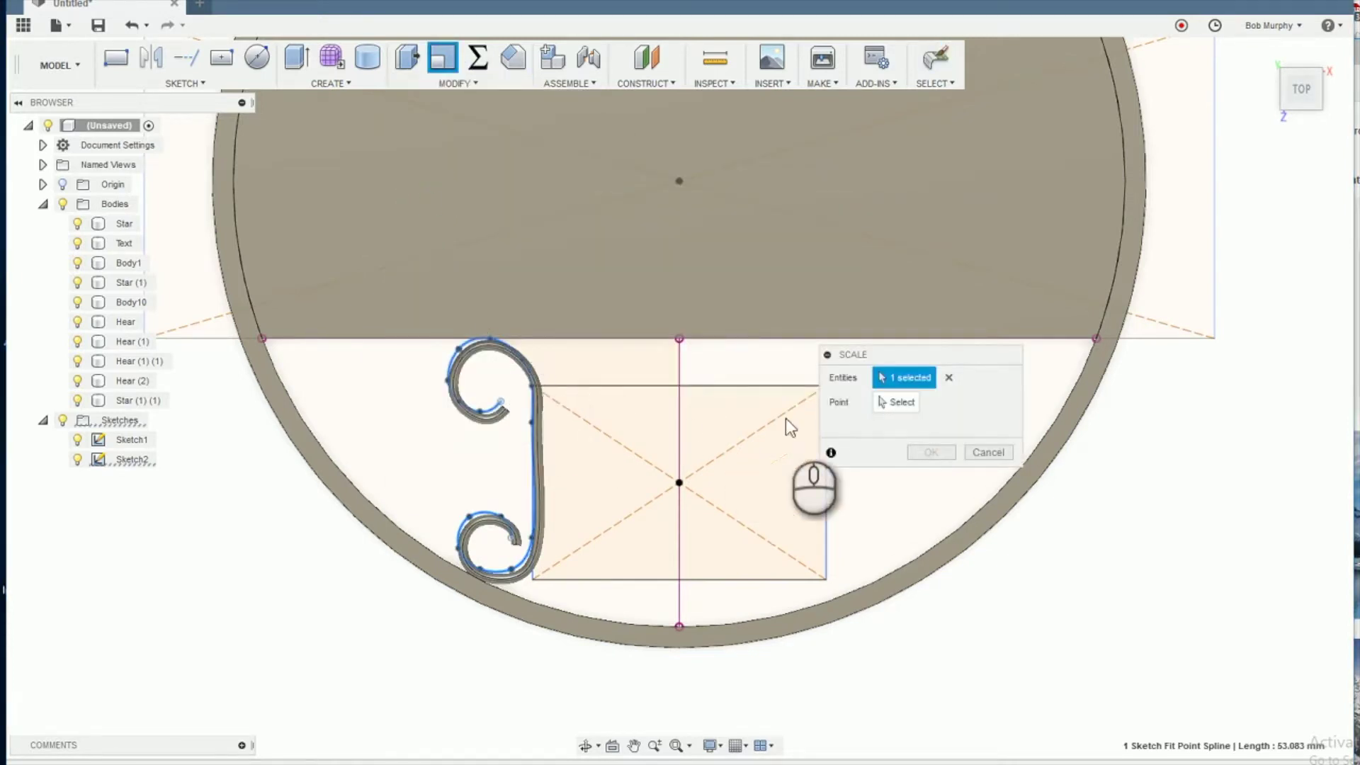
pyautogui.click(534, 424)
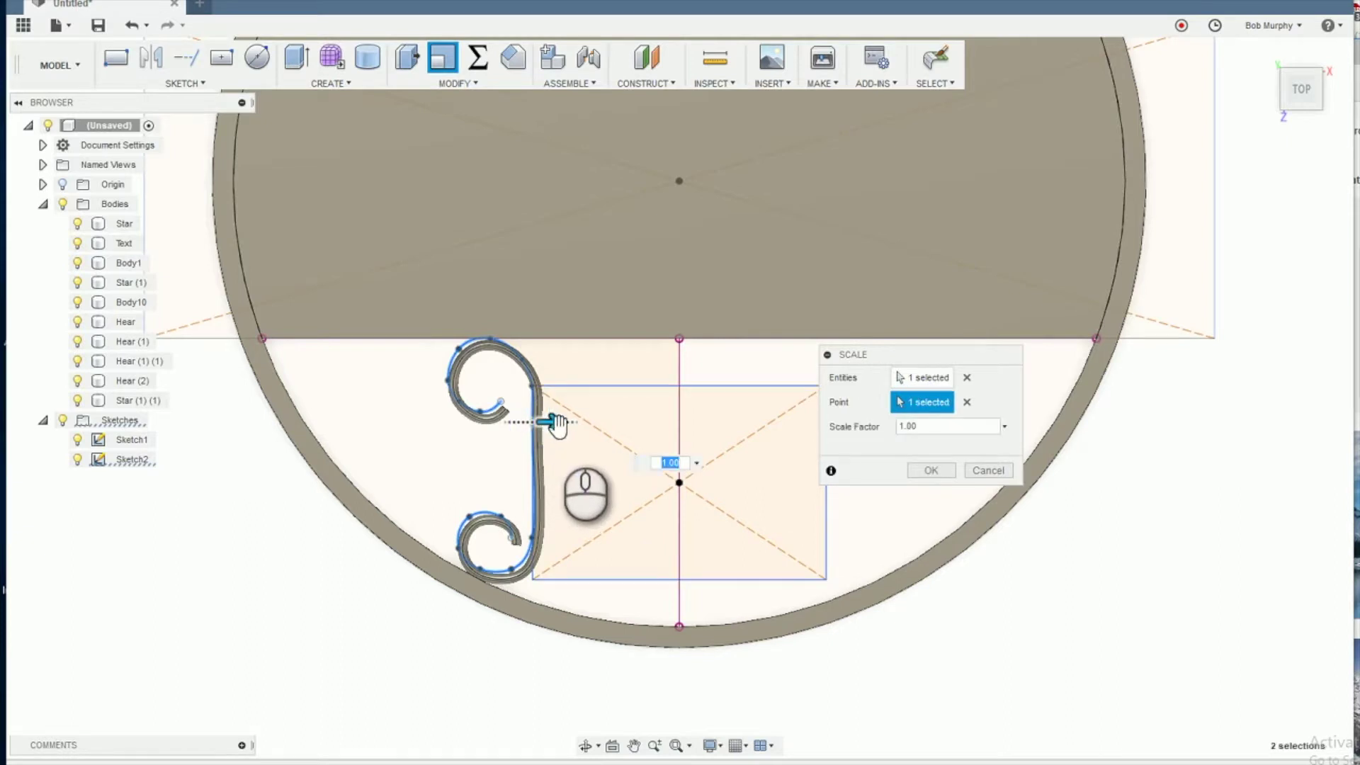
pyautogui.moveTo(559, 432); pyautogui.dragTo(571, 437)
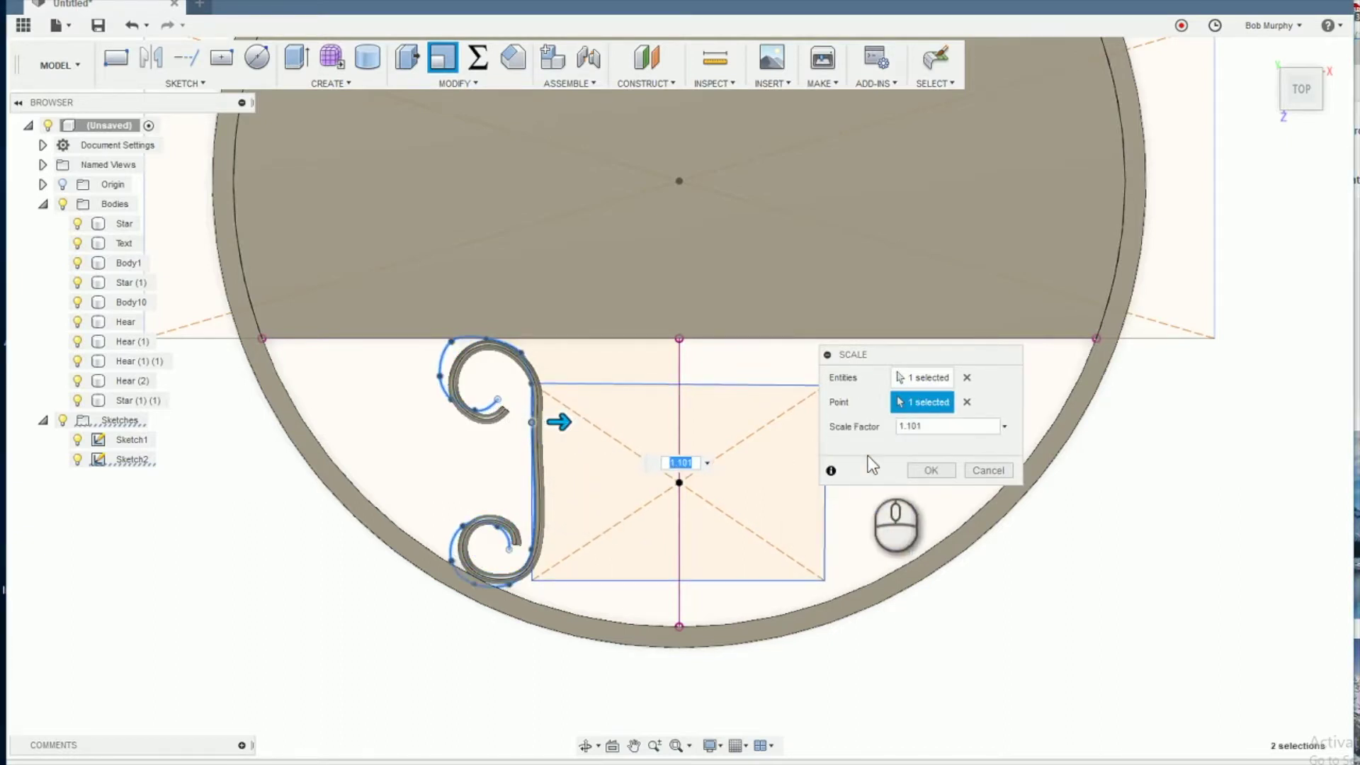
pyautogui.click(917, 466)
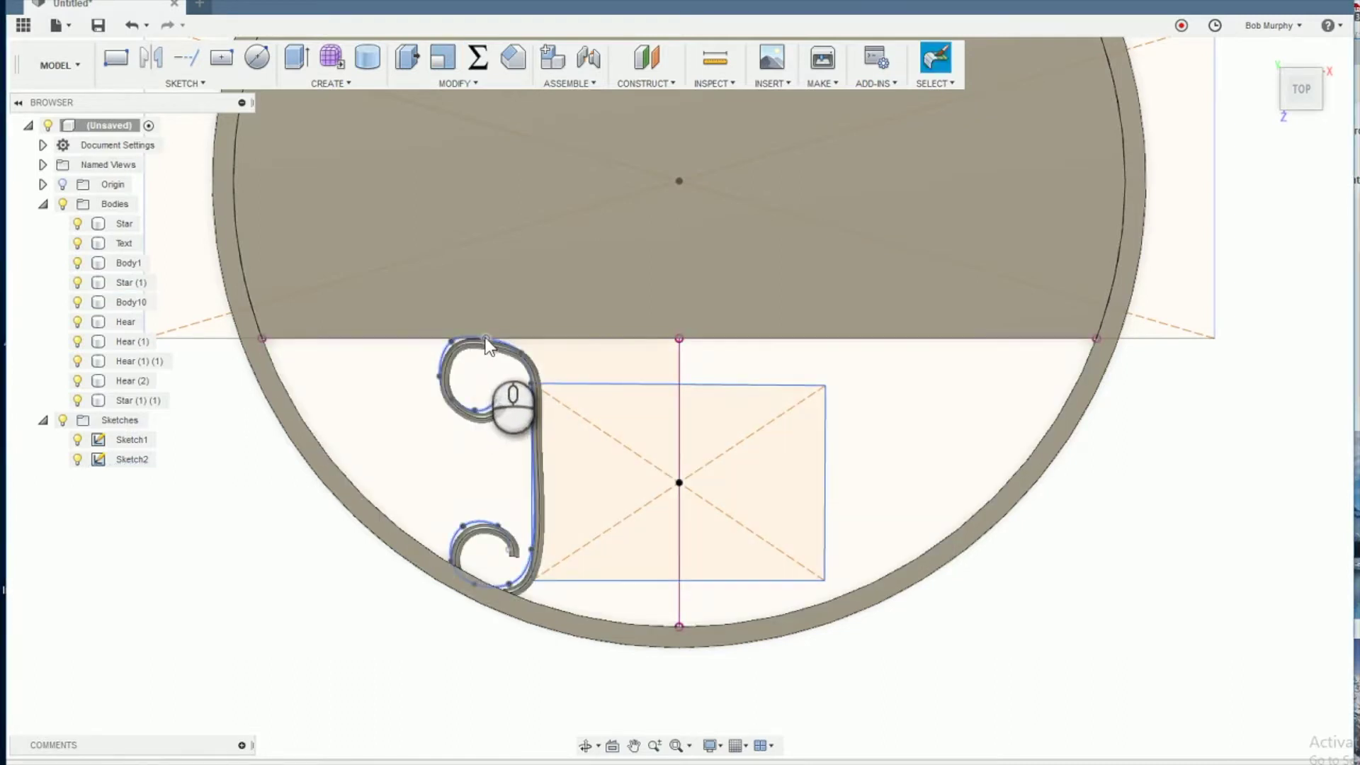
pyautogui.moveTo(486, 339); pyautogui.dragTo(504, 339)
pyautogui.moveTo(532, 384); pyautogui.dragTo(526, 385)
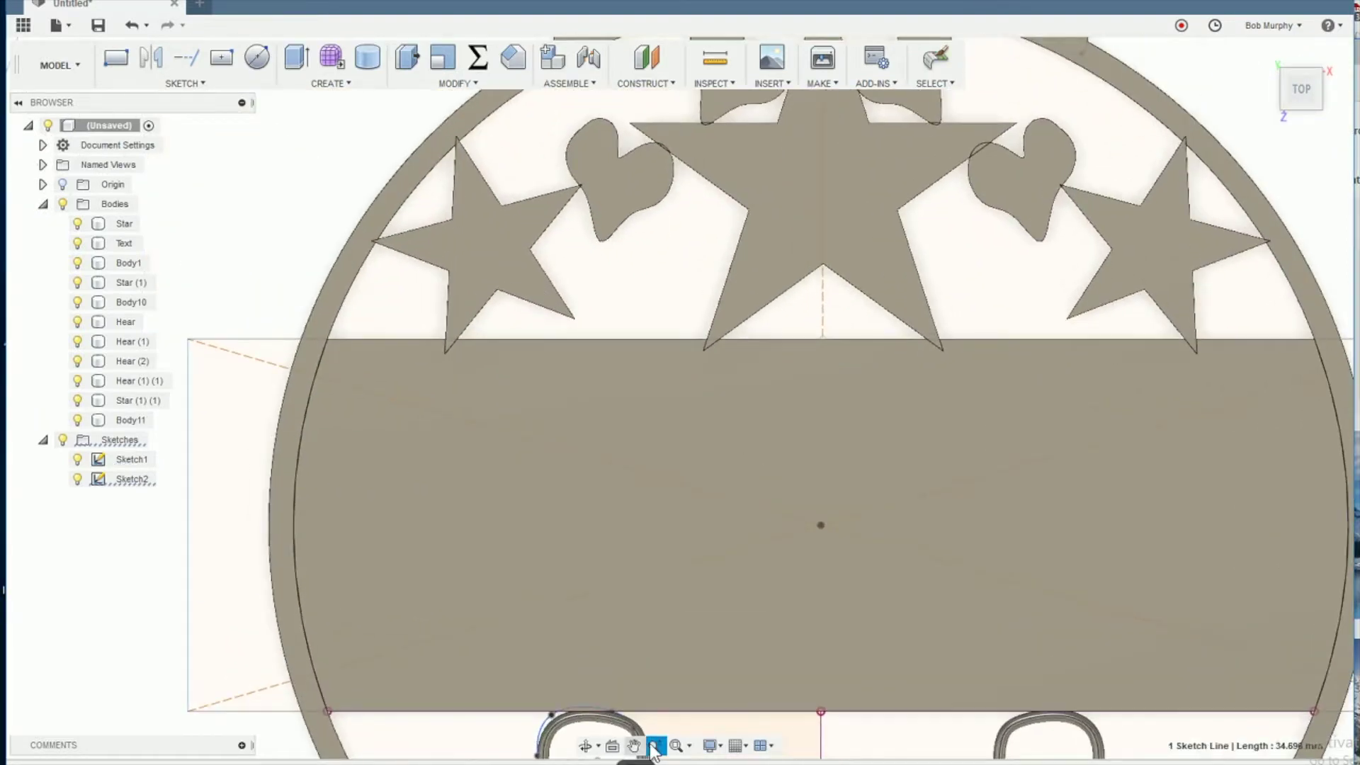
# Extrude both halves of the lower rectangle between the two scrolls by 2 mm
pyautogui.click(635, 746)
pyautogui.moveTo(815, 705); pyautogui.dragTo(756, 312)
pyautogui.press('Escape')
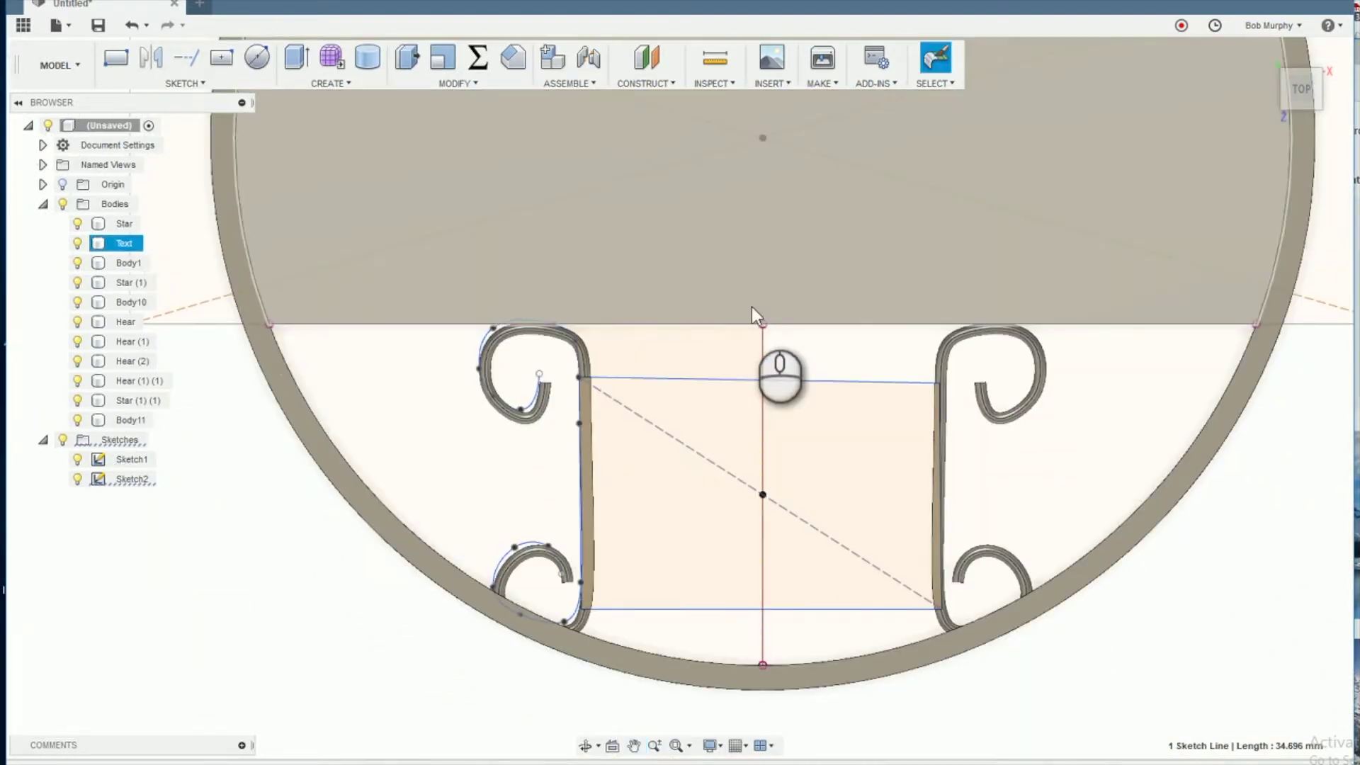
pyautogui.press('e')
pyautogui.click(656, 394)
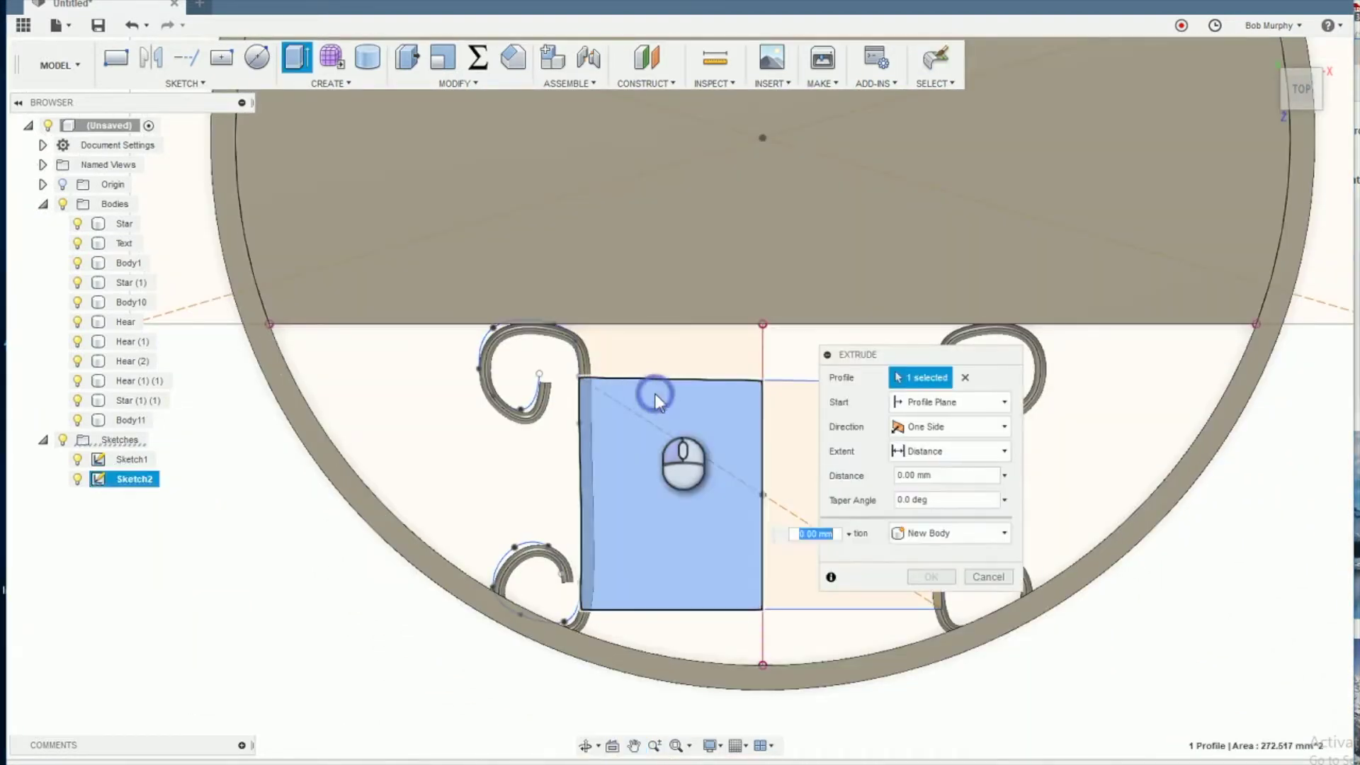
pyautogui.click(798, 398)
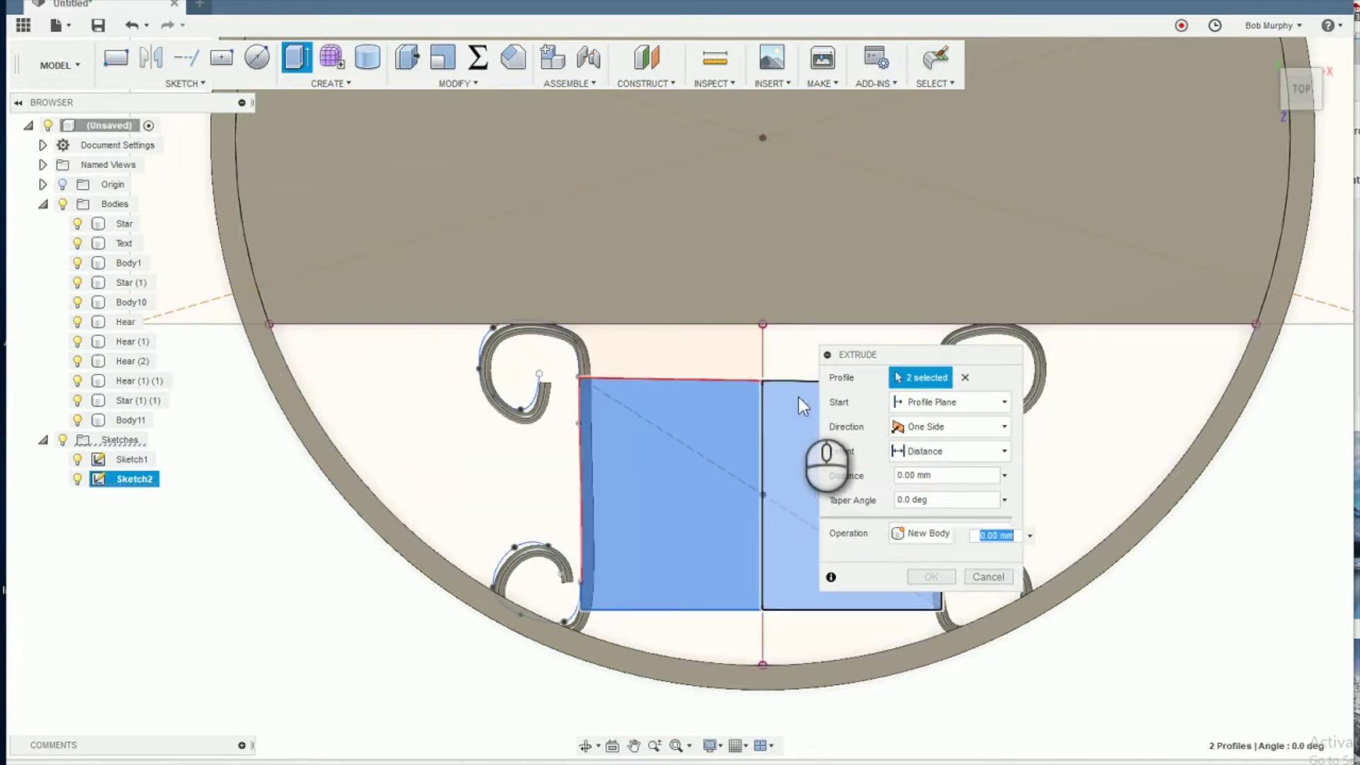
pyautogui.write('2')
pyautogui.press('Return')
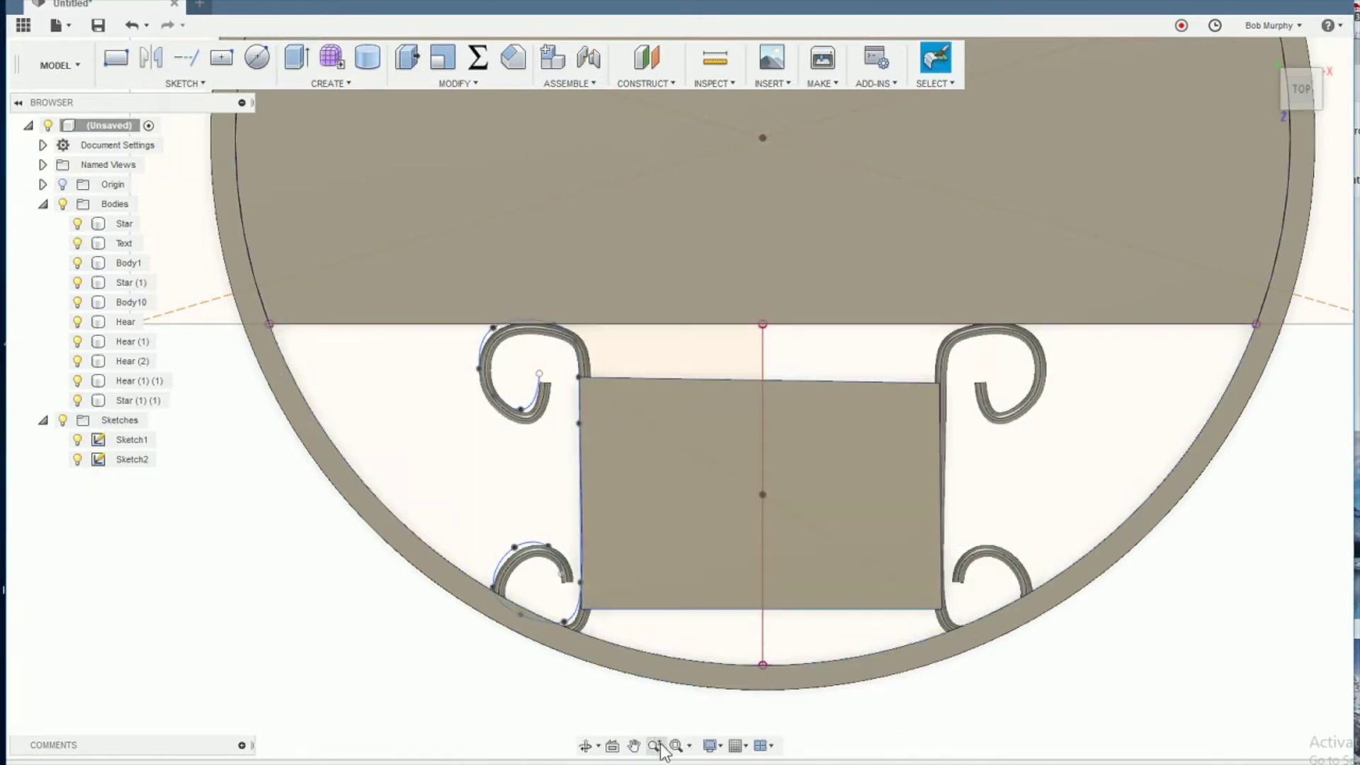
# Create a copy of the small right-hand star body, moved 21.71 mm in X and 54.974 mm in Z
pyautogui.click(802, 631)
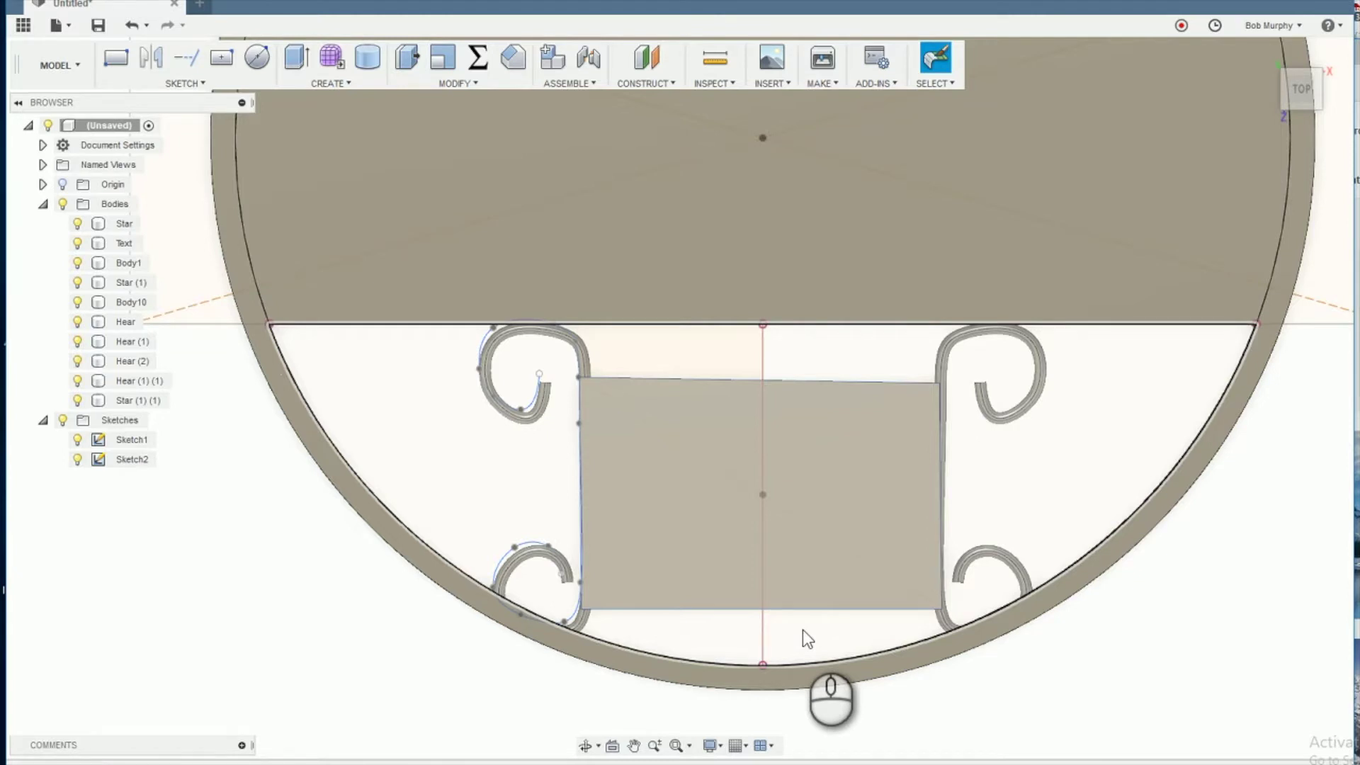
pyautogui.scroll(-5, 803, 631)
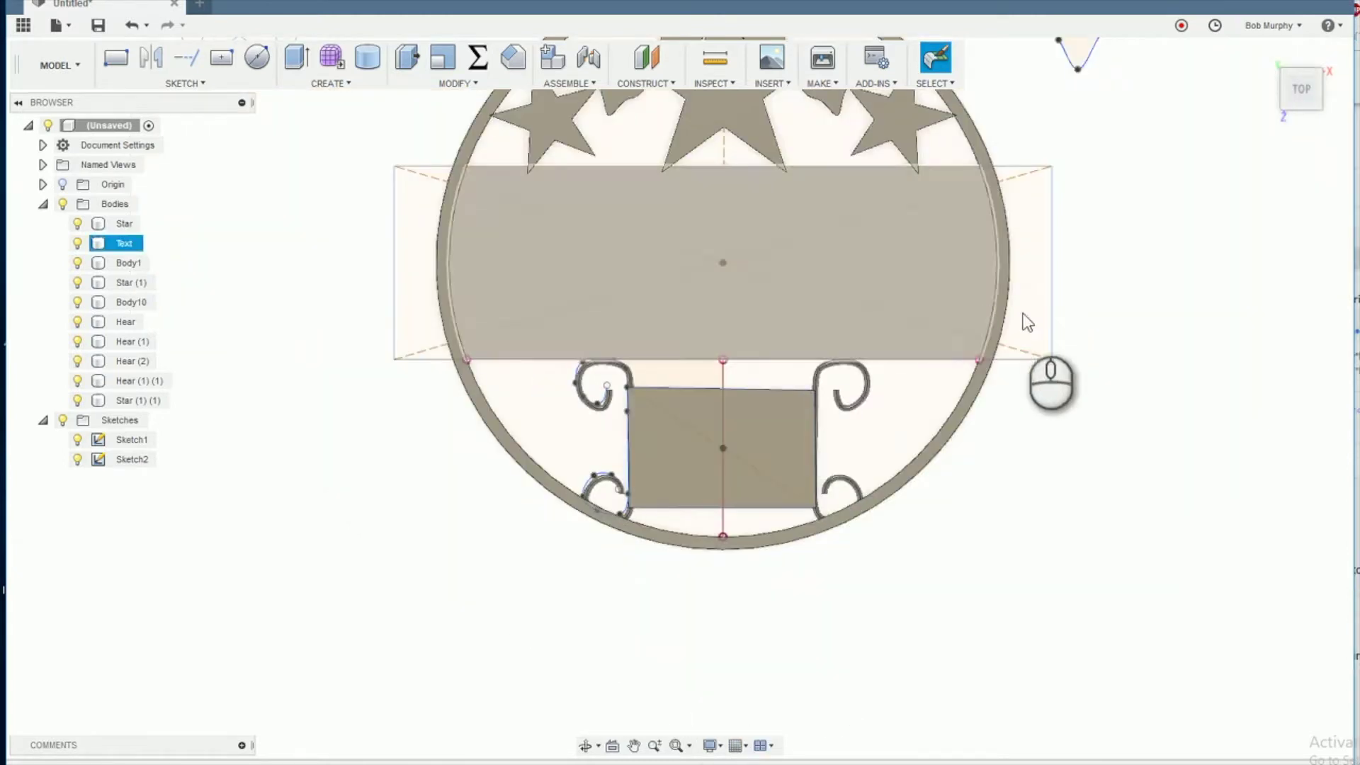
pyautogui.click(632, 748)
pyautogui.moveTo(800, 553); pyautogui.dragTo(809, 757)
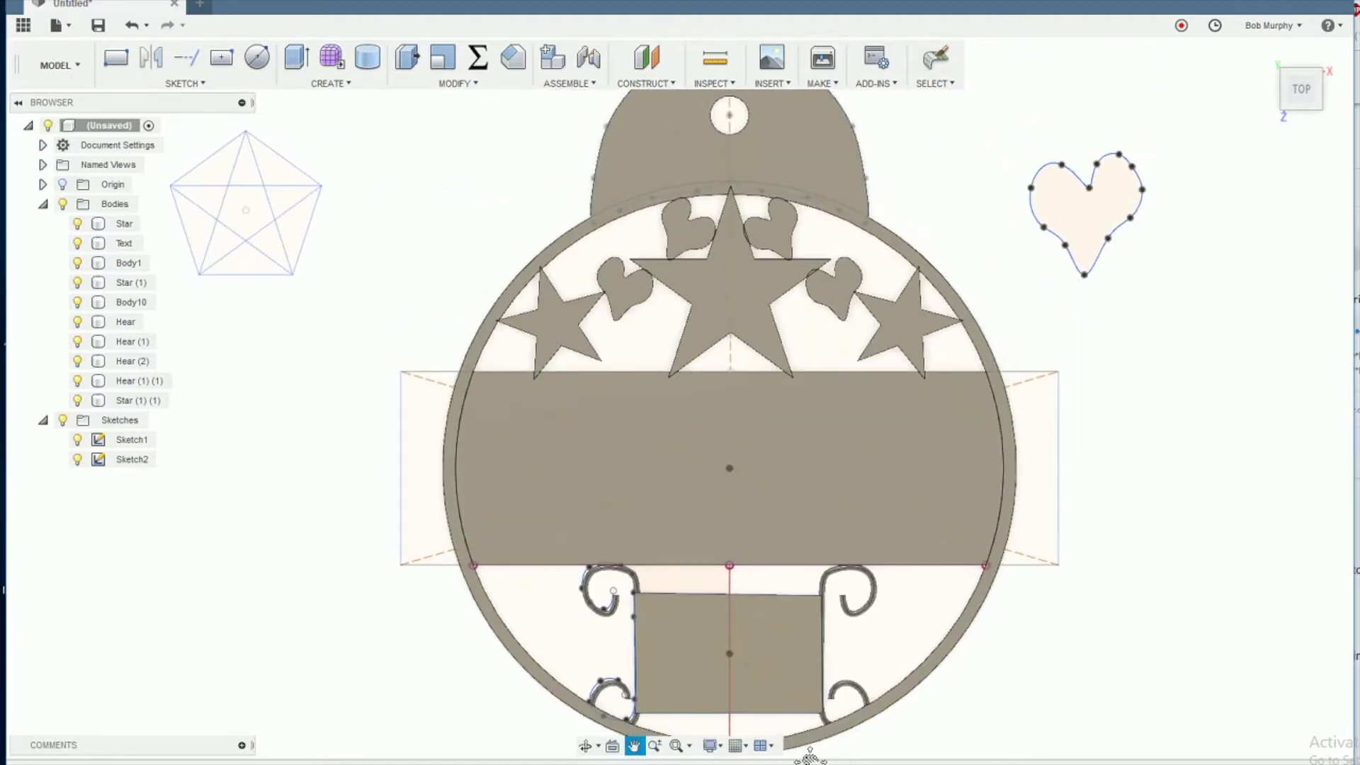
pyautogui.press('Escape')
pyautogui.click(871, 325)
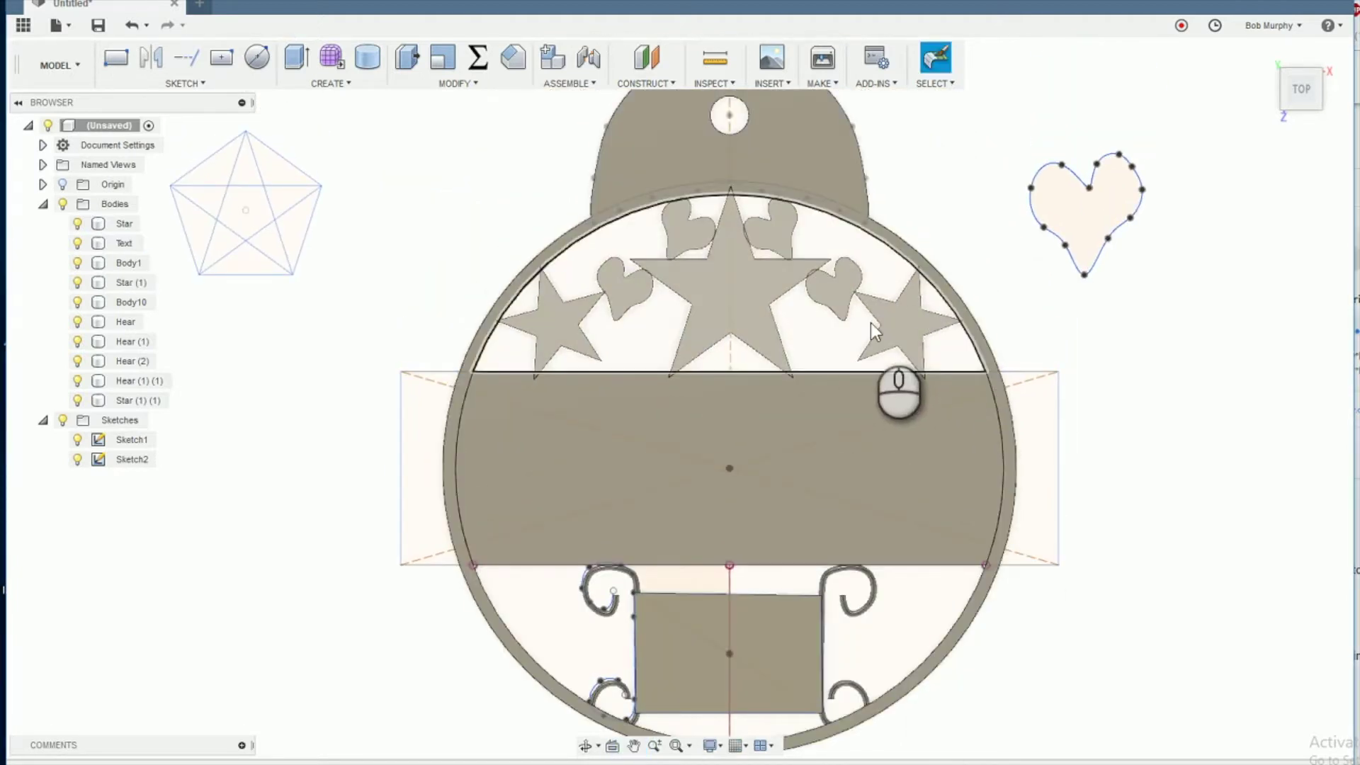
pyautogui.click(901, 328)
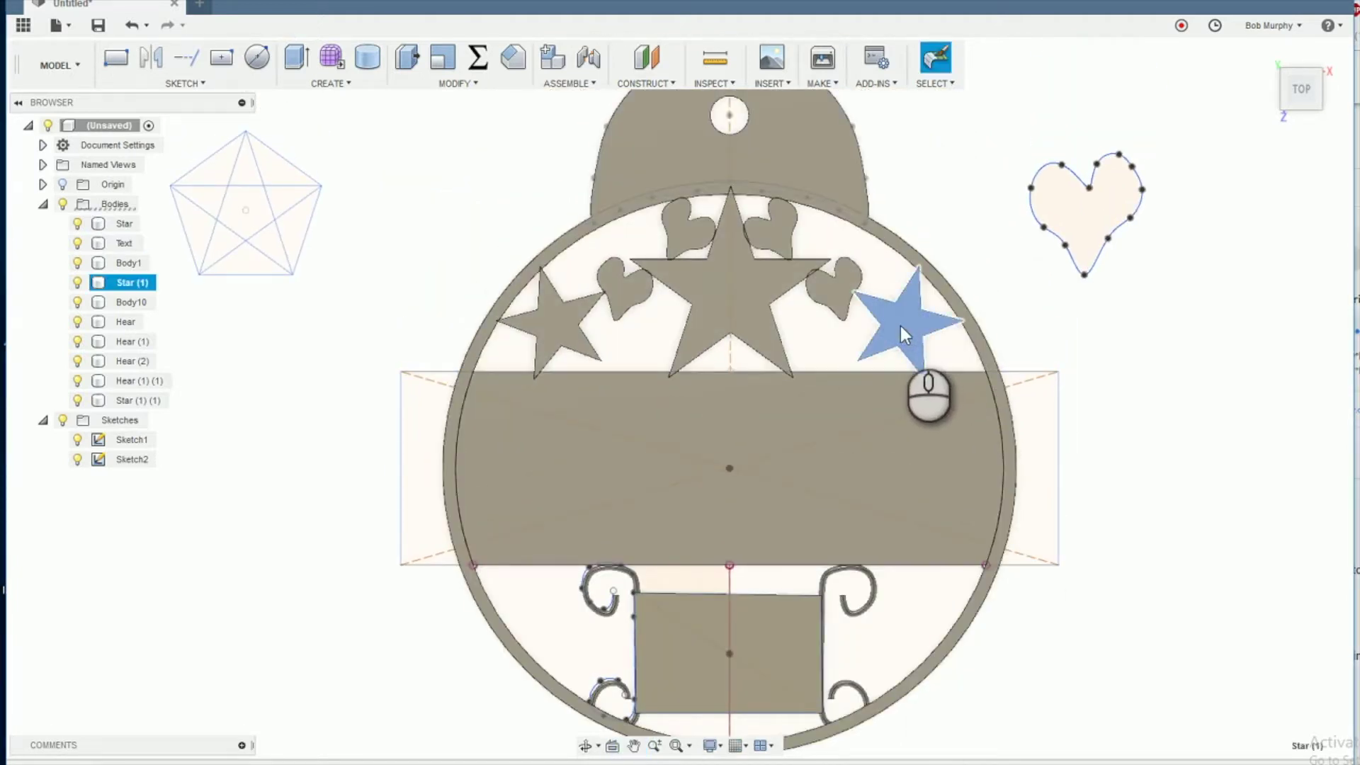
pyautogui.rightClick(121, 283)
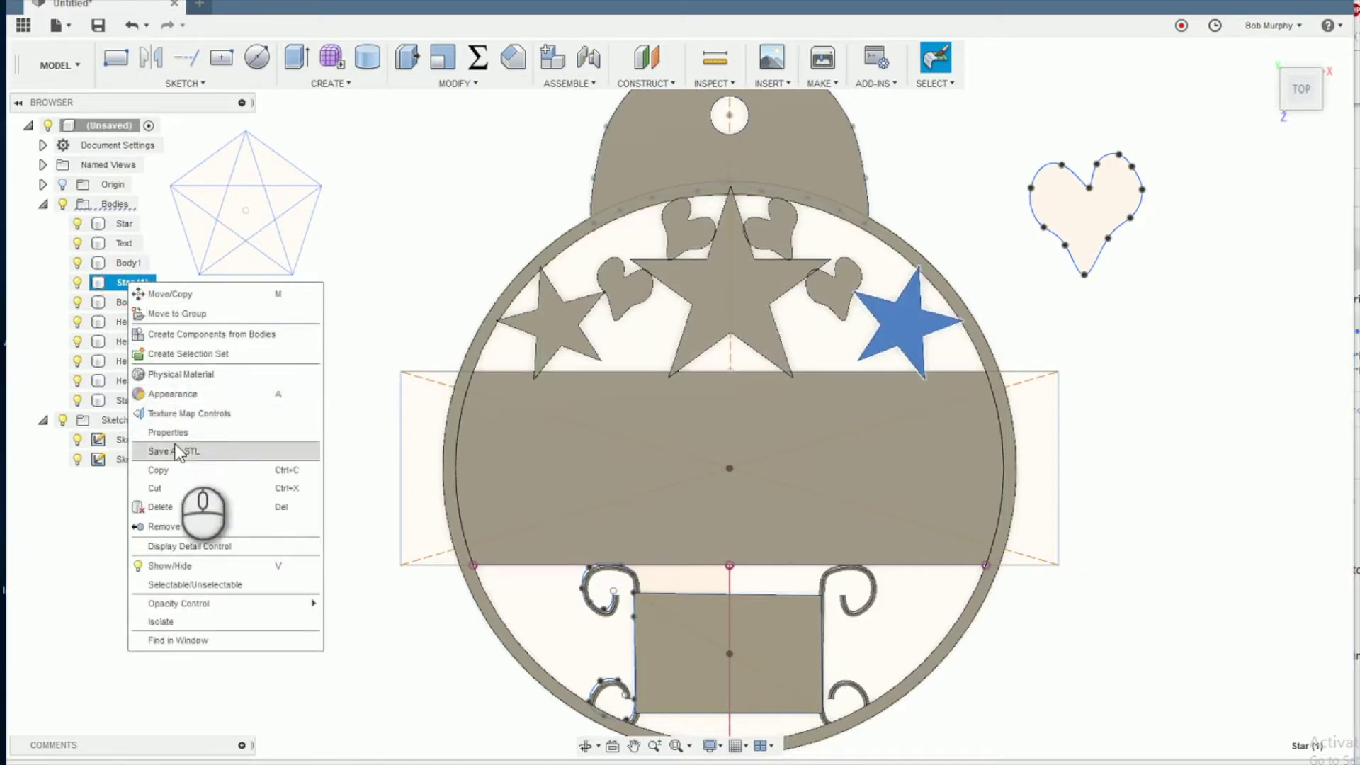
pyautogui.click(171, 294)
pyautogui.click(899, 623)
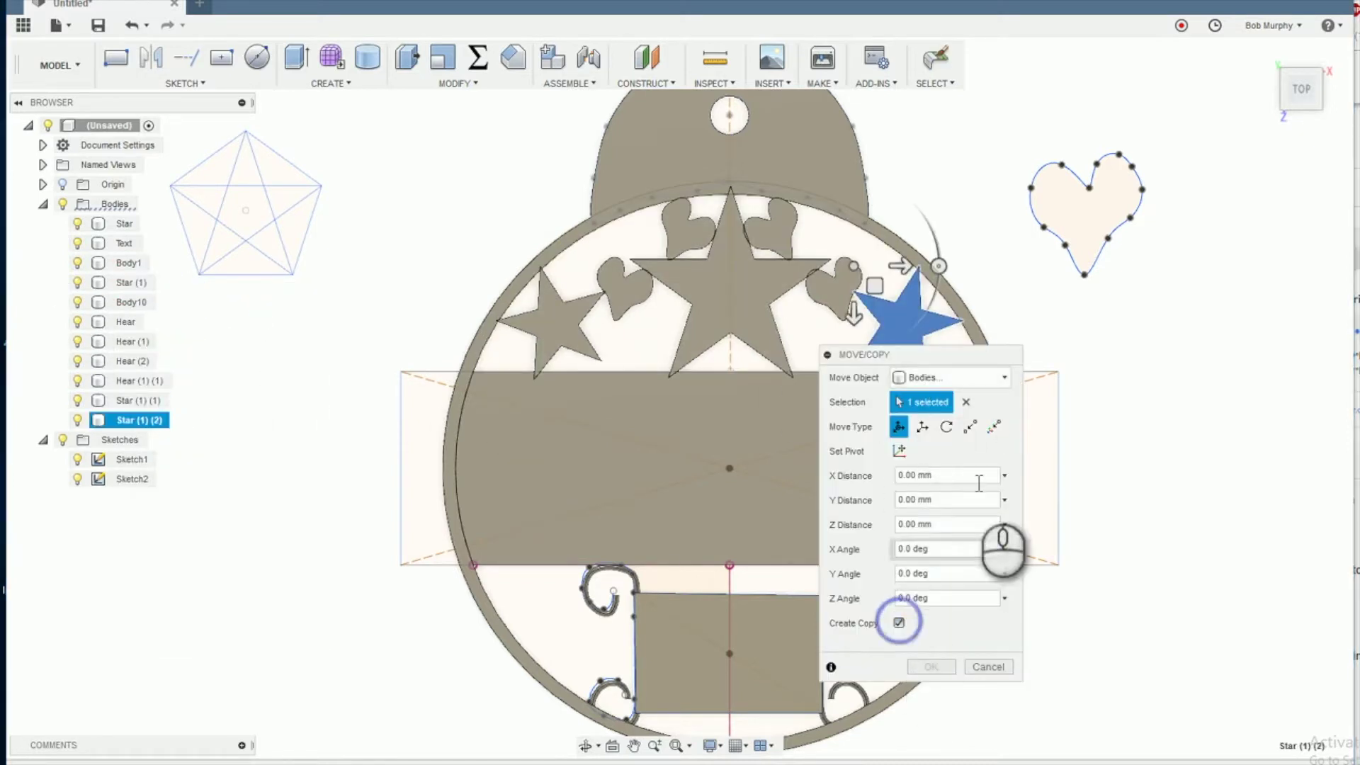
pyautogui.moveTo(876, 286); pyautogui.dragTo(1012, 641)
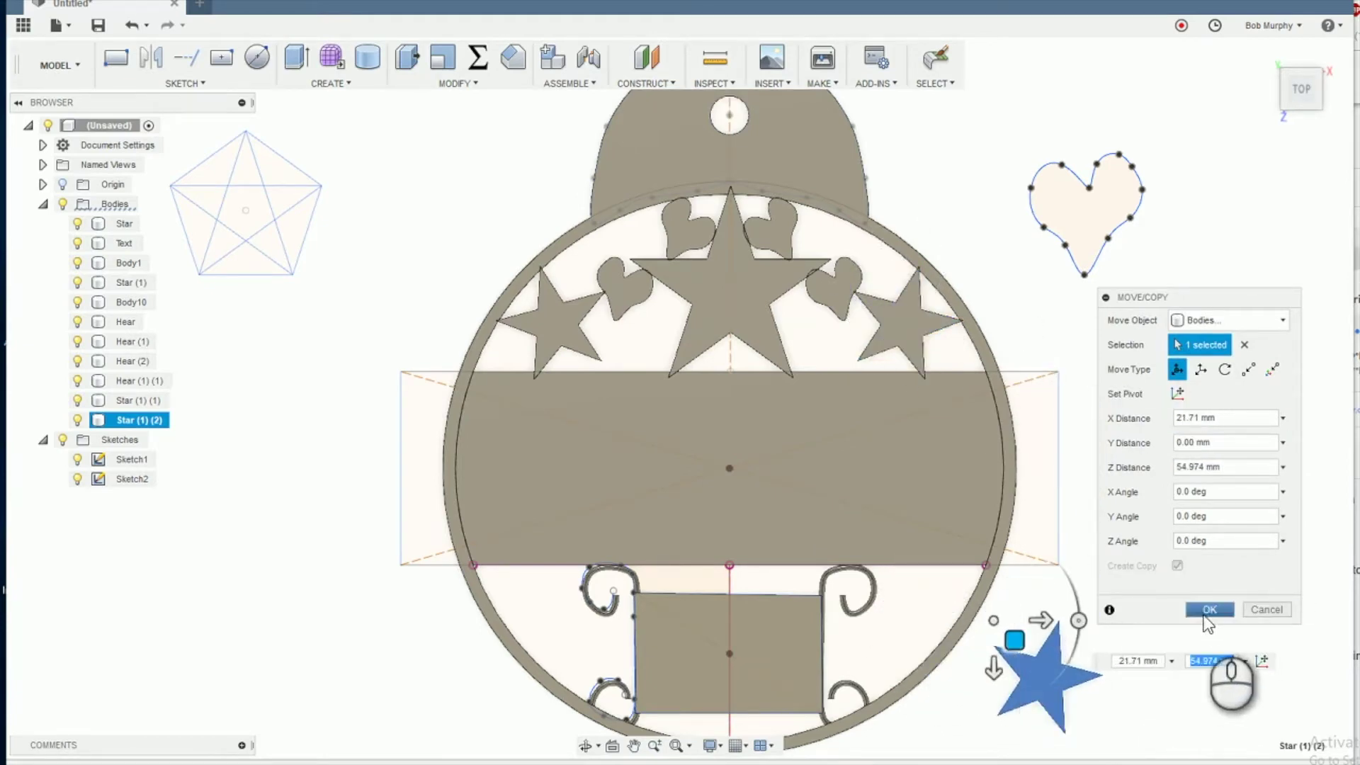
pyautogui.click(1210, 610)
# Scale the copied star uniformly by about 0.784 and move it below the band, between the right-hand scroll and the ring
pyautogui.click(458, 83)
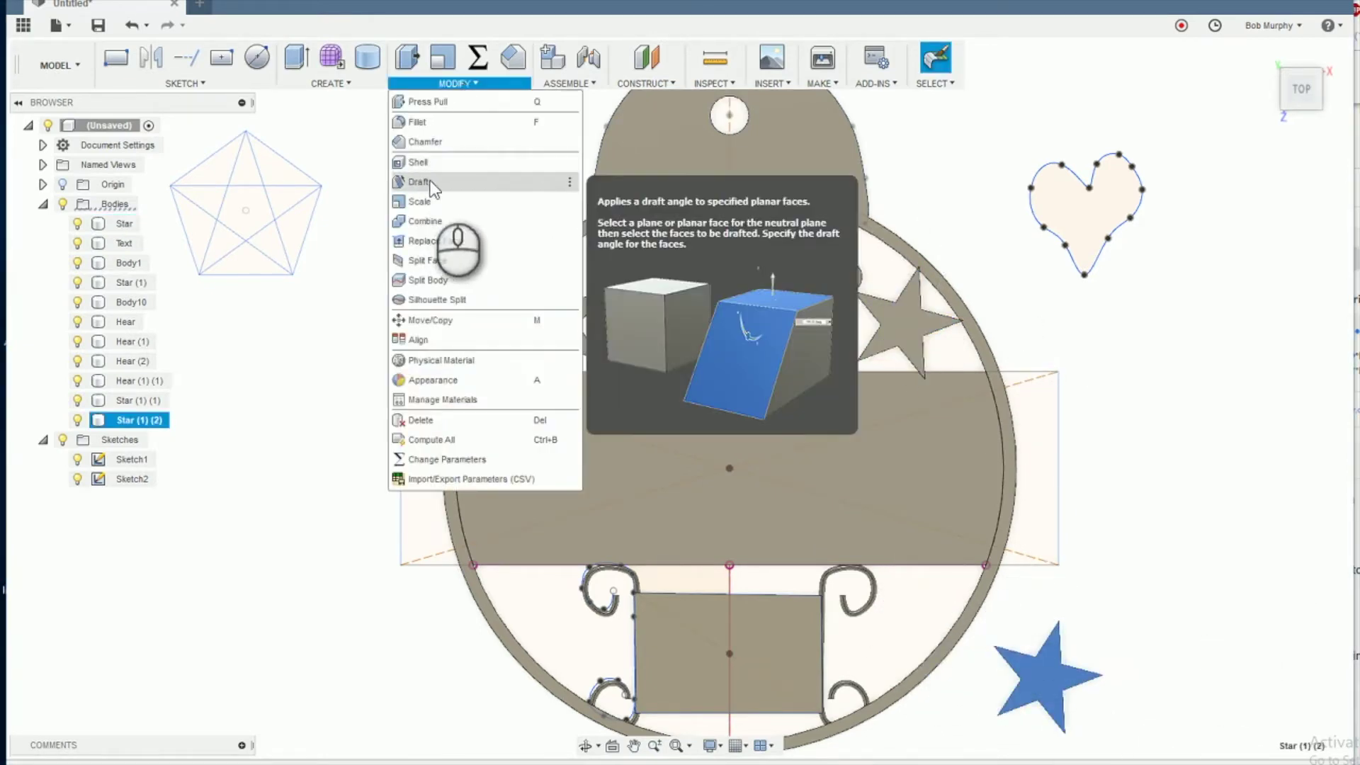
pyautogui.click(421, 202)
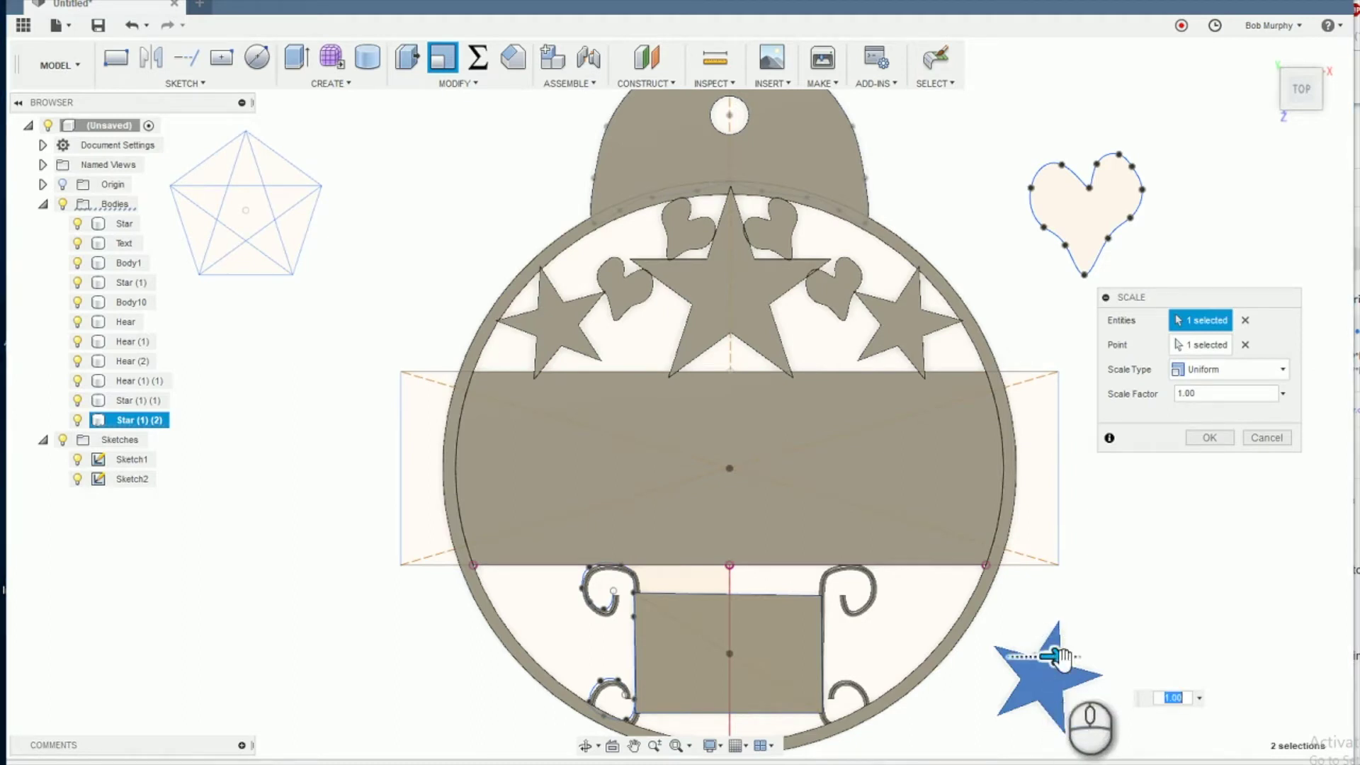
pyautogui.click(1202, 345)
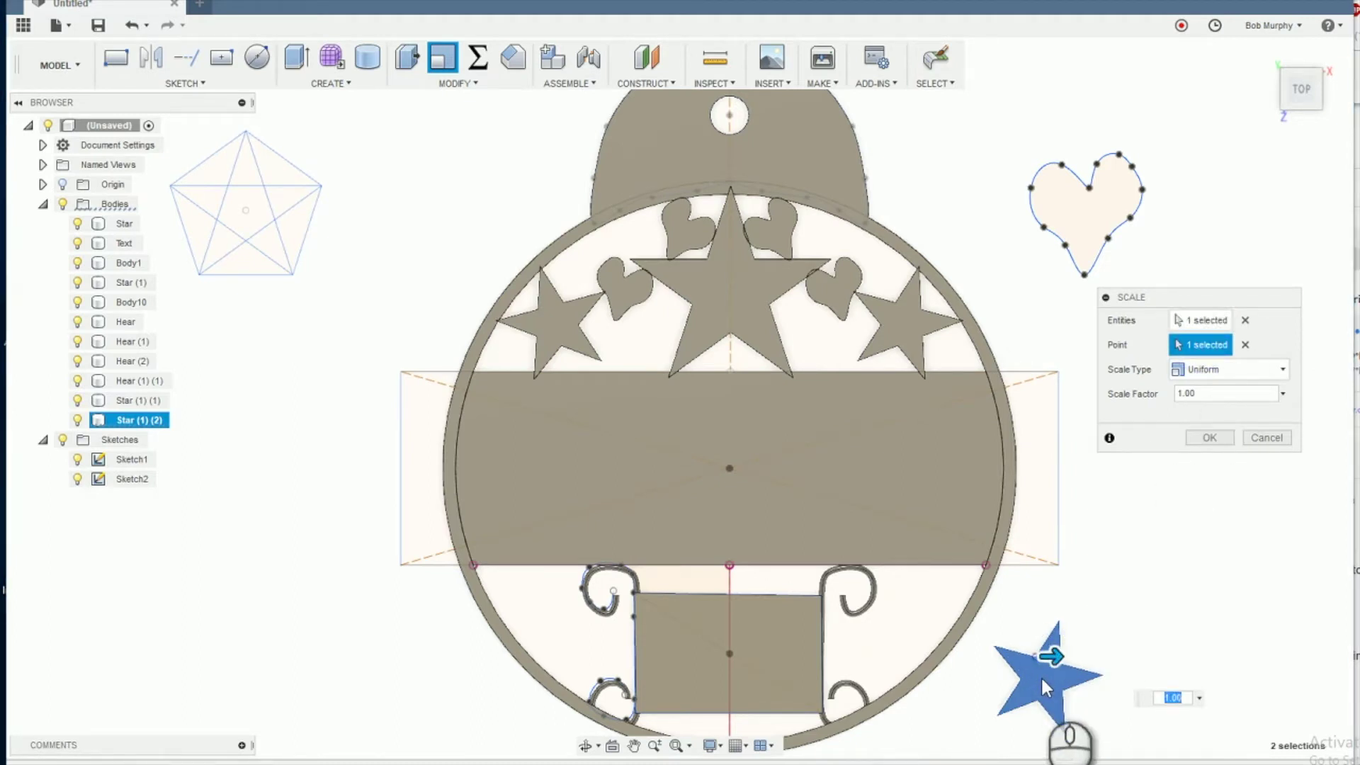
pyautogui.moveTo(1042, 680); pyautogui.dragTo(1086, 679)
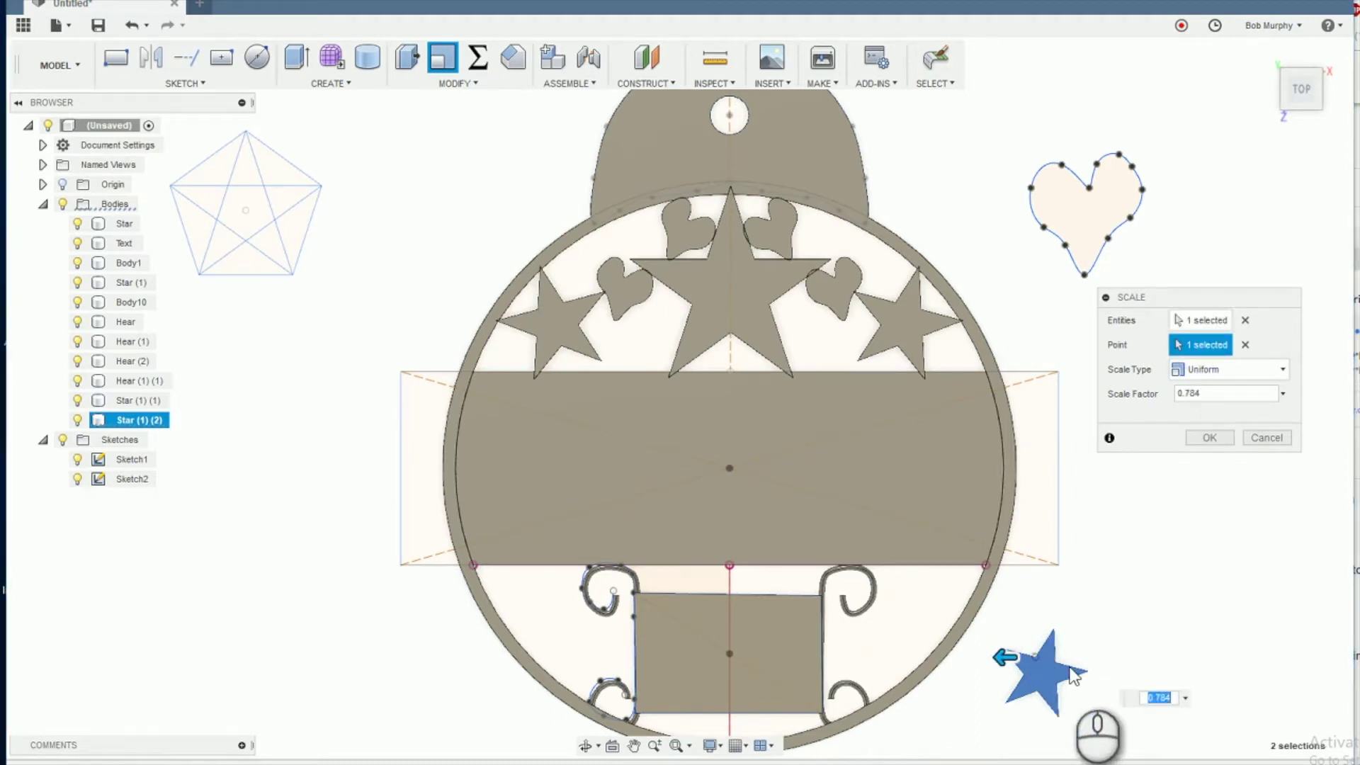
pyautogui.press('Return')
pyautogui.press('m')
pyautogui.moveTo(1023, 648); pyautogui.dragTo(896, 612)
pyautogui.press('Return')
# Readjust the copied star's uniform scale and shift it to fit between the right-hand scroll and the ring
pyautogui.click(457, 83)
pyautogui.click(420, 201)
pyautogui.click(914, 605)
pyautogui.press('Return')
pyautogui.press('m')
pyautogui.click(922, 605)
pyautogui.press('Return')
# Copy the heart beside the small right-hand star and place the copy below the lower star, near the scroll's lower curl
pyautogui.rightClick(830, 293)
pyautogui.click(783, 314)
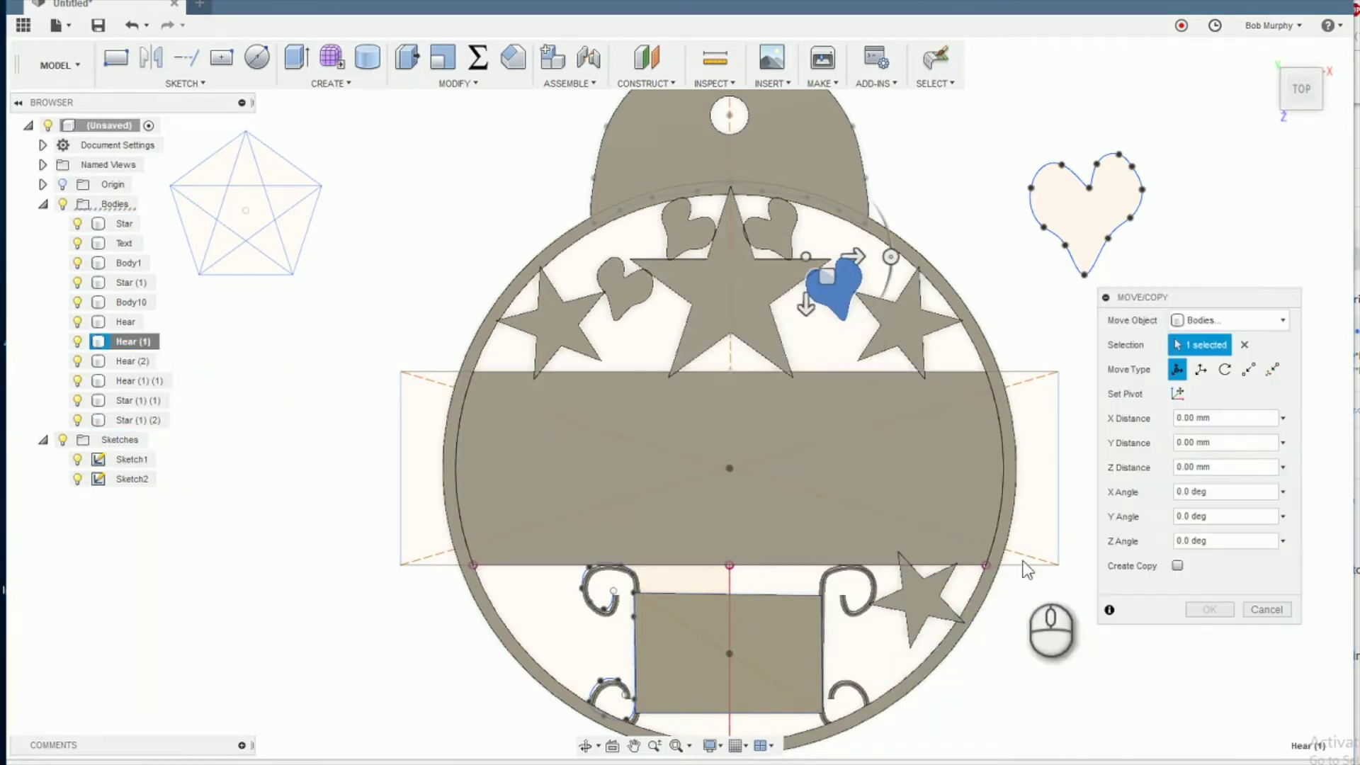
pyautogui.click(1178, 566)
pyautogui.moveTo(827, 276); pyautogui.dragTo(926, 654)
pyautogui.moveTo(867, 651); pyautogui.dragTo(878, 653)
pyautogui.moveTo(937, 656); pyautogui.dragTo(872, 658)
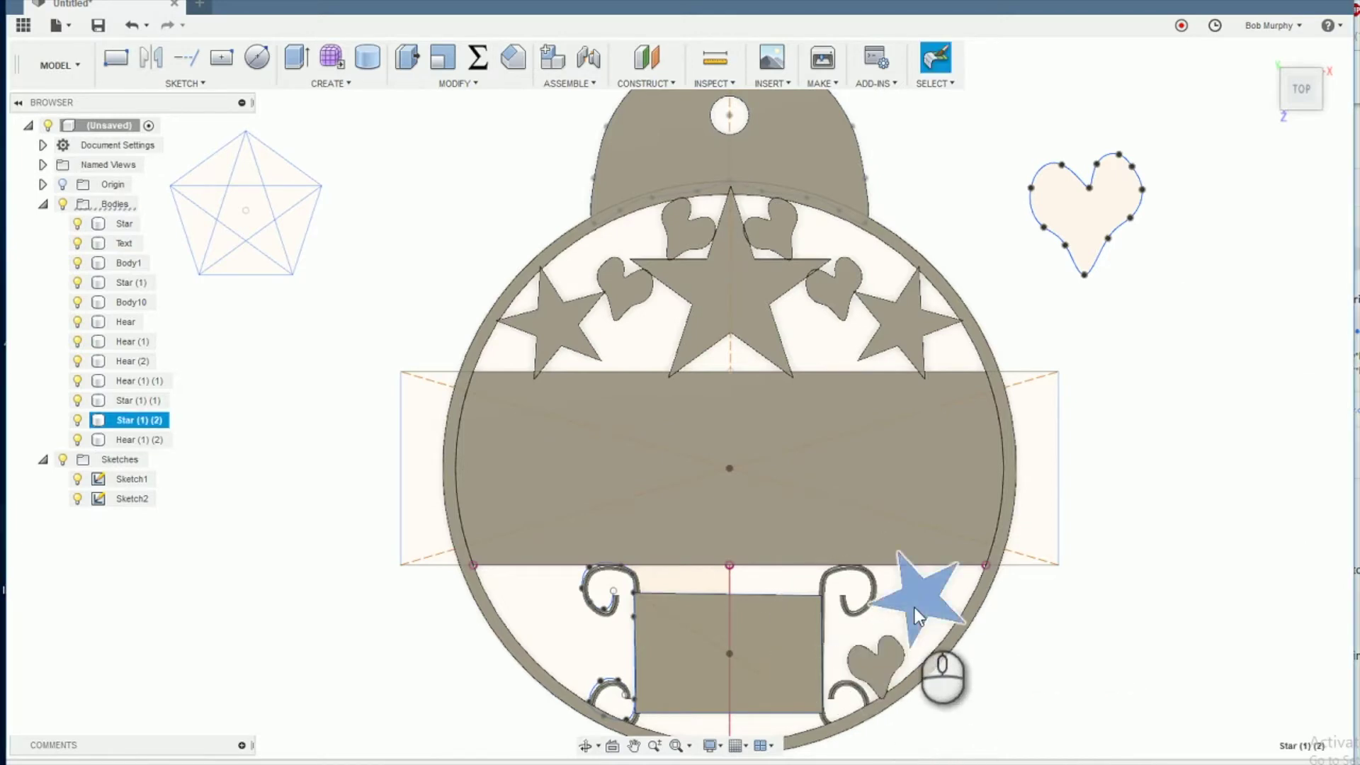
# Move the lower star about -1.397 mm in X and 0.508 mm in Z, and shift the heart copy closer to the lower curl
pyautogui.press('m')
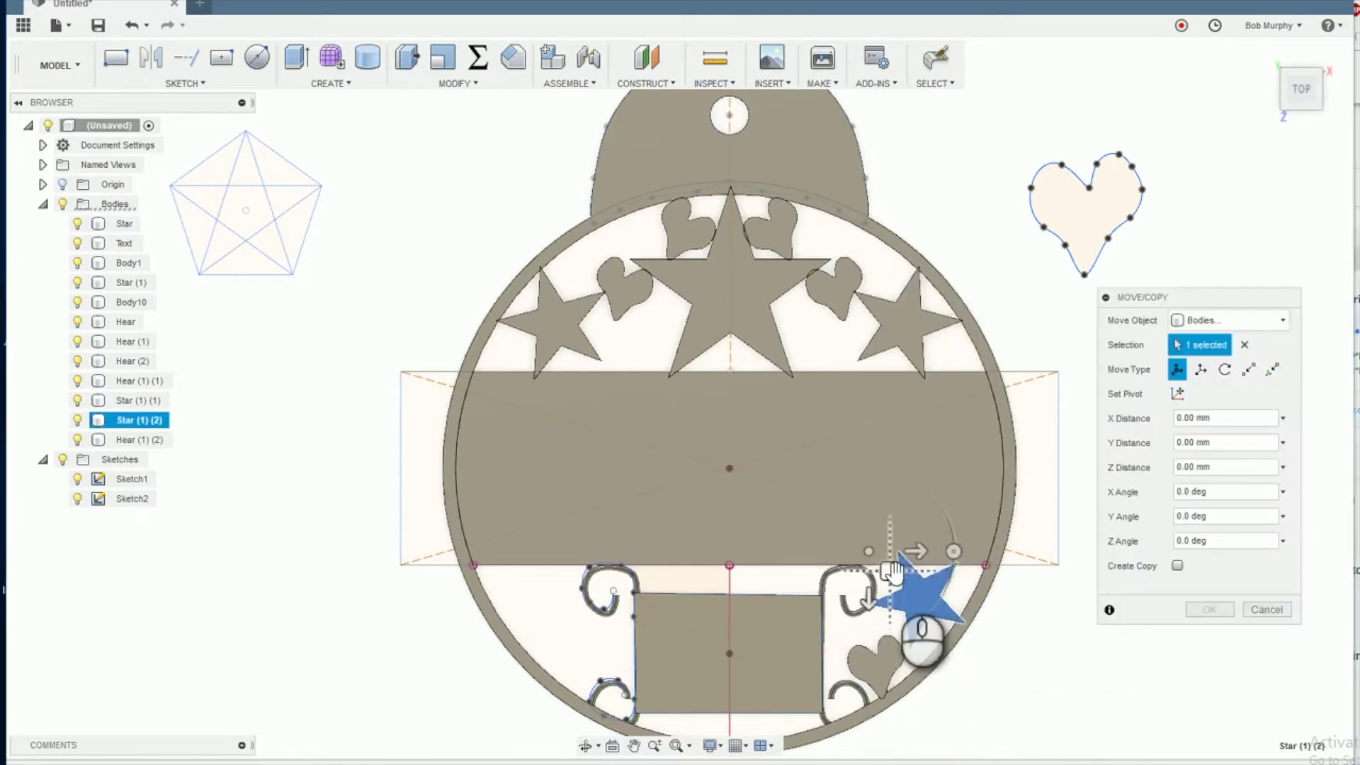
pyautogui.moveTo(893, 571); pyautogui.dragTo(887, 579)
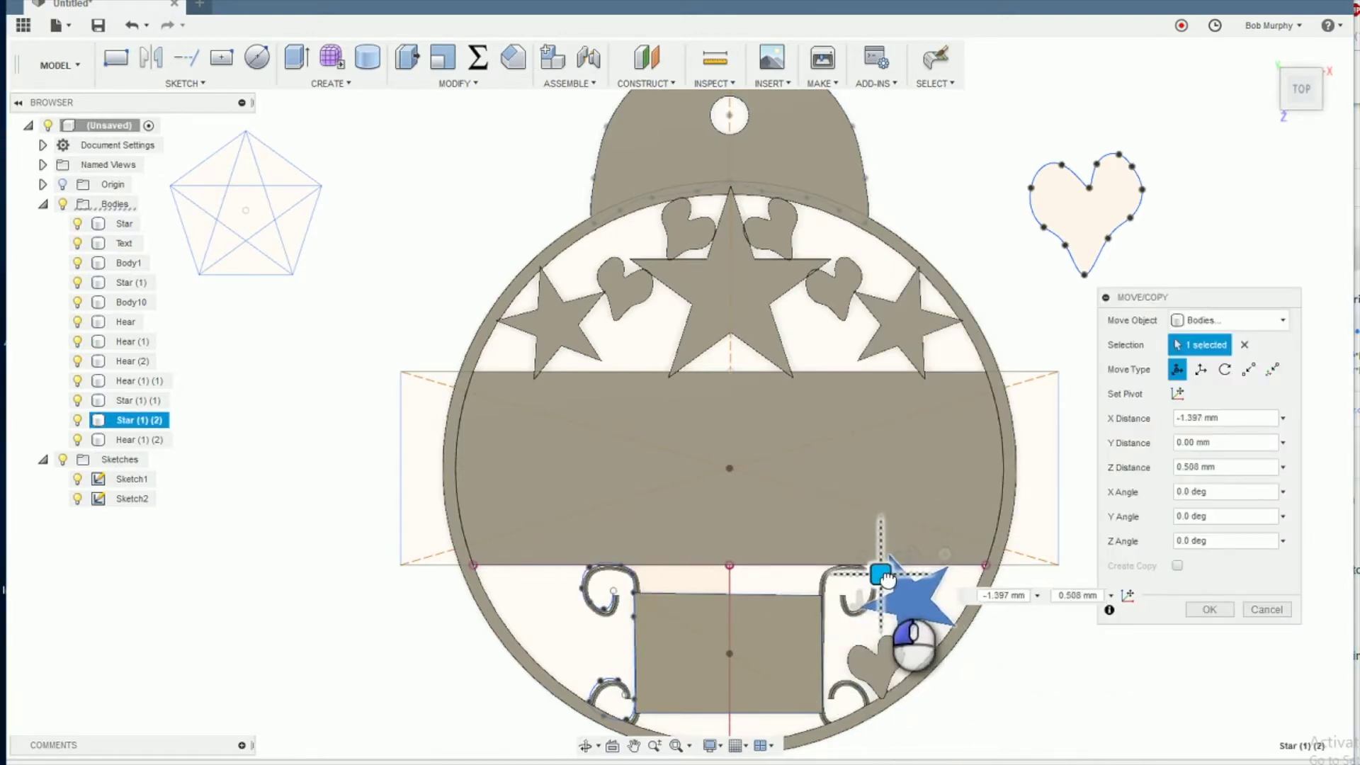
pyautogui.press('Return')
pyautogui.click(890, 658)
pyautogui.press('m')
pyautogui.moveTo(890, 657); pyautogui.dragTo(871, 666)
pyautogui.press('Return')
pyautogui.click(886, 672)
pyautogui.click(458, 83)
pyautogui.click(432, 201)
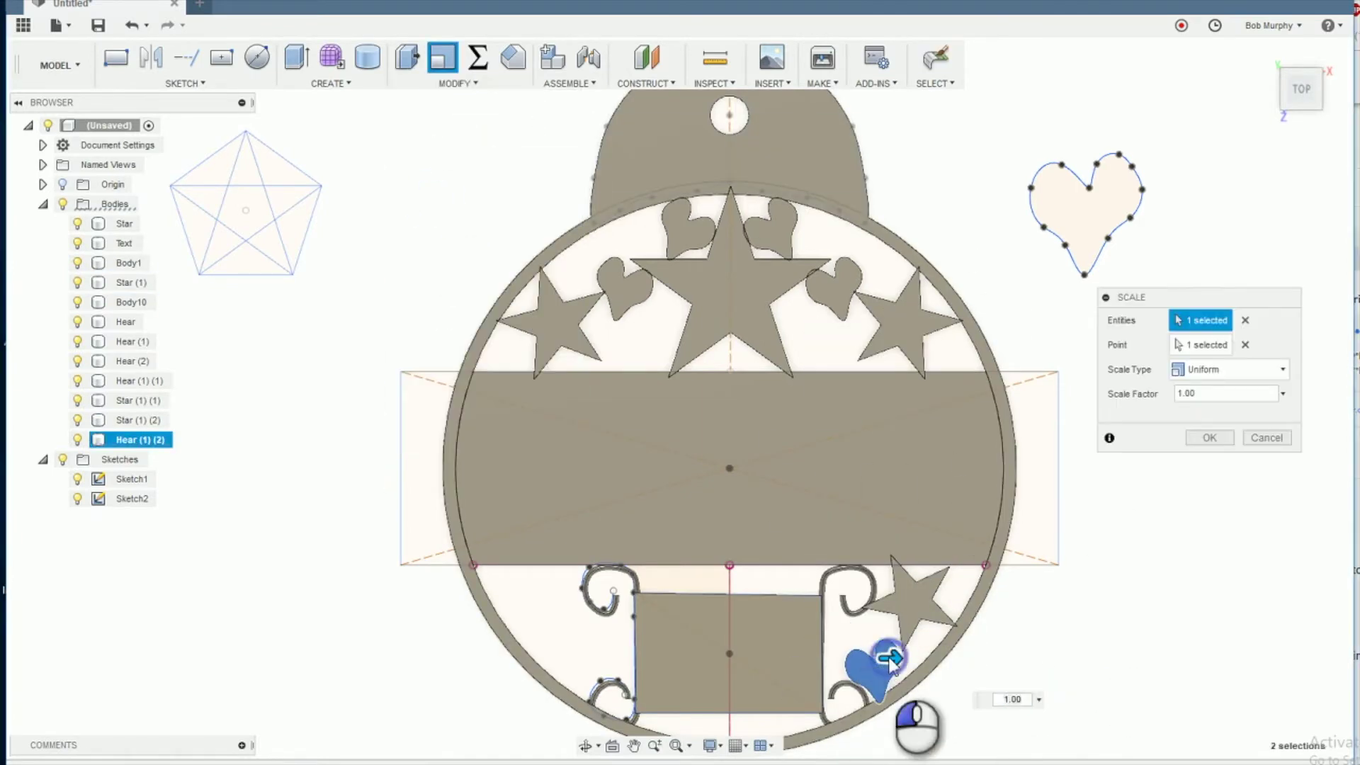
pyautogui.press('Escape')
# Move the heart copy about -0.655 mm in X and 0.198 mm in Z so it sits against the lower curl
pyautogui.press('m')
pyautogui.moveTo(878, 659); pyautogui.dragTo(864, 661)
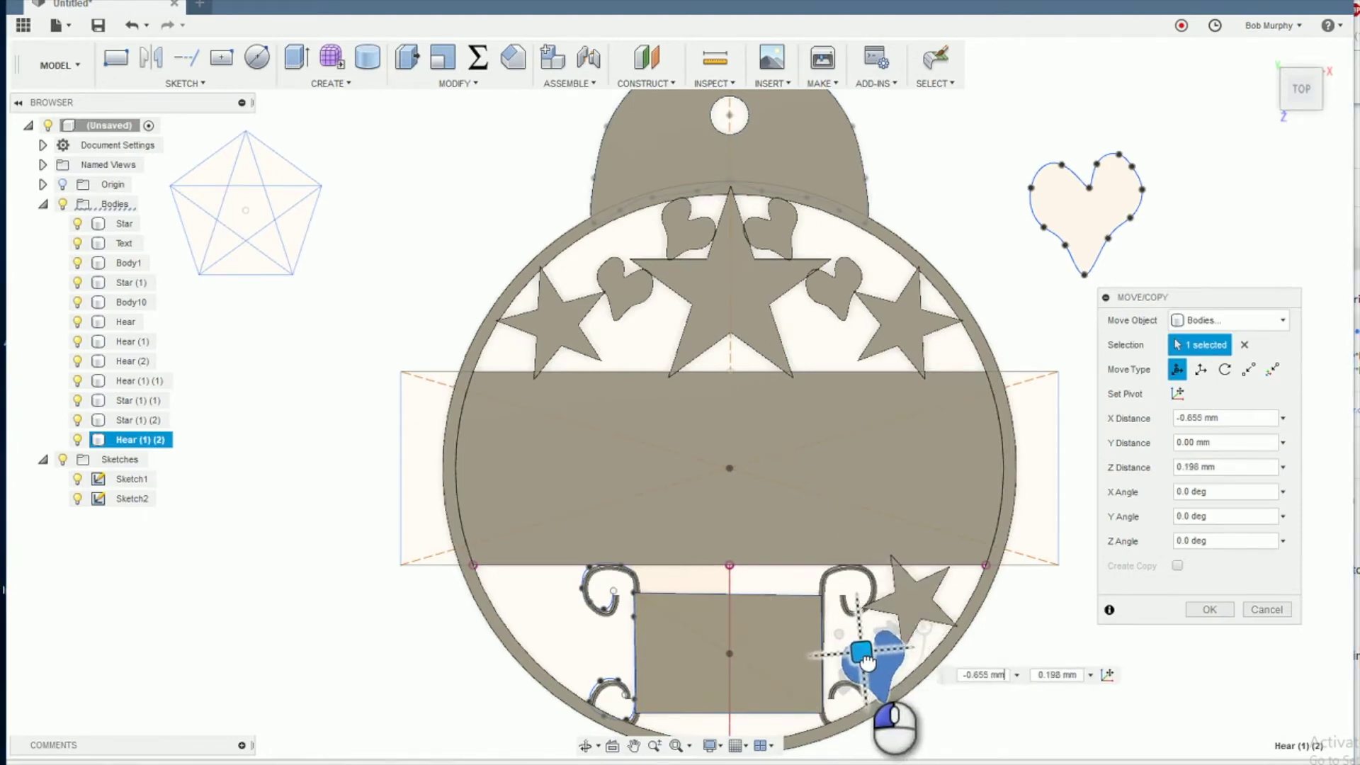
pyautogui.press('Return')
pyautogui.scroll(5, 921, 673)
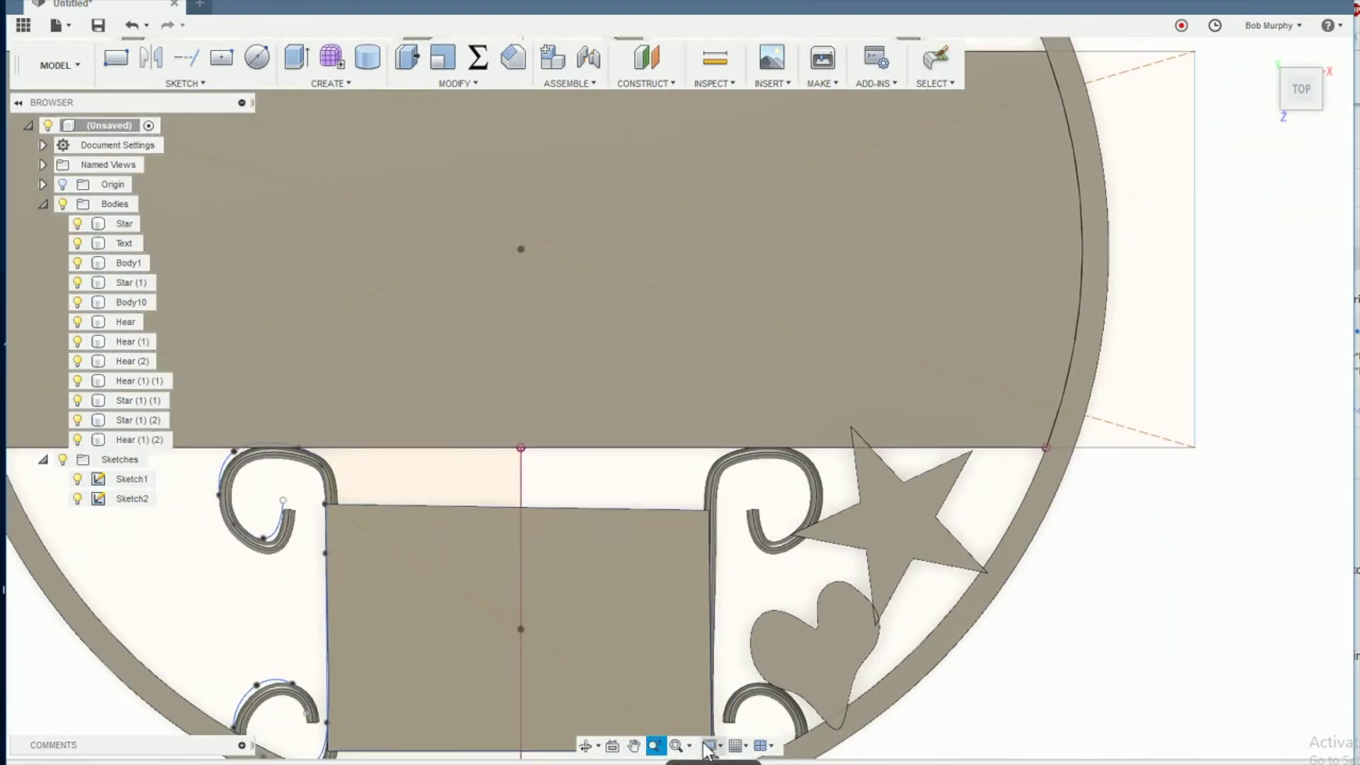
pyautogui.scroll(-5, 709, 631)
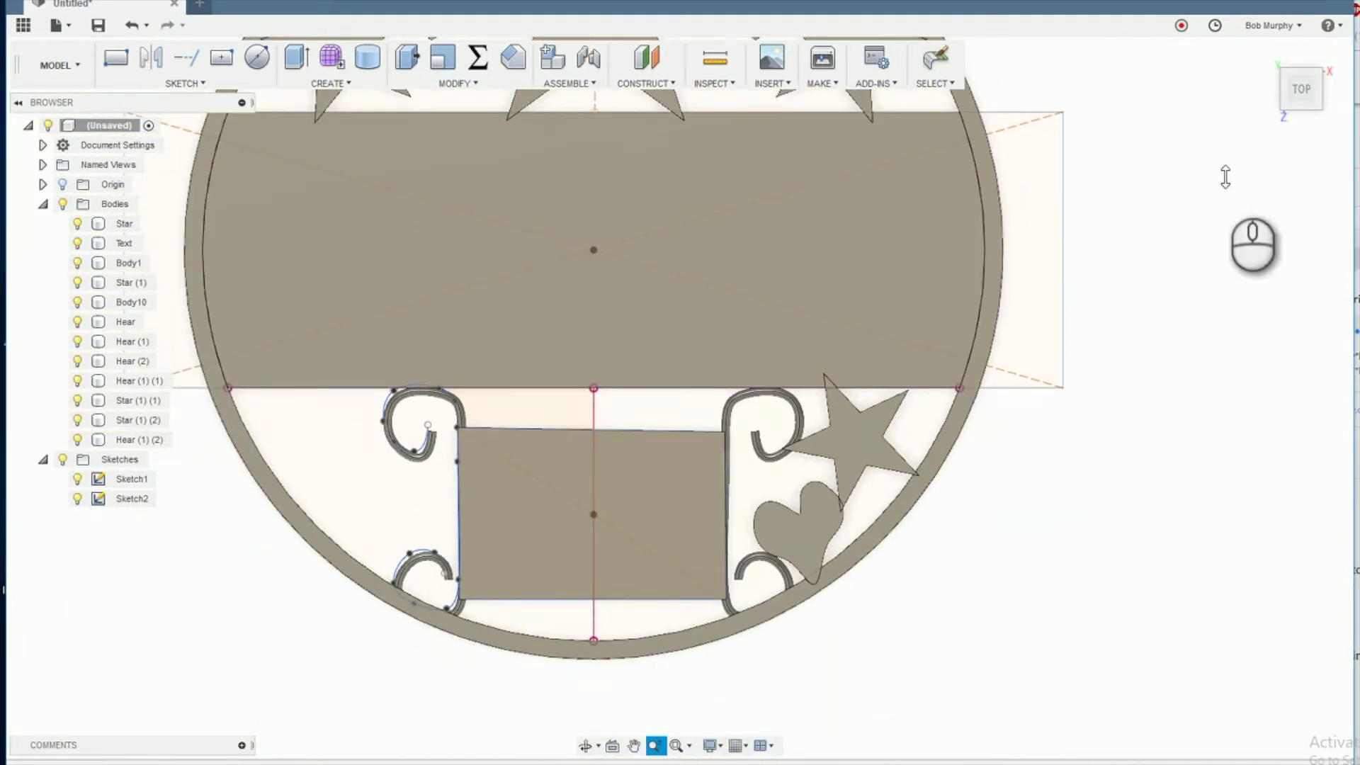
# Hide all bodies and open the sketch containing the central band for editing
pyautogui.click(1272, 62)
pyautogui.click(185, 83)
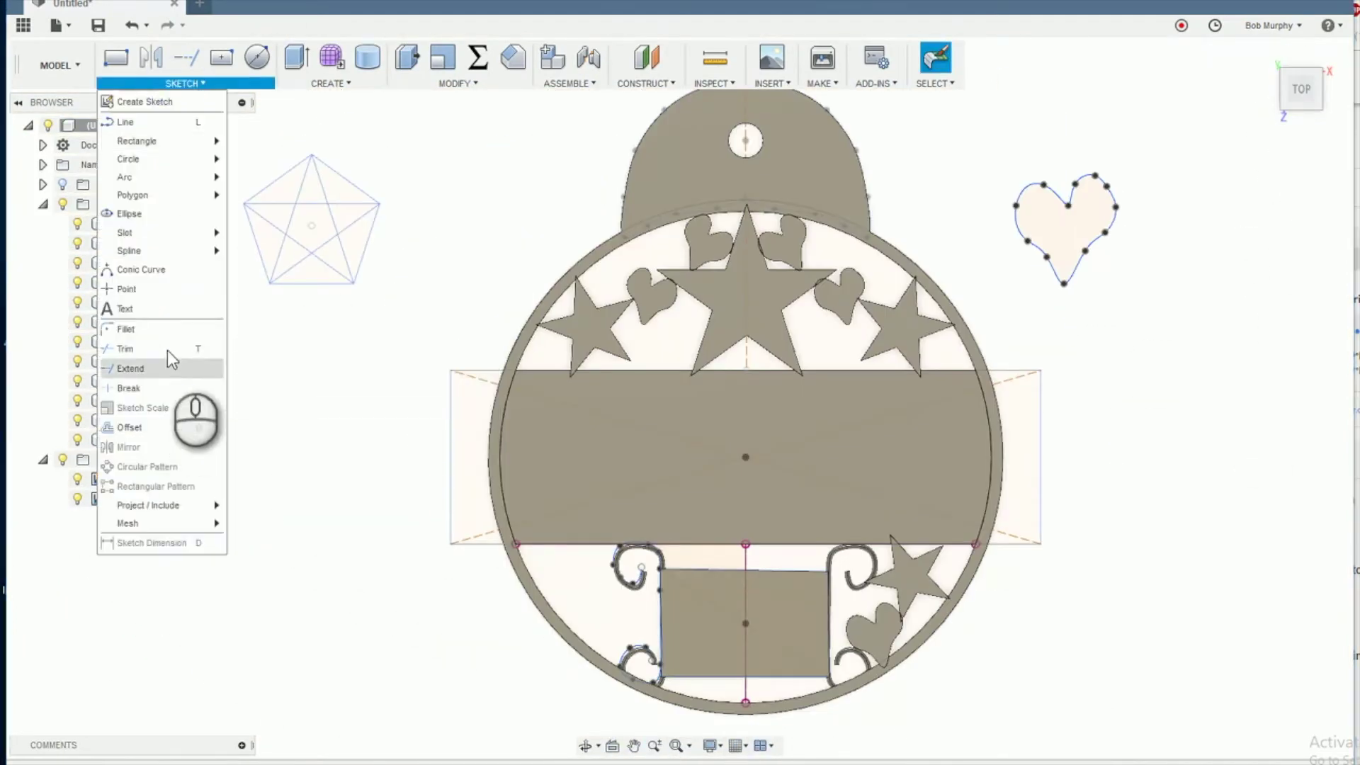
pyautogui.click(134, 309)
pyautogui.click(62, 204)
pyautogui.click(579, 459)
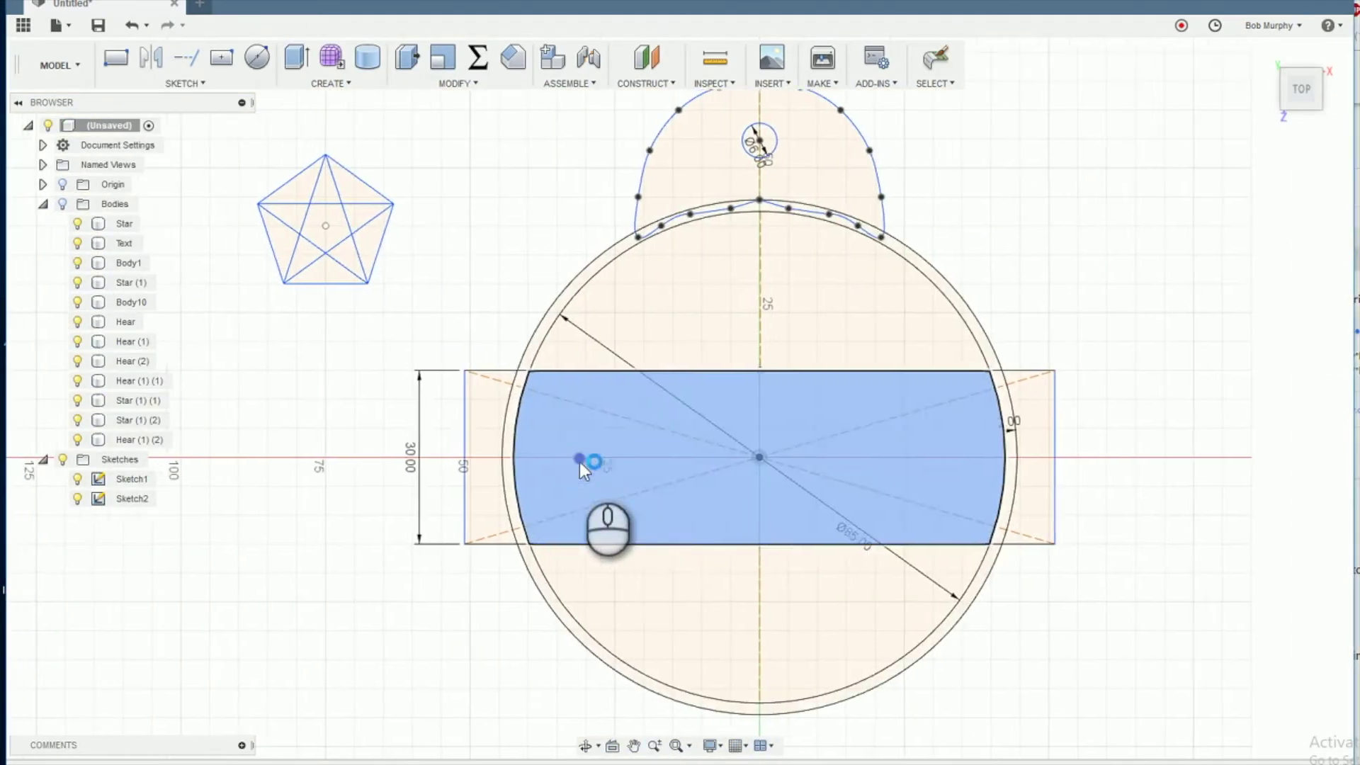
pyautogui.click(621, 459)
pyautogui.press('Escape')
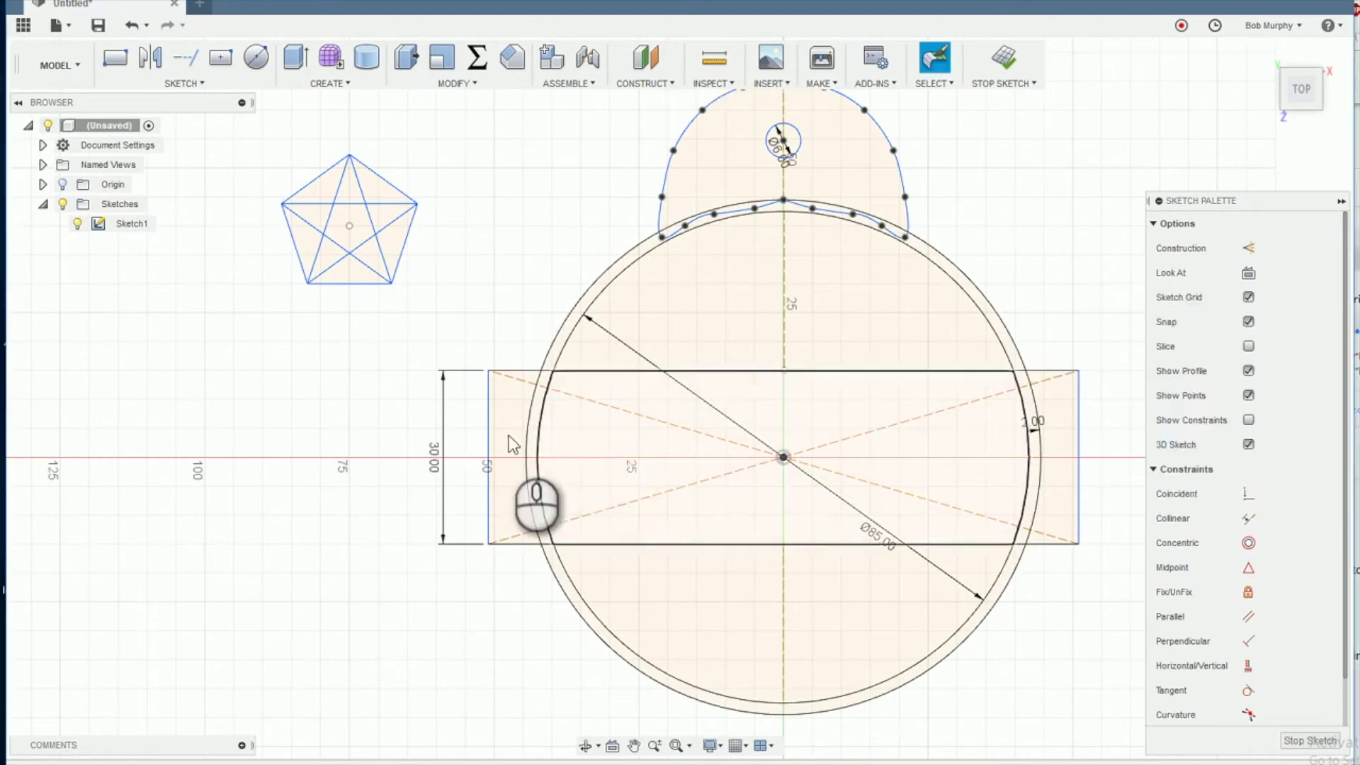
# Add the couple's first names joined by an ampersand as 10 mm Arial sketch text, centred on the band, and finish the sketch
pyautogui.click(185, 83)
pyautogui.click(134, 309)
pyautogui.click(622, 458)
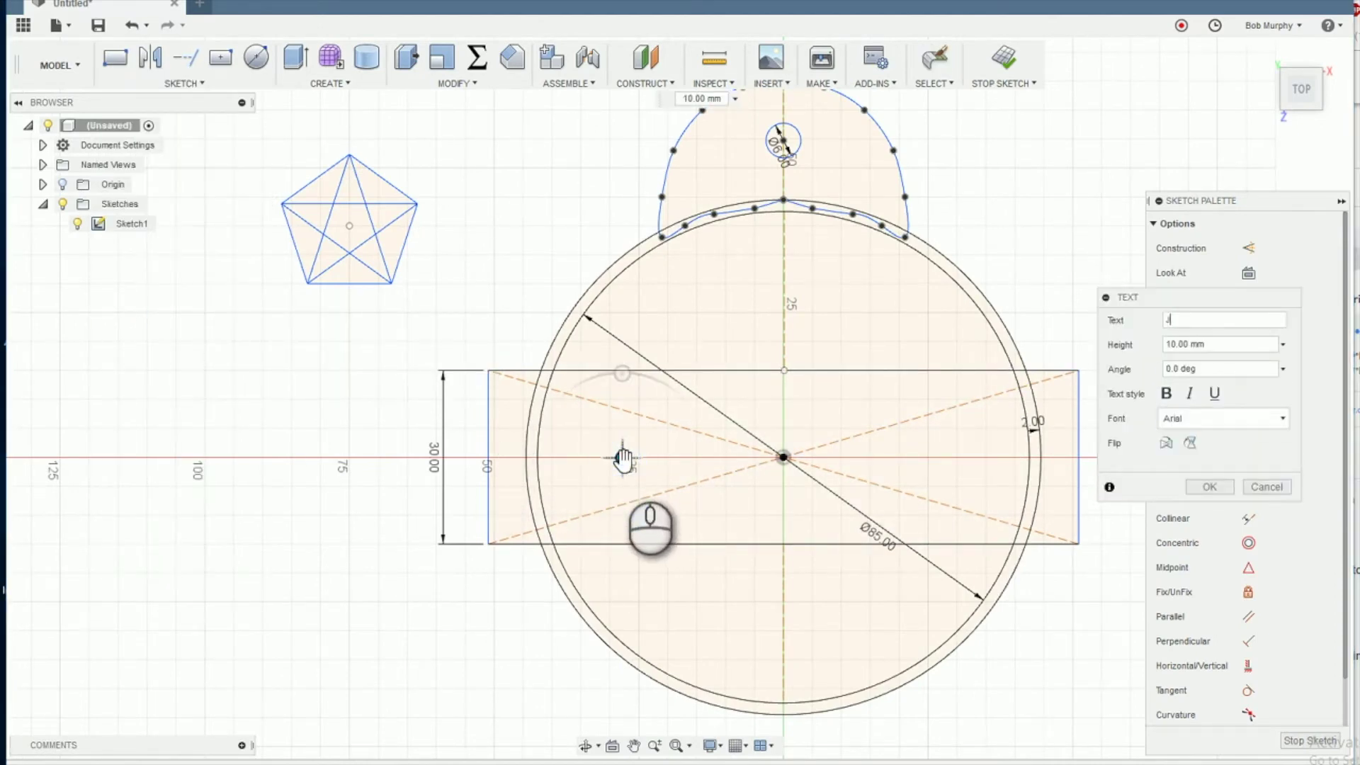
pyautogui.moveTo(623, 459); pyautogui.dragTo(604, 480)
pyautogui.press('Return')
pyautogui.click(1003, 64)
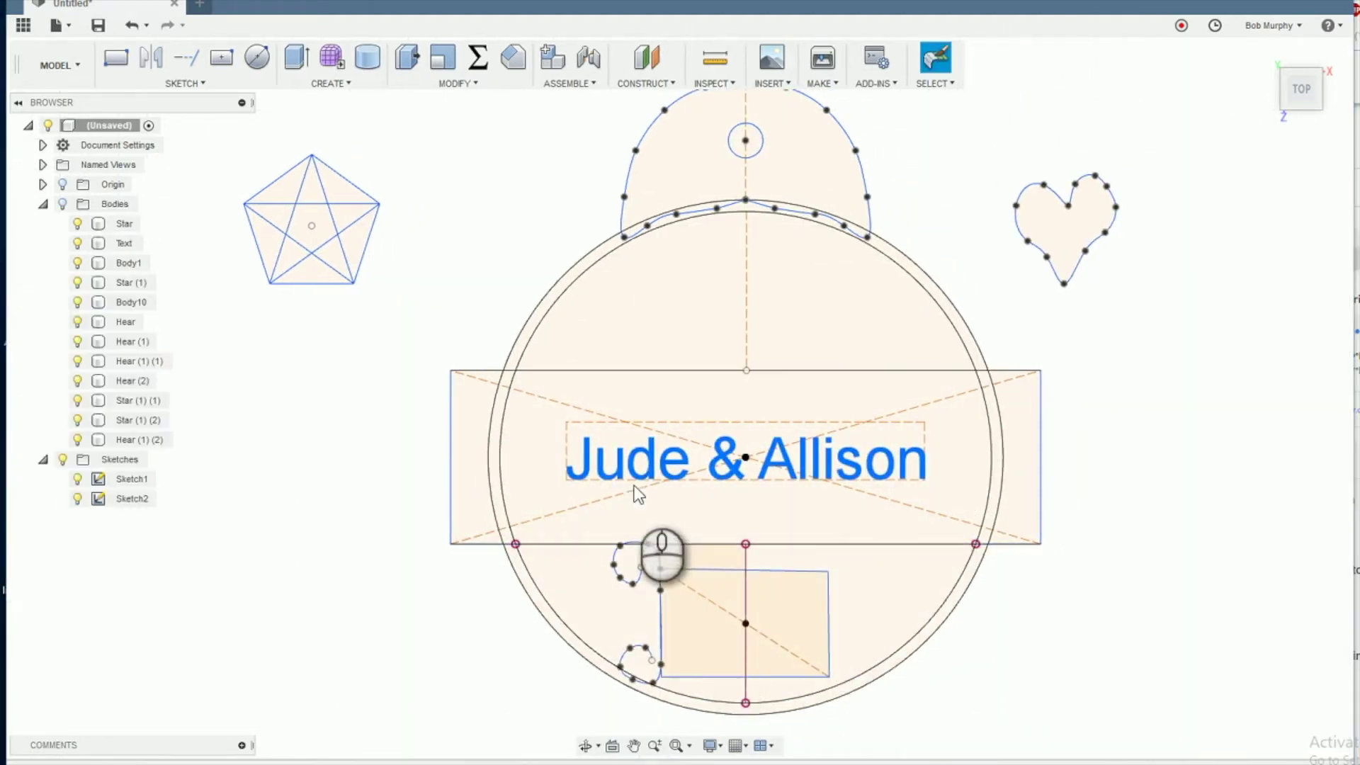
pyautogui.click(571, 425)
pyautogui.click(1038, 646)
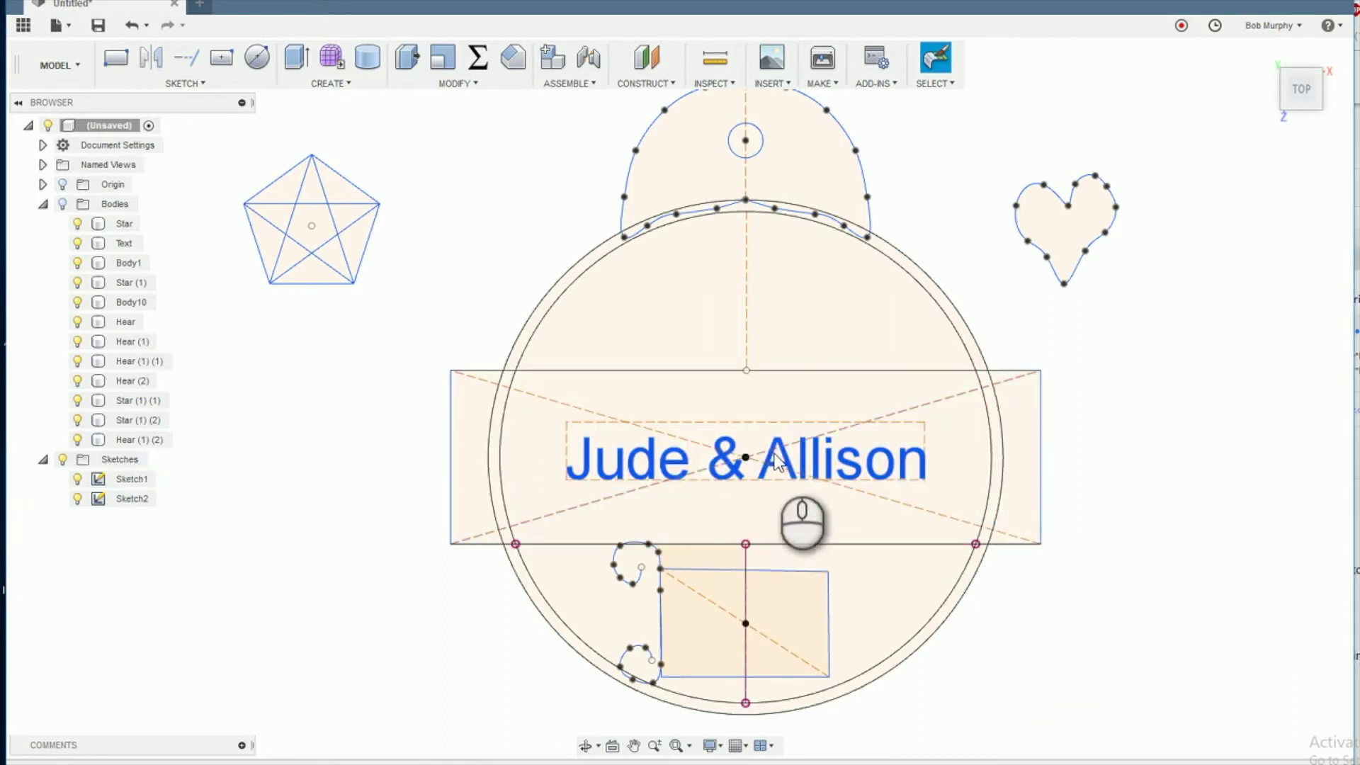
# Extrude the couple's names text on the central band 3 mm as new bodies and show all bodies again
pyautogui.rightClick(769, 477)
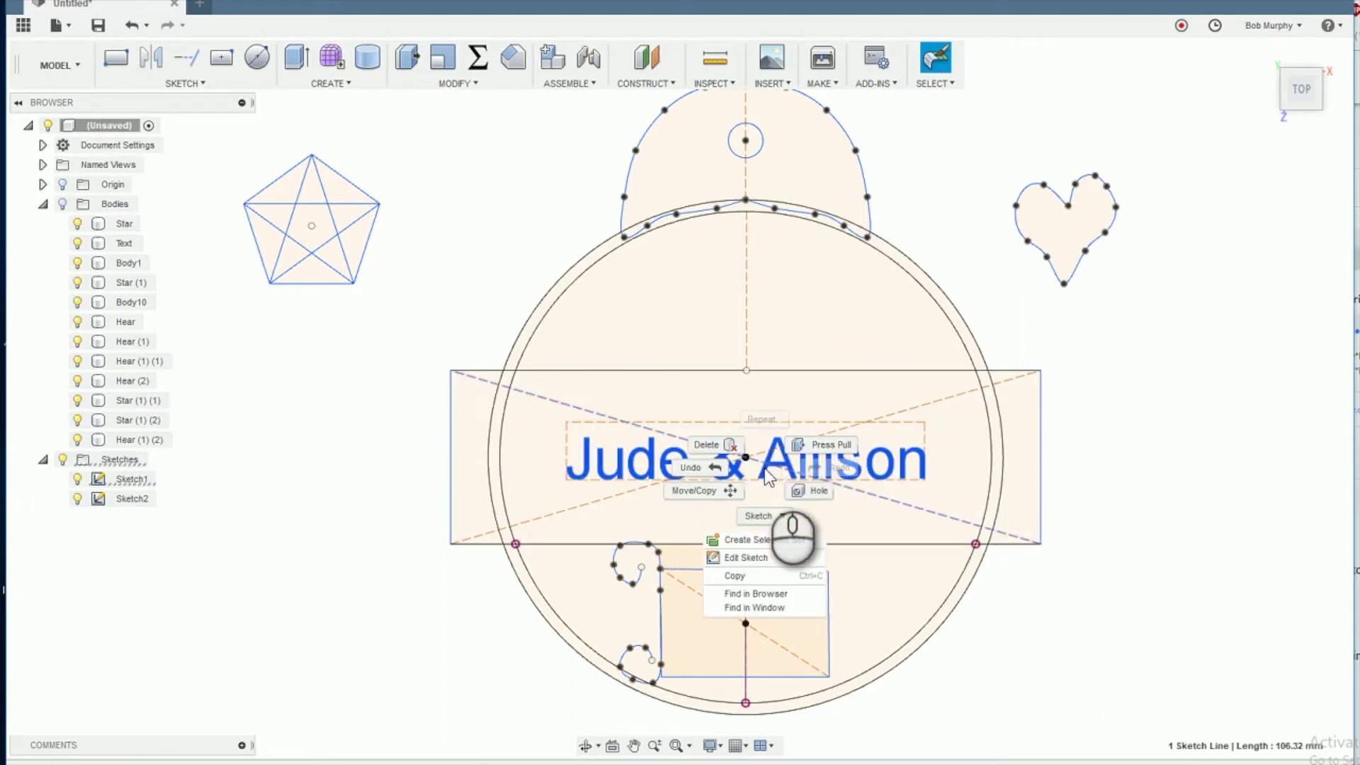
pyautogui.click(641, 476)
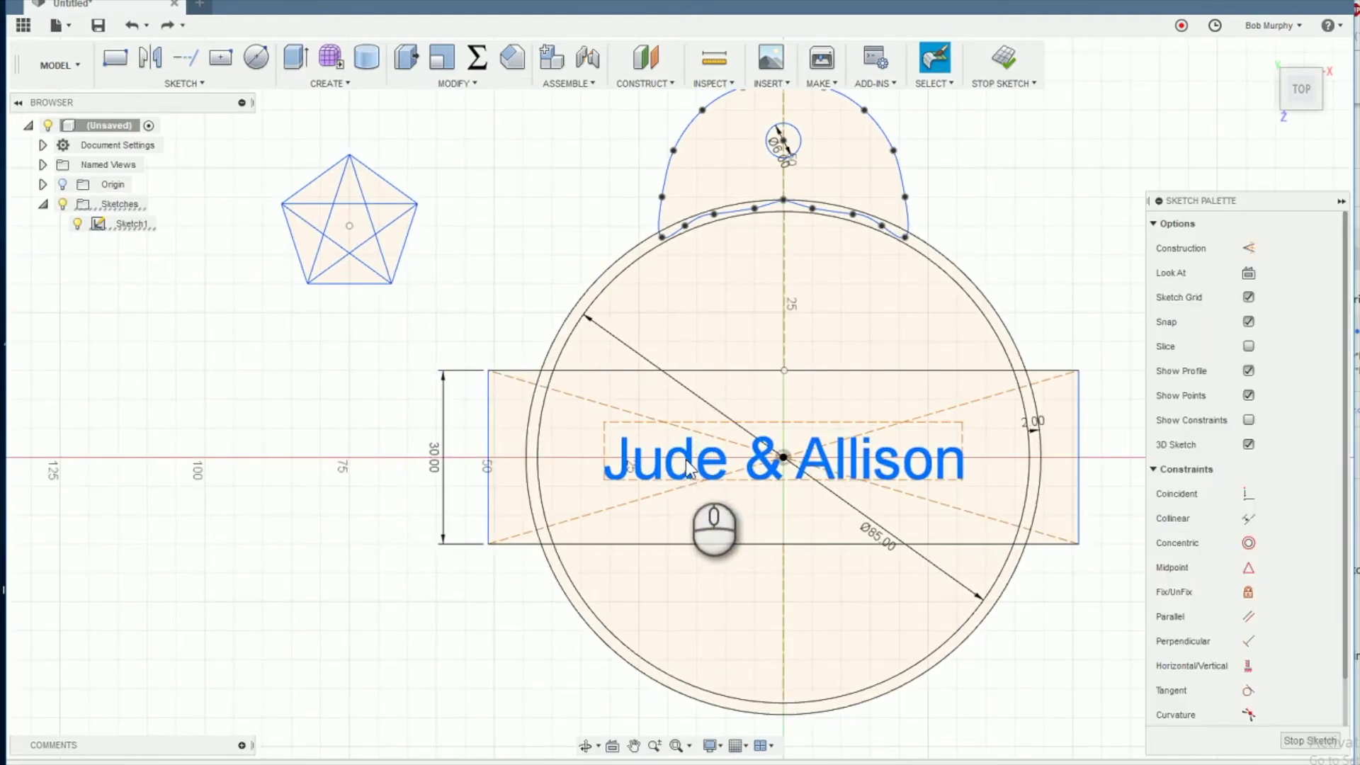
pyautogui.press('e')
pyautogui.click(650, 464)
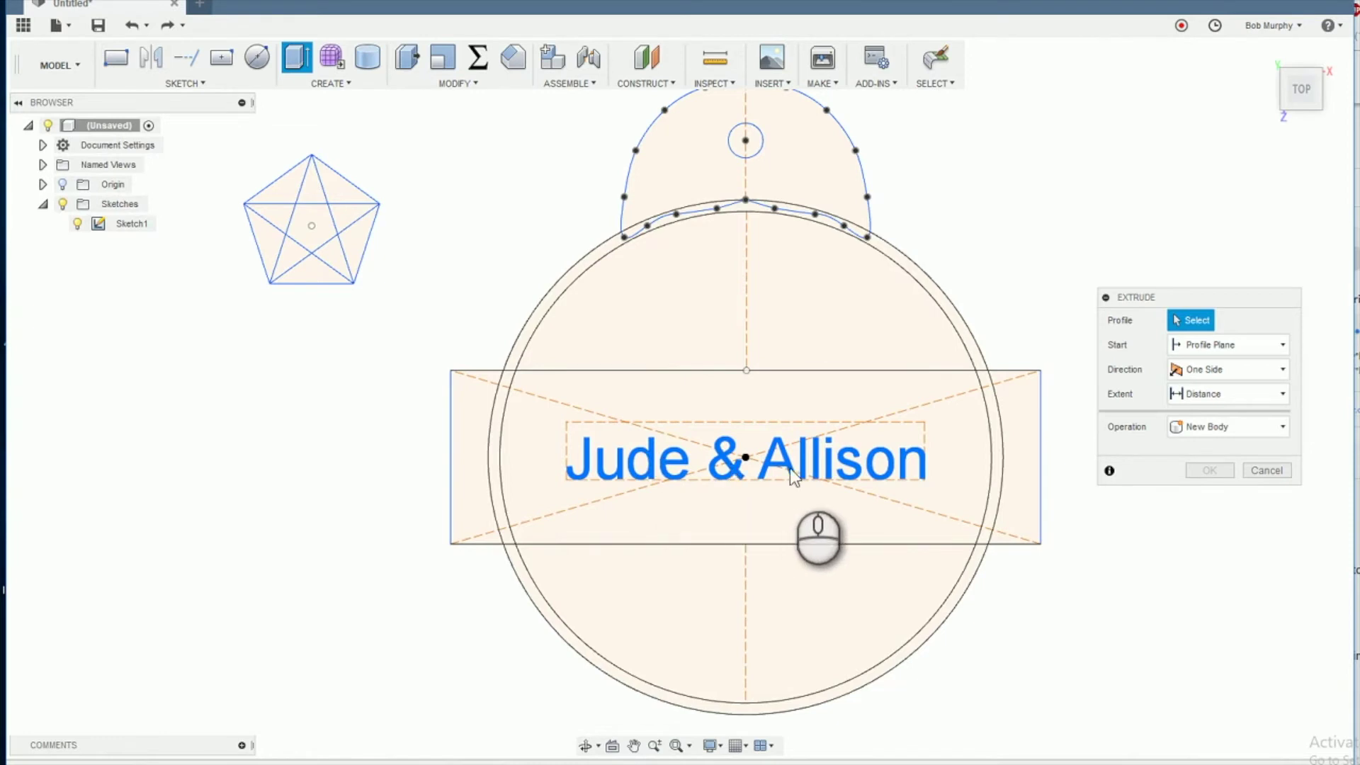
pyautogui.click(852, 469)
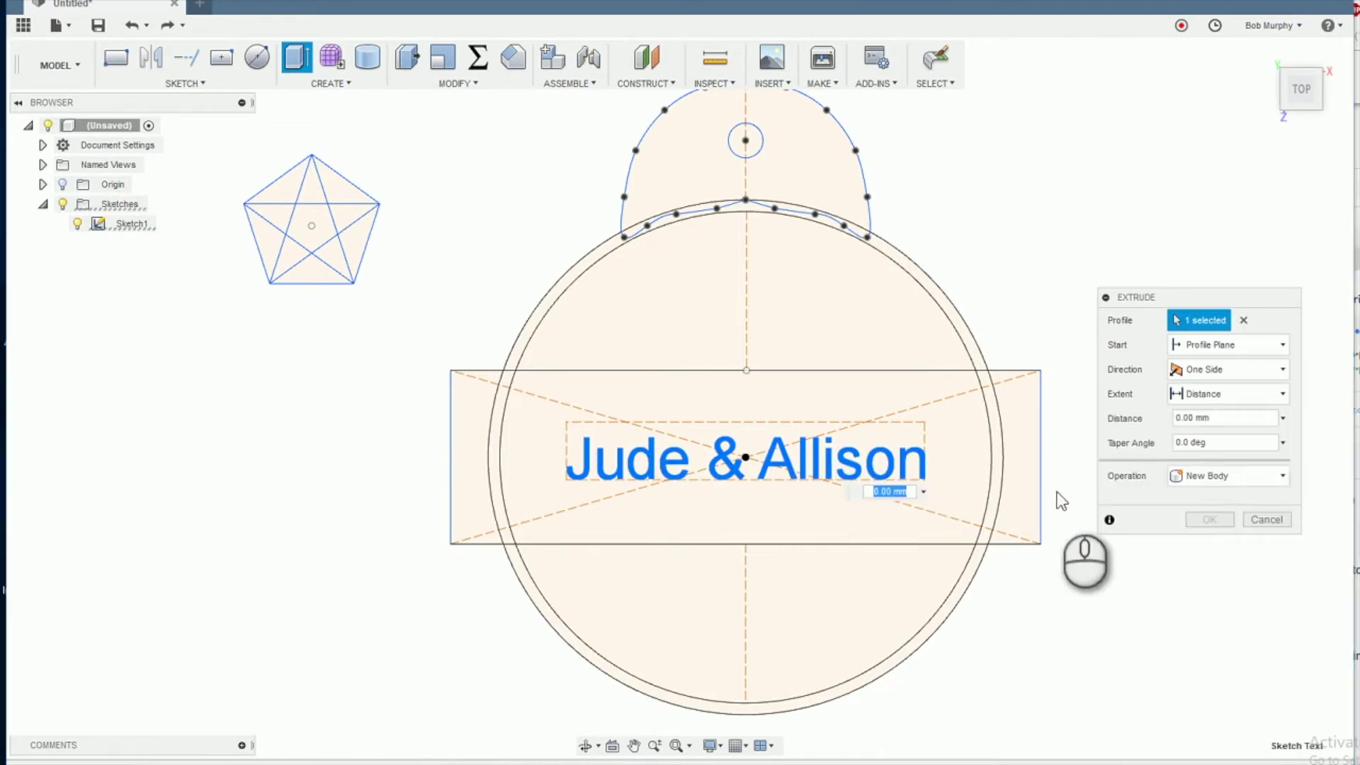
pyautogui.write('3')
pyautogui.press('Return')
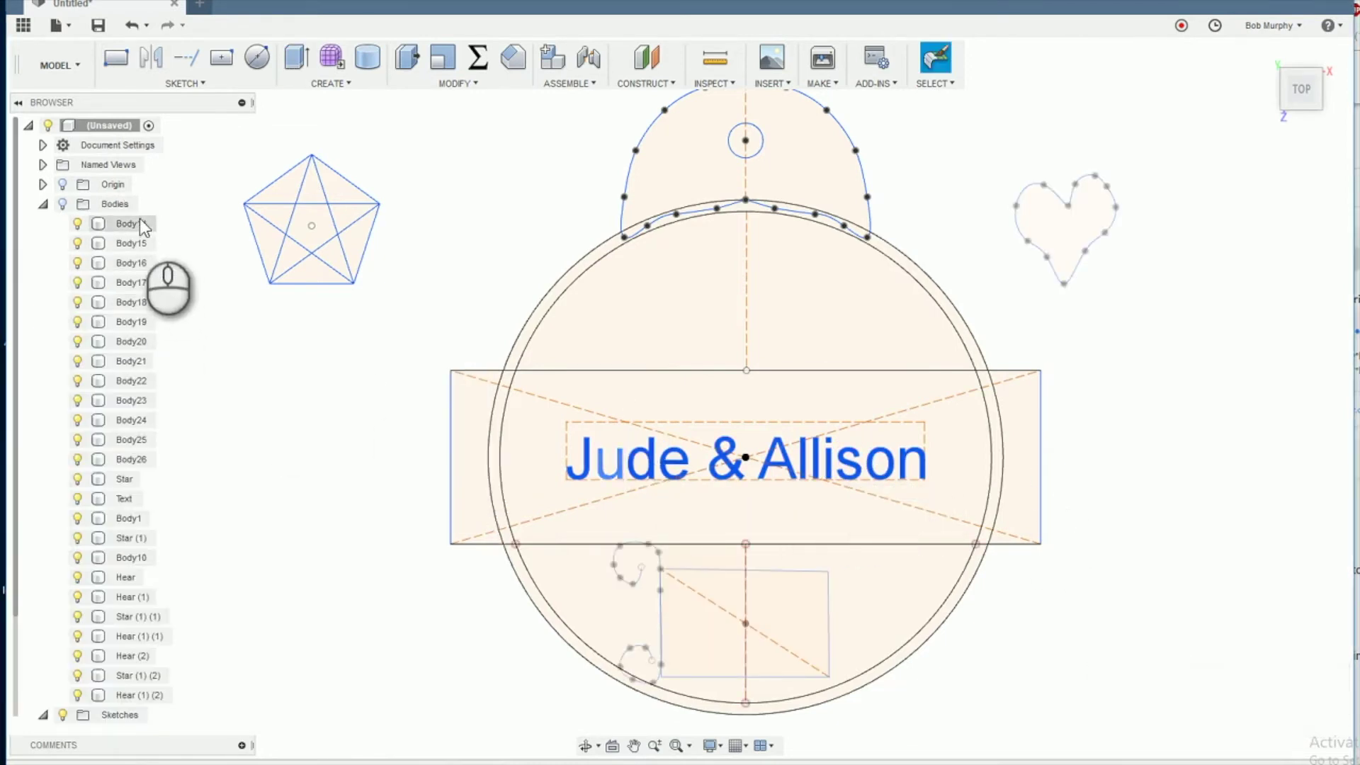
pyautogui.click(62, 204)
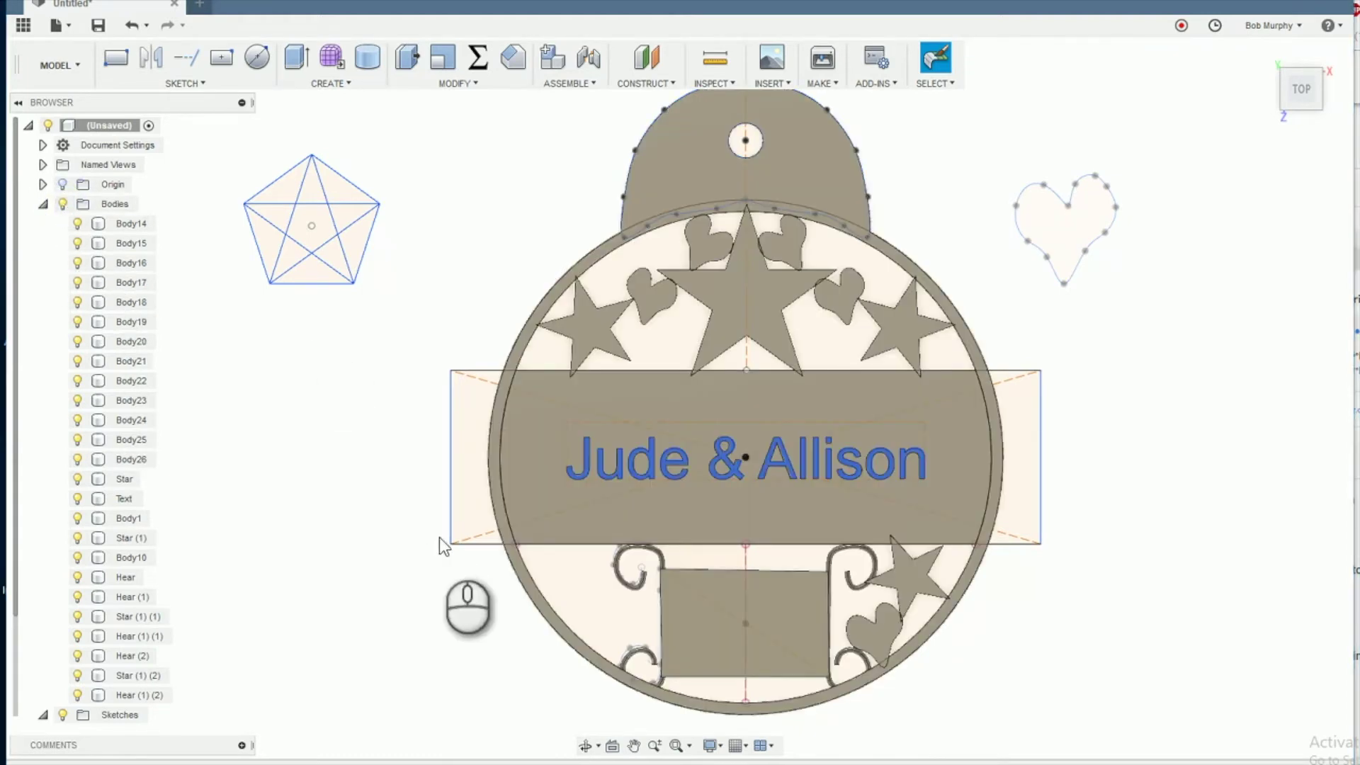
pyautogui.click(62, 715)
pyautogui.click(63, 715)
pyautogui.click(560, 476)
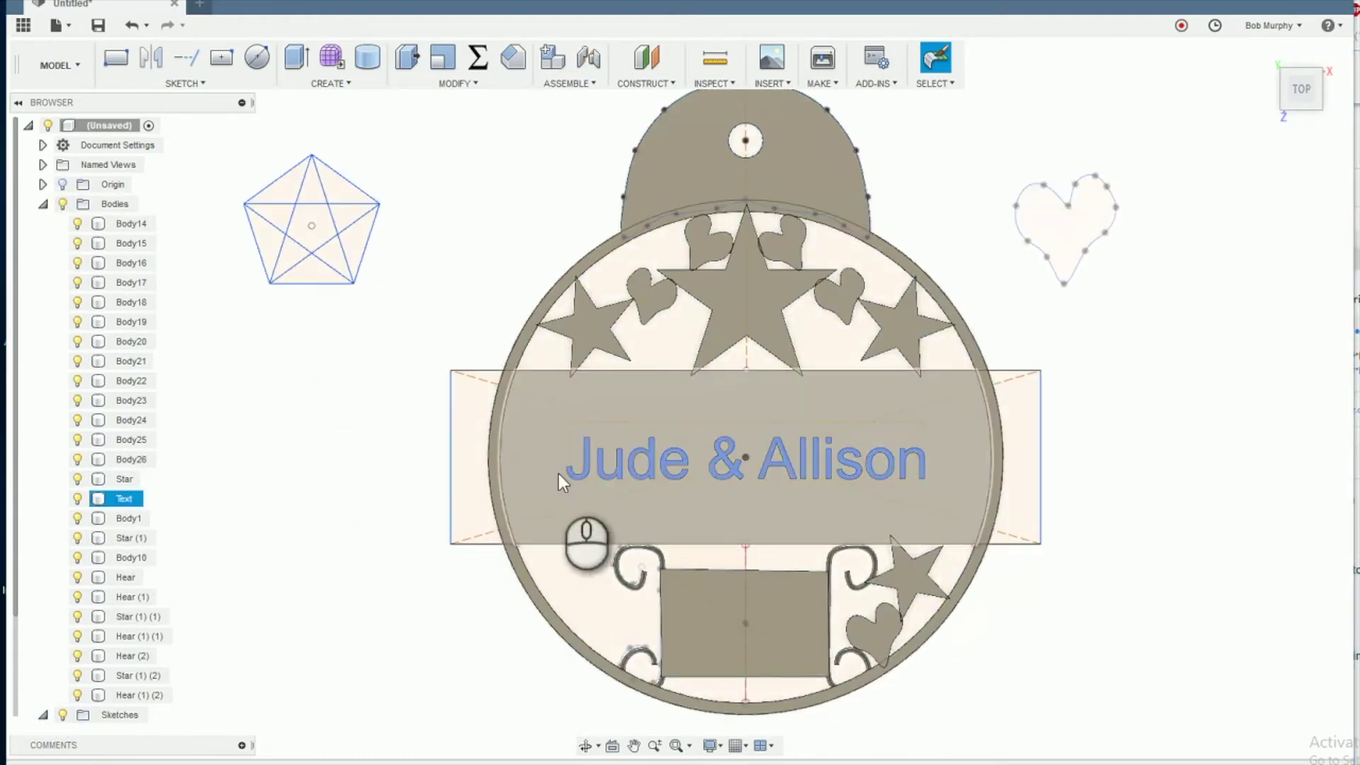
pyautogui.click(347, 369)
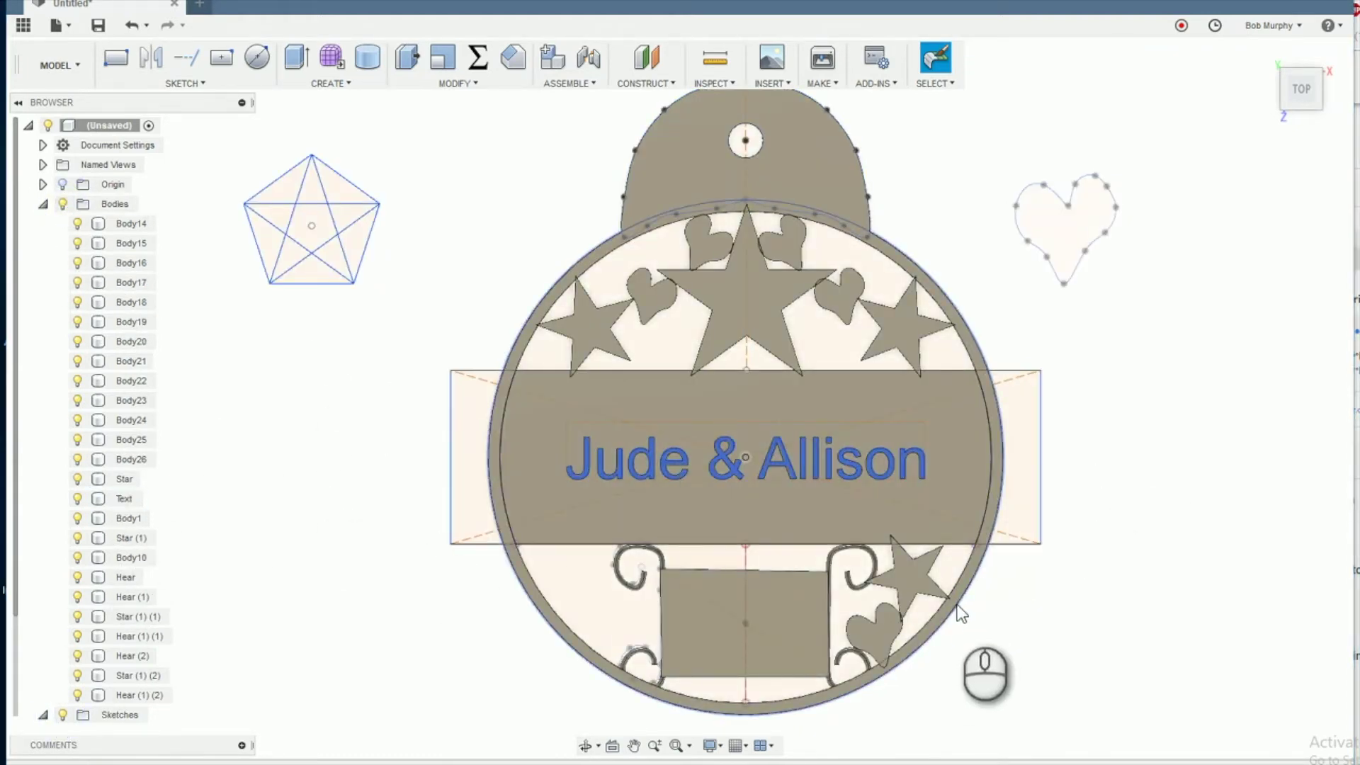
pyautogui.click(63, 204)
pyautogui.click(63, 204)
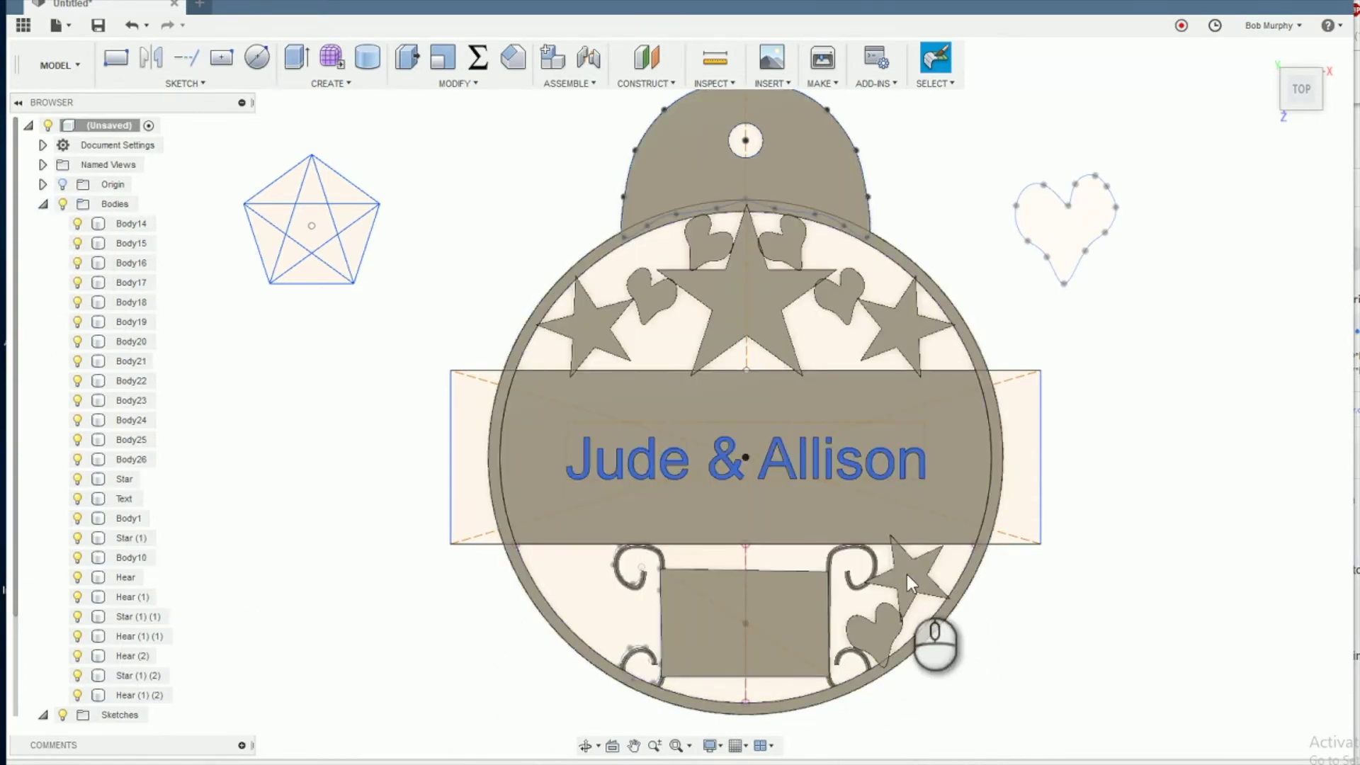
# Mirror the lower star and heart bodies across the vertical origin plane through the ornament's centre
pyautogui.click(876, 634)
pyautogui.click(874, 632)
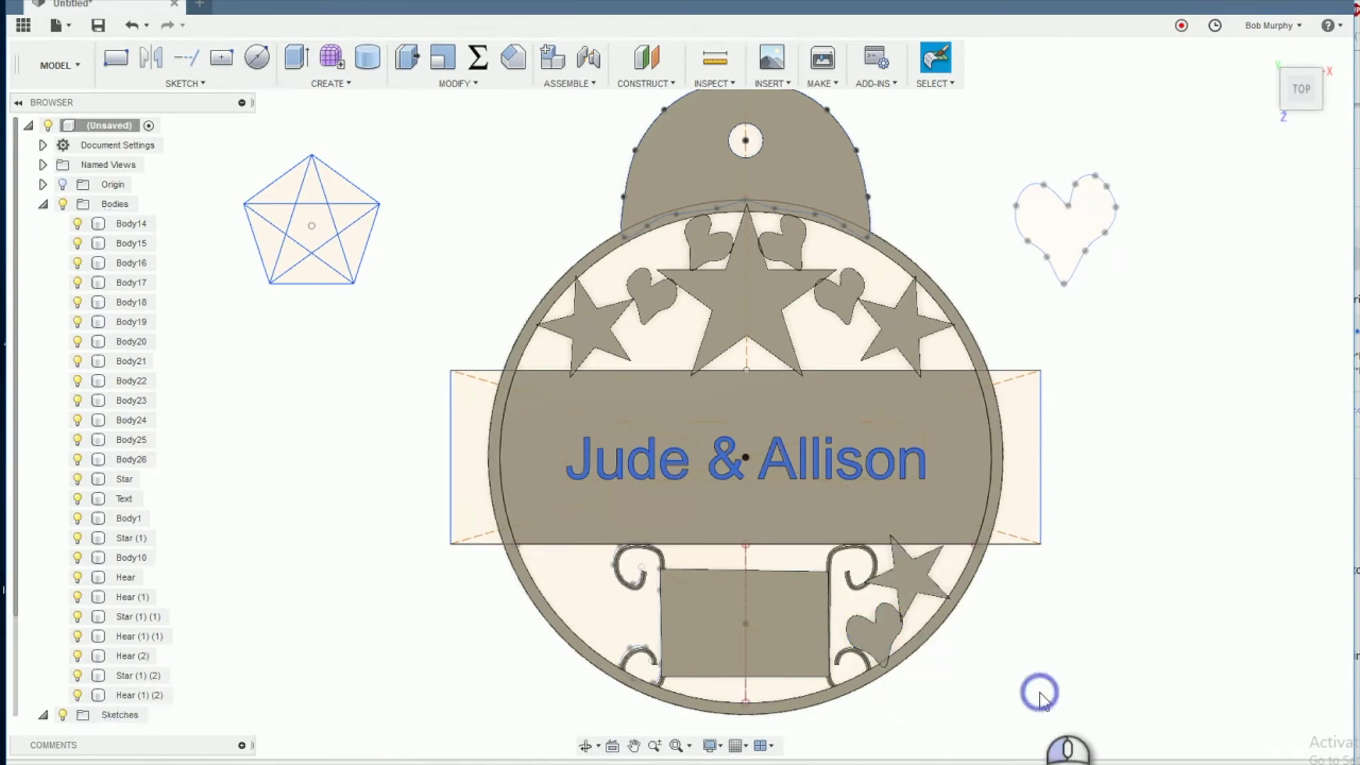
pyautogui.click(870, 635)
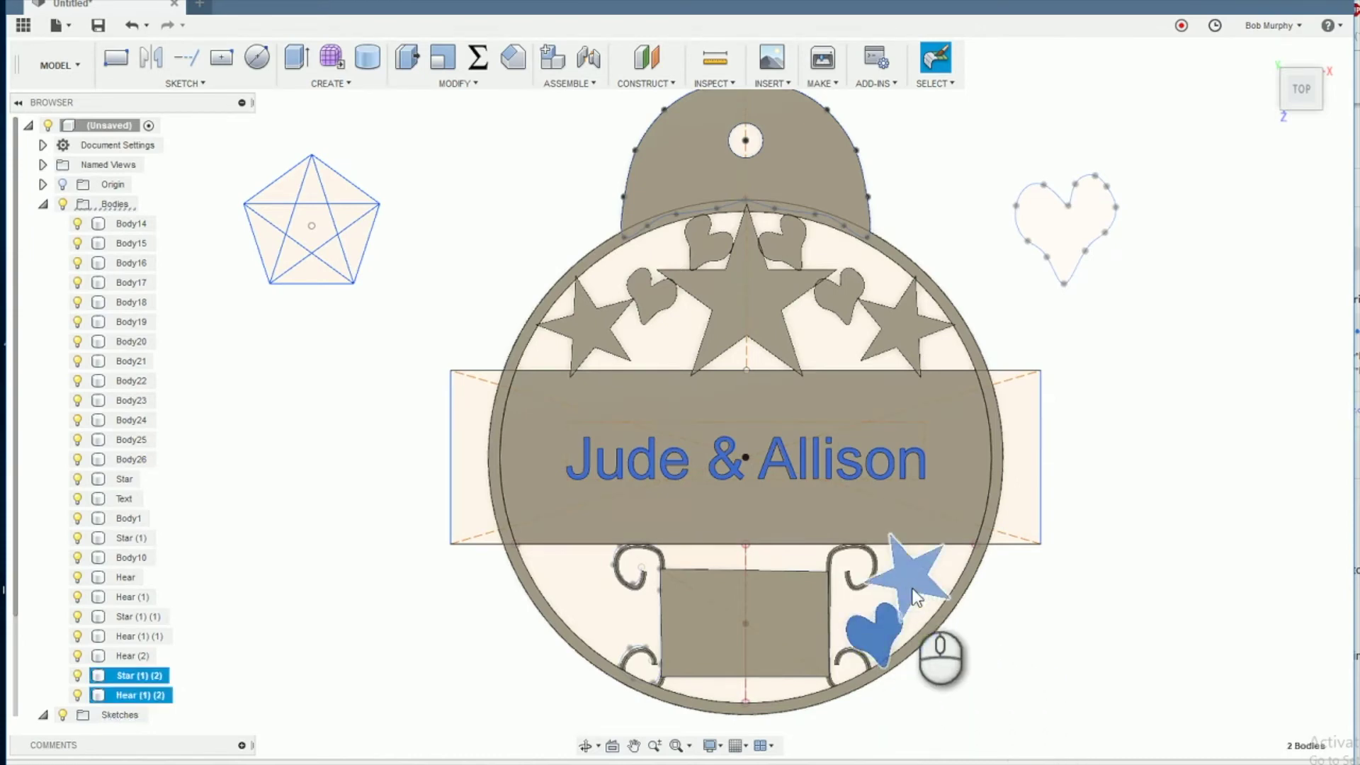
pyautogui.click(345, 90)
pyautogui.click(340, 435)
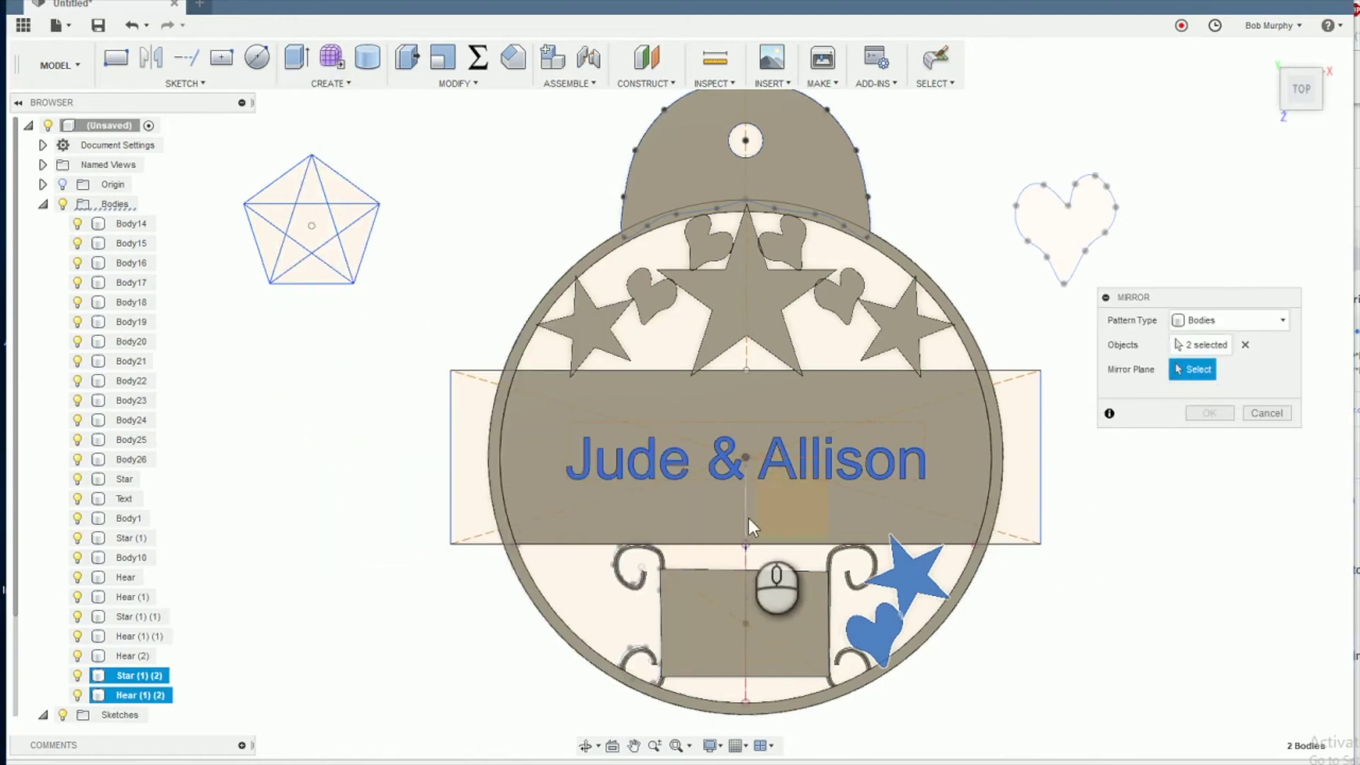
pyautogui.click(746, 516)
pyautogui.click(1201, 413)
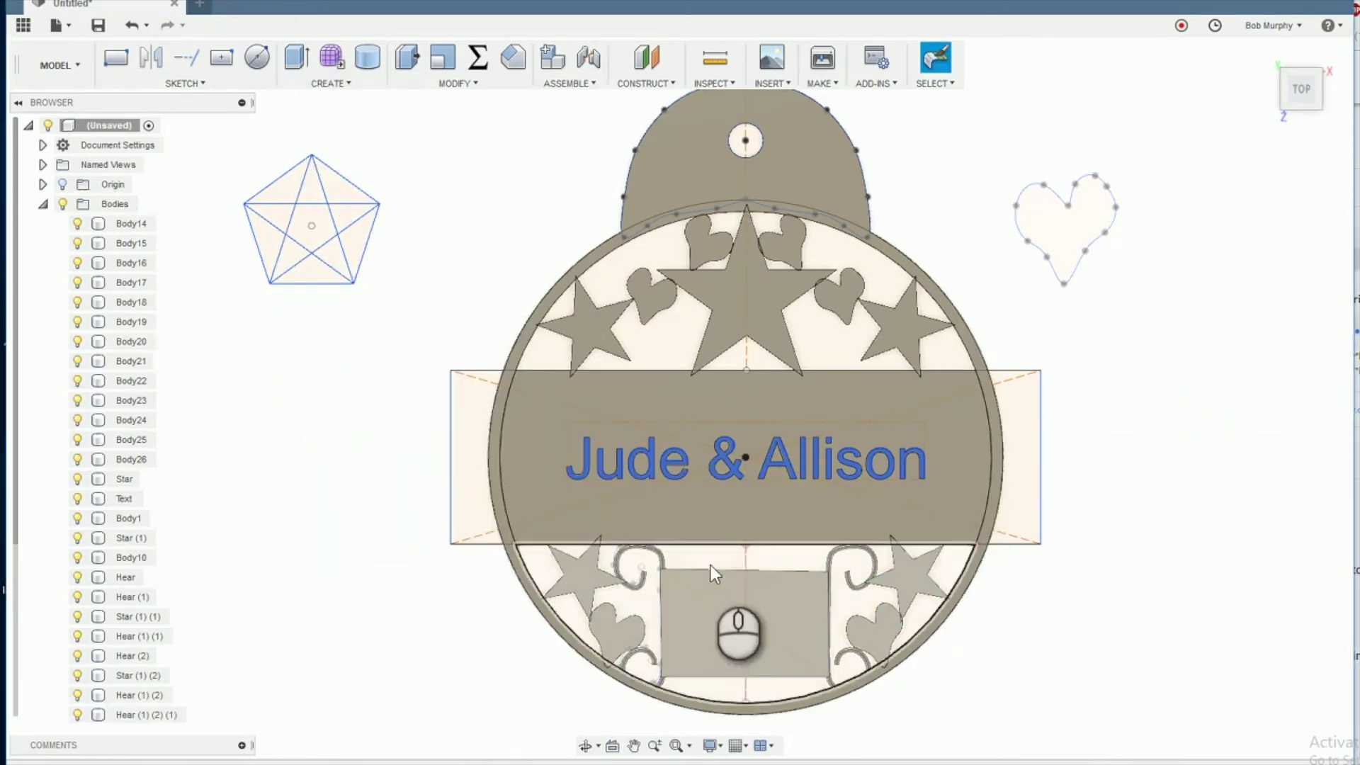
# Hide all bodies and add the Arial sketch text "4-5-19" centred inside the small rectangle below the band
pyautogui.click(198, 88)
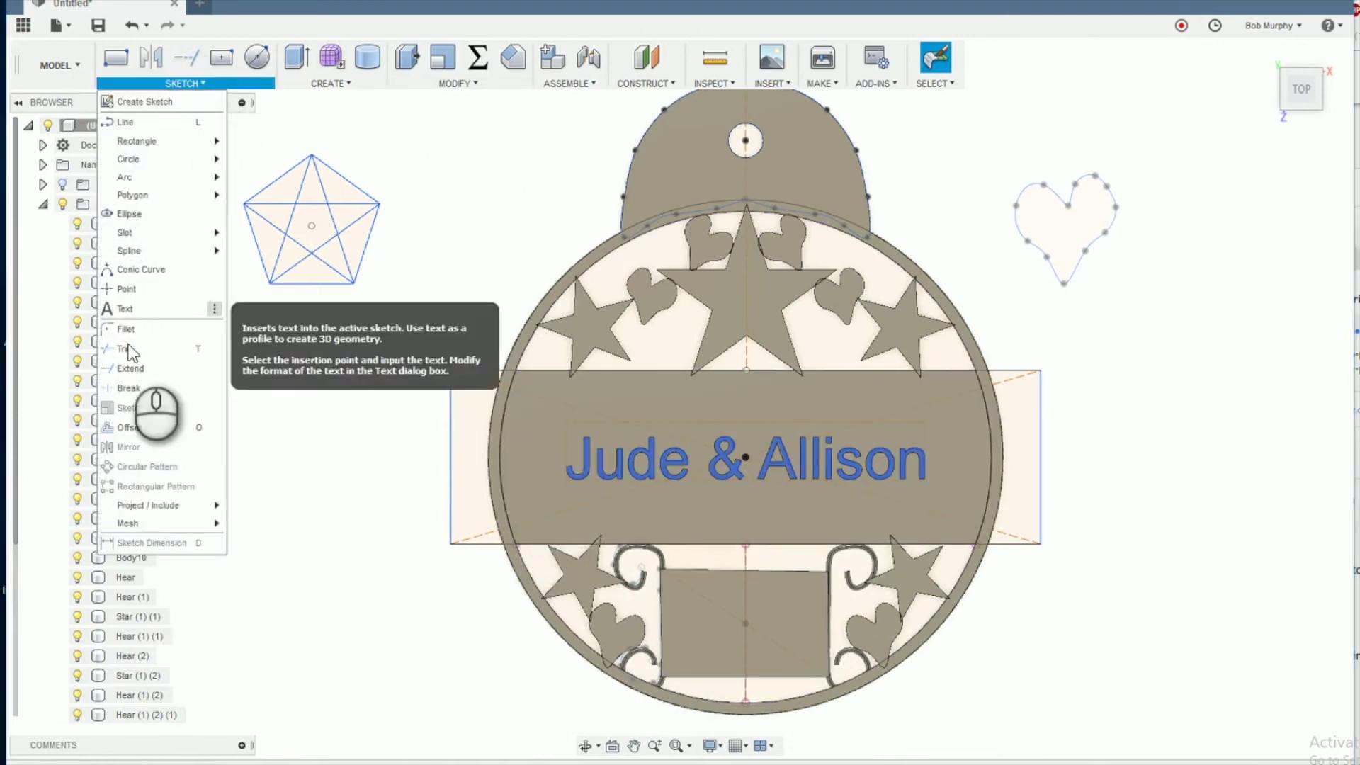
pyautogui.click(131, 306)
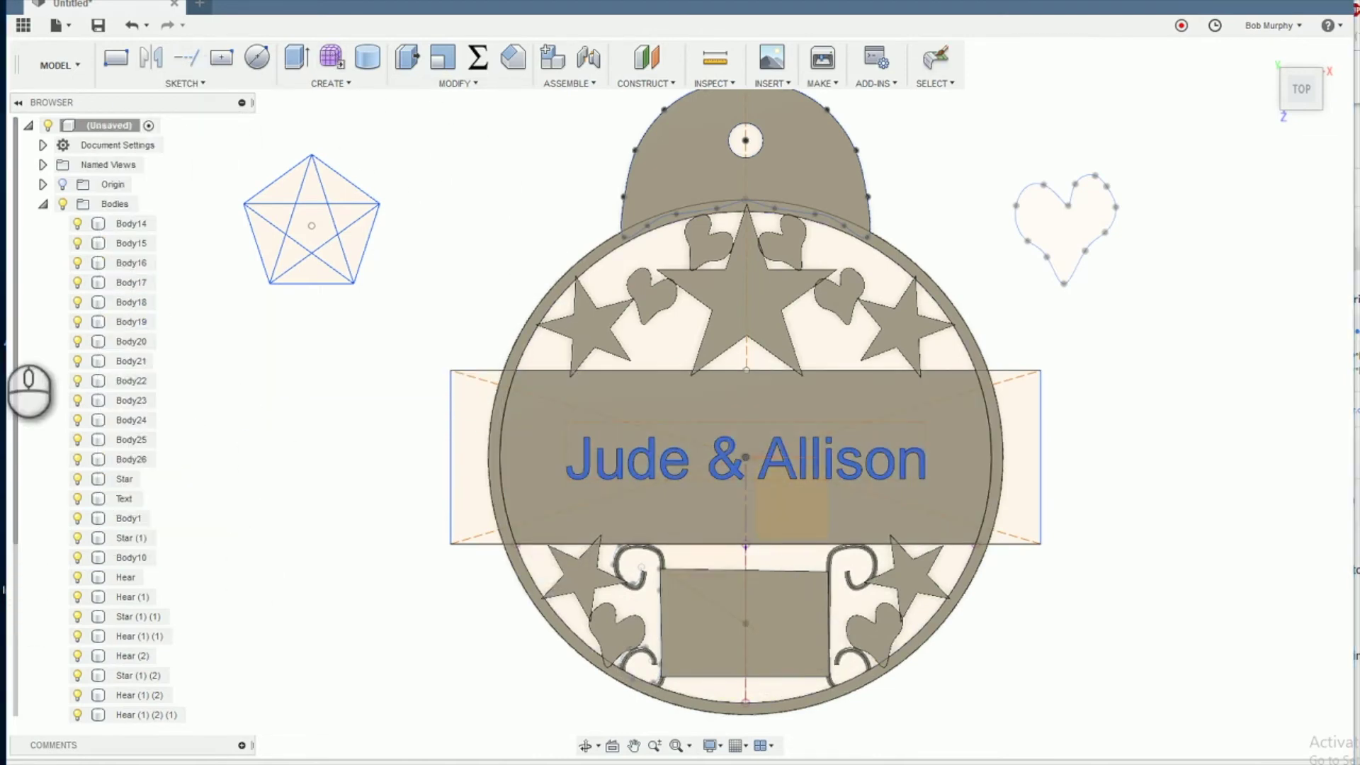
pyautogui.click(64, 205)
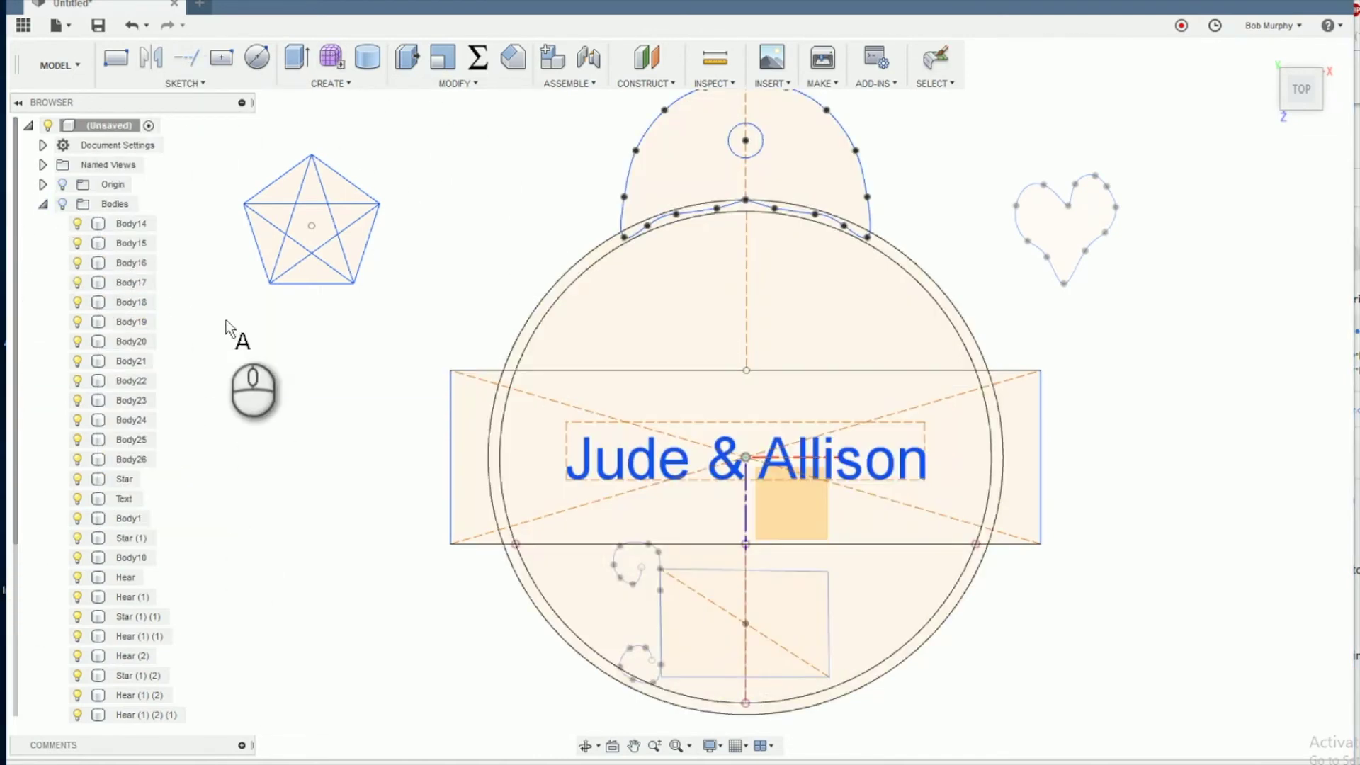
pyautogui.click(699, 624)
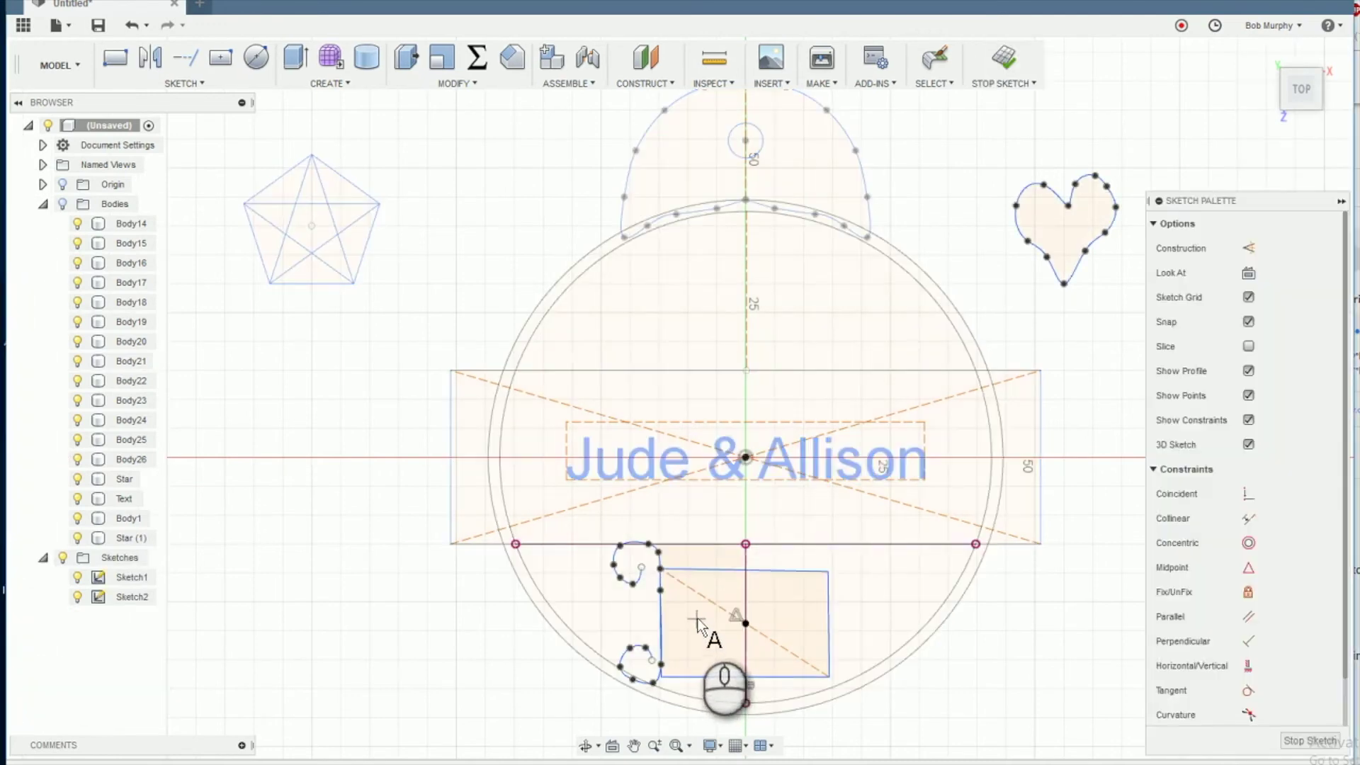
pyautogui.click(697, 620)
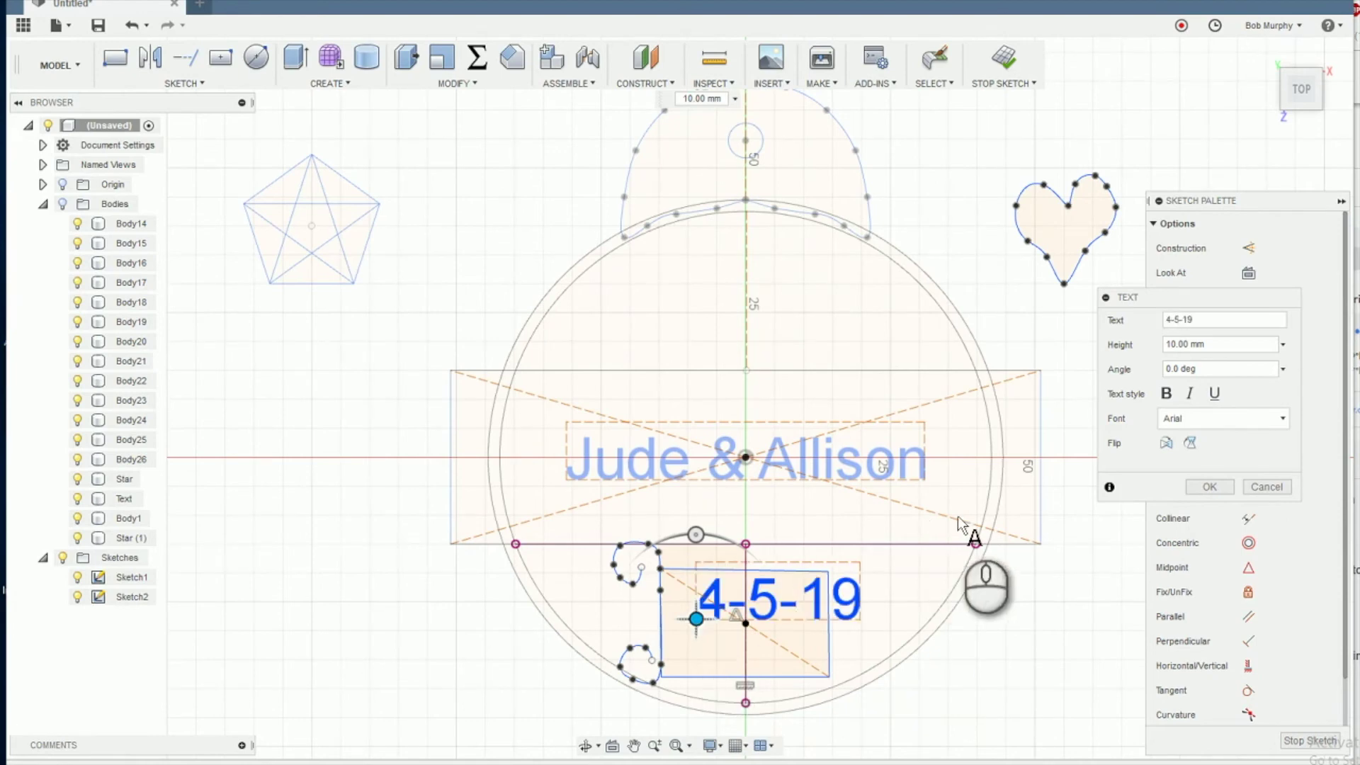
pyautogui.moveTo(697, 618); pyautogui.dragTo(684, 628)
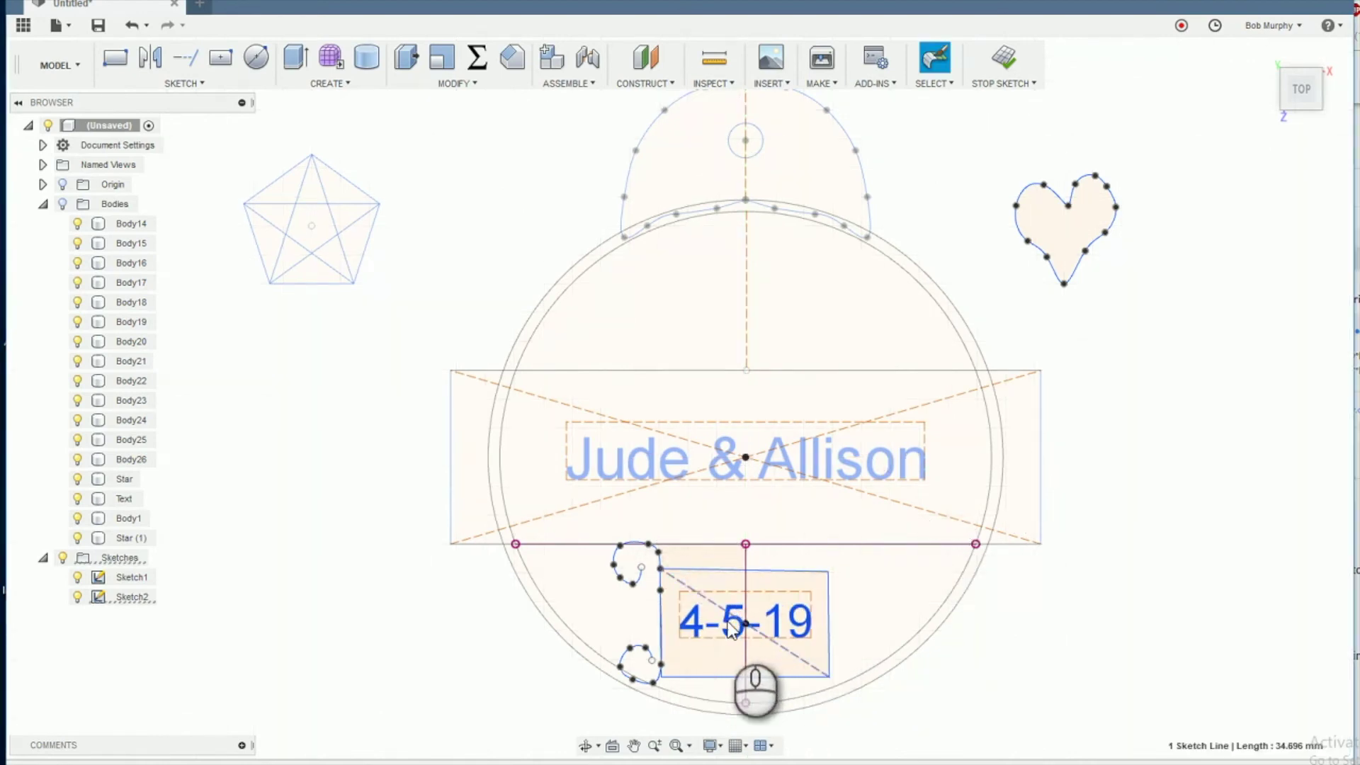
# Extrude the date text in the small rectangle 3 mm as new bodies
pyautogui.press('e')
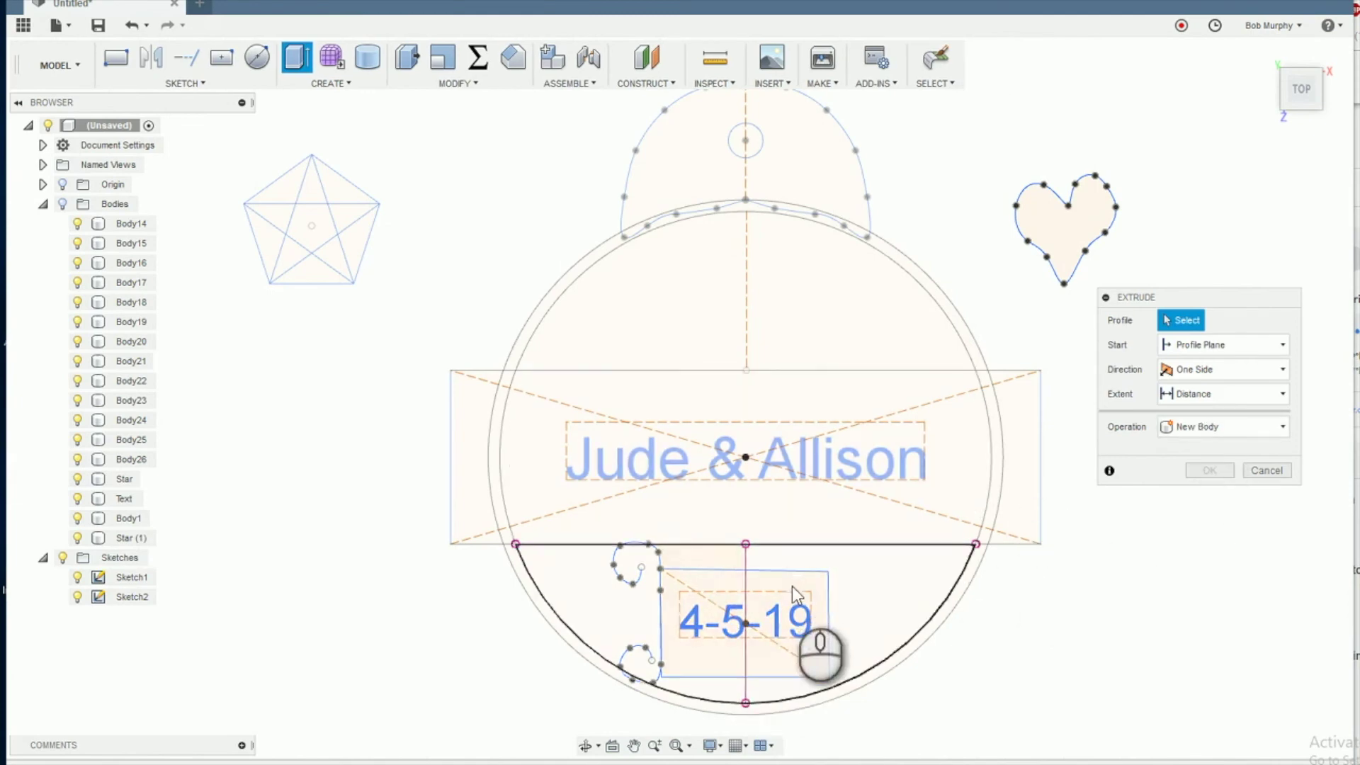
pyautogui.click(804, 634)
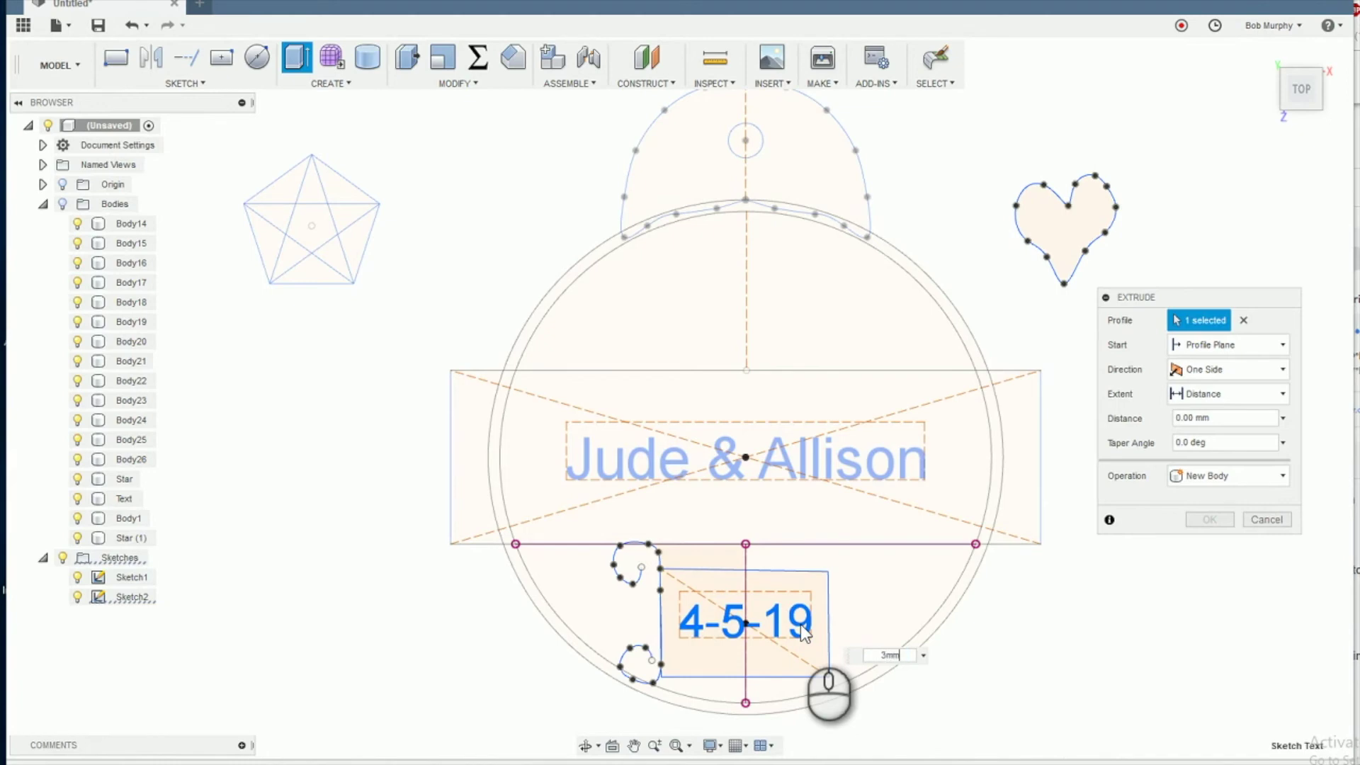
pyautogui.press('Return')
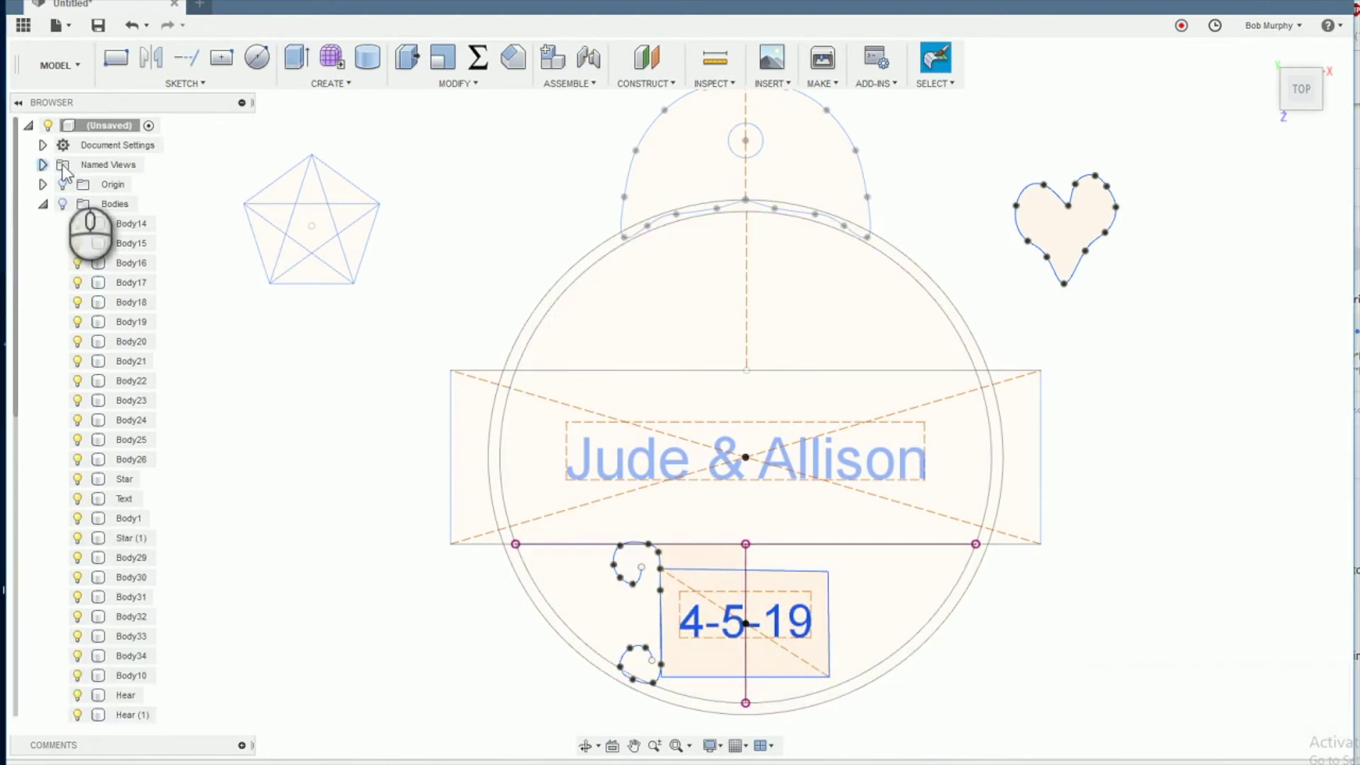
# Show all bodies again and hide all sketches so only the solid ornament is displayed
pyautogui.click(63, 205)
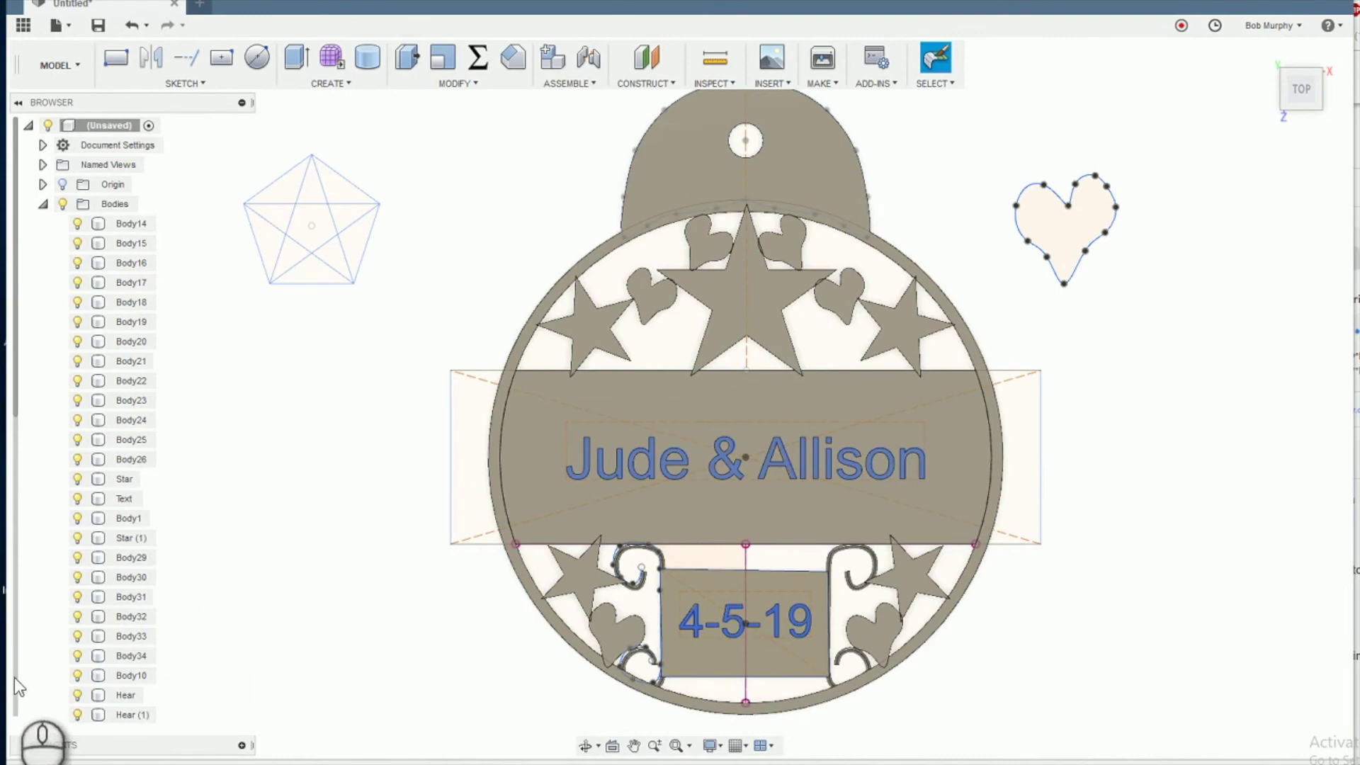
pyautogui.moveTo(17, 407); pyautogui.dragTo(14, 709)
pyautogui.click(63, 677)
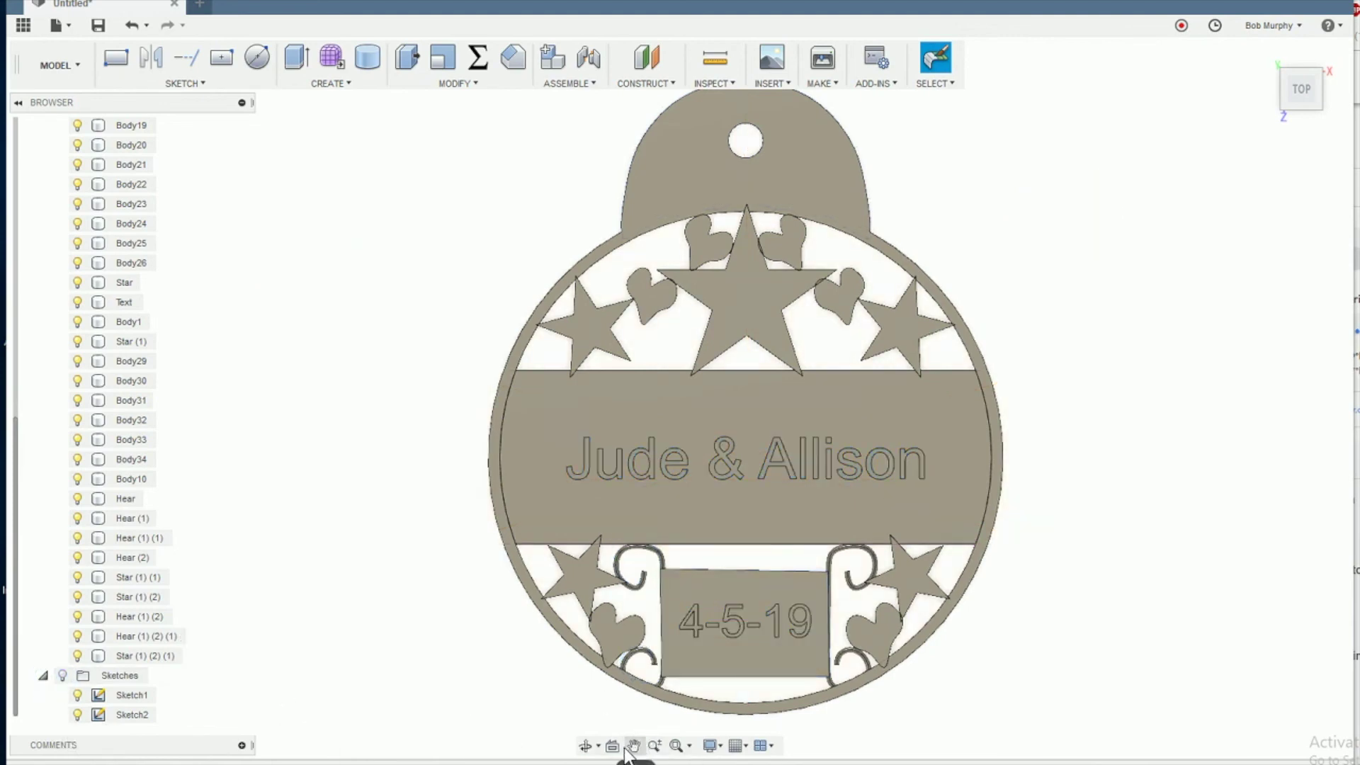
# Examine the ornament and its lettering from a slightly tilted angle, and return to the top view
pyautogui.click(586, 747)
pyautogui.moveTo(759, 712)
pyautogui.mouseDown()
pyautogui.moveTo(772, 643)
pyautogui.moveTo(805, 623)
pyautogui.moveTo(764, 700)
pyautogui.mouseUp()
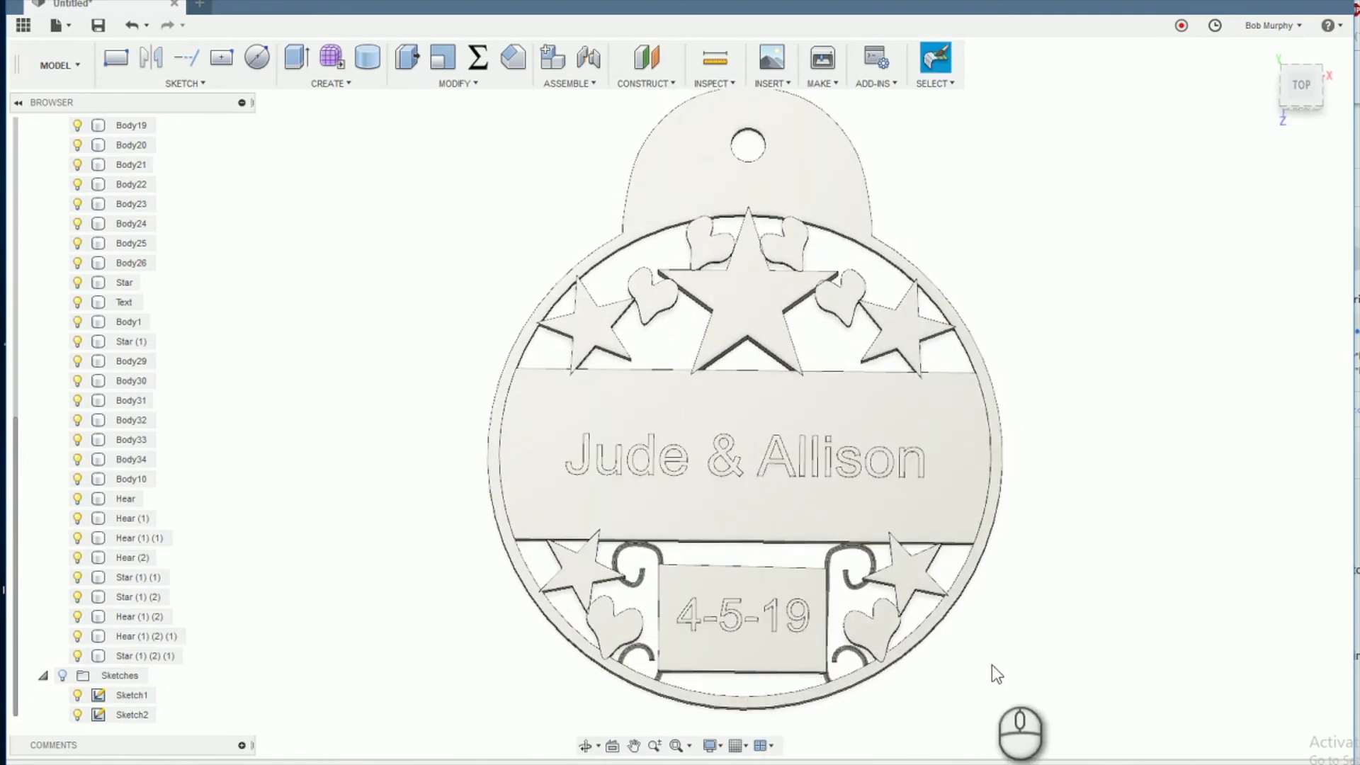
pyautogui.click(1017, 669)
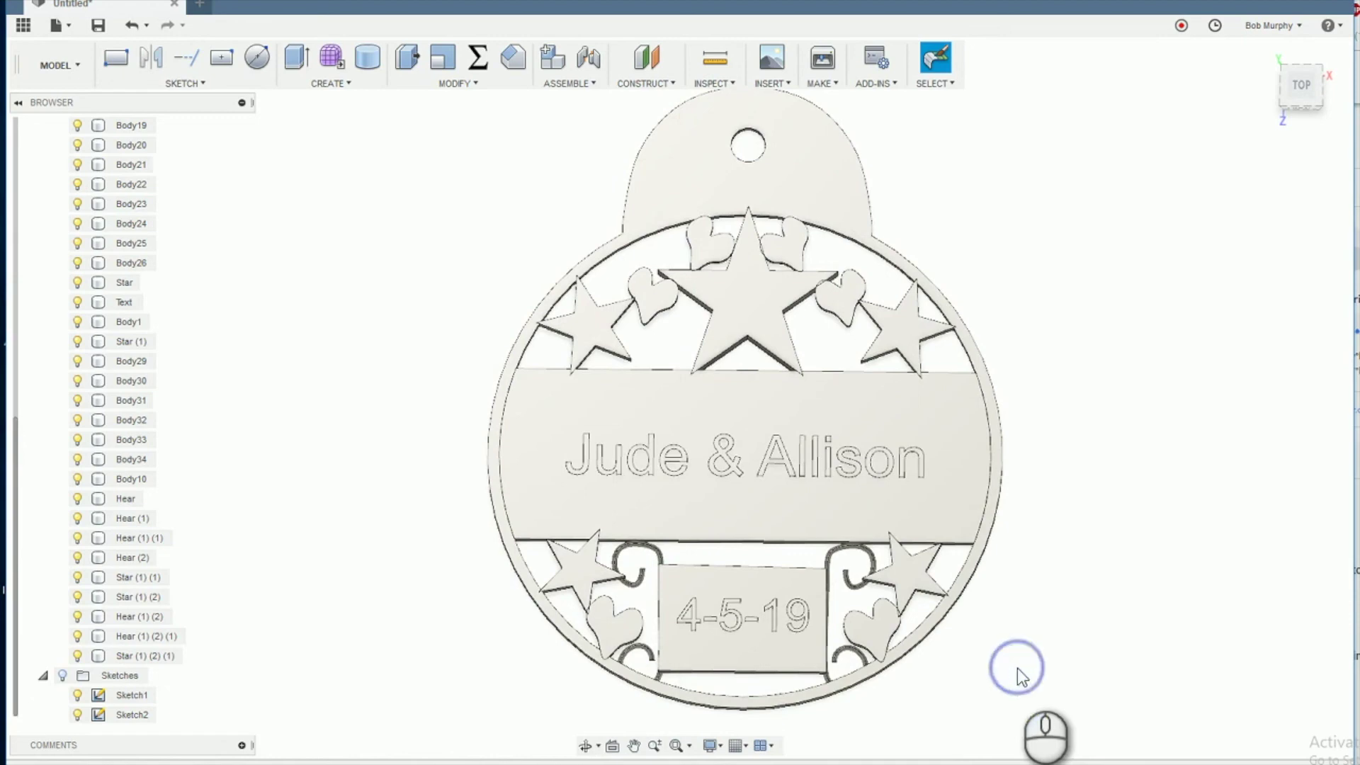
pyautogui.click(958, 492)
pyautogui.click(1099, 503)
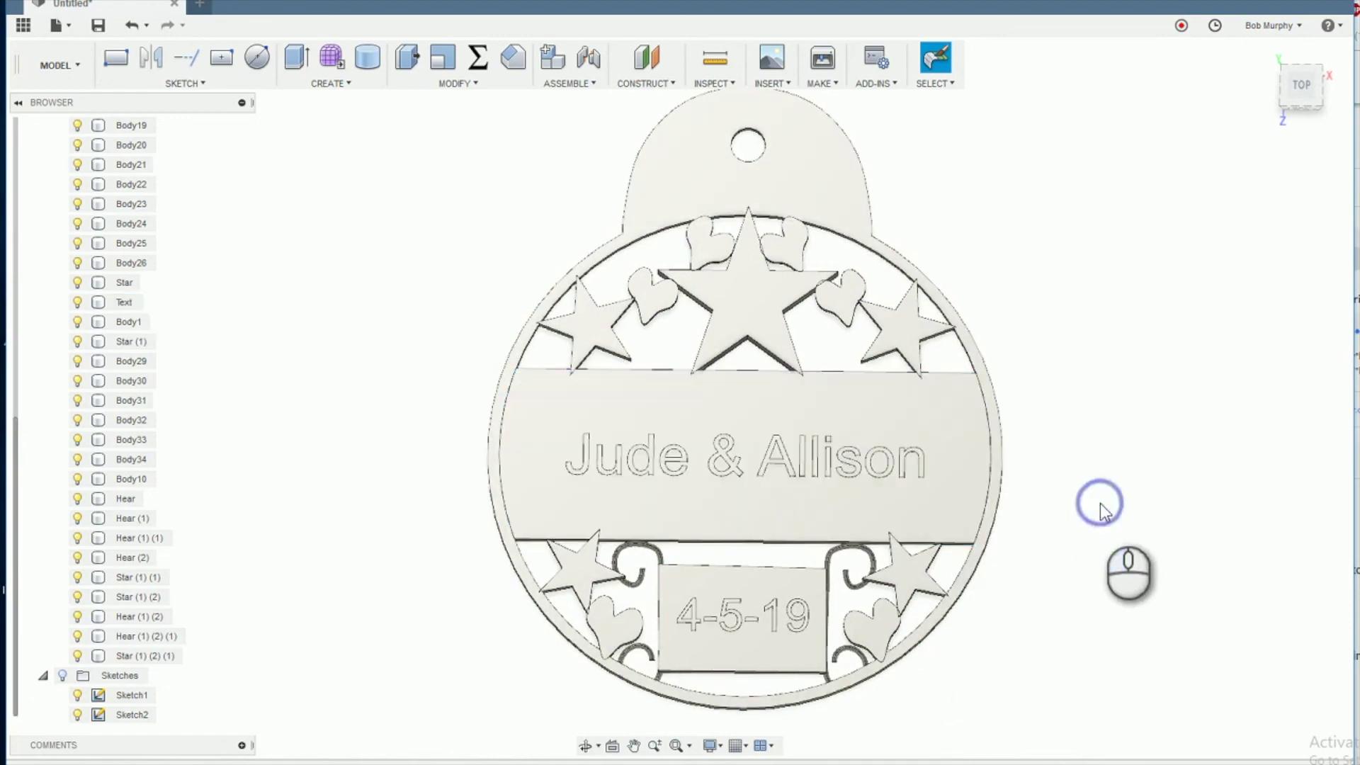
pyautogui.click(1307, 97)
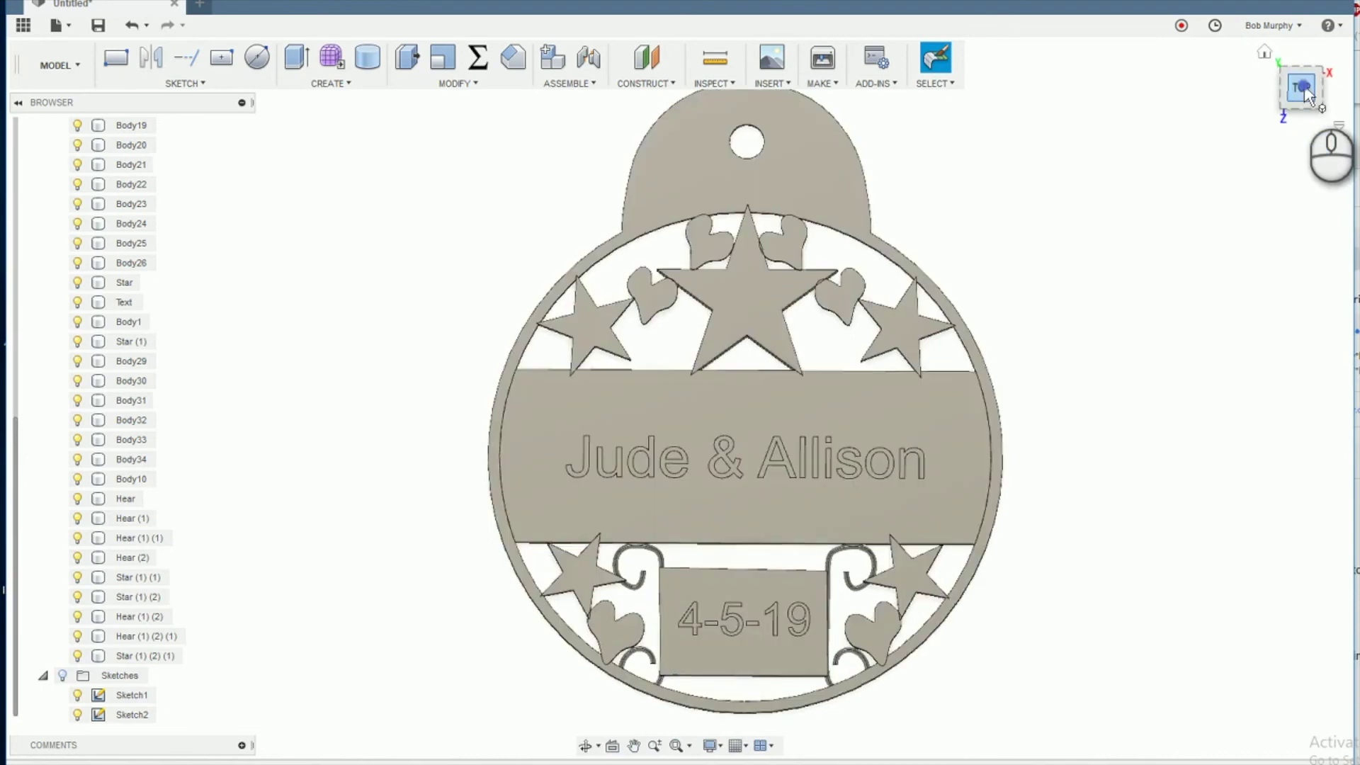